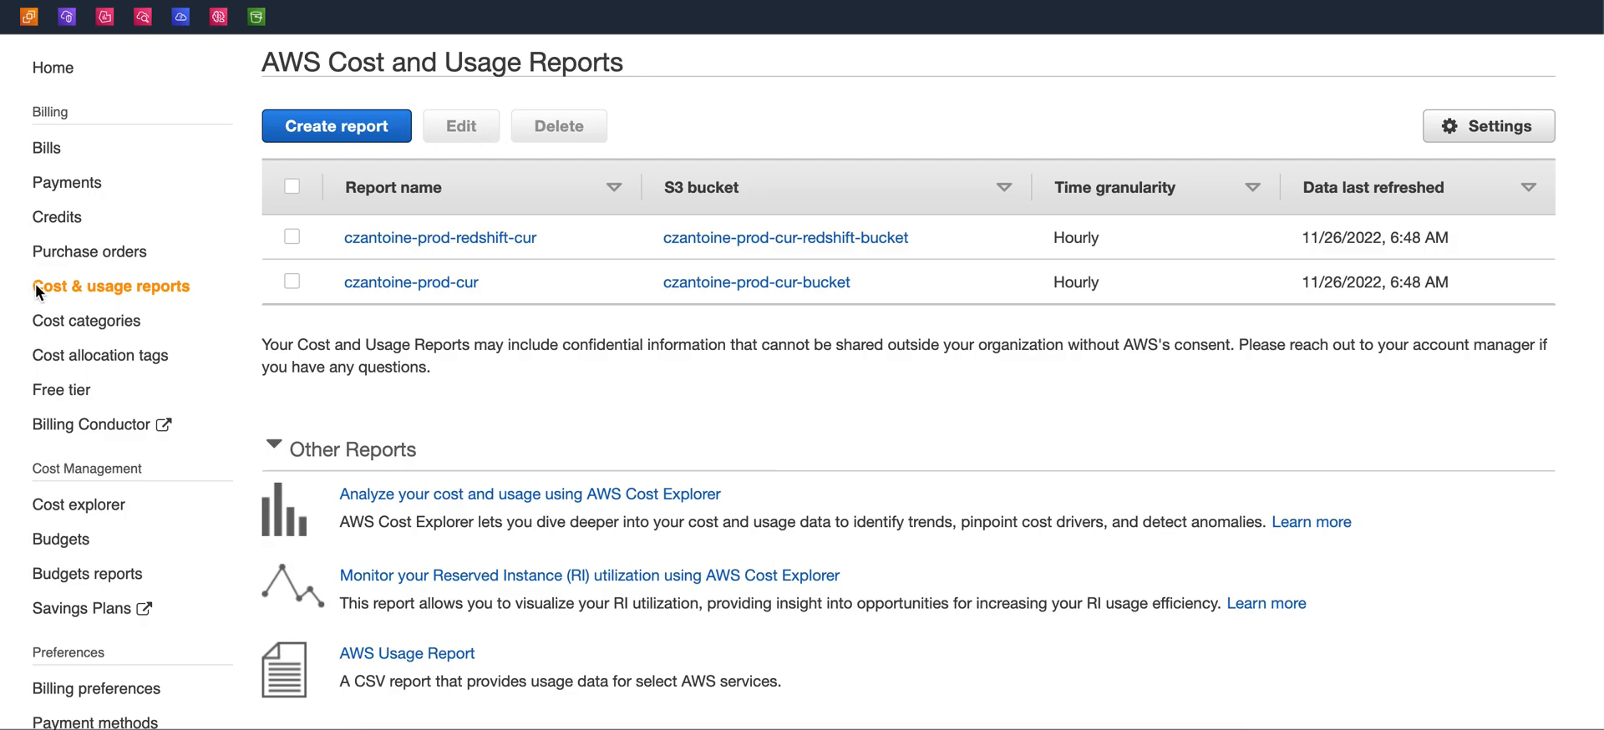
# Start creating a new cost and usage report and name it with the account prefix followed by -demo-athena-cur
pyautogui.click(366, 135)
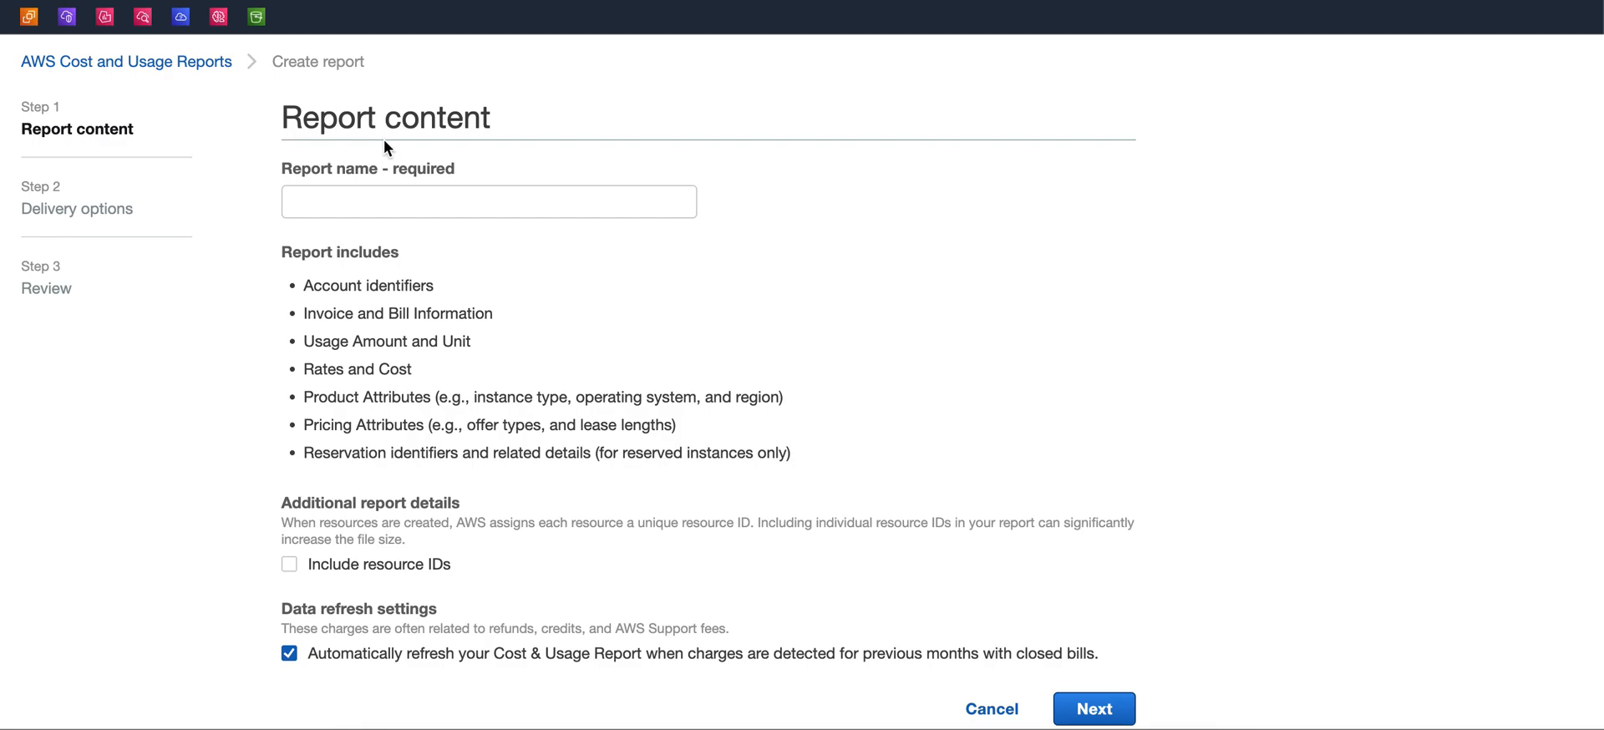
pyautogui.click(343, 212)
pyautogui.click(506, 248)
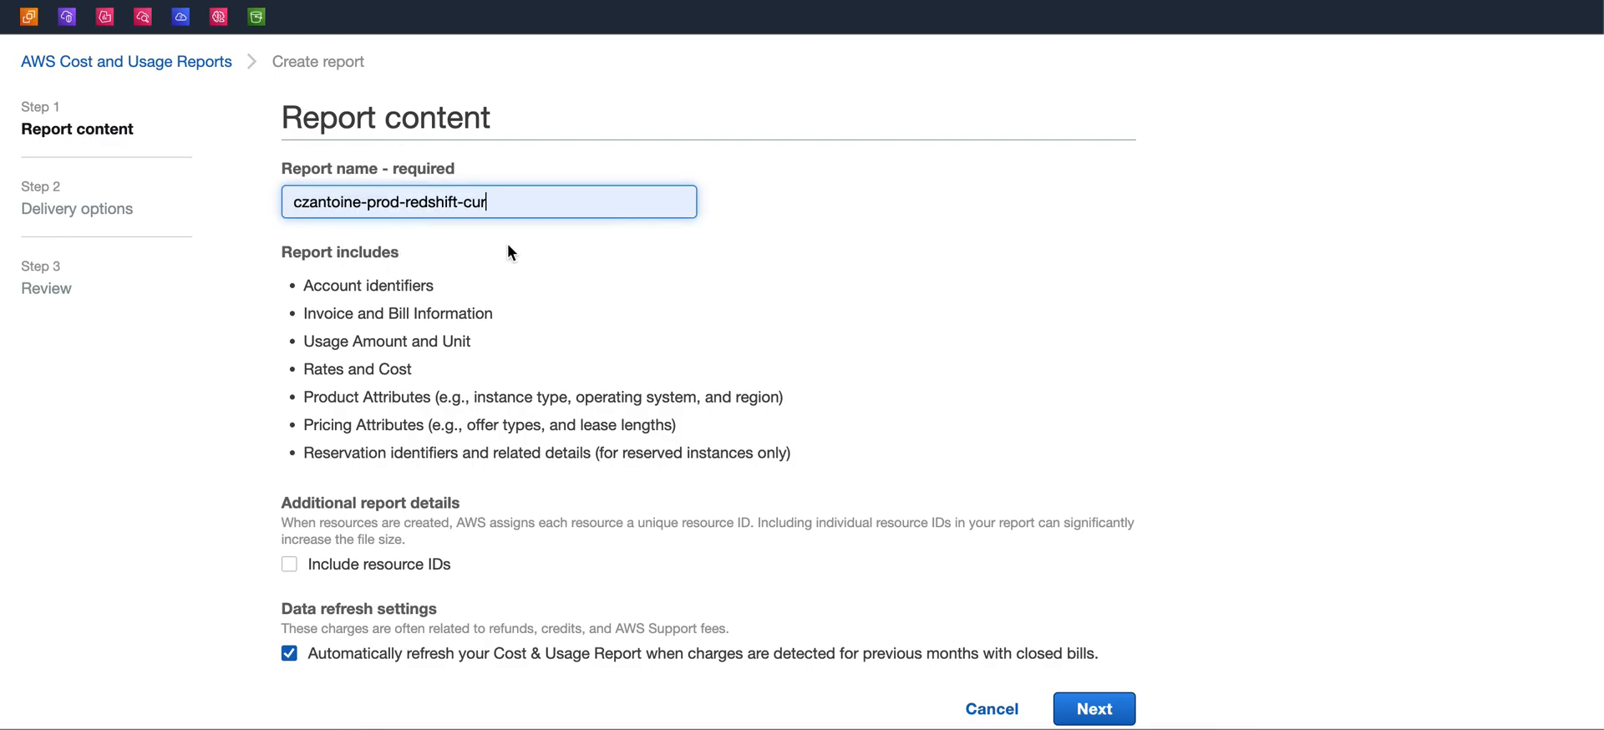
pyautogui.click(401, 202)
pyautogui.press('BackSpace')
pyautogui.press('BackSpace')
pyautogui.press('BackSpace')
pyautogui.press('BackSpace')
pyautogui.write('demo')
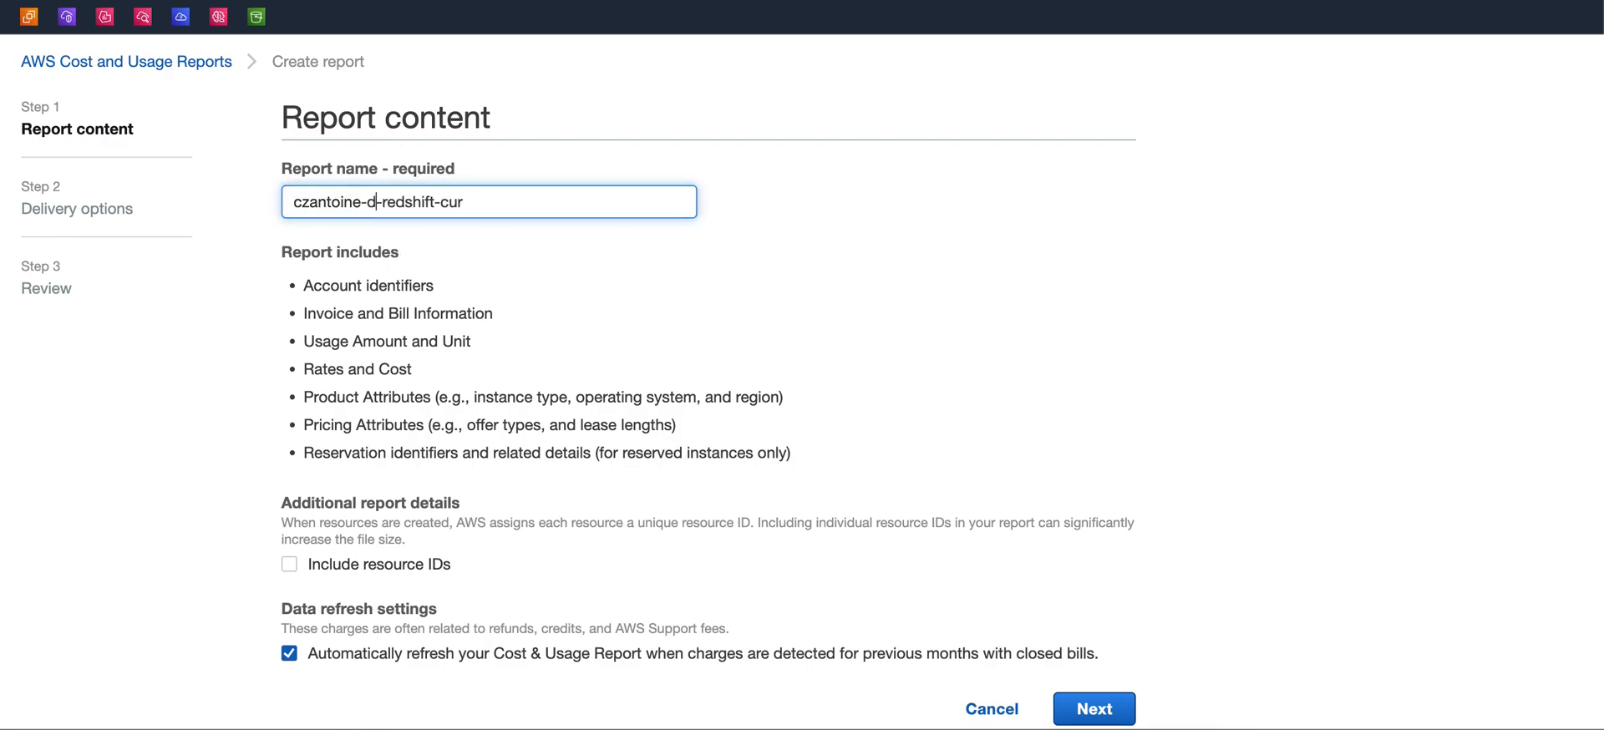
pyautogui.moveTo(413, 202); pyautogui.dragTo(467, 203)
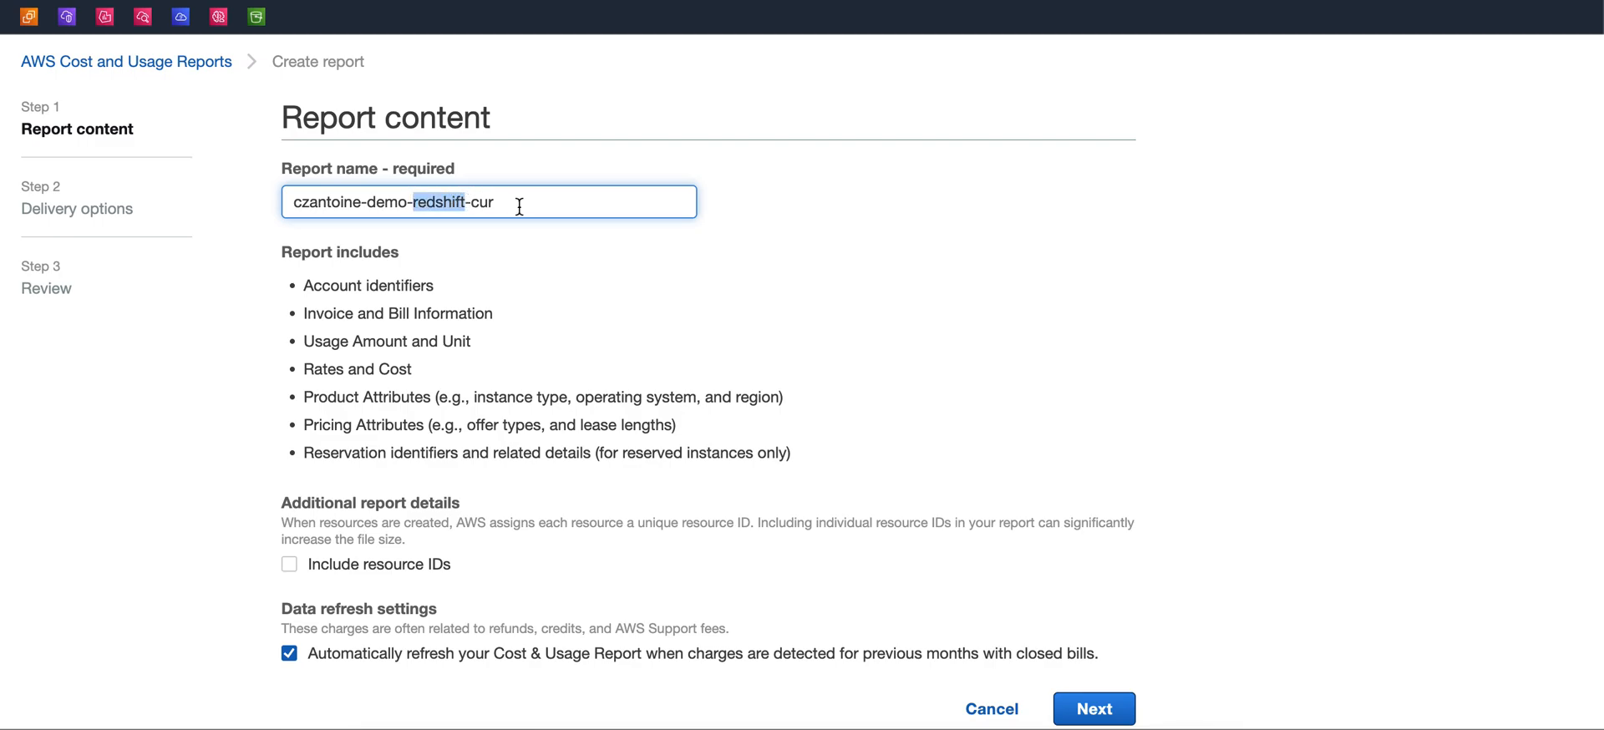
pyautogui.press('BackSpace')
pyautogui.write('athena')
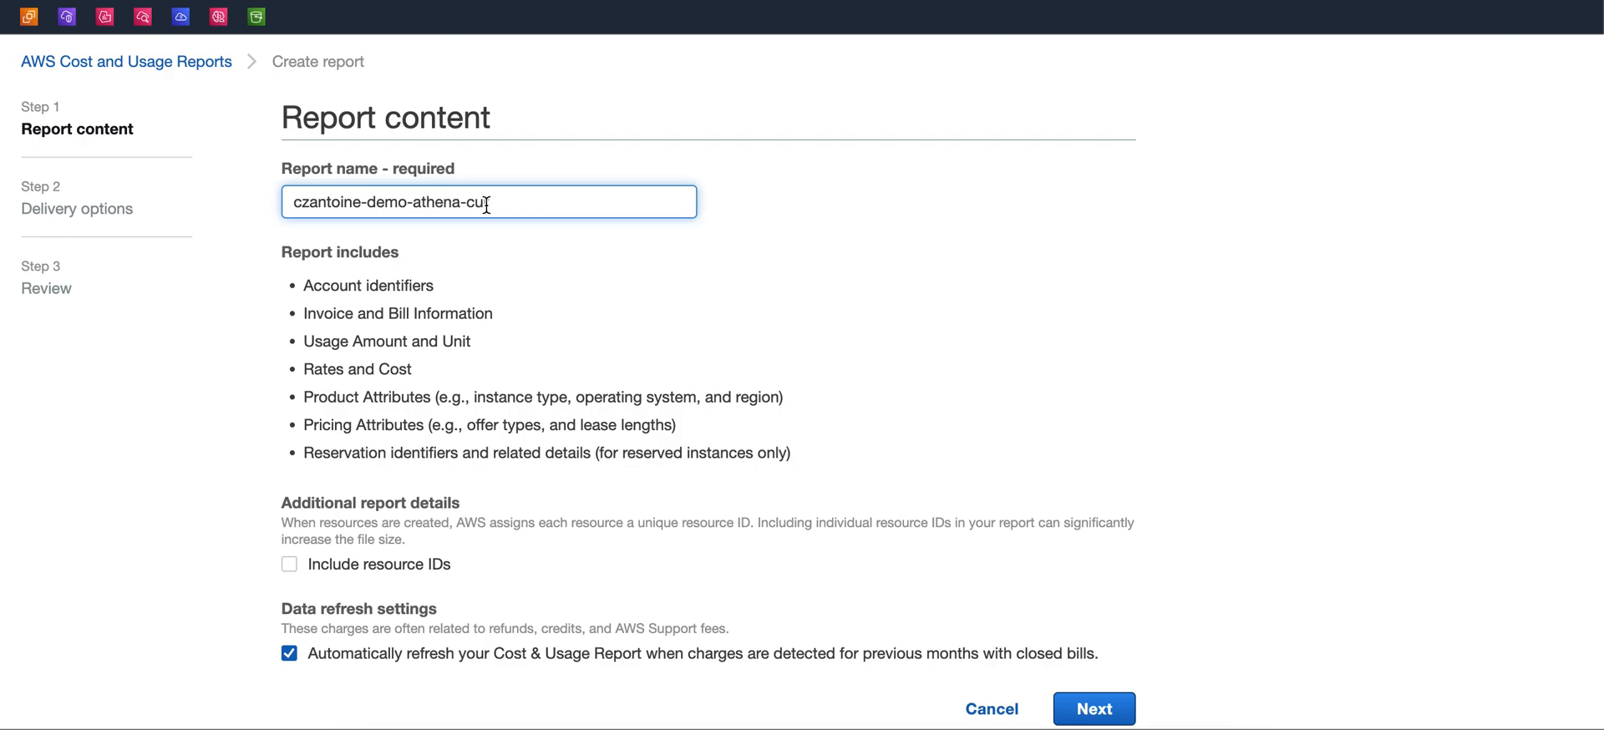
# Include resource IDs in the report and continue to the delivery options
pyautogui.moveTo(467, 204); pyautogui.dragTo(538, 205)
pyautogui.click(543, 250)
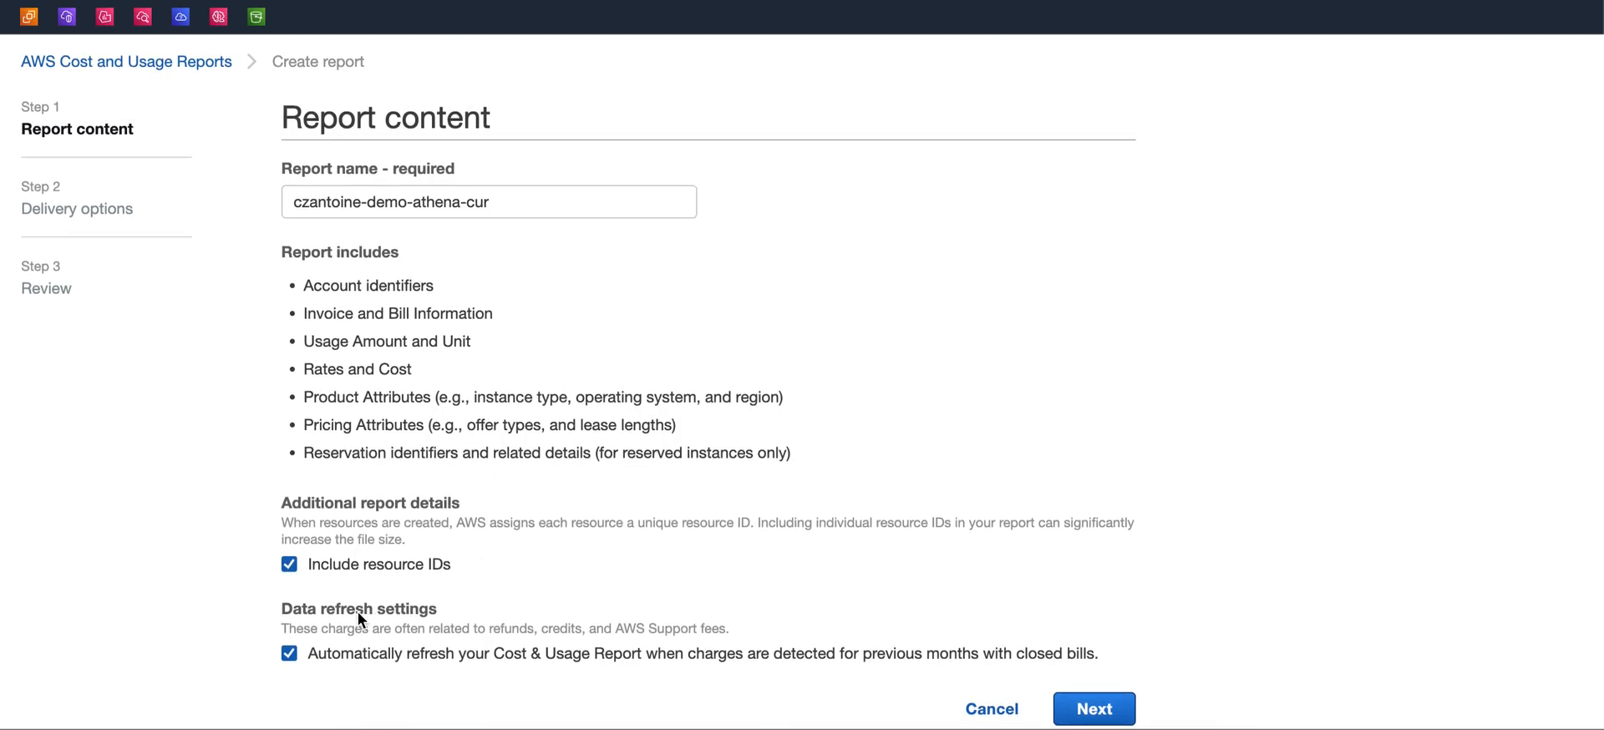
pyautogui.click(1072, 706)
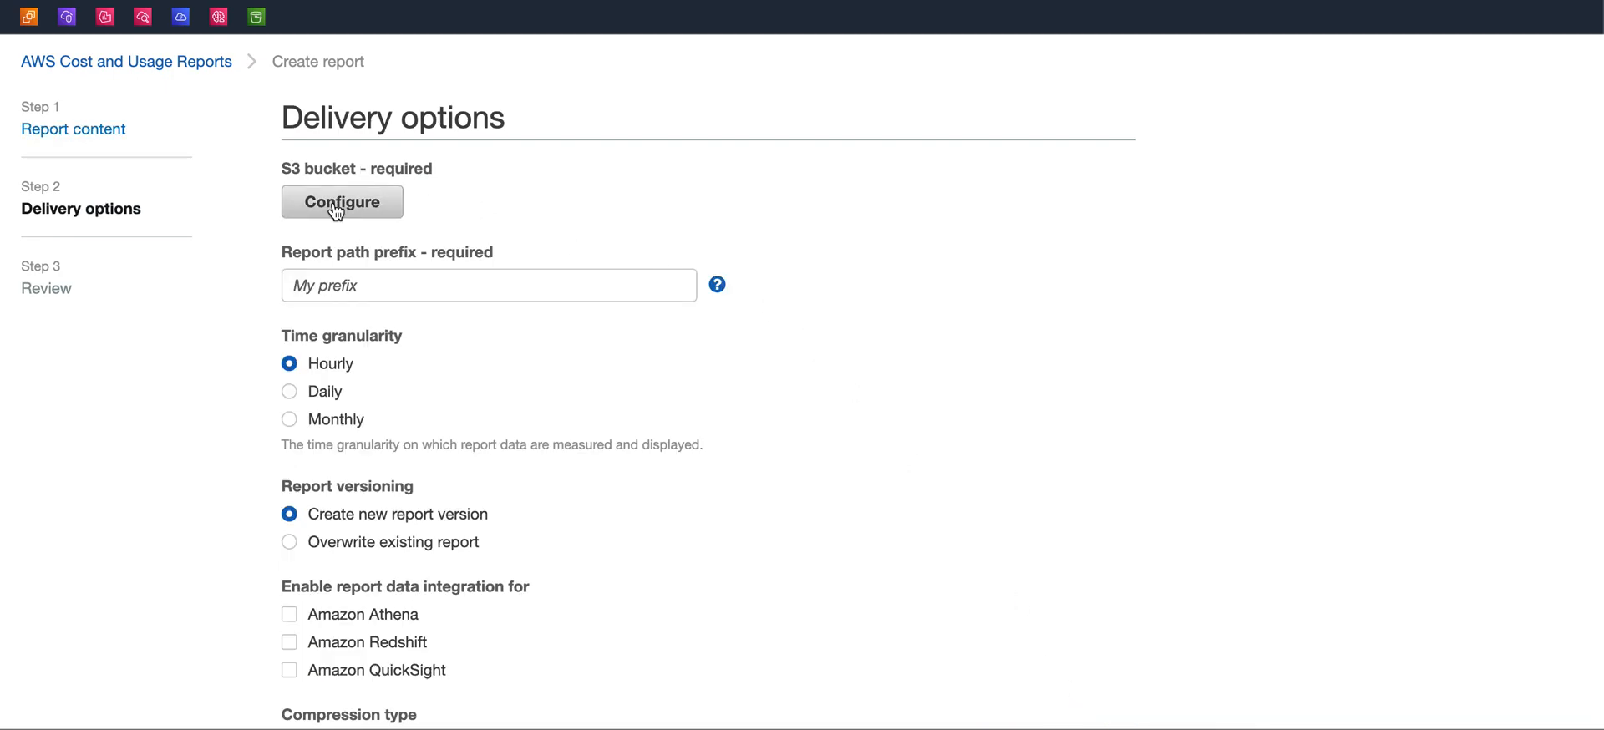
# Open the S3 bucket configuration and prefill the new bucket name from the existing redshift bucket suggestion
pyautogui.click(336, 212)
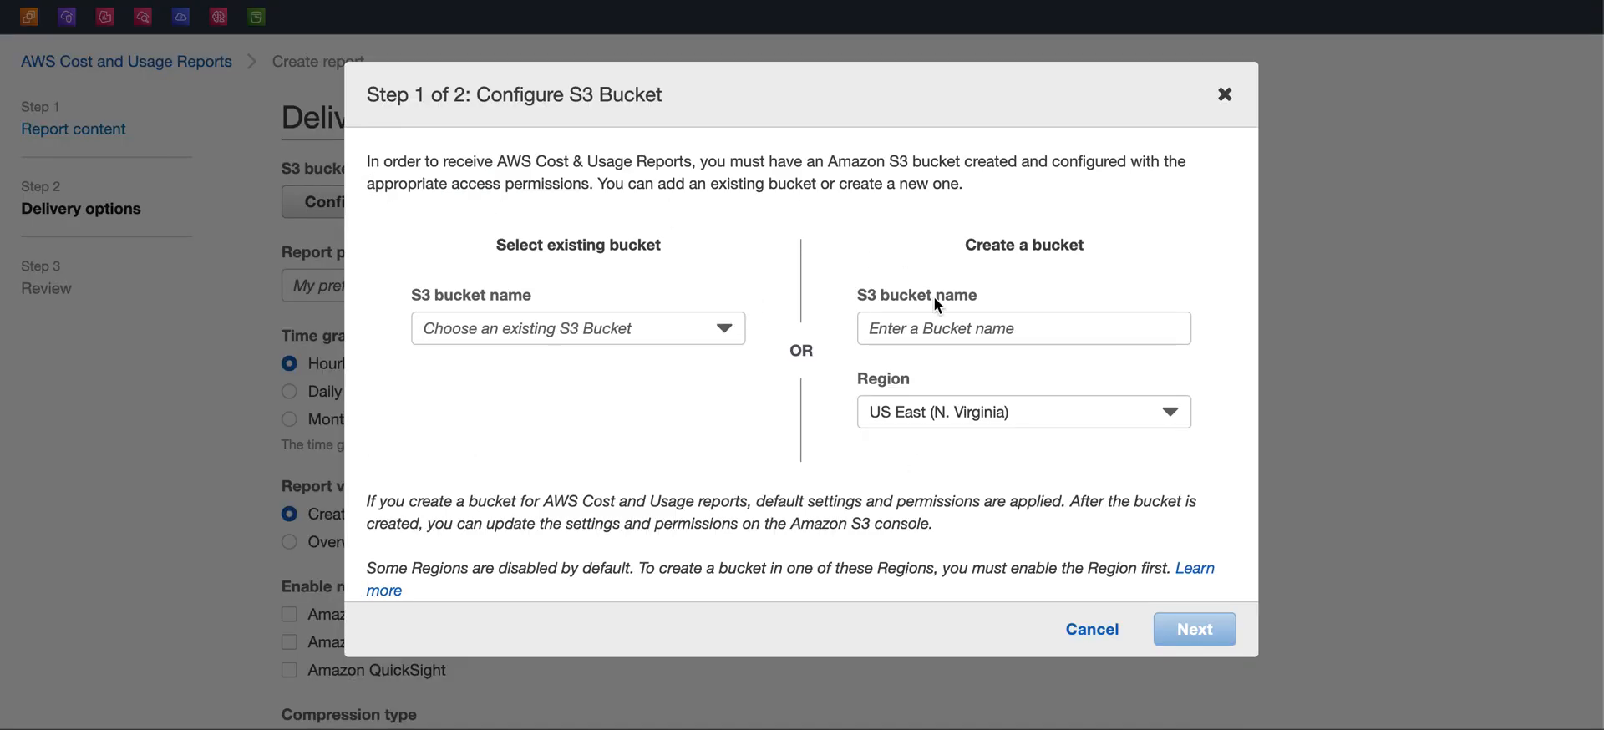
pyautogui.click(967, 337)
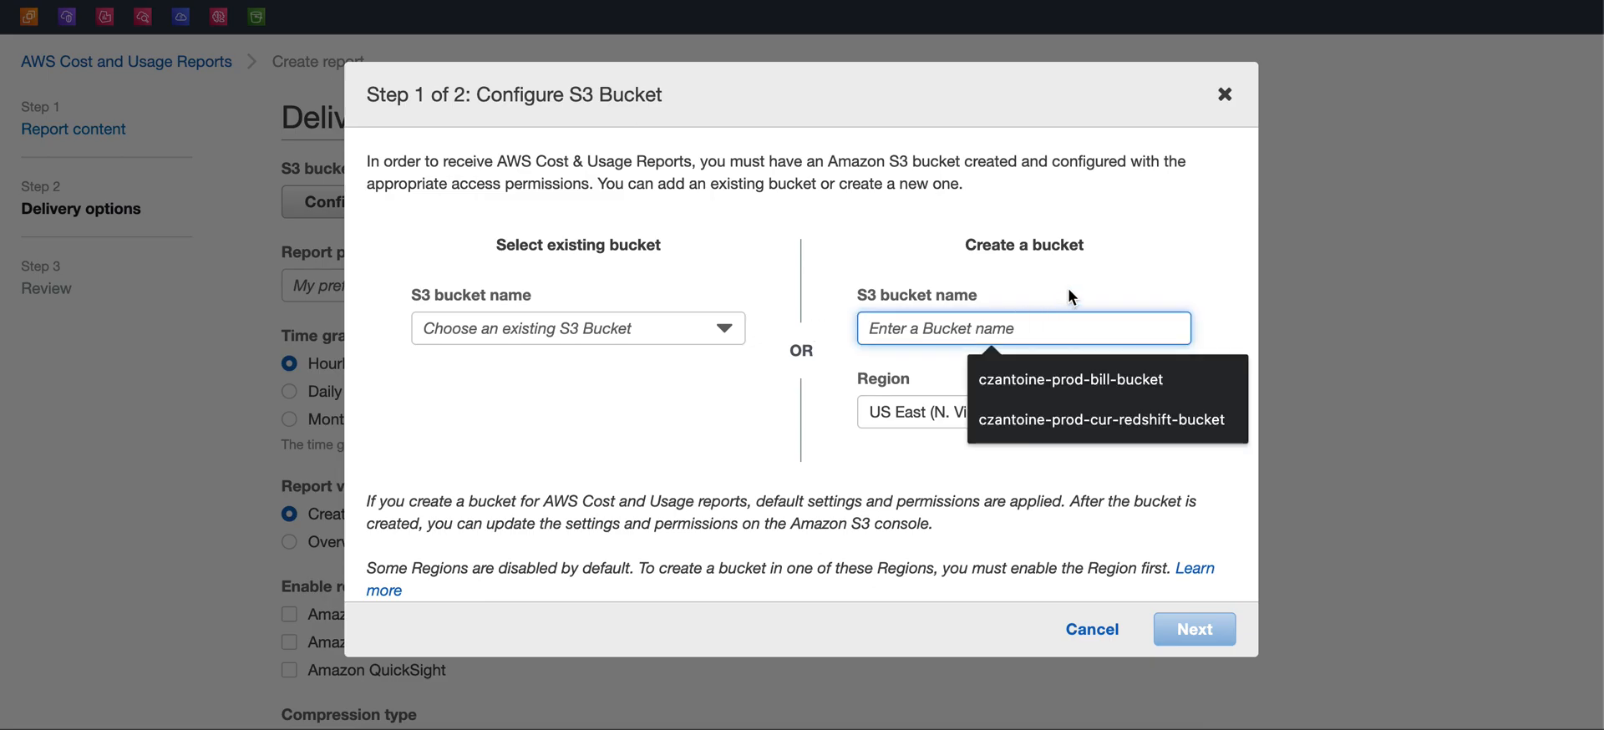
pyautogui.click(1051, 380)
pyautogui.moveTo(1089, 329); pyautogui.dragTo(865, 327)
pyautogui.press('BackSpace')
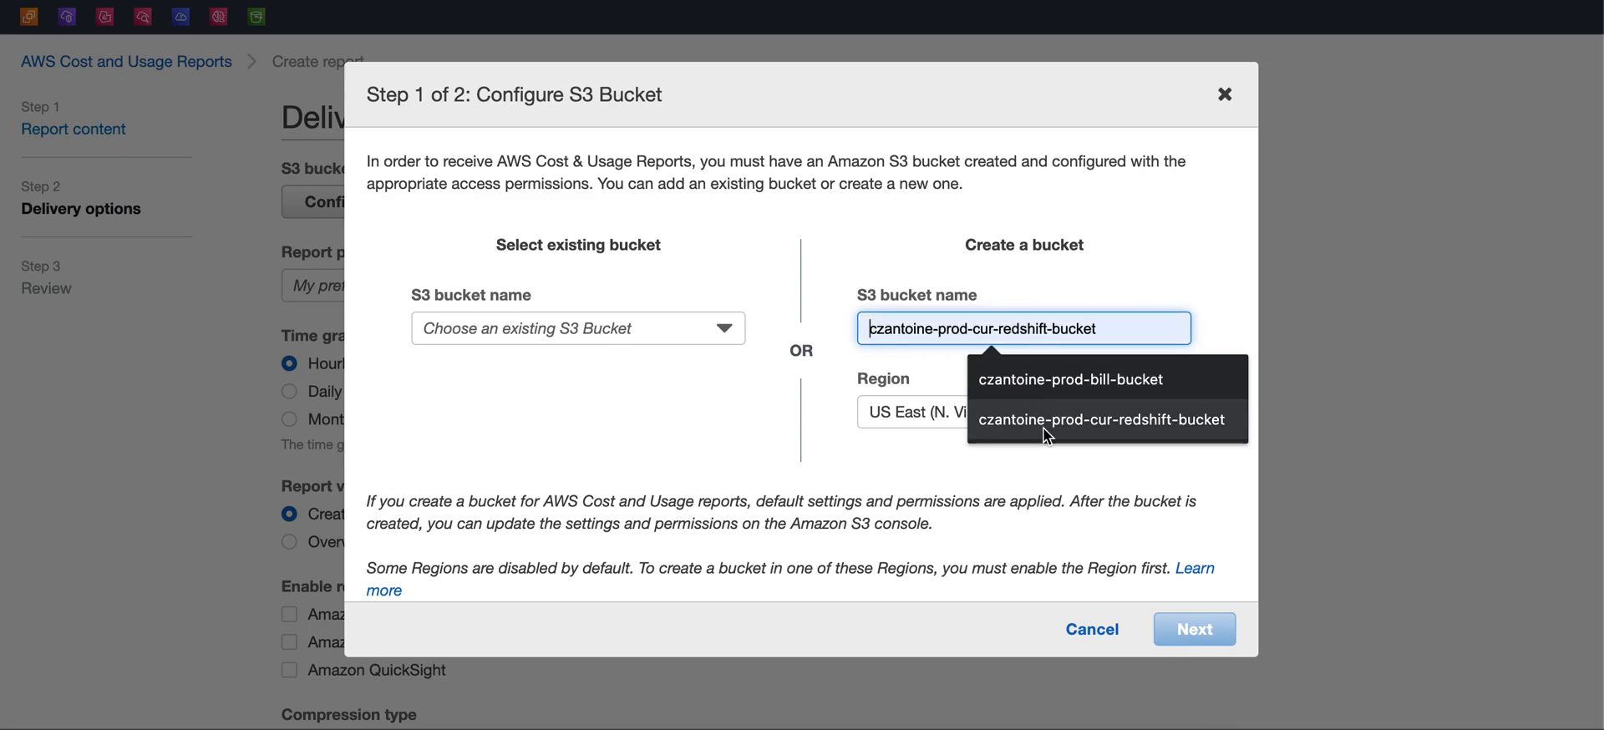
pyautogui.click(1044, 426)
# Edit the new bucket name so it ends in -demo-cur-athena-bucket
pyautogui.click(976, 329)
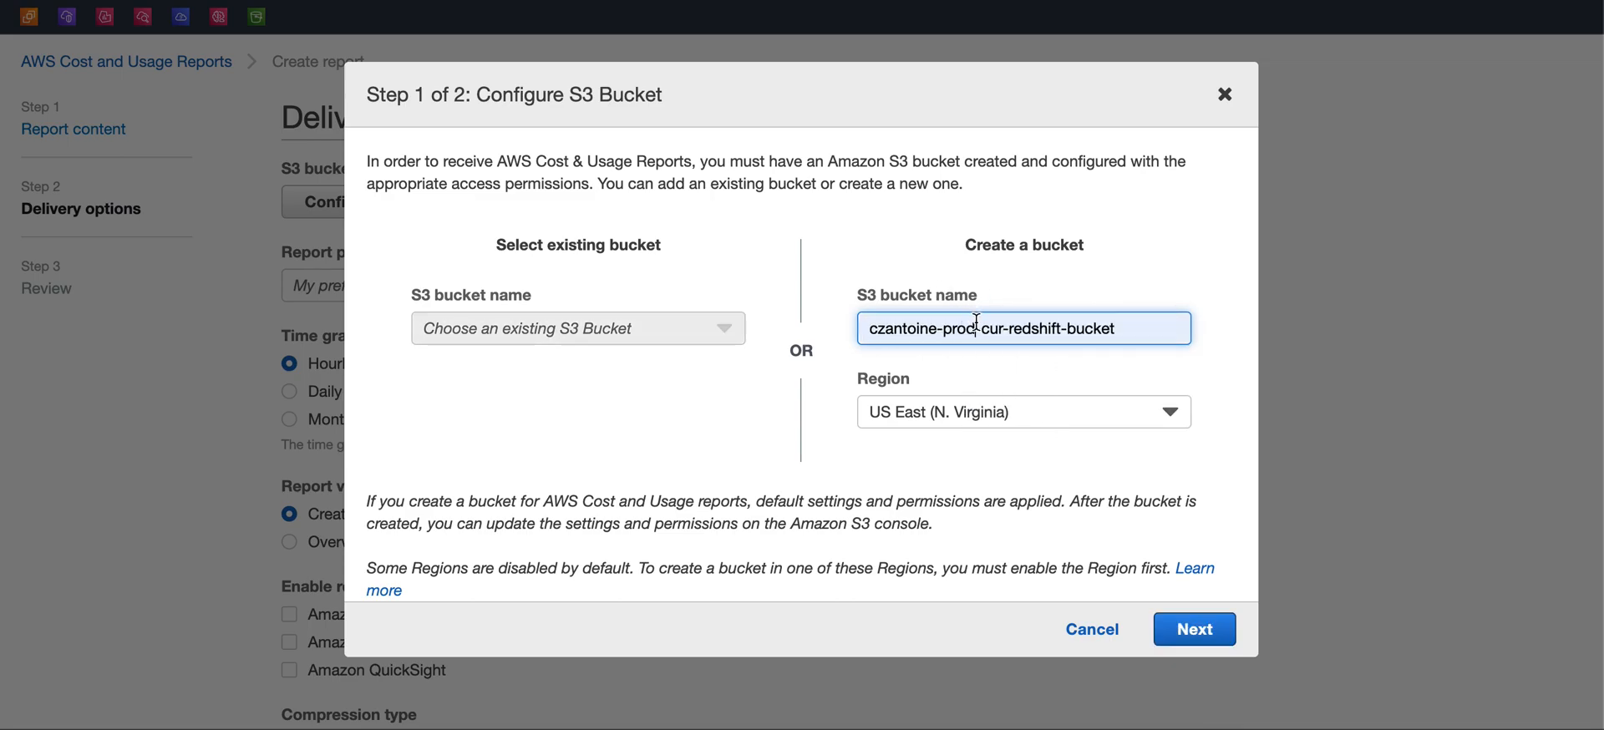
pyautogui.press('BackSpace')
pyautogui.press('BackSpace')
pyautogui.press('BackSpace')
pyautogui.press('BackSpace')
pyautogui.press('BackSpace')
pyautogui.write('demo-')
pyautogui.click(1180, 216)
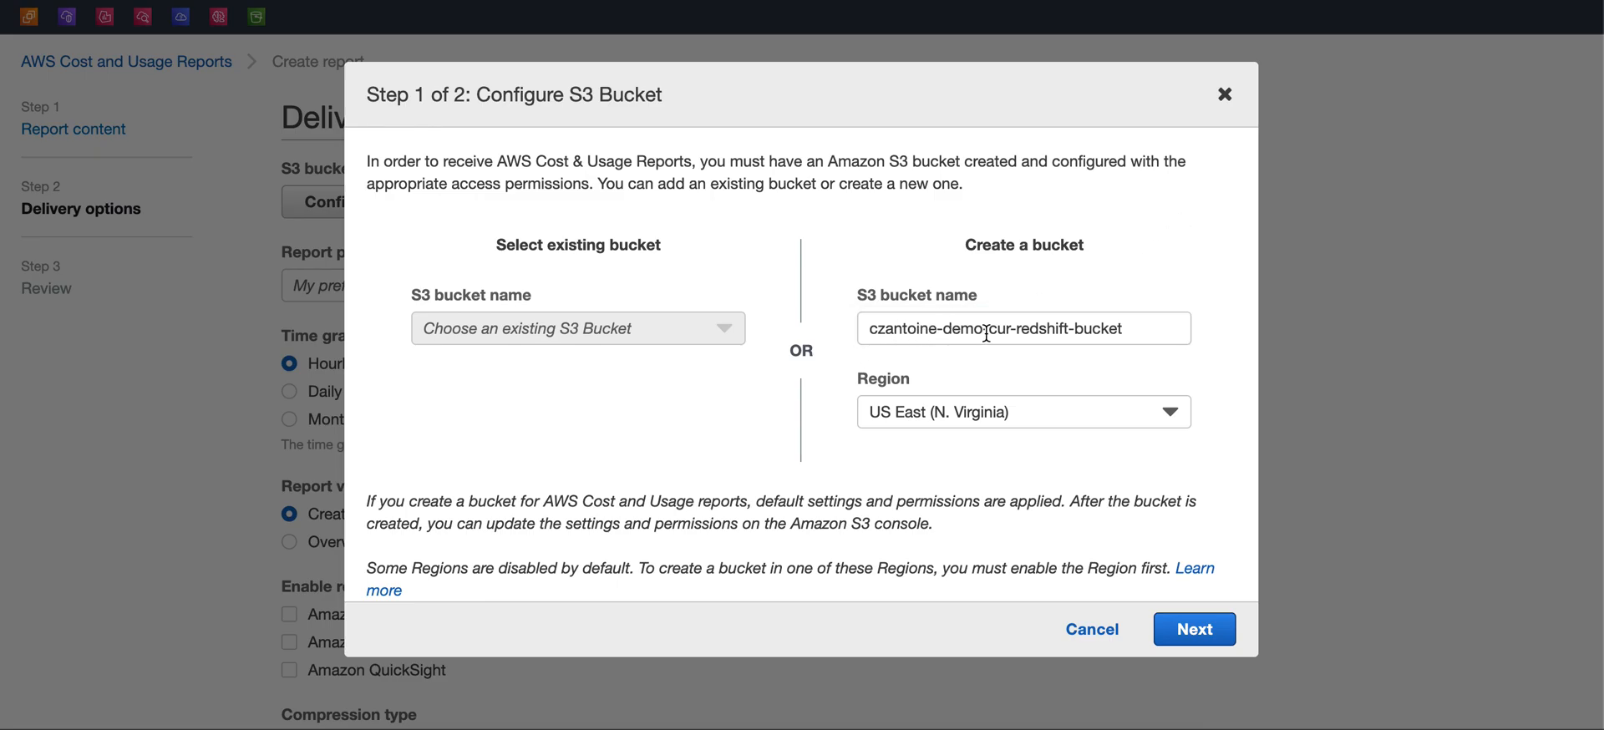
pyautogui.click(1072, 327)
pyautogui.press('BackSpace')
pyautogui.press('BackSpace')
pyautogui.press('BackSpace')
pyautogui.press('BackSpace')
pyautogui.press('BackSpace')
pyautogui.press('BackSpace')
pyautogui.press('BackSpace')
pyautogui.press('BackSpace')
pyautogui.write('athena')
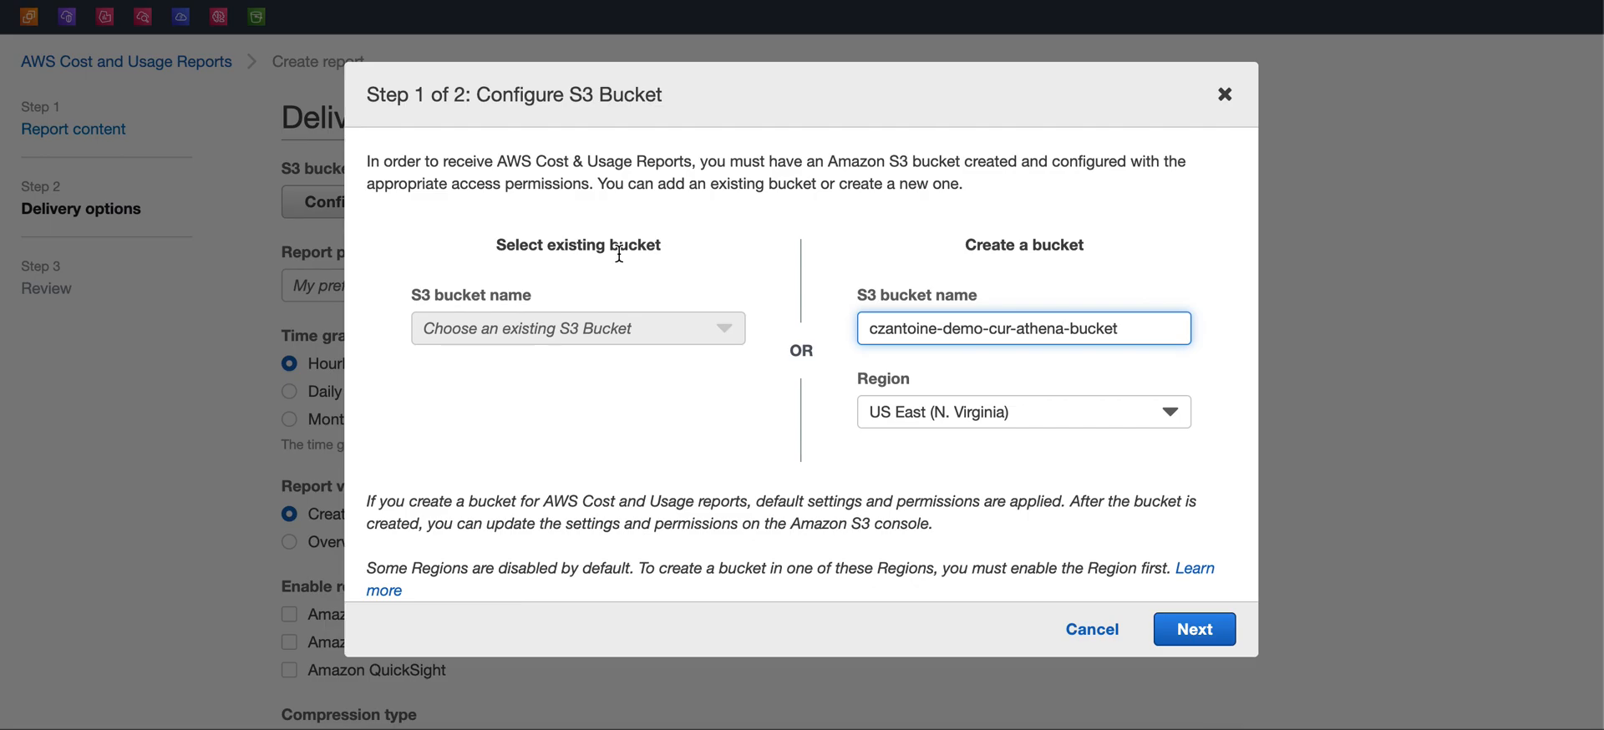
# Keep the bucket region as US East (N. Virginia) and proceed to policy verification
pyautogui.click(943, 411)
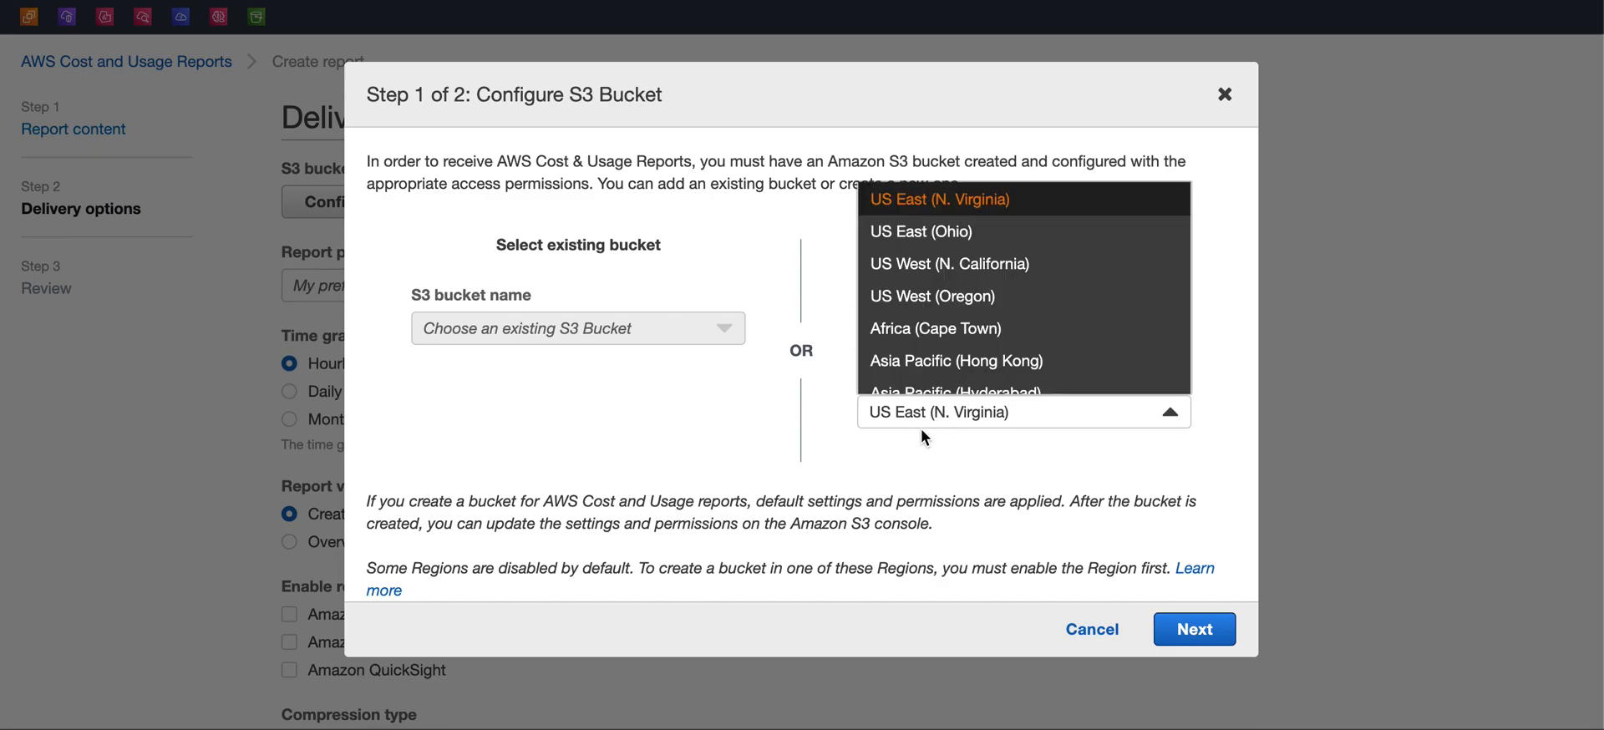
pyautogui.click(922, 431)
pyautogui.click(970, 413)
pyautogui.click(991, 461)
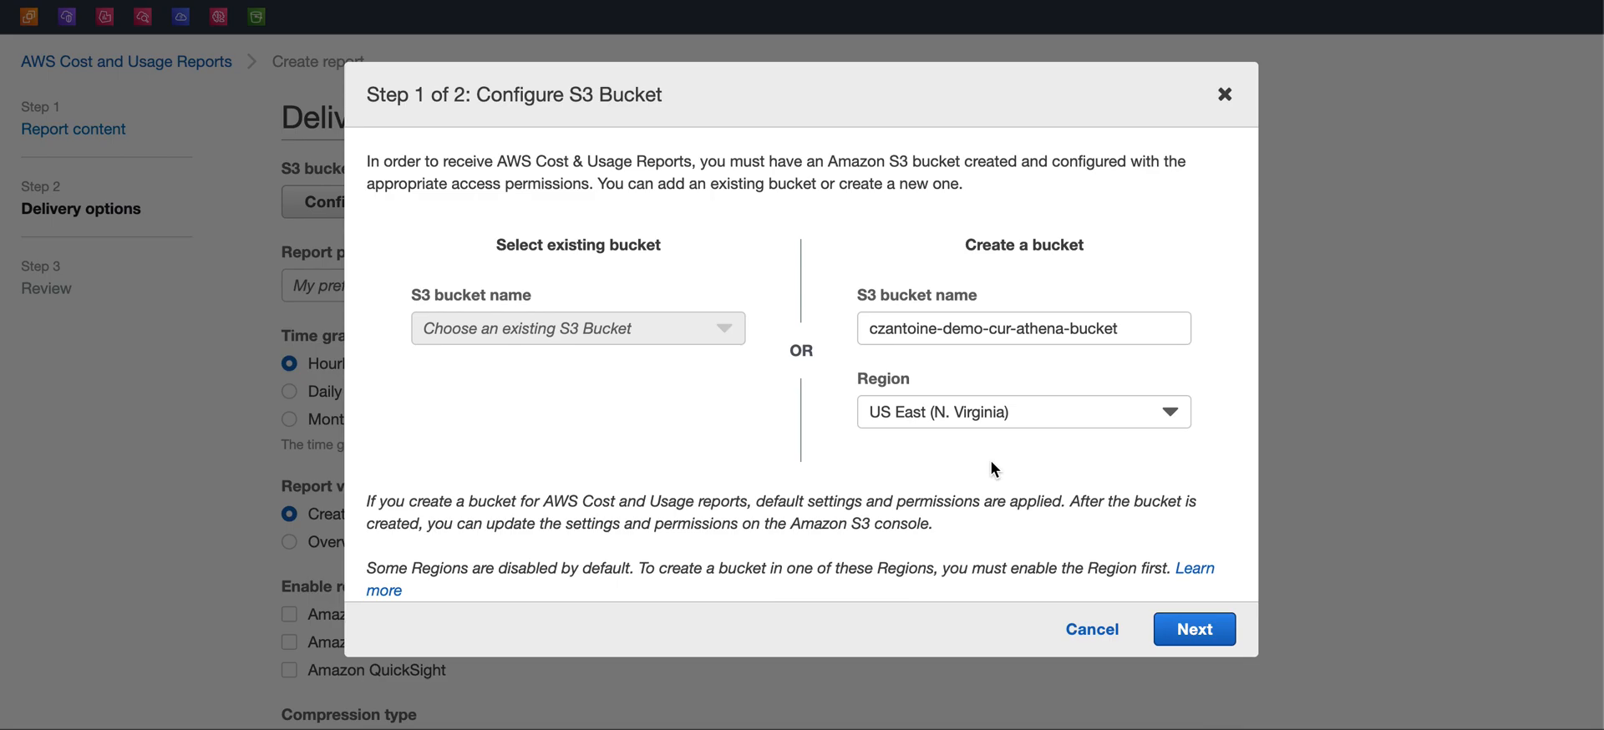
pyautogui.click(1203, 635)
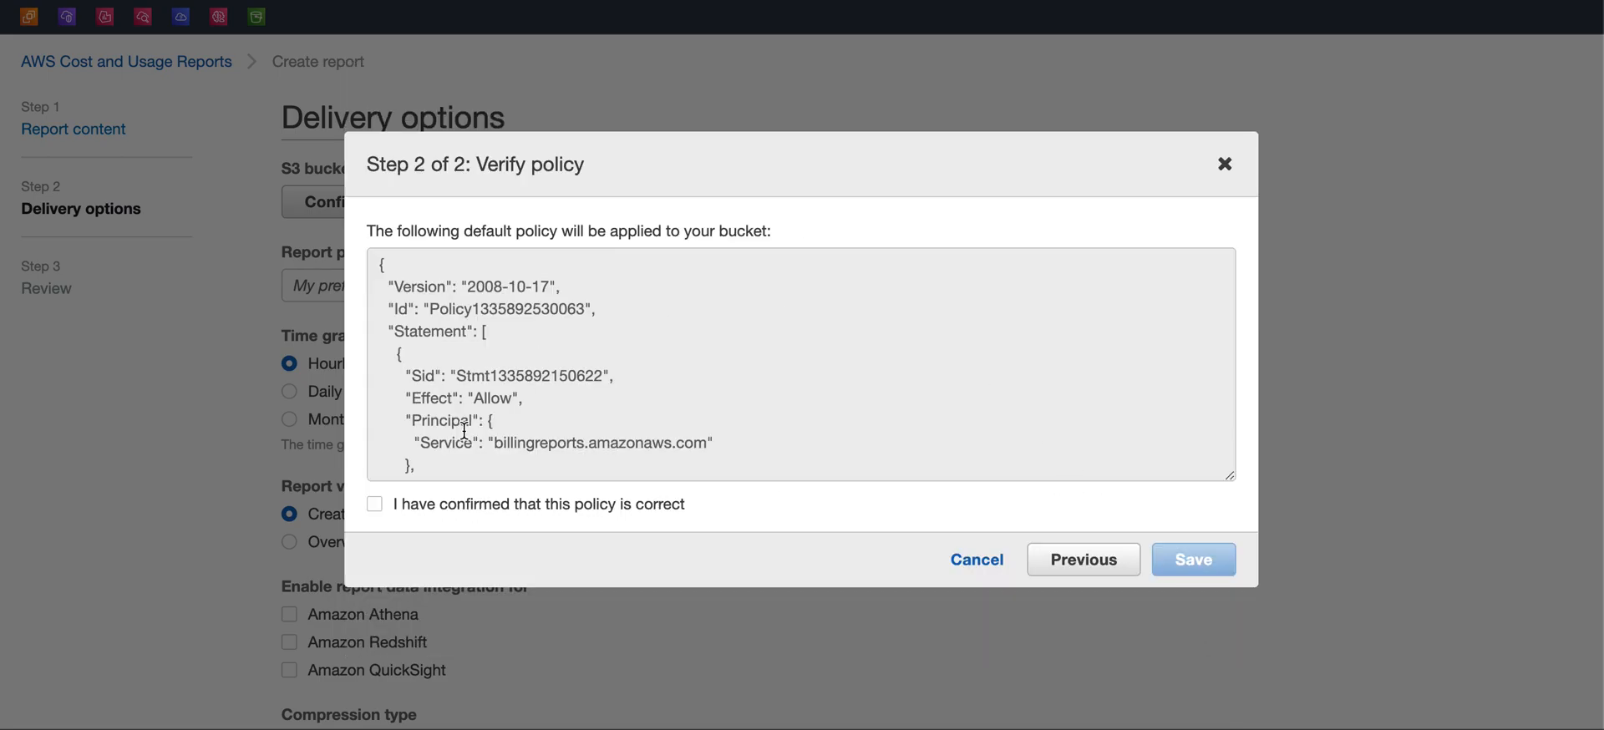
# Confirm the default bucket policy is correct and save the bucket
pyautogui.click(375, 505)
pyautogui.click(1194, 561)
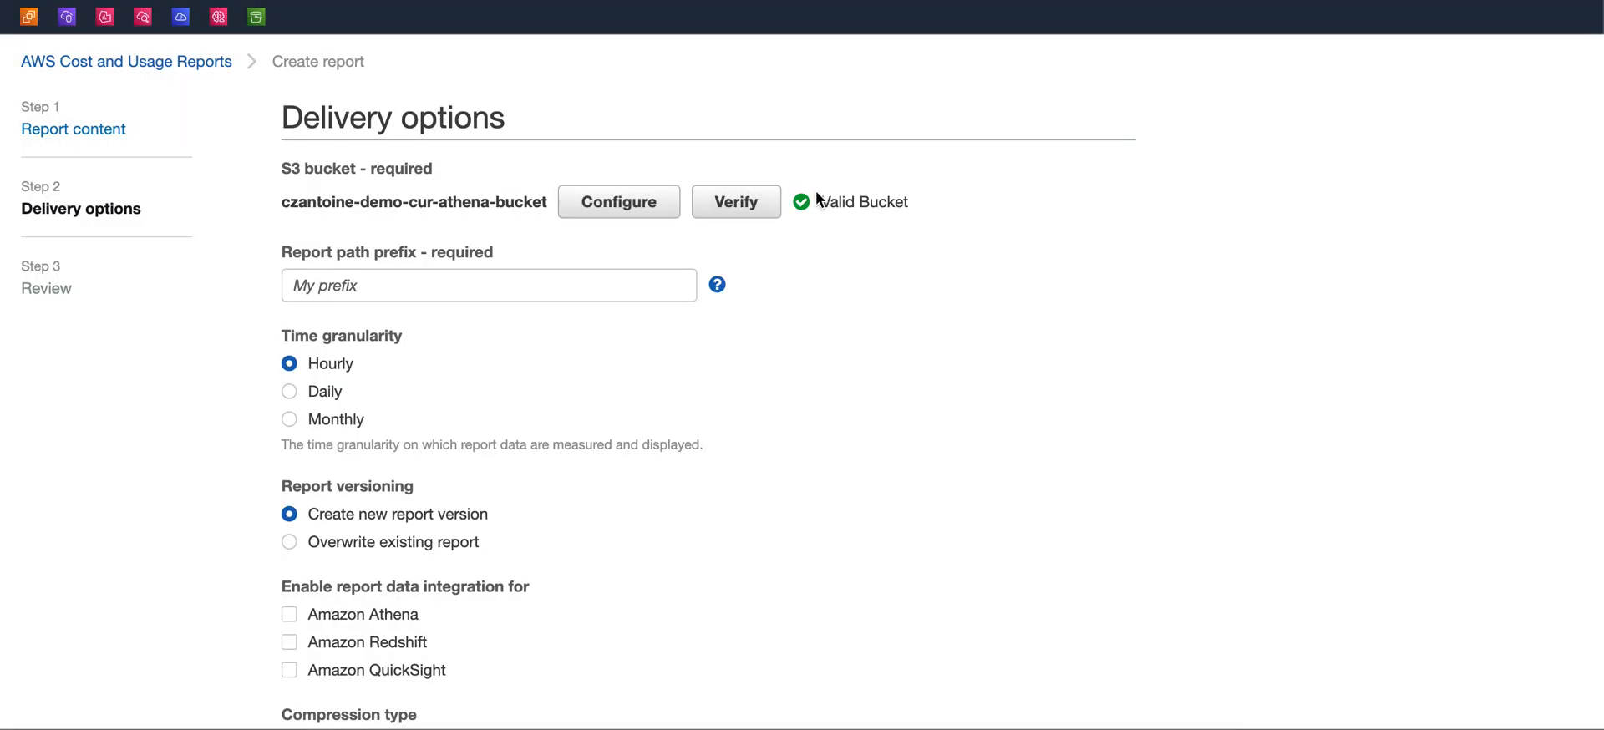
pyautogui.moveTo(820, 203); pyautogui.dragTo(912, 200)
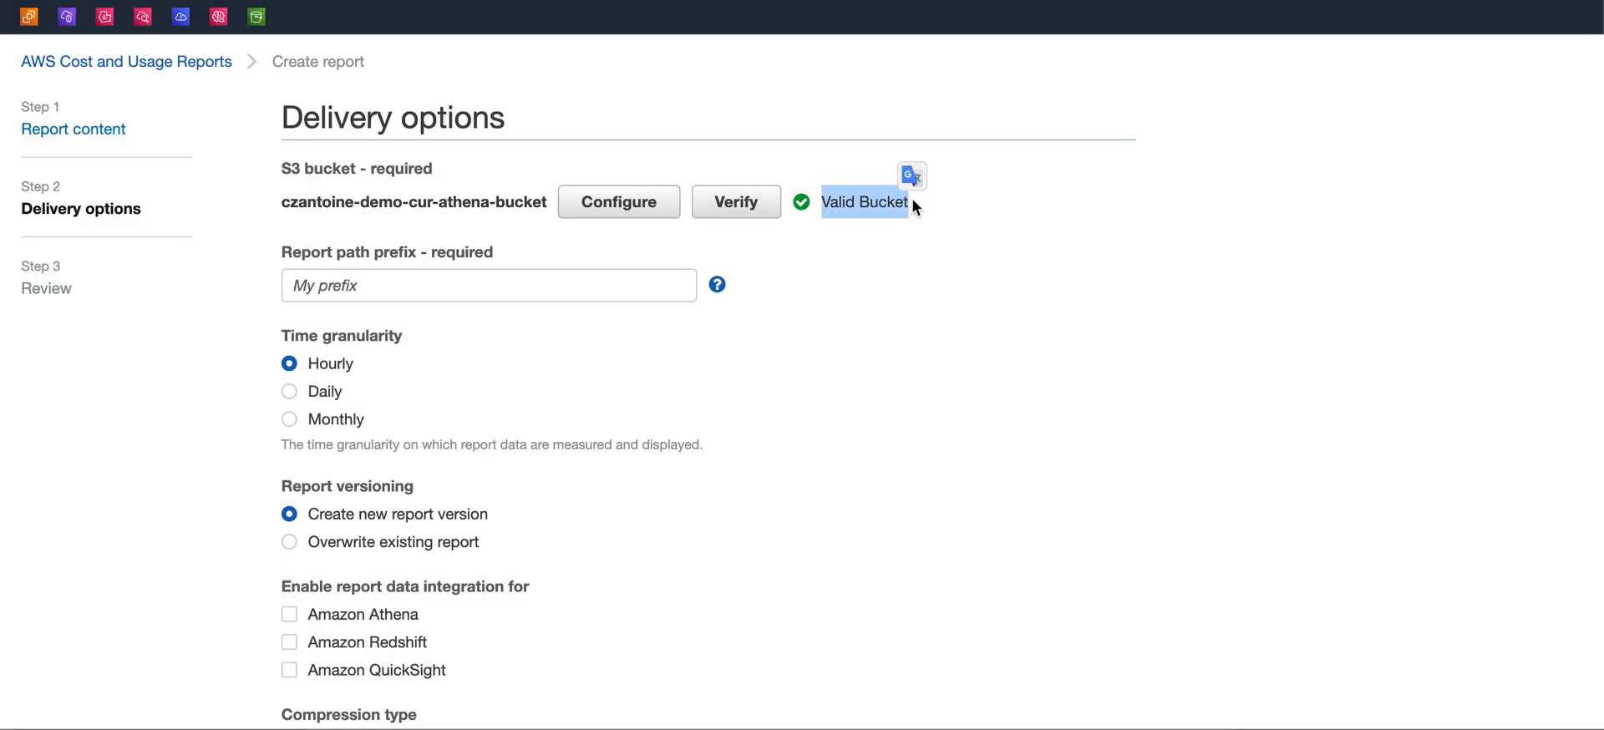
pyautogui.click(912, 201)
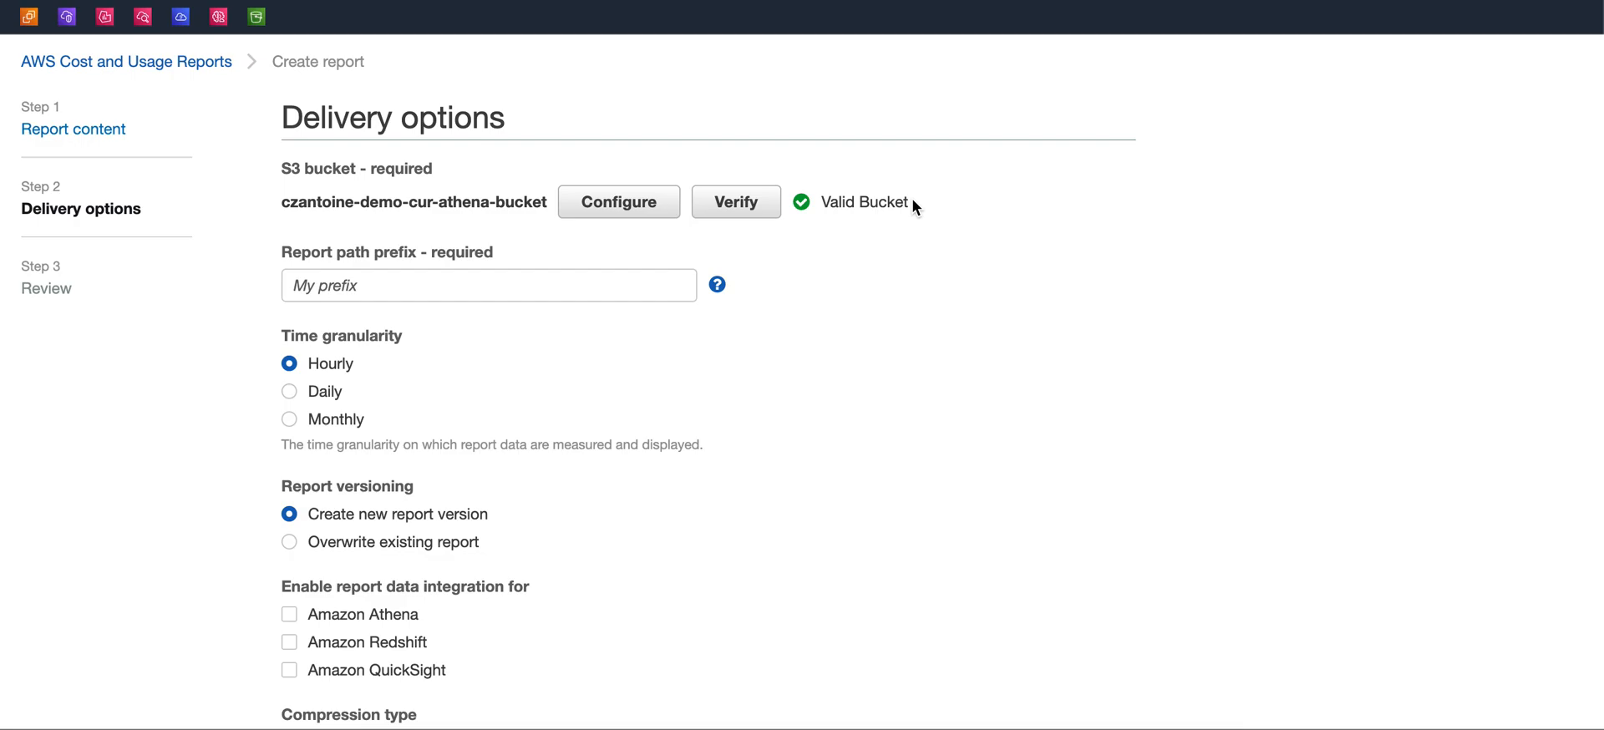
pyautogui.moveTo(913, 200); pyautogui.dragTo(821, 201)
# Set the report path prefix to CUR
pyautogui.click(827, 252)
pyautogui.click(565, 293)
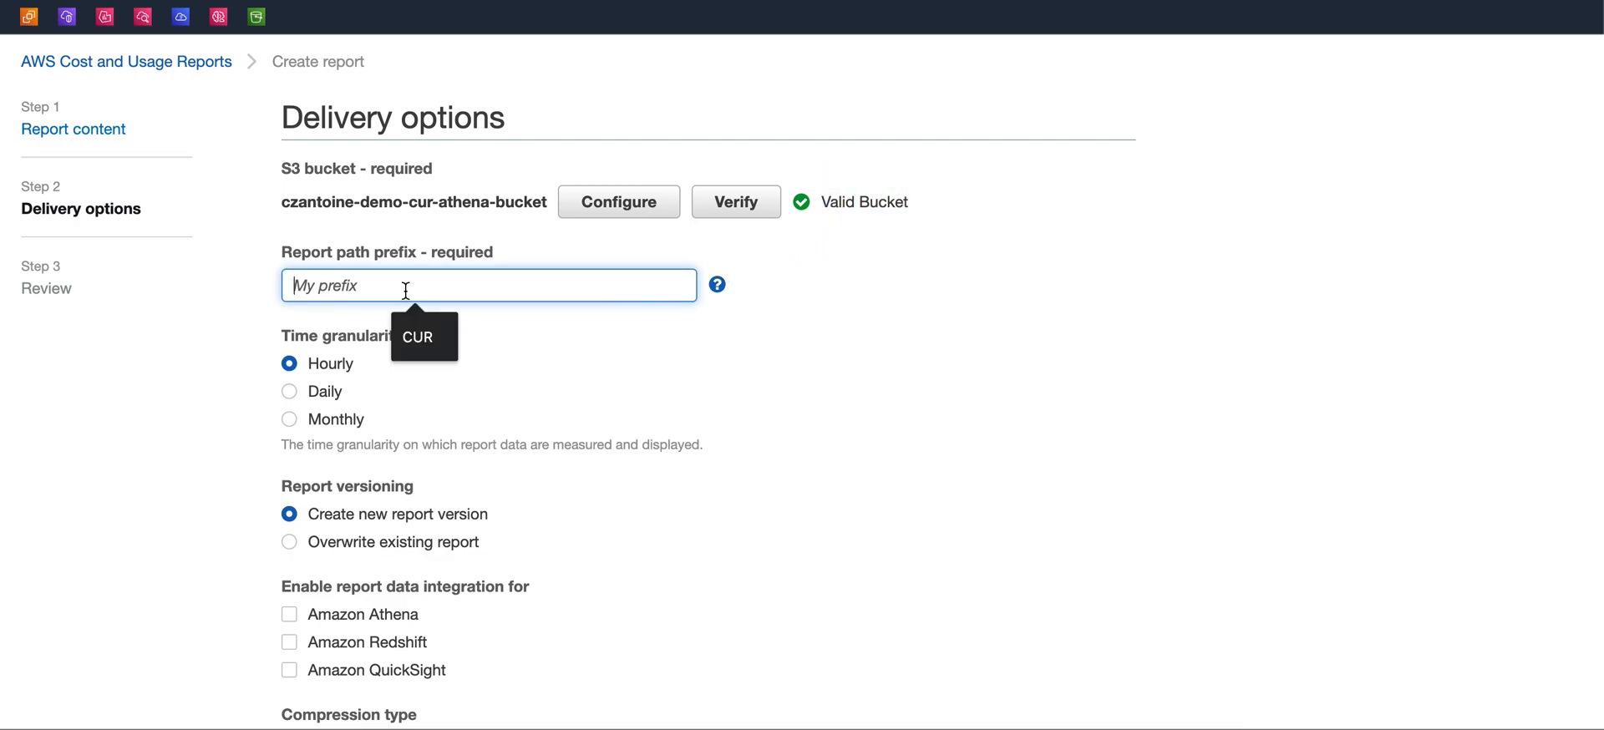
pyautogui.click(425, 334)
pyautogui.moveTo(283, 252); pyautogui.dragTo(493, 253)
pyautogui.click(543, 254)
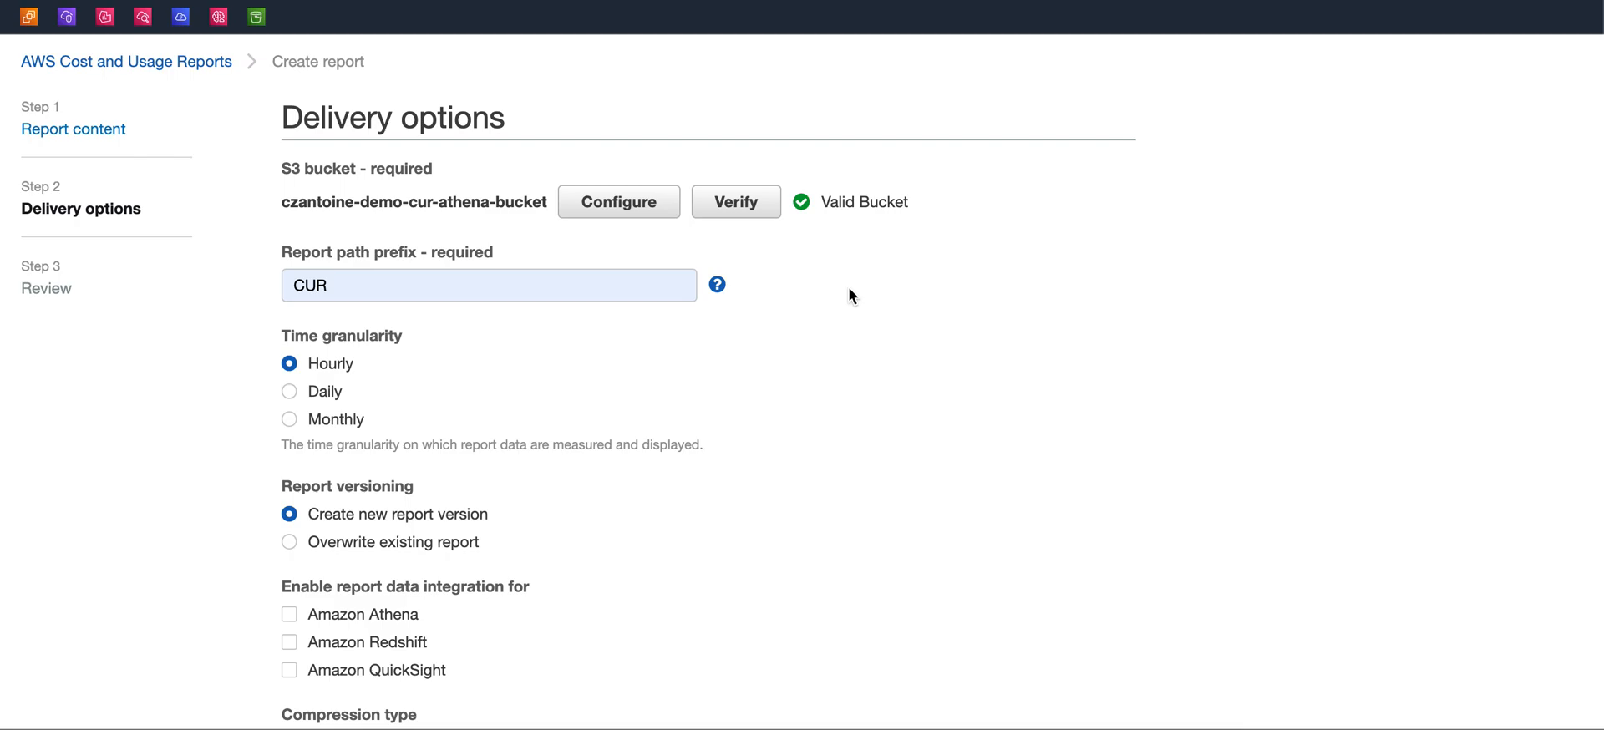
# Examine the time granularity, report versioning and data integration options
pyautogui.scroll(-2, 851, 296)
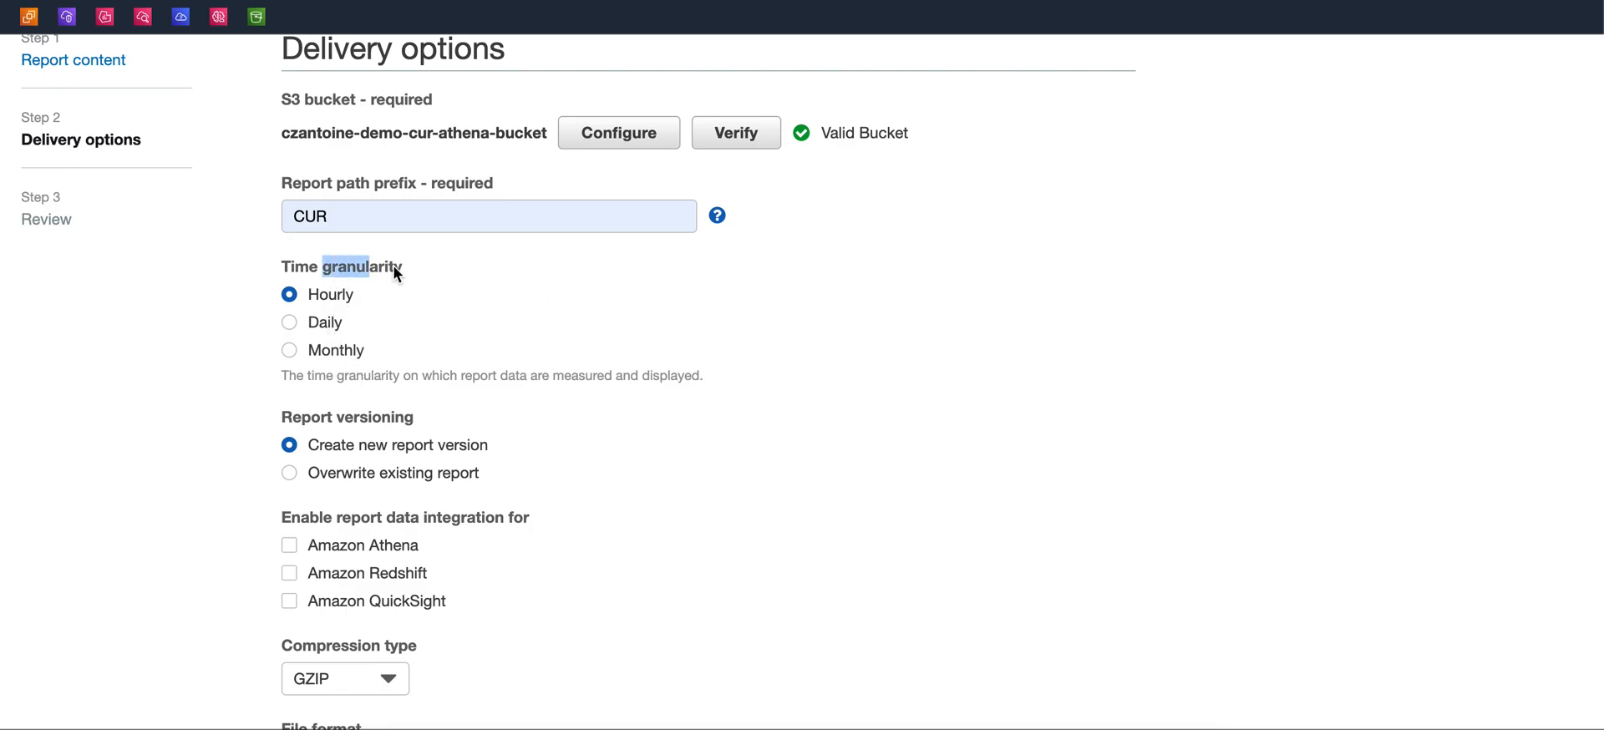
pyautogui.moveTo(309, 294); pyautogui.dragTo(329, 294)
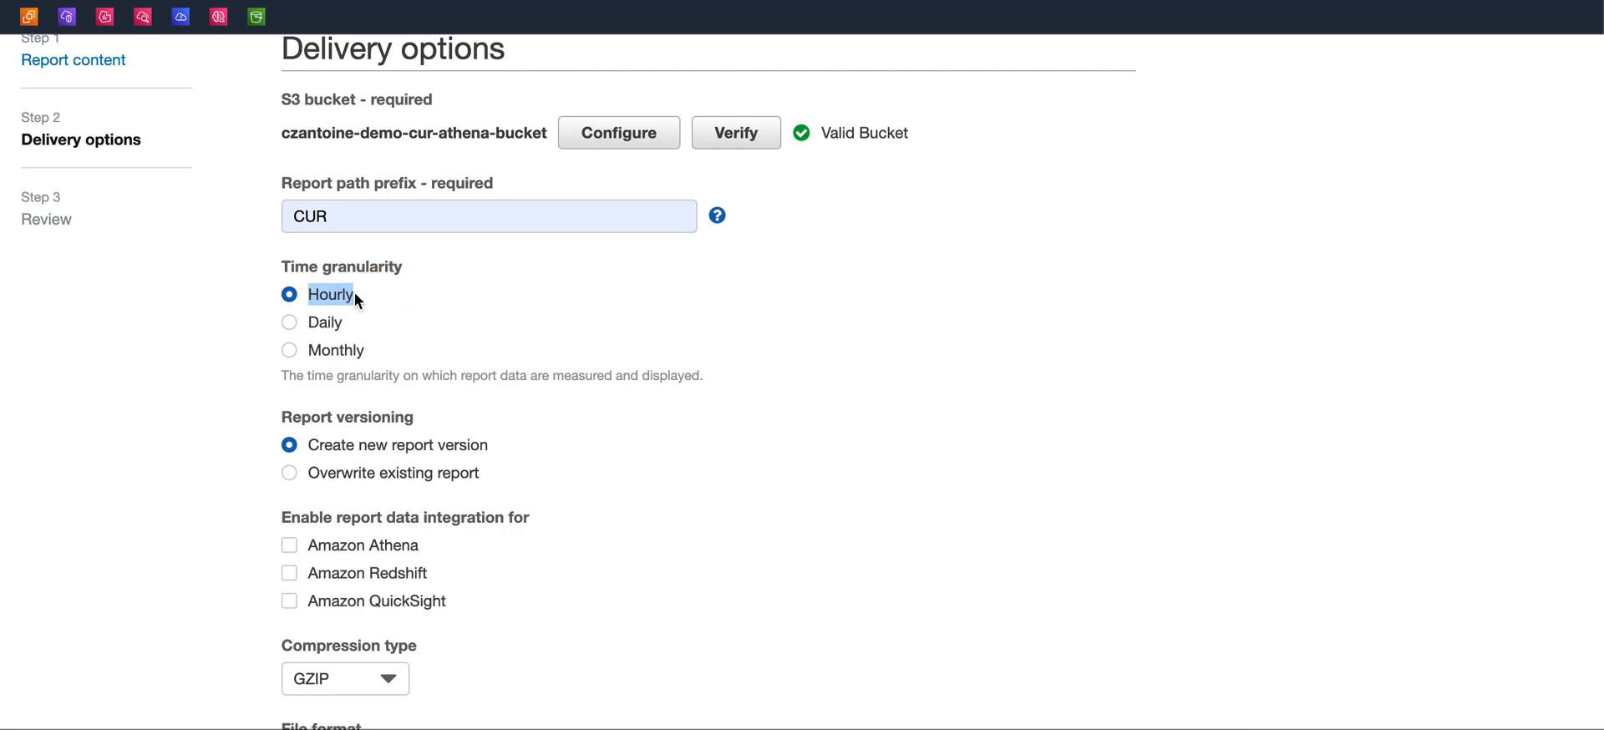
pyautogui.click(675, 315)
pyautogui.scroll(-1, 675, 316)
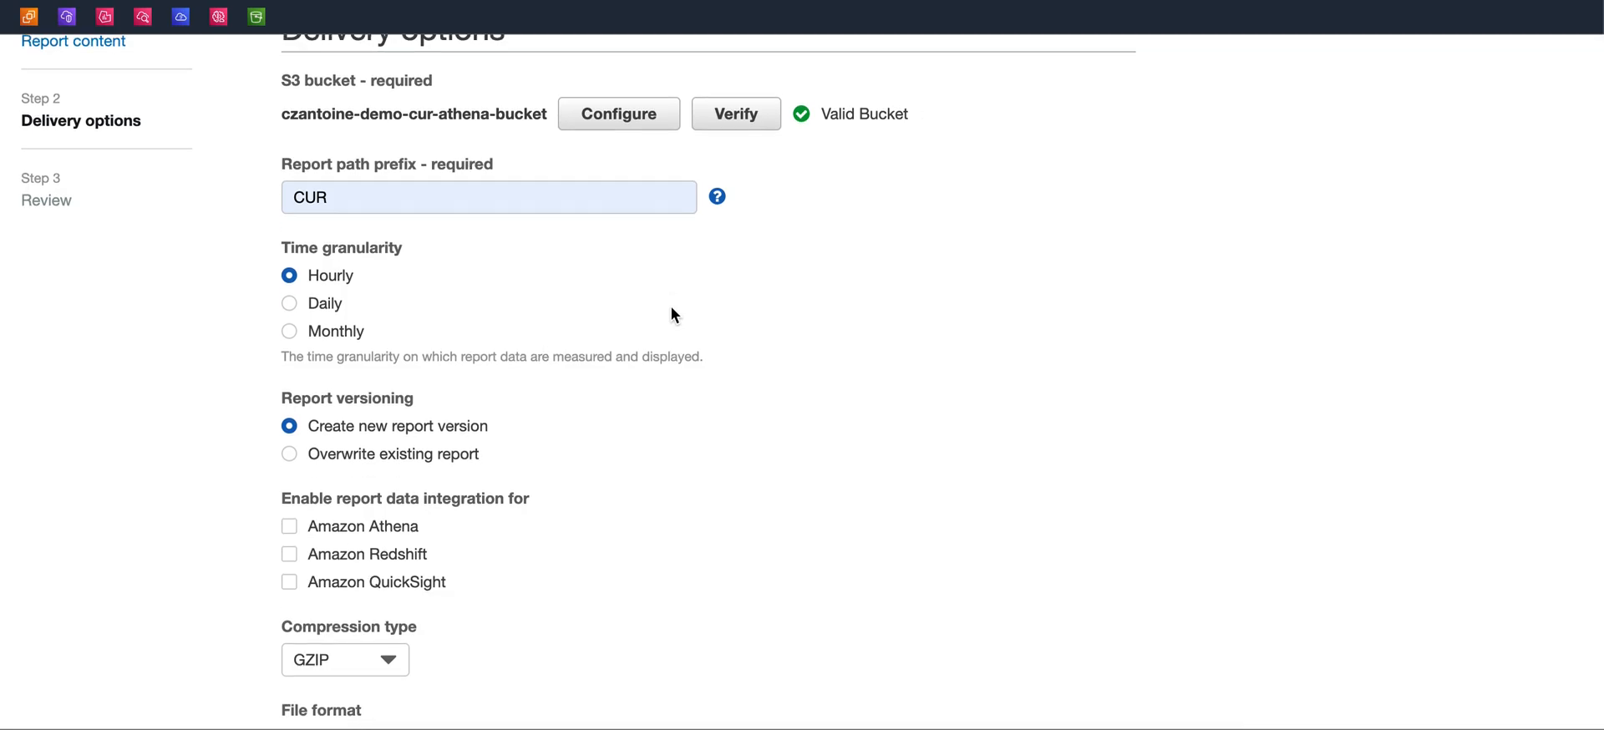
pyautogui.click(487, 306)
pyautogui.scroll(-2, 487, 305)
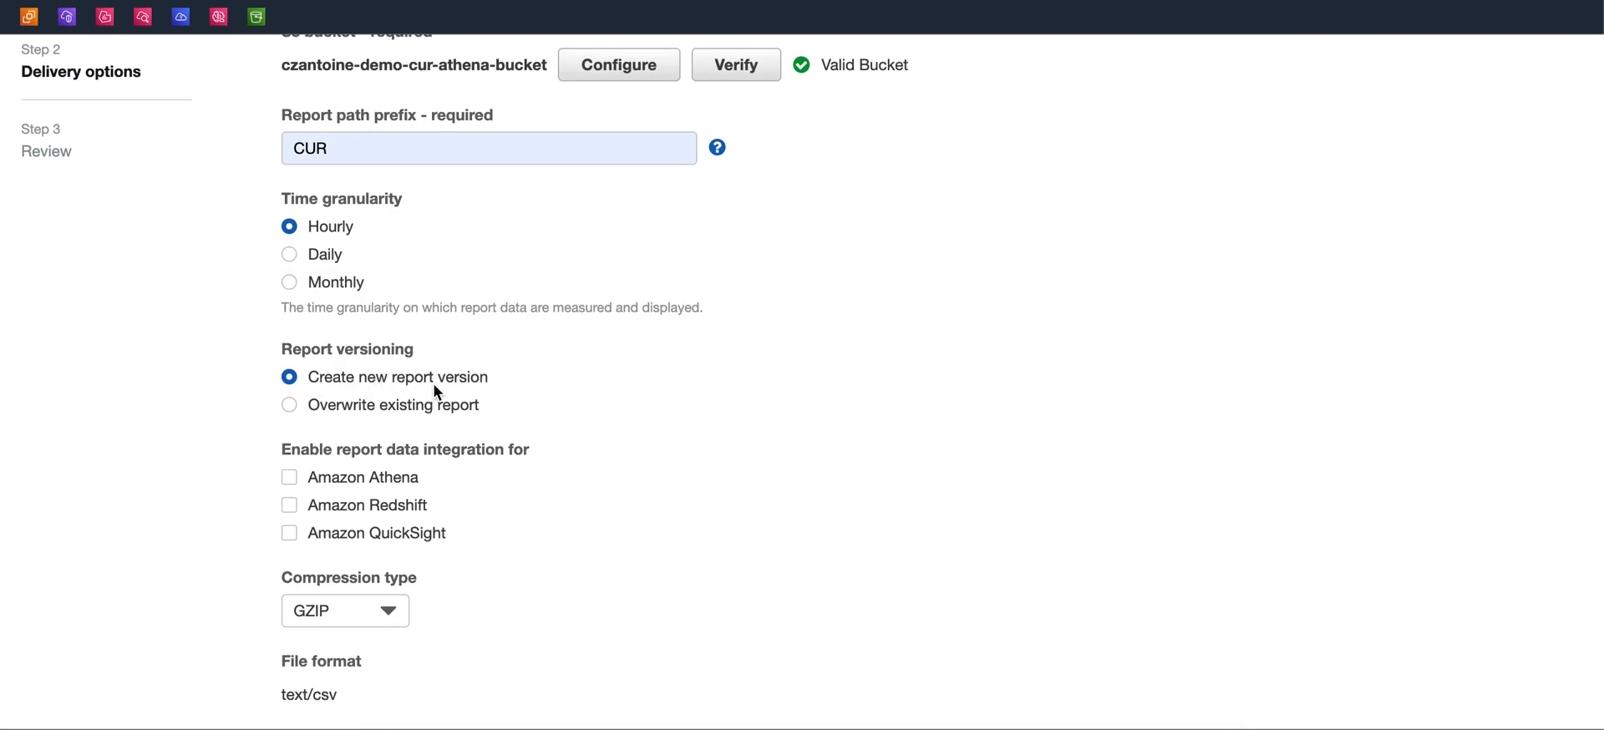
pyautogui.moveTo(498, 378); pyautogui.dragTo(311, 376)
pyautogui.click(510, 375)
pyautogui.moveTo(308, 480); pyautogui.dragTo(447, 479)
pyautogui.click(373, 498)
pyautogui.click(444, 534)
# Enable and disable the Amazon Athena integration, and switch the compression type to ZIP
pyautogui.click(348, 485)
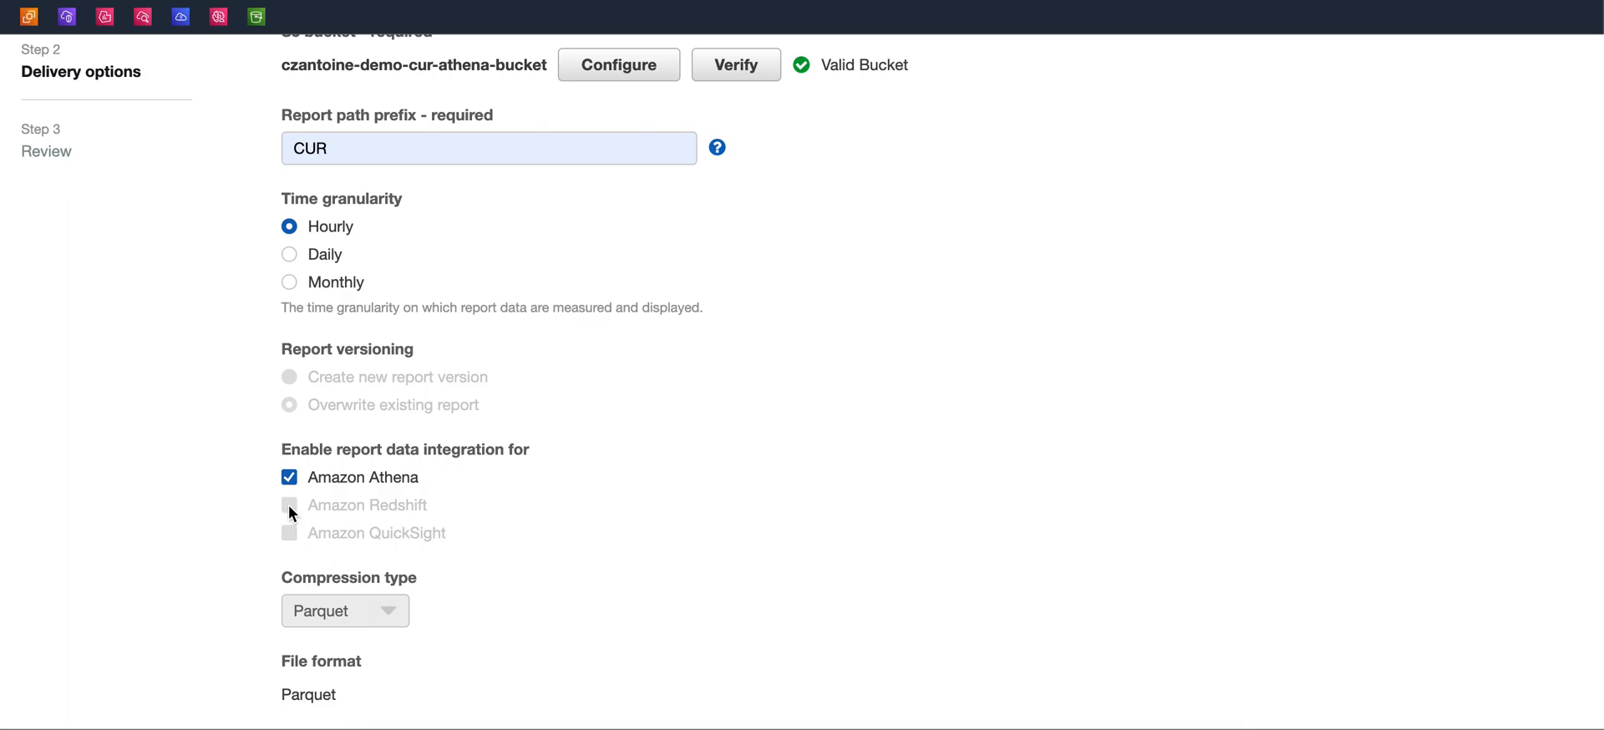
pyautogui.click(289, 477)
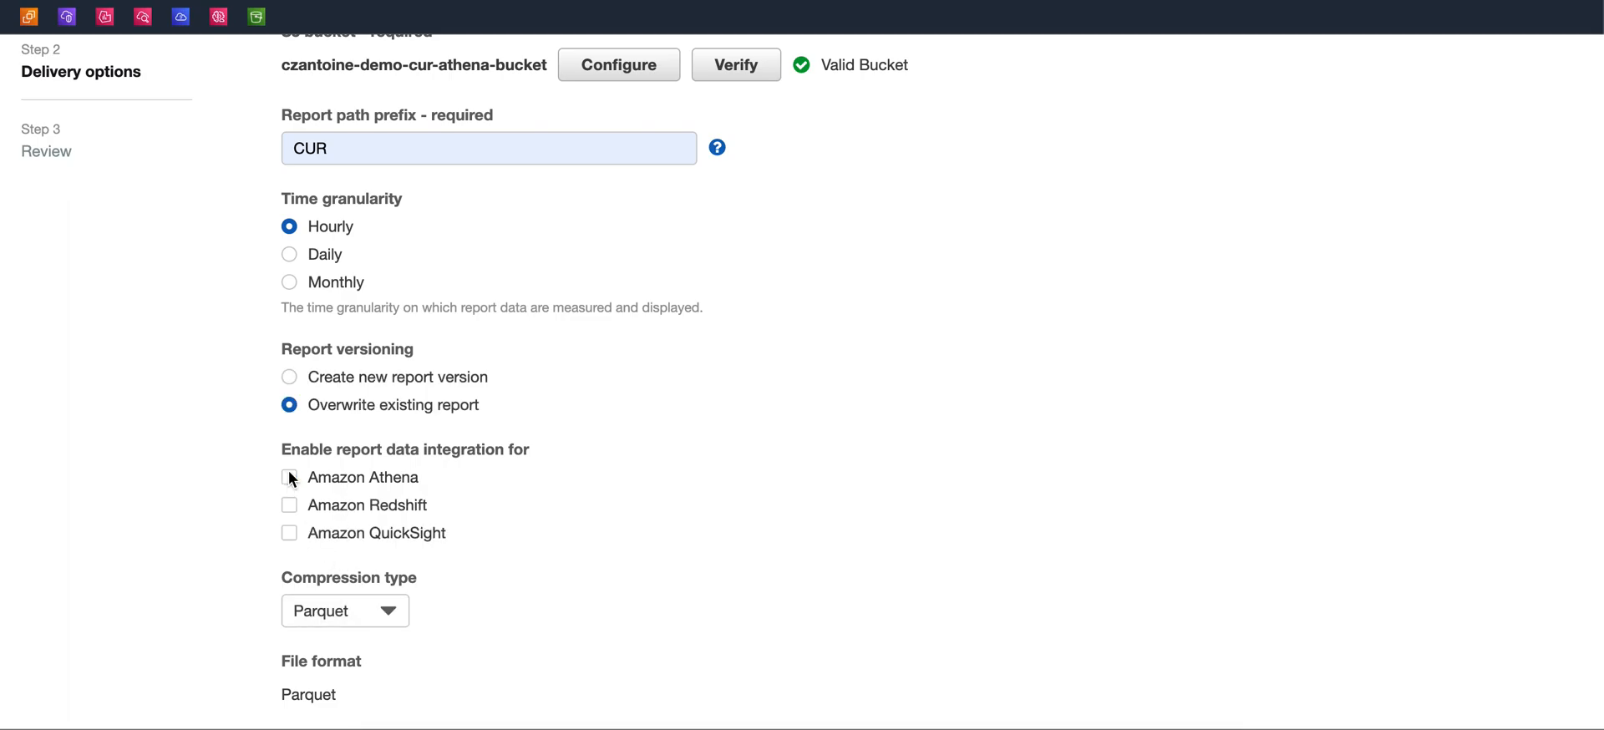
pyautogui.click(393, 616)
pyautogui.click(333, 543)
# Try the Amazon Redshift and QuickSight integrations, clearing them and setting compression back to GZIP
pyautogui.scroll(-1, 348, 595)
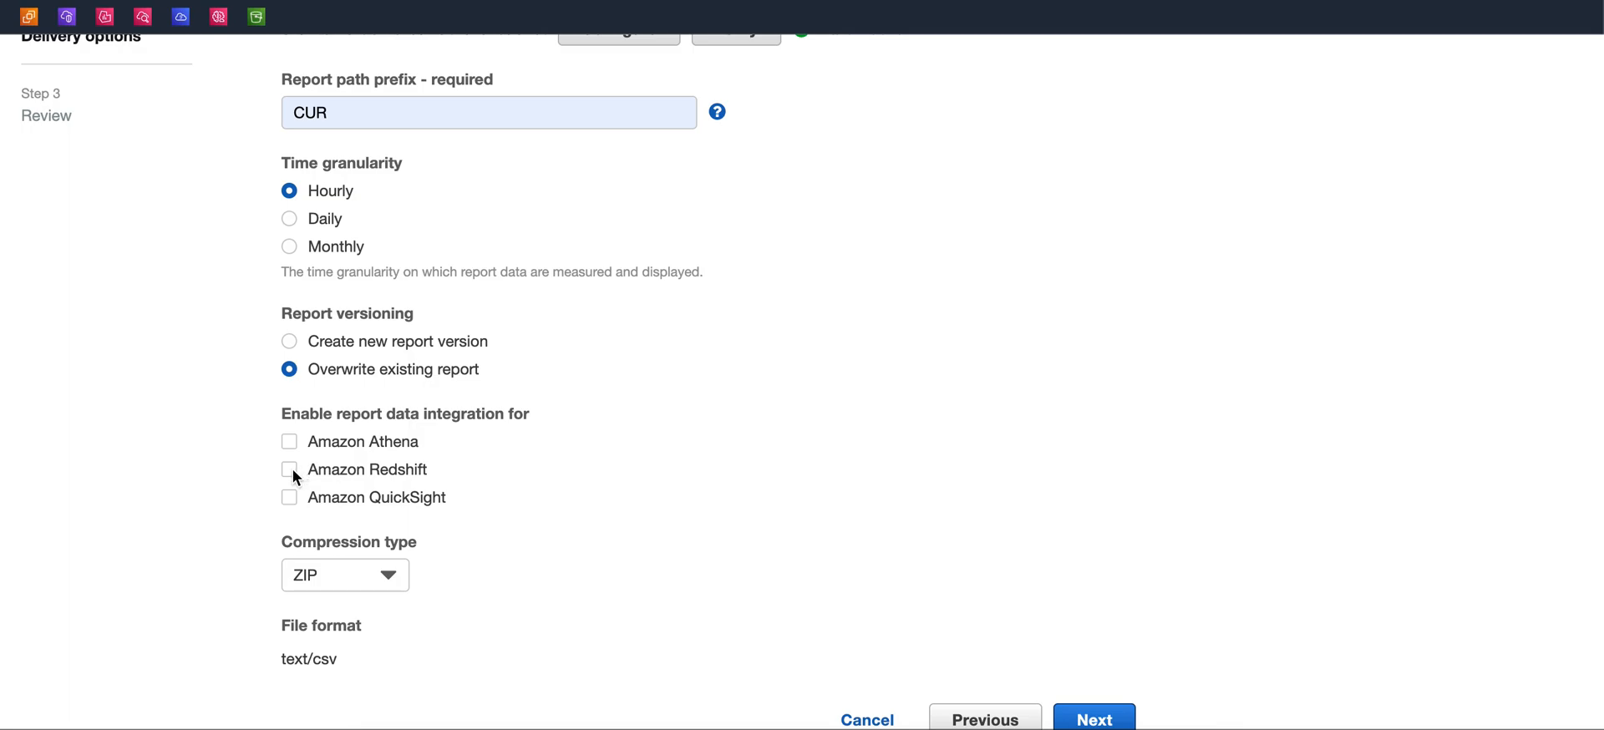
pyautogui.click(291, 471)
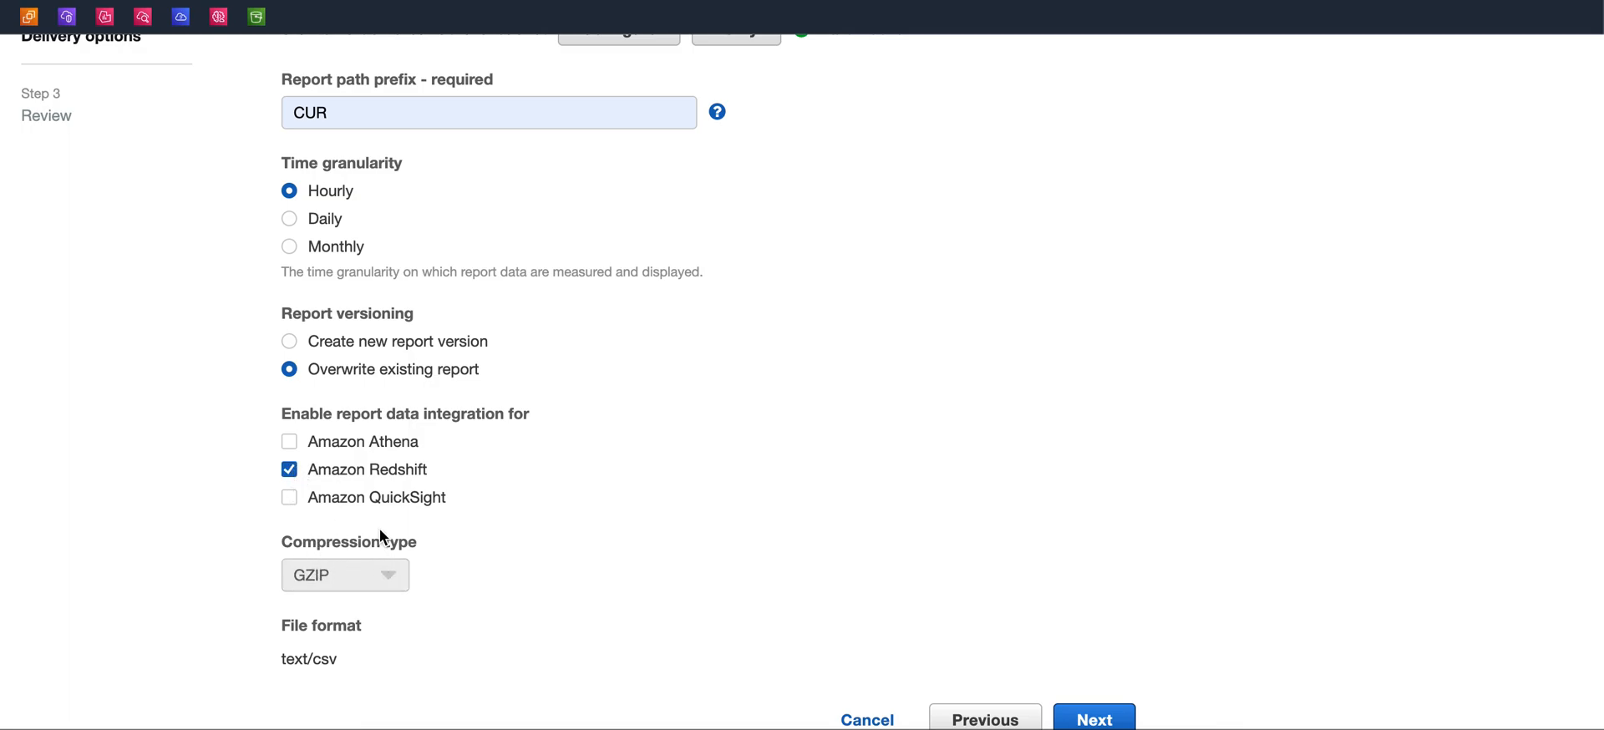
pyautogui.click(291, 495)
pyautogui.moveTo(371, 501); pyautogui.dragTo(411, 507)
pyautogui.click(290, 496)
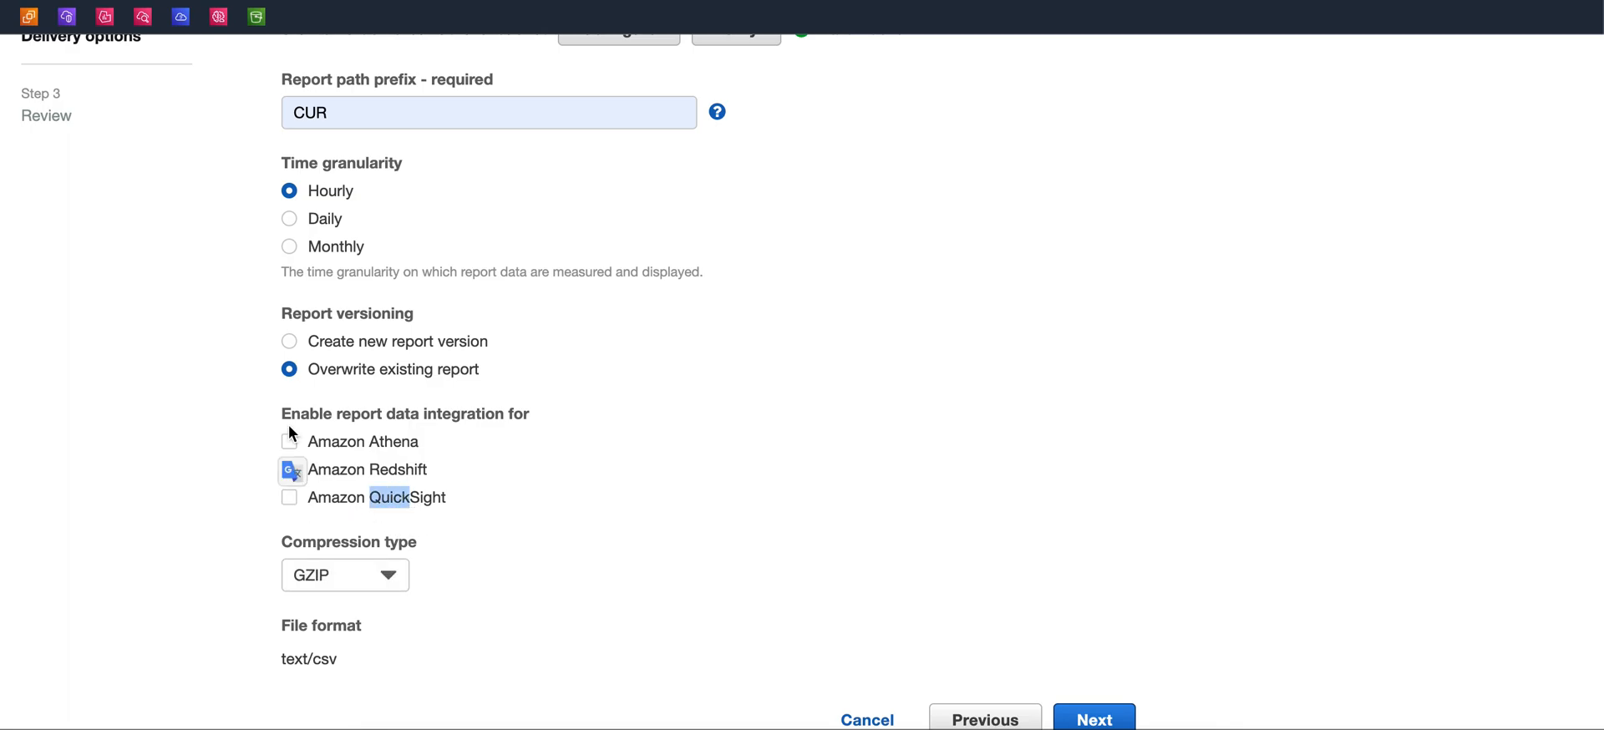
pyautogui.click(365, 576)
pyautogui.click(490, 531)
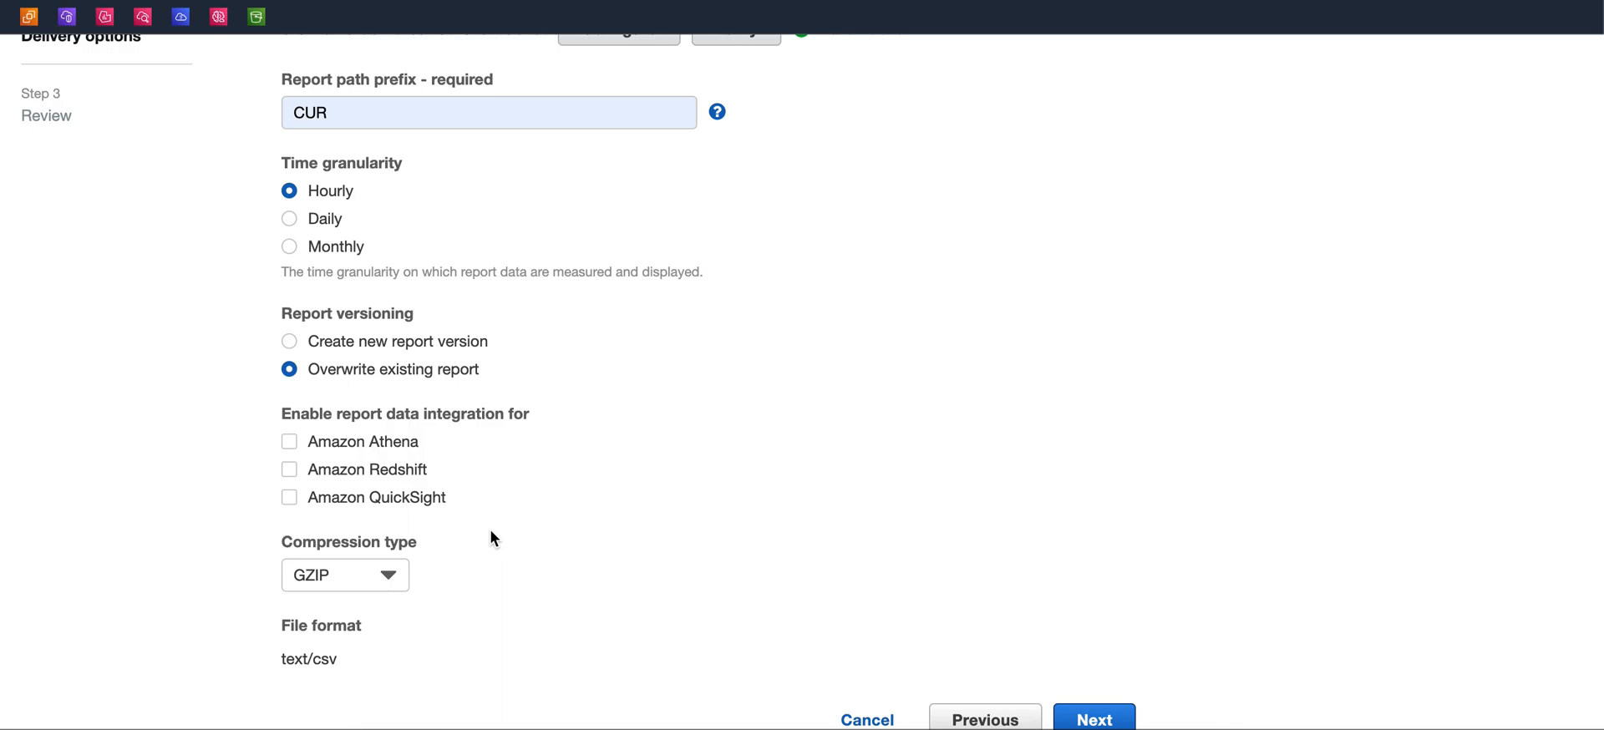
# Enable the Amazon Athena integration again, then disable it
pyautogui.click(289, 443)
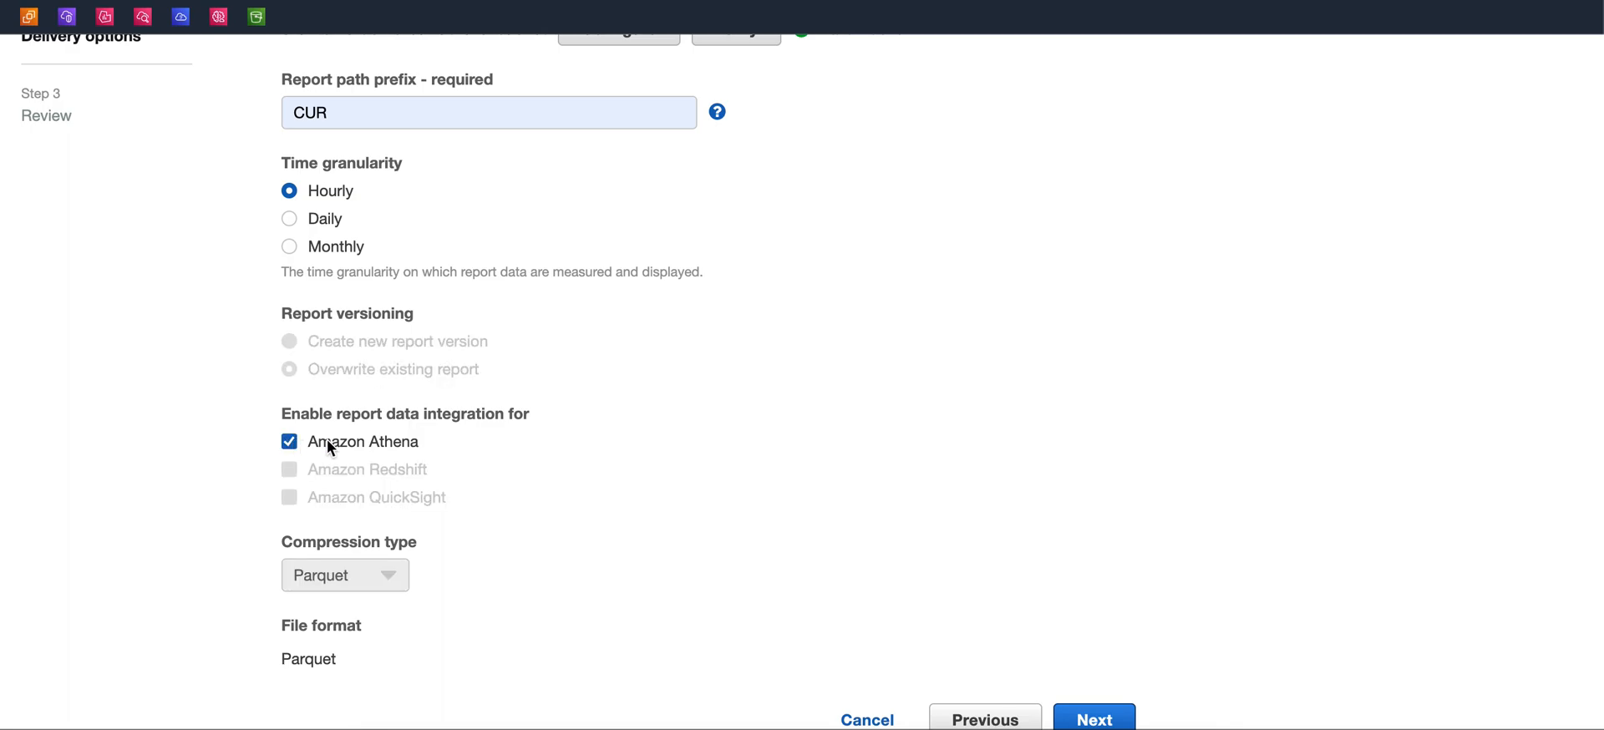
pyautogui.click(293, 441)
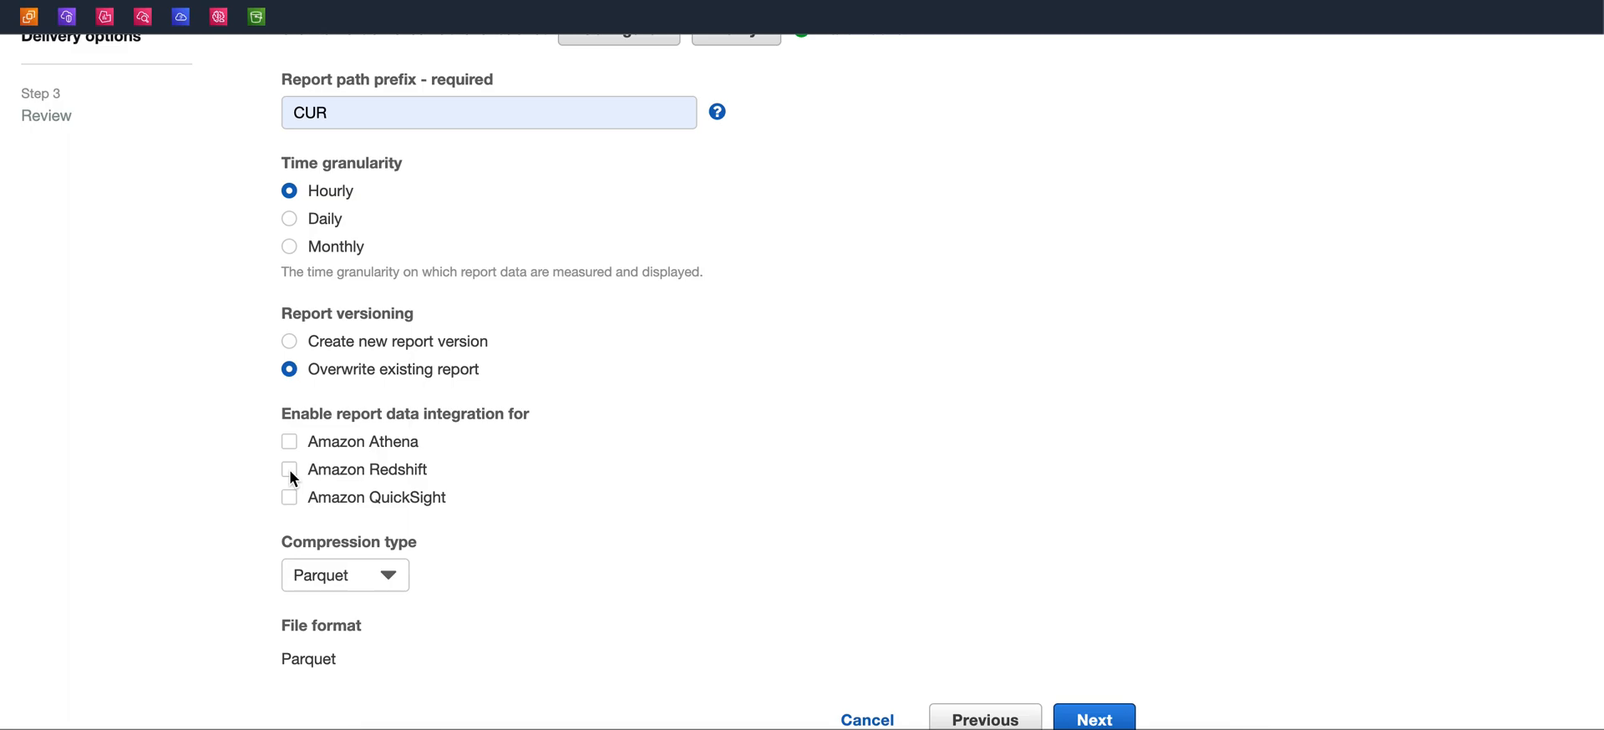
pyautogui.scroll(3, 289, 470)
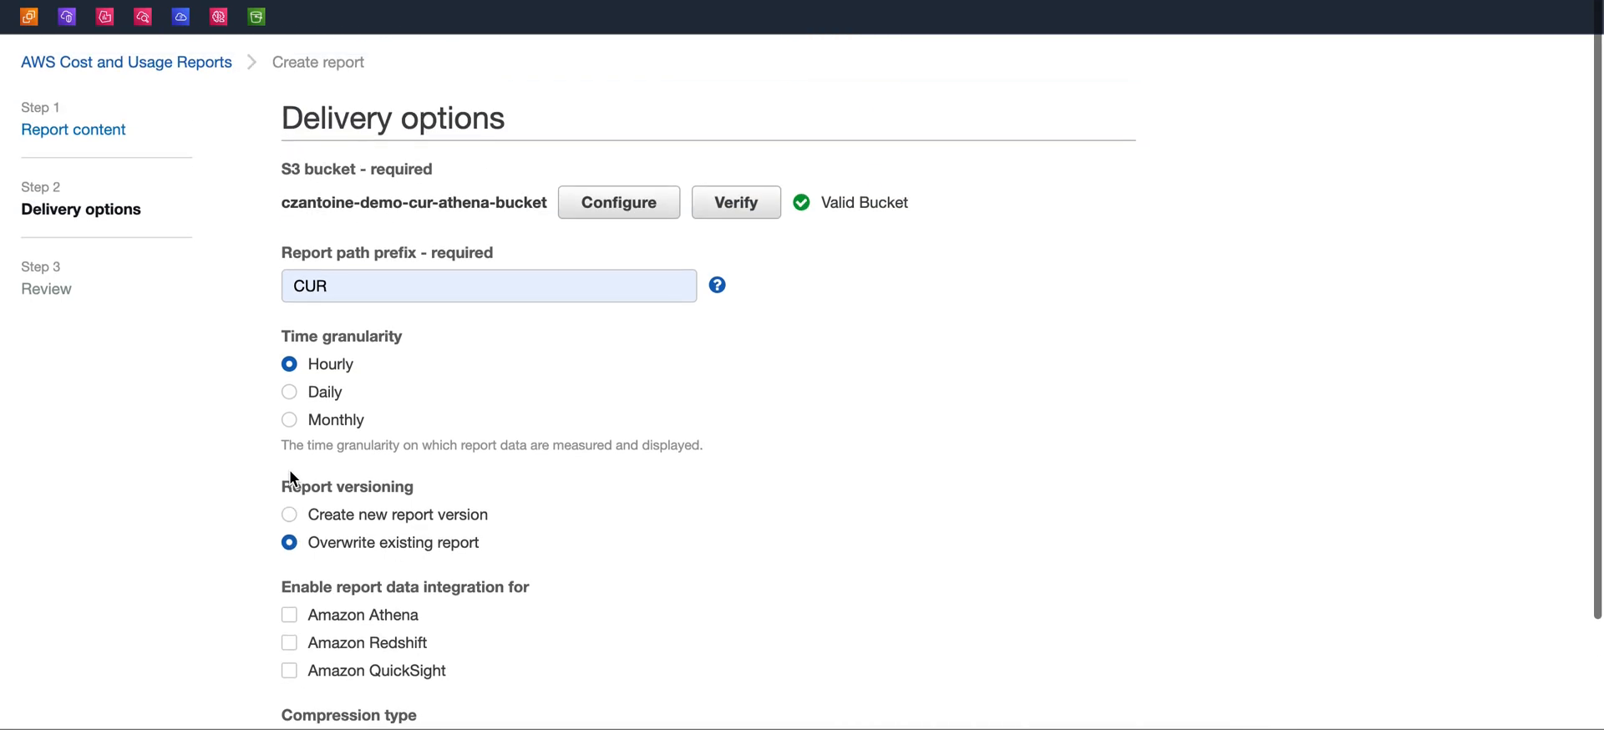
# Toggle the Amazon Redshift integration on and off, then tick Amazon QuickSight
pyautogui.scroll(-1, 289, 469)
pyautogui.scroll(-2, 289, 470)
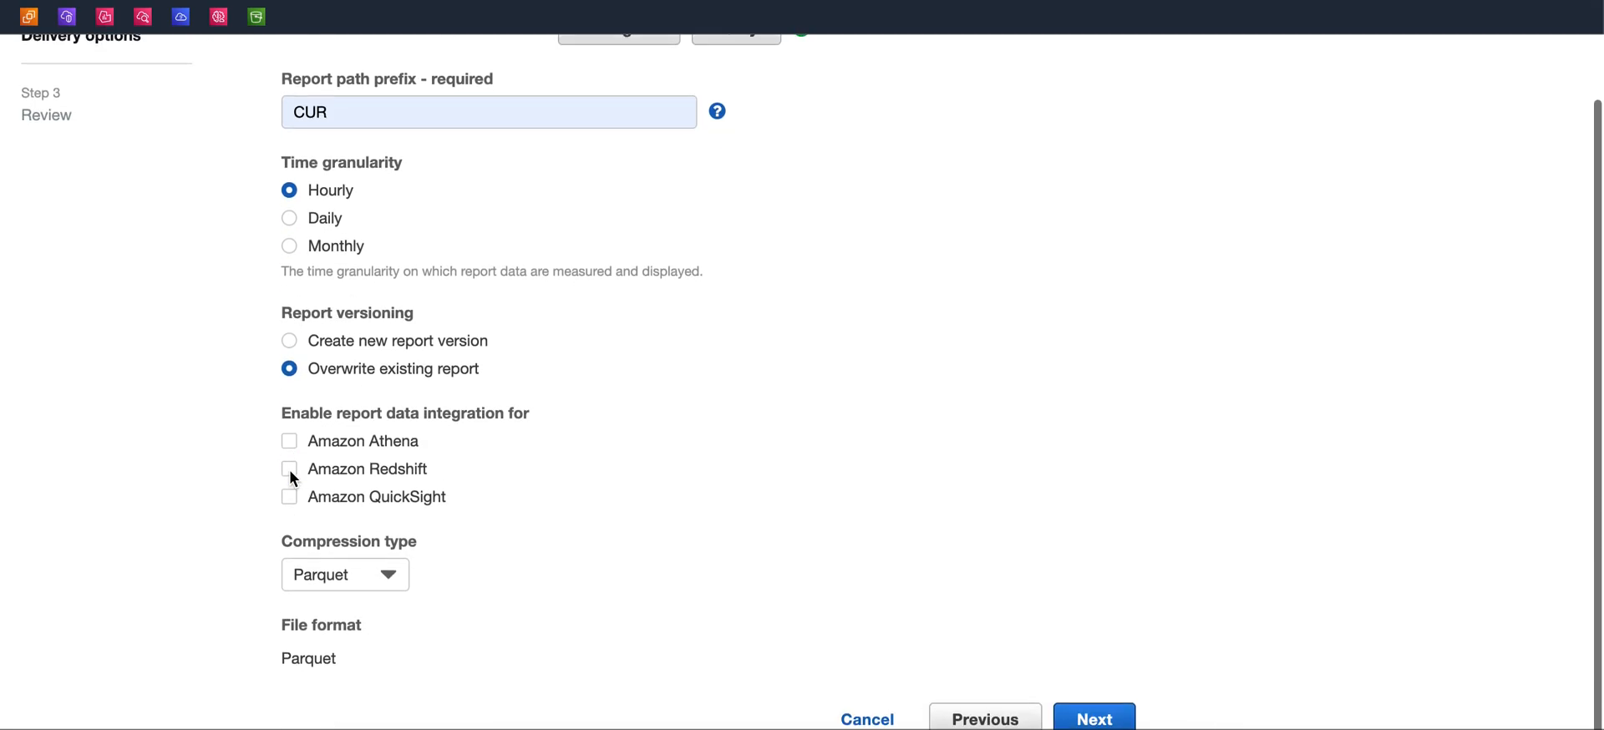
pyautogui.click(289, 461)
pyautogui.click(291, 469)
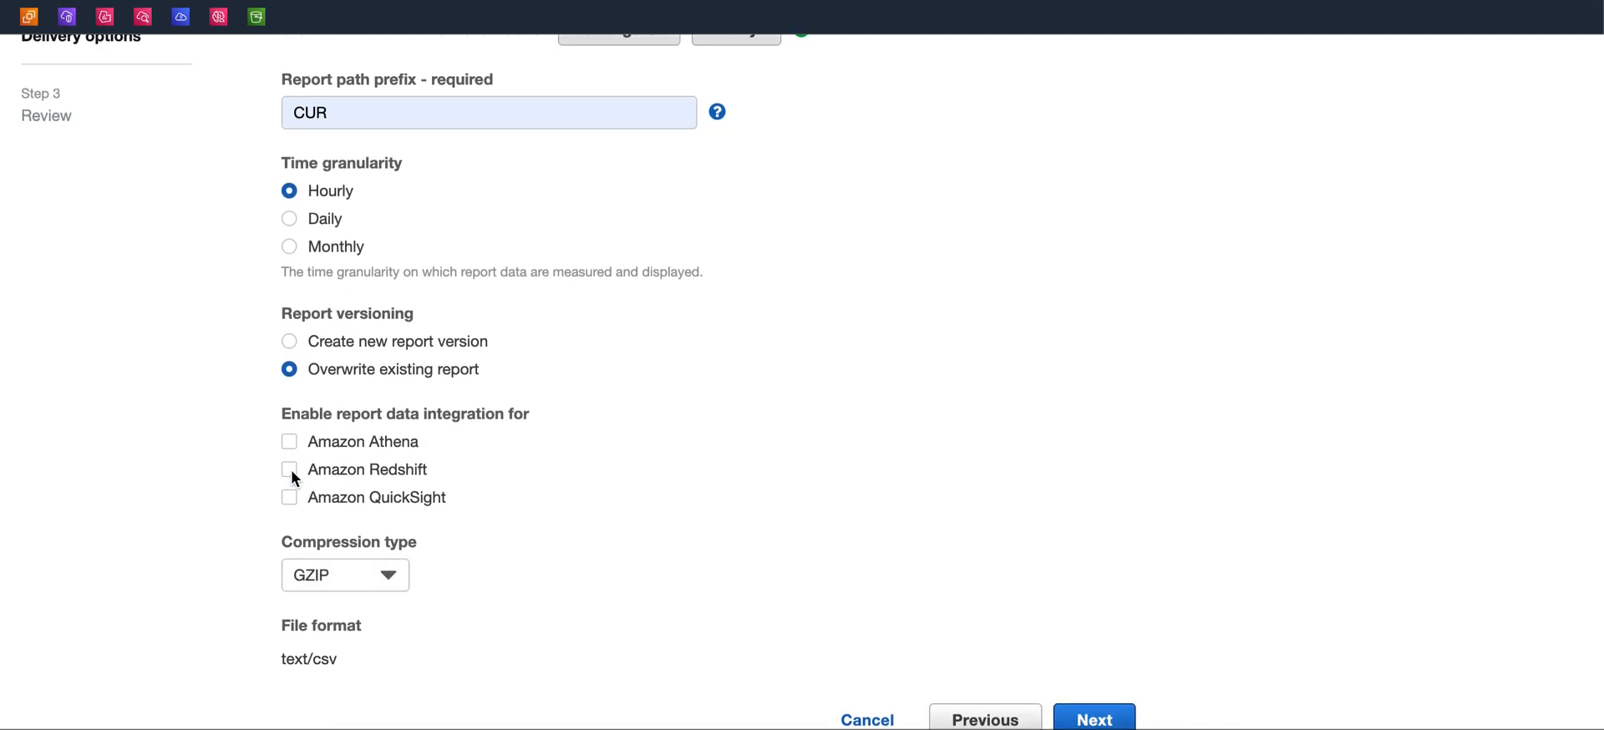
pyautogui.moveTo(367, 499); pyautogui.dragTo(524, 499)
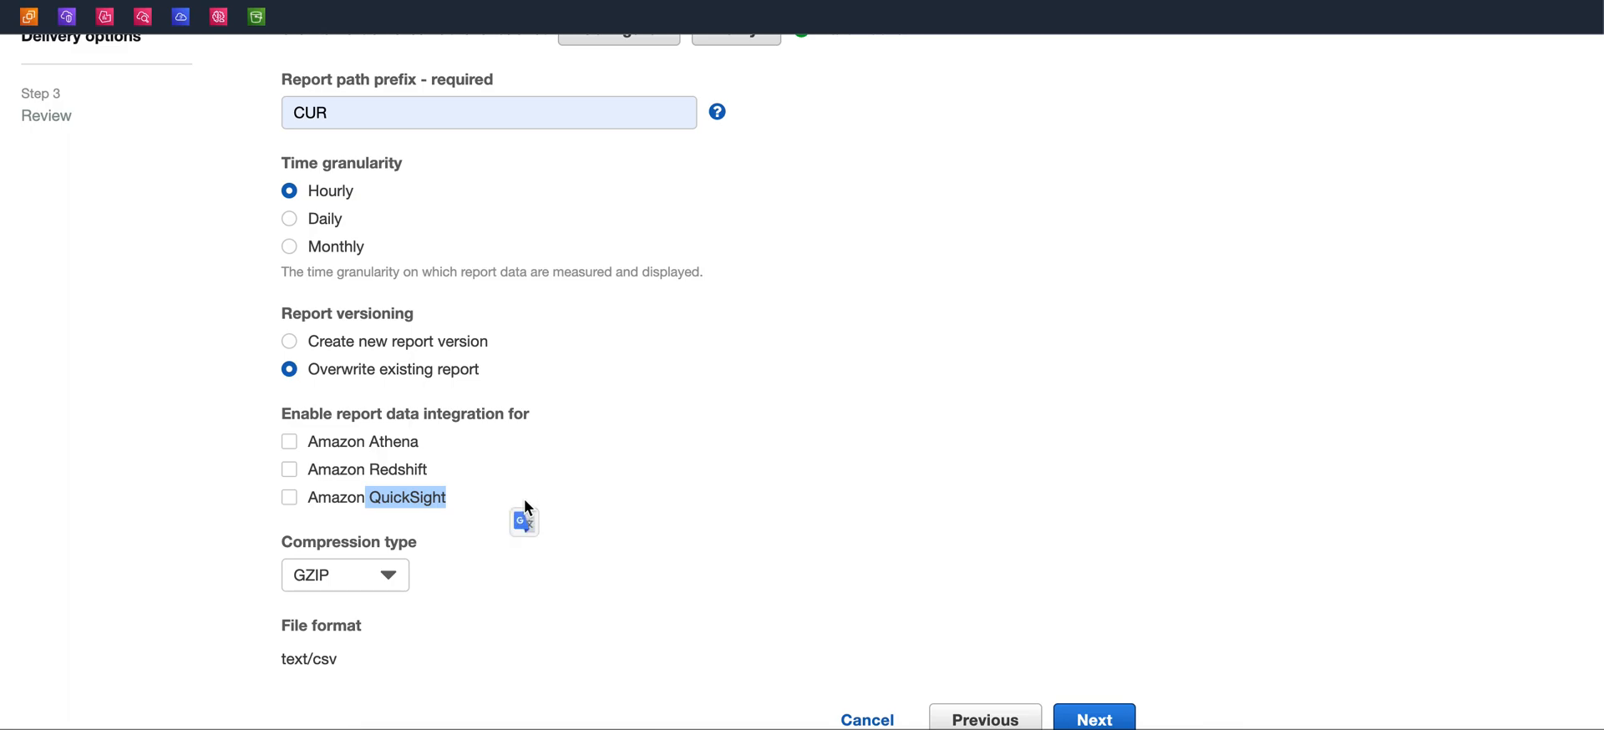
pyautogui.click(457, 498)
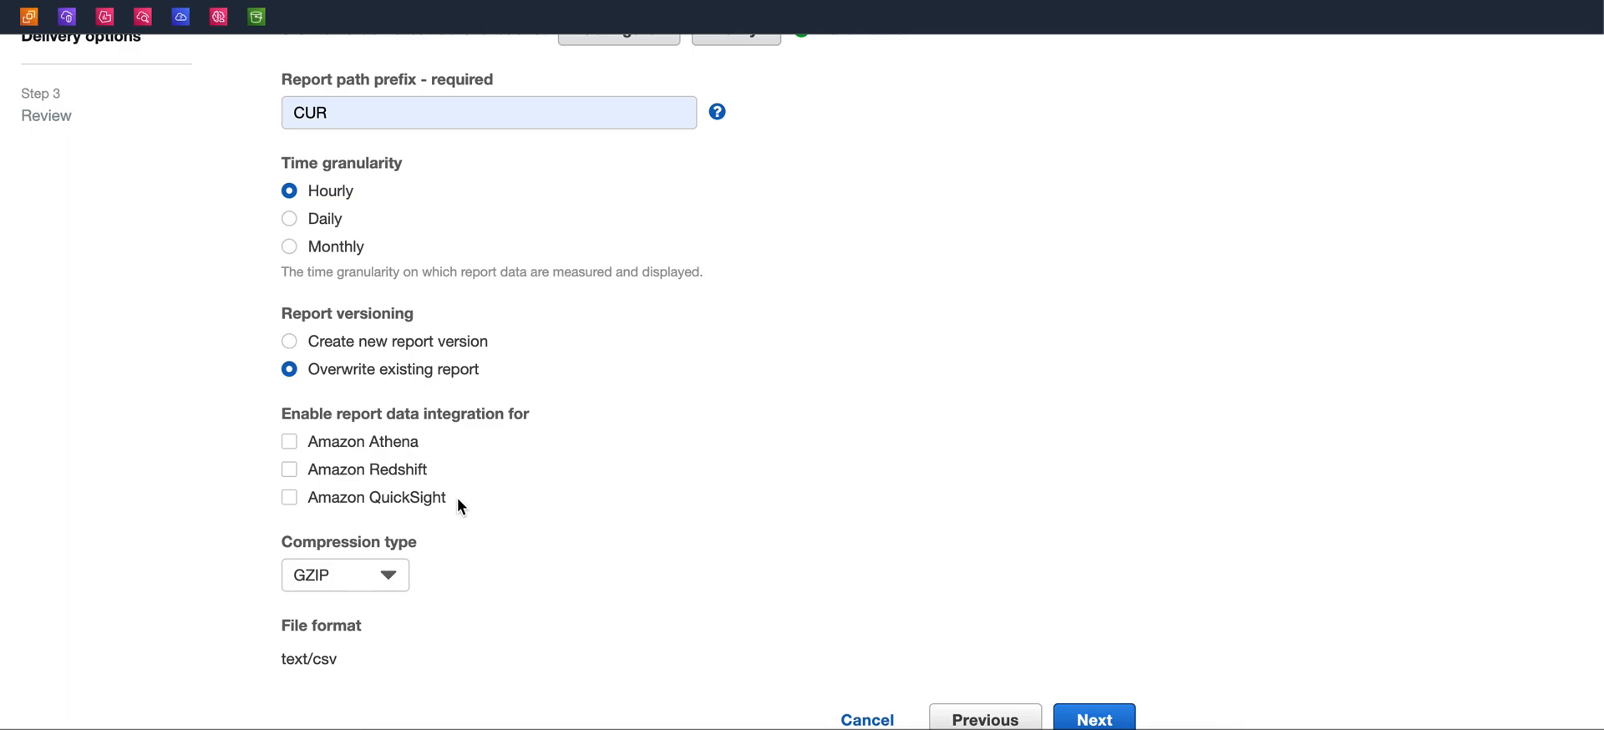
pyautogui.click(384, 496)
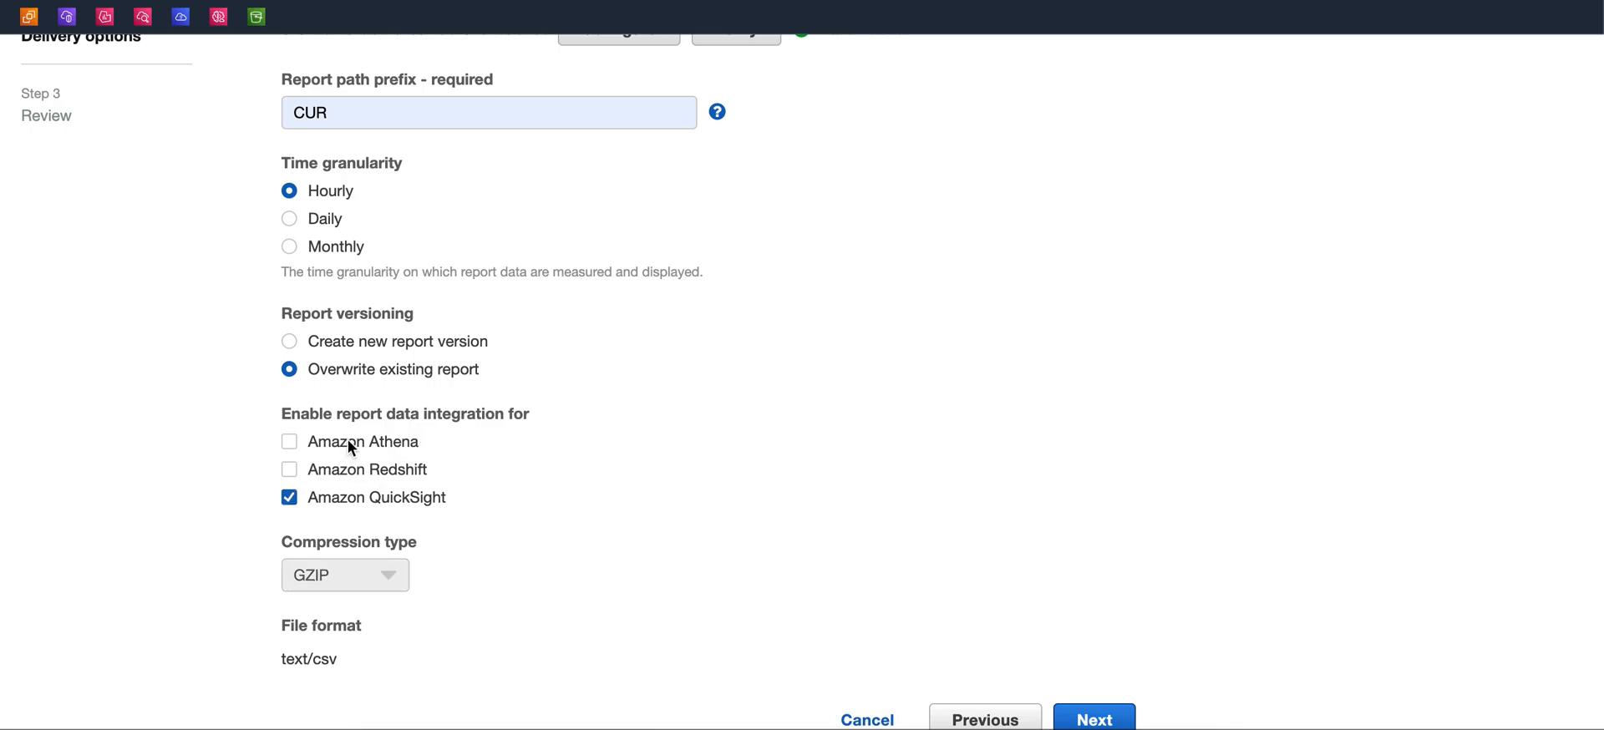
# Enable the Amazon Athena integration, continue to the review page and complete the report creation
pyautogui.click(349, 442)
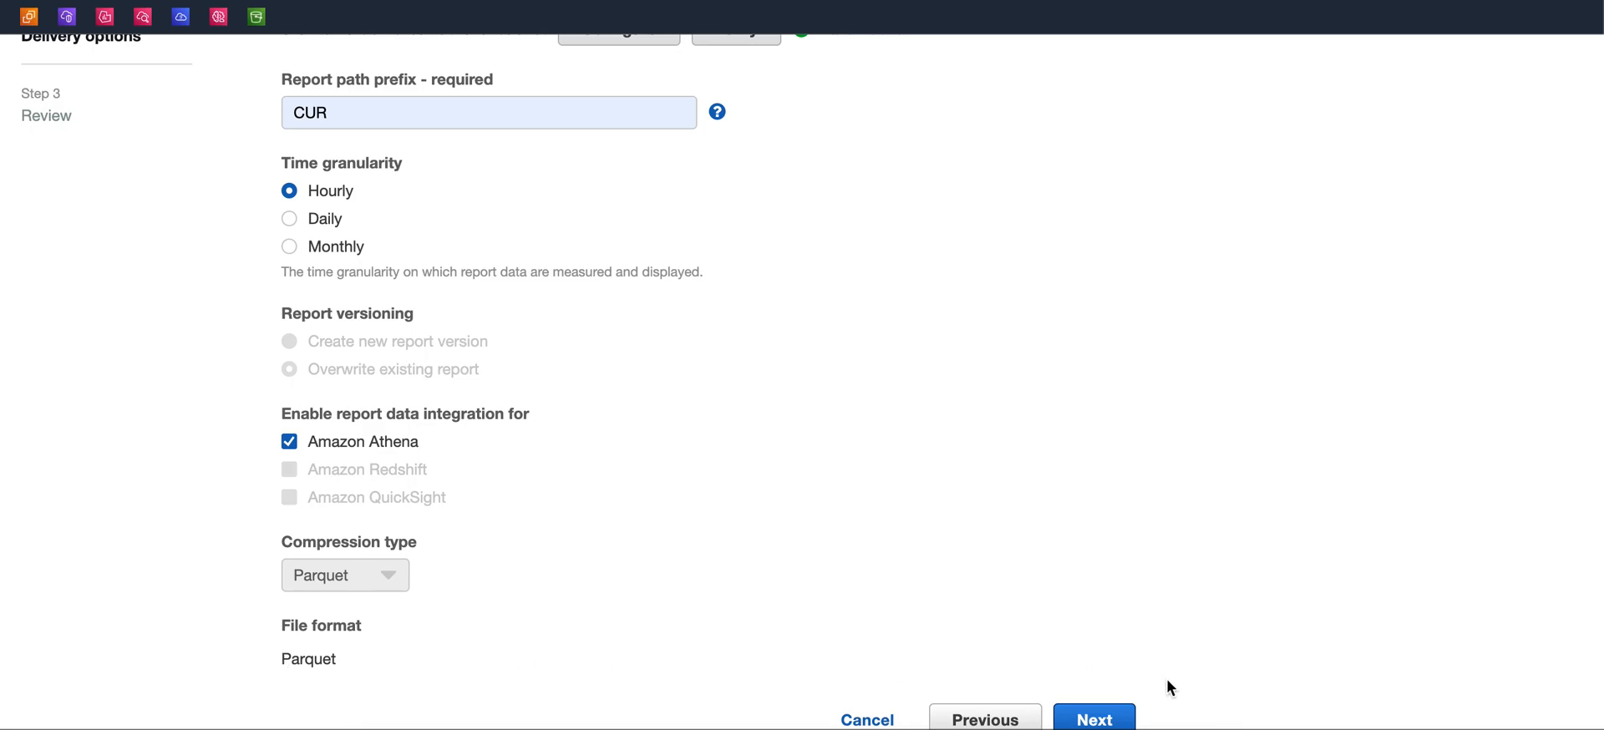
pyautogui.click(1093, 717)
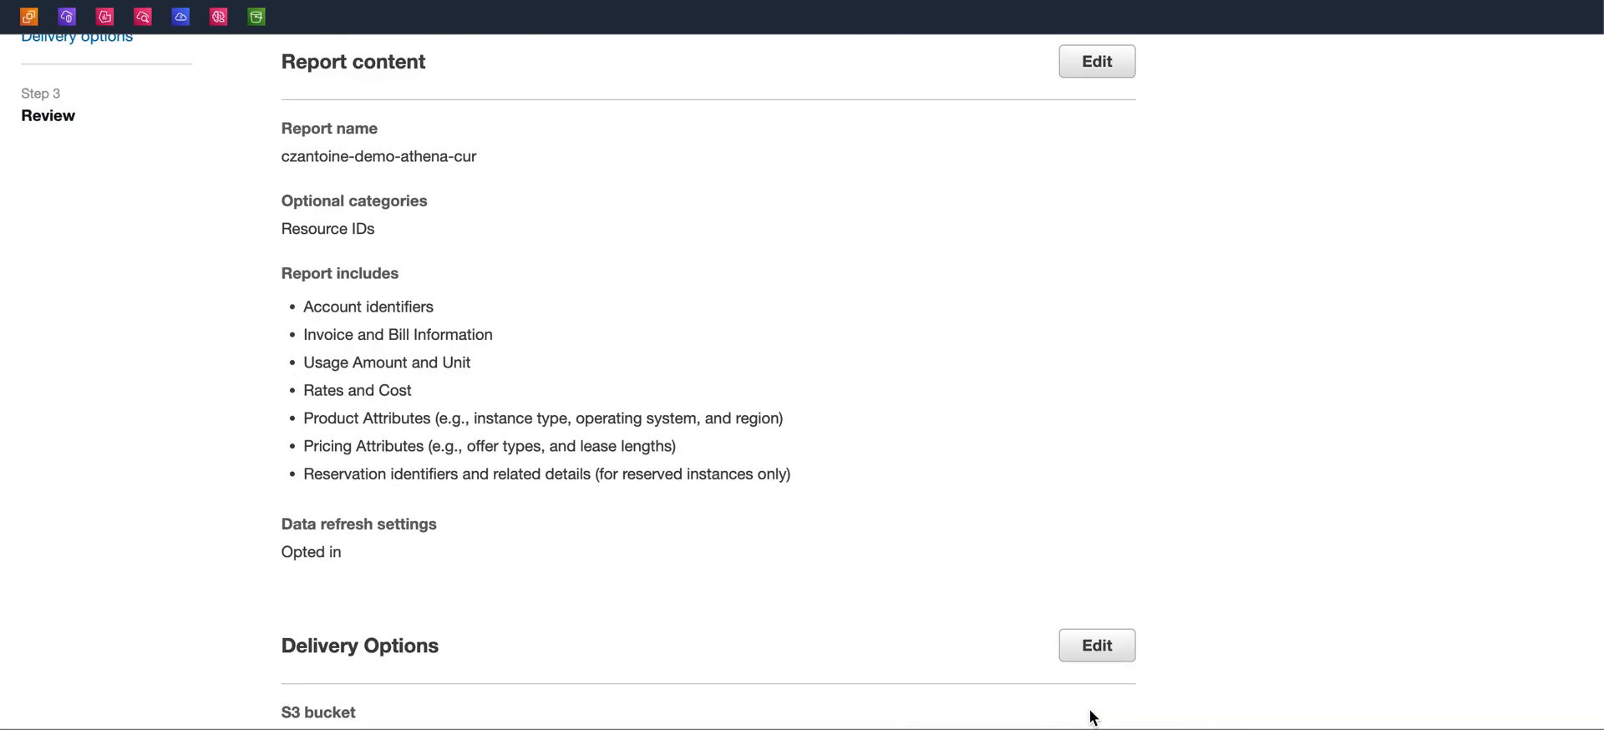
pyautogui.scroll(-6, 1007, 518)
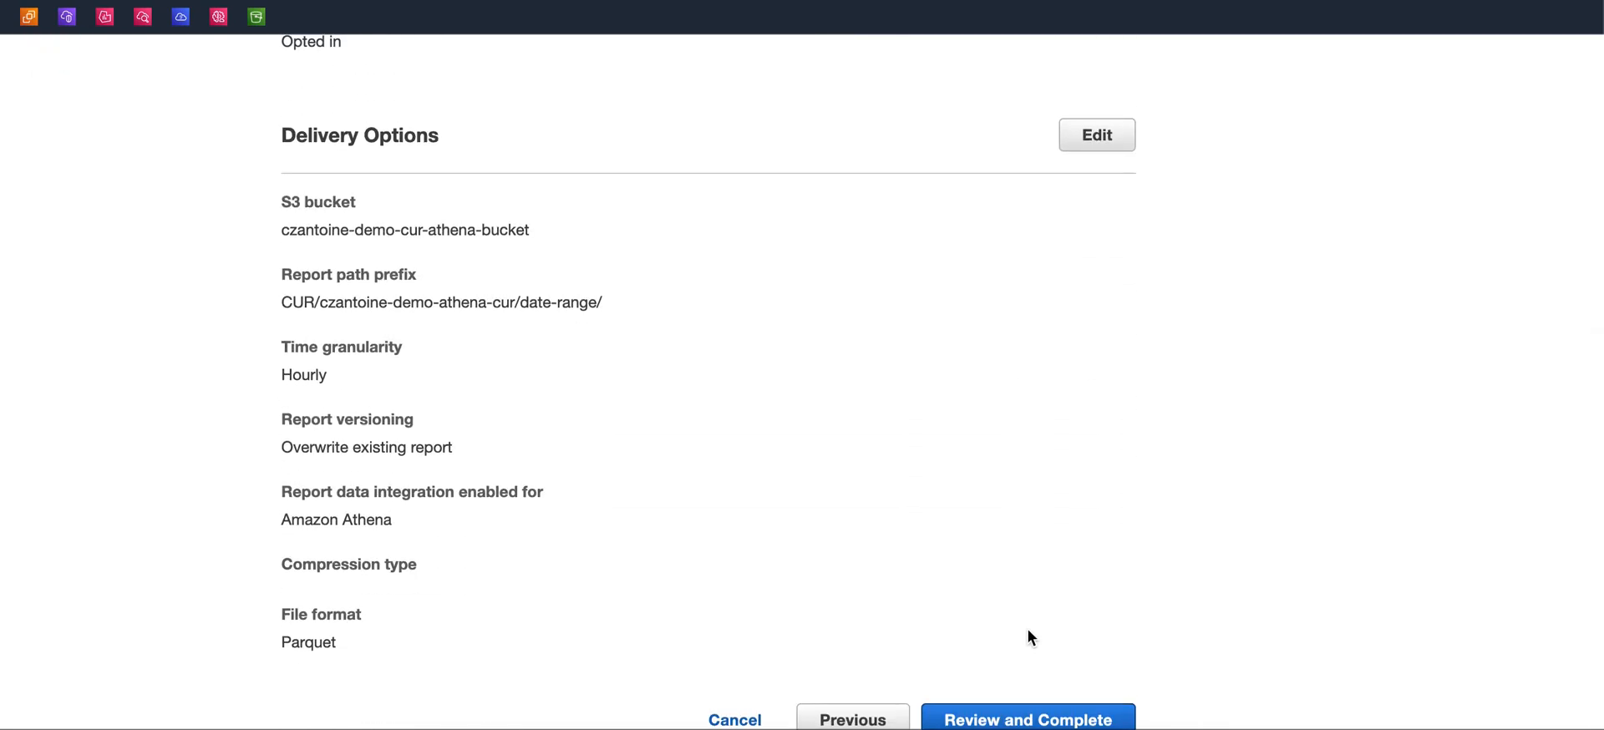
pyautogui.click(991, 719)
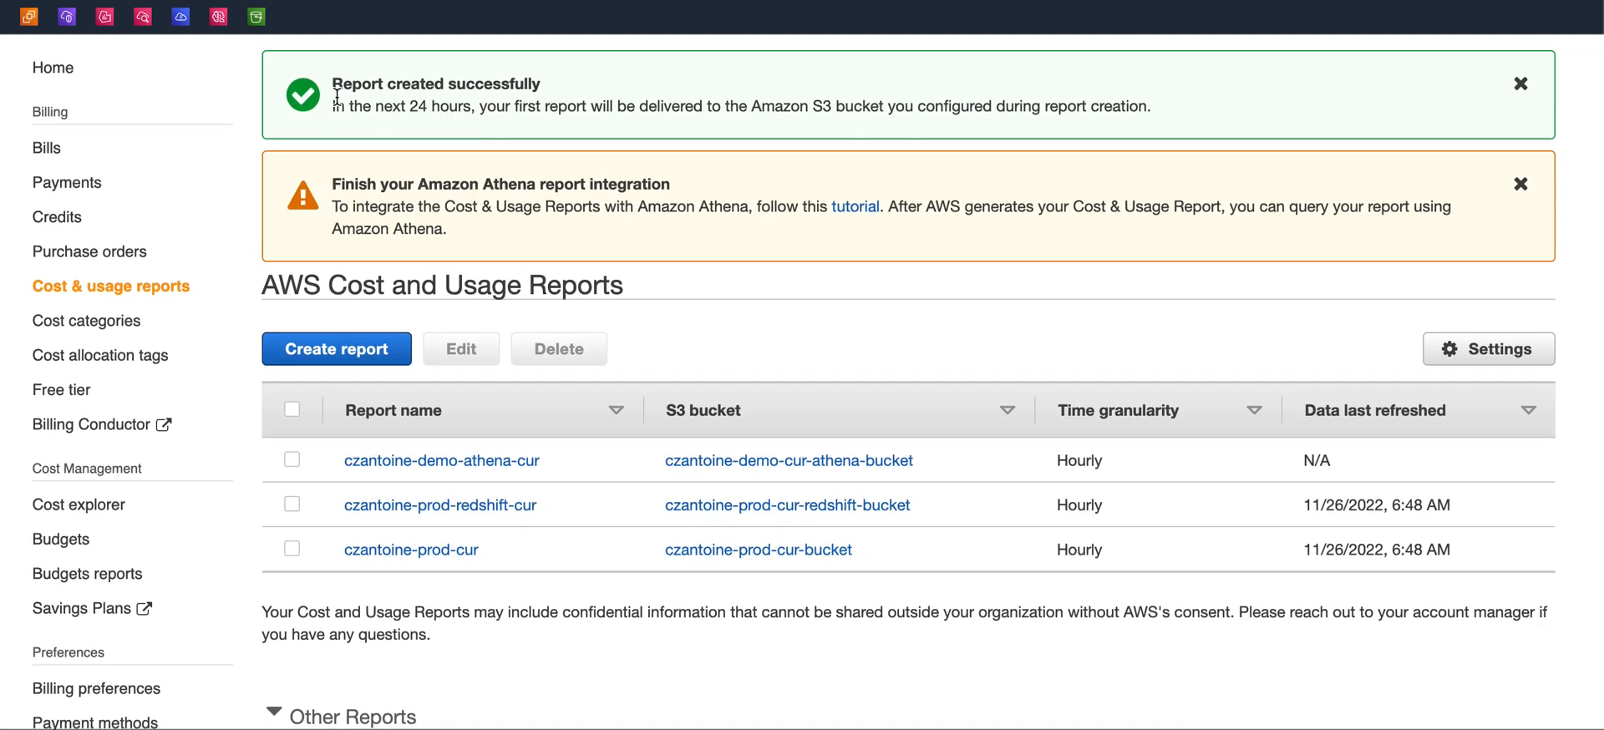
# Read the report creation confirmation message
pyautogui.moveTo(333, 84); pyautogui.dragTo(480, 105)
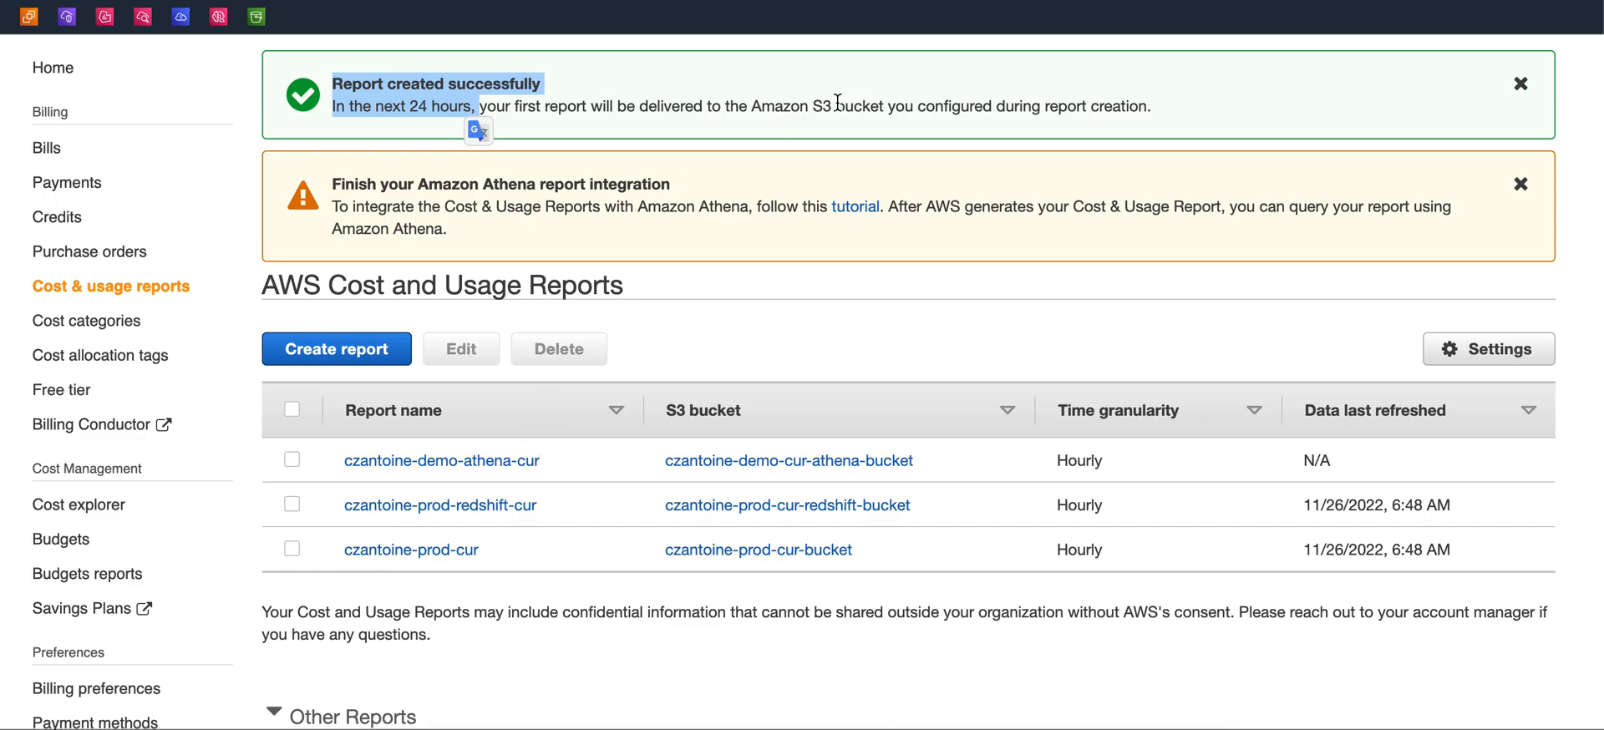
pyautogui.moveTo(739, 107); pyautogui.dragTo(1146, 107)
pyautogui.click(1145, 106)
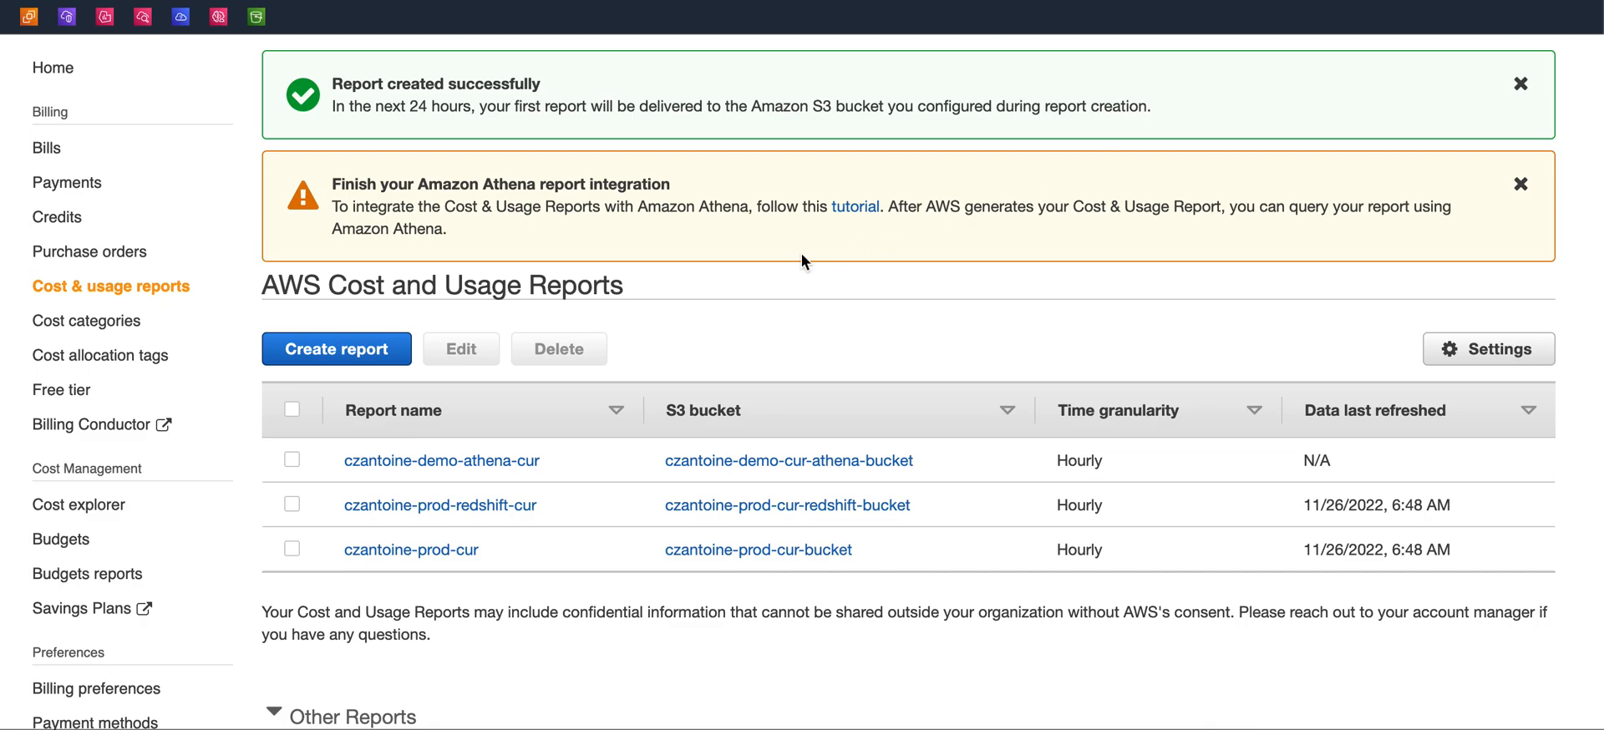
# Open the new czantoine-demo-athena-cur report's details and follow its S3 bucket link
pyautogui.click(408, 460)
pyautogui.scroll(-1, 408, 460)
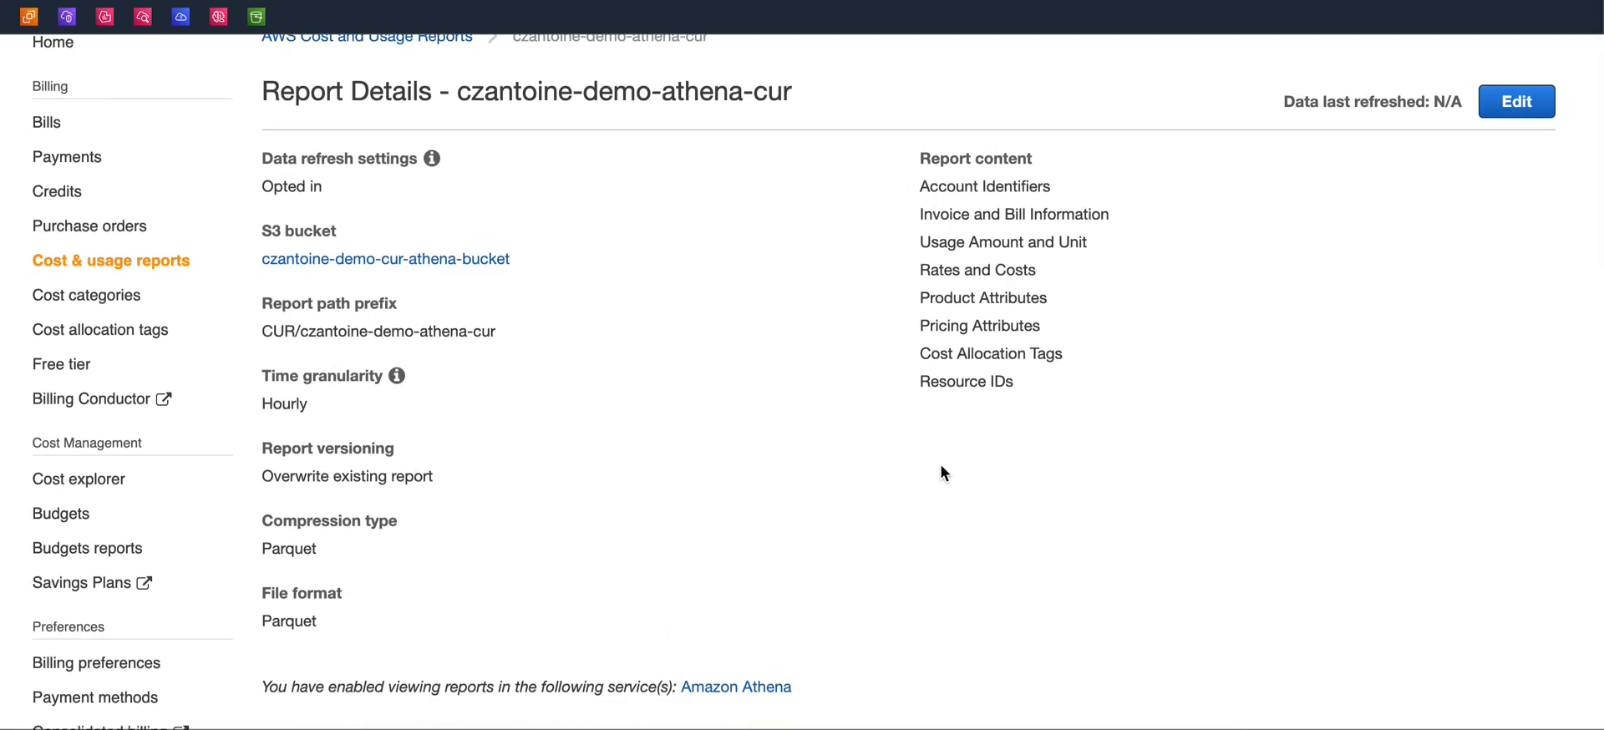
pyautogui.click(316, 259)
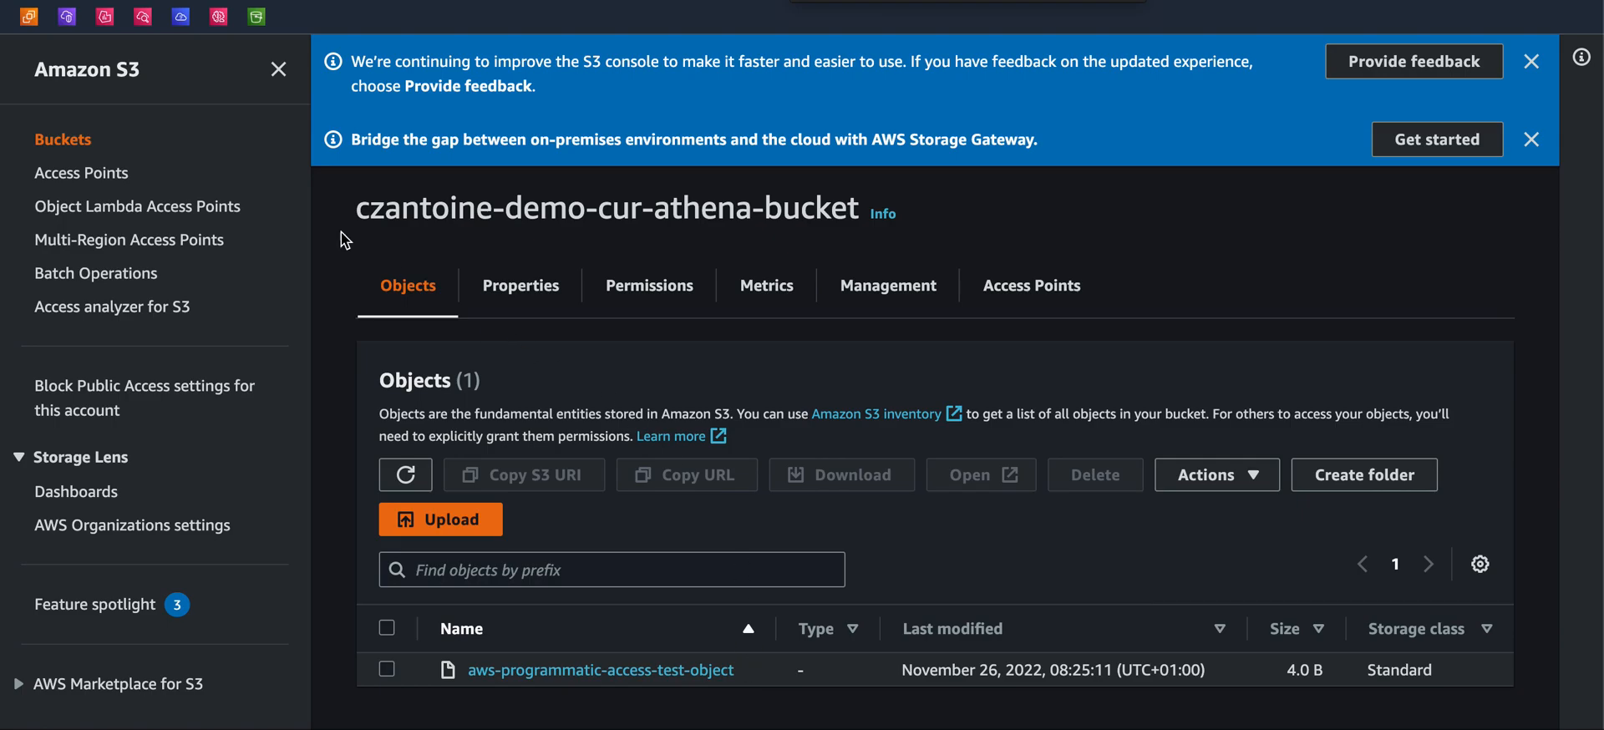
# Return to the S3 bucket list and open czantoine-prod-cur-bucket
pyautogui.click(60, 142)
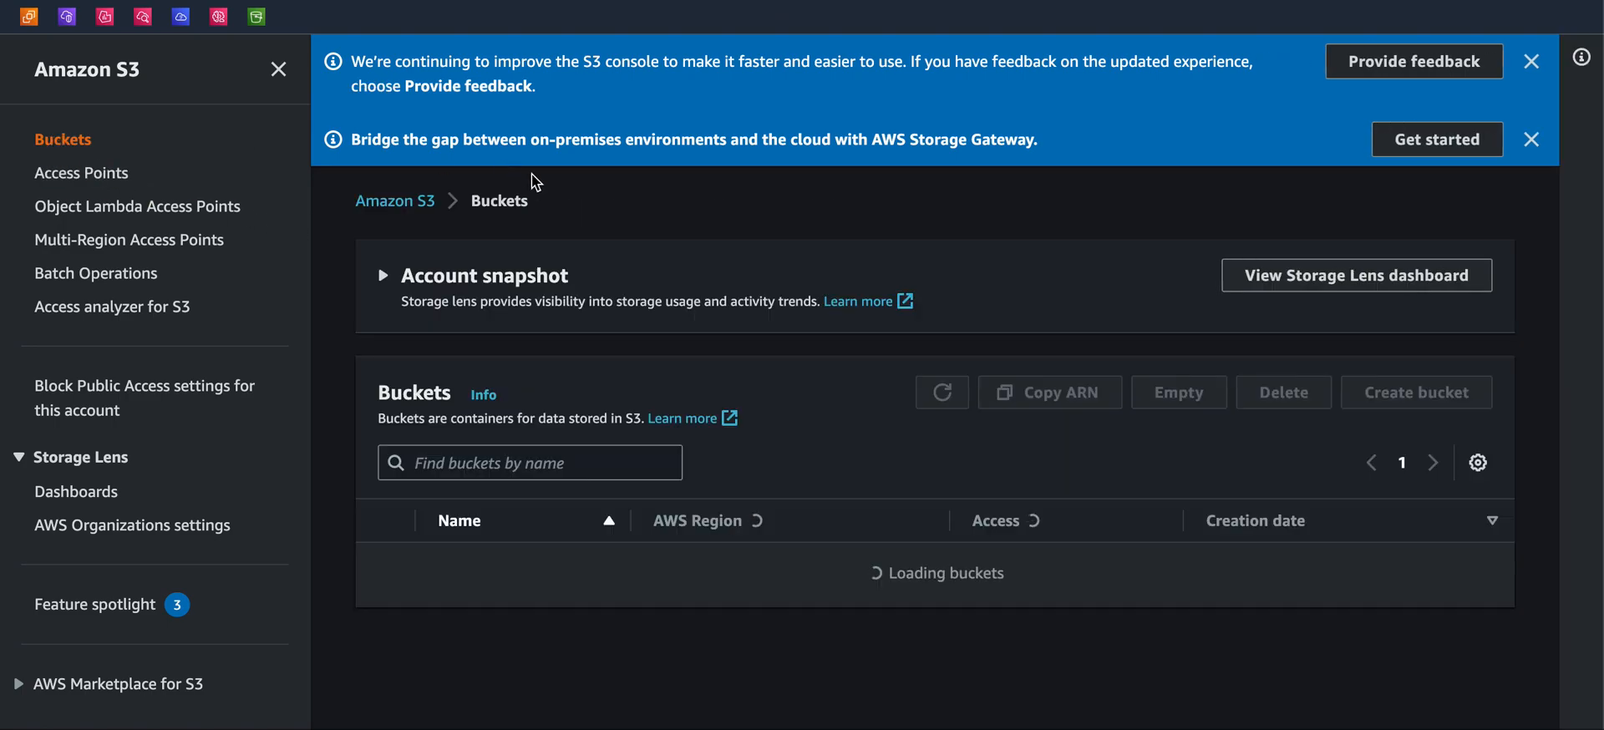
pyautogui.scroll(-2, 946, 560)
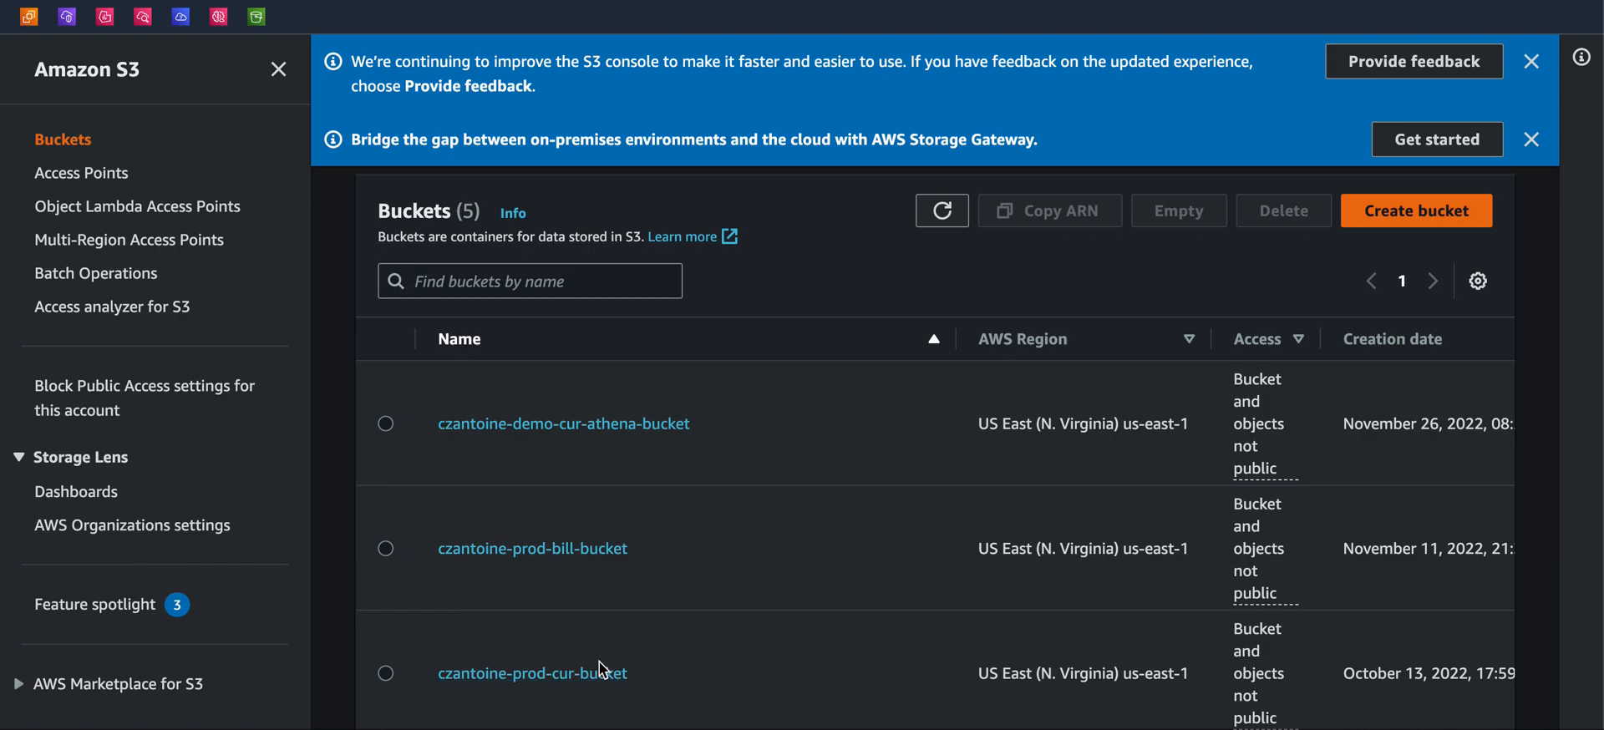
pyautogui.scroll(-2, 602, 668)
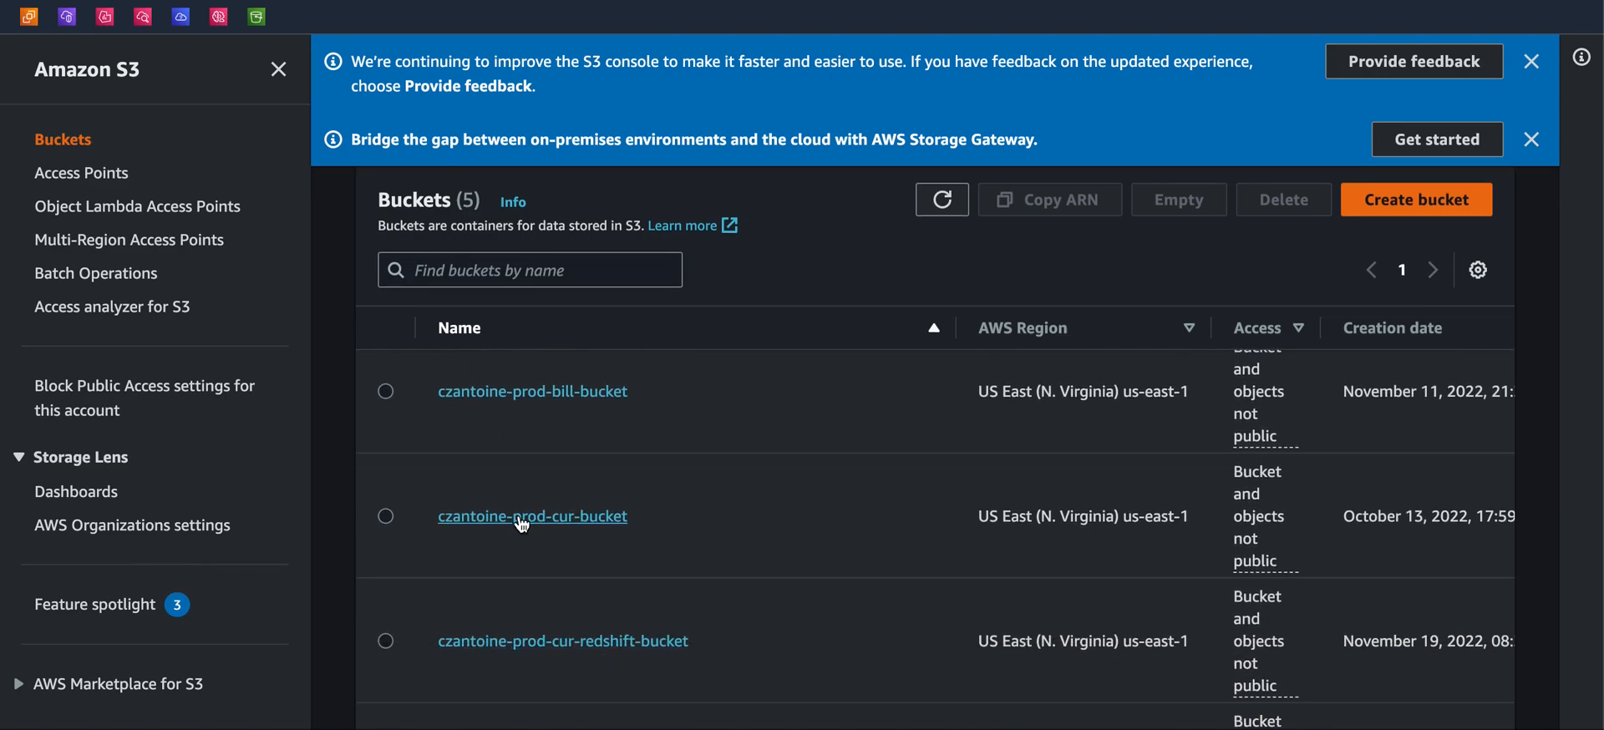
pyautogui.moveTo(710, 629); pyautogui.dragTo(409, 633)
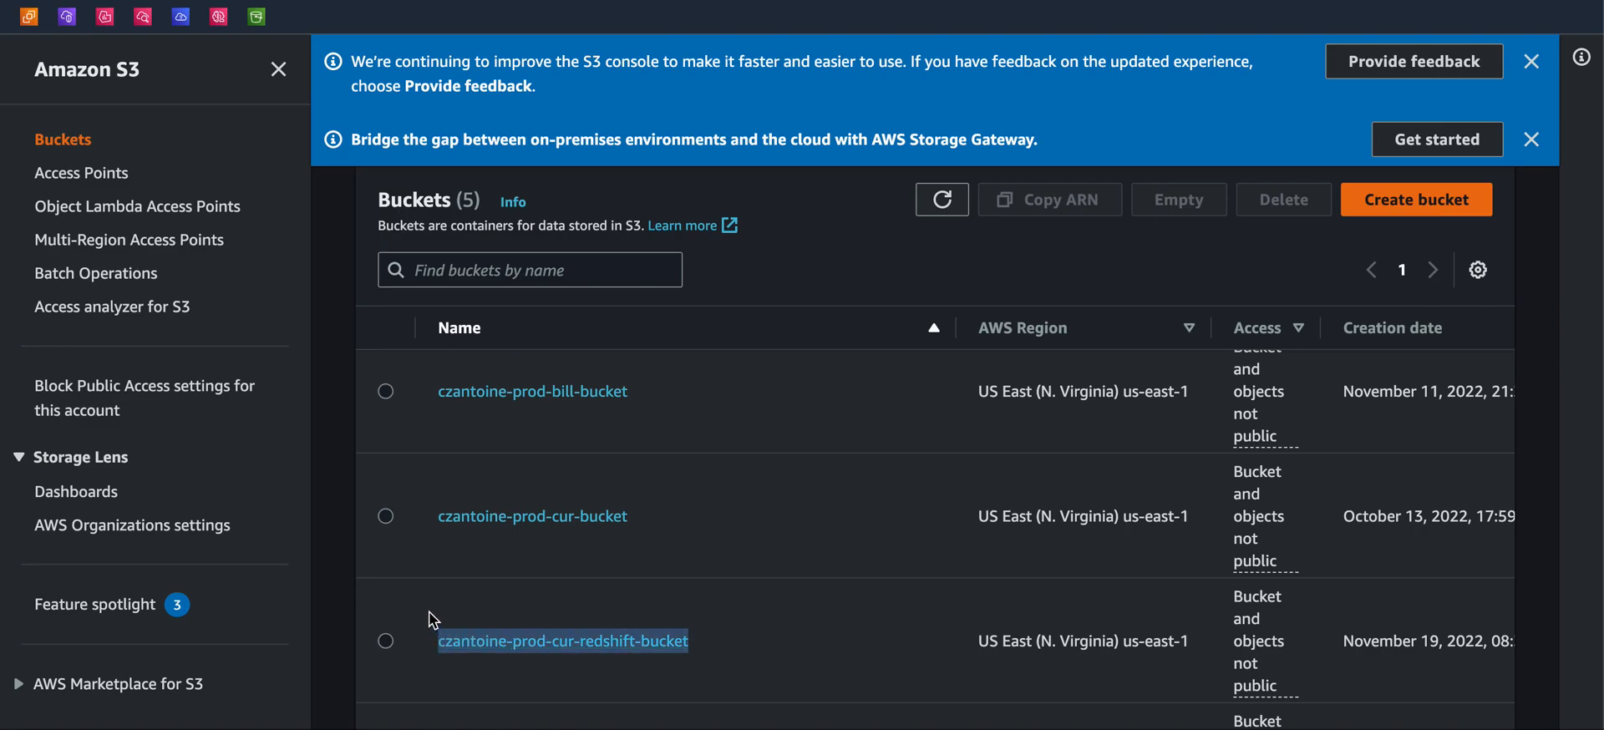
pyautogui.click(365, 569)
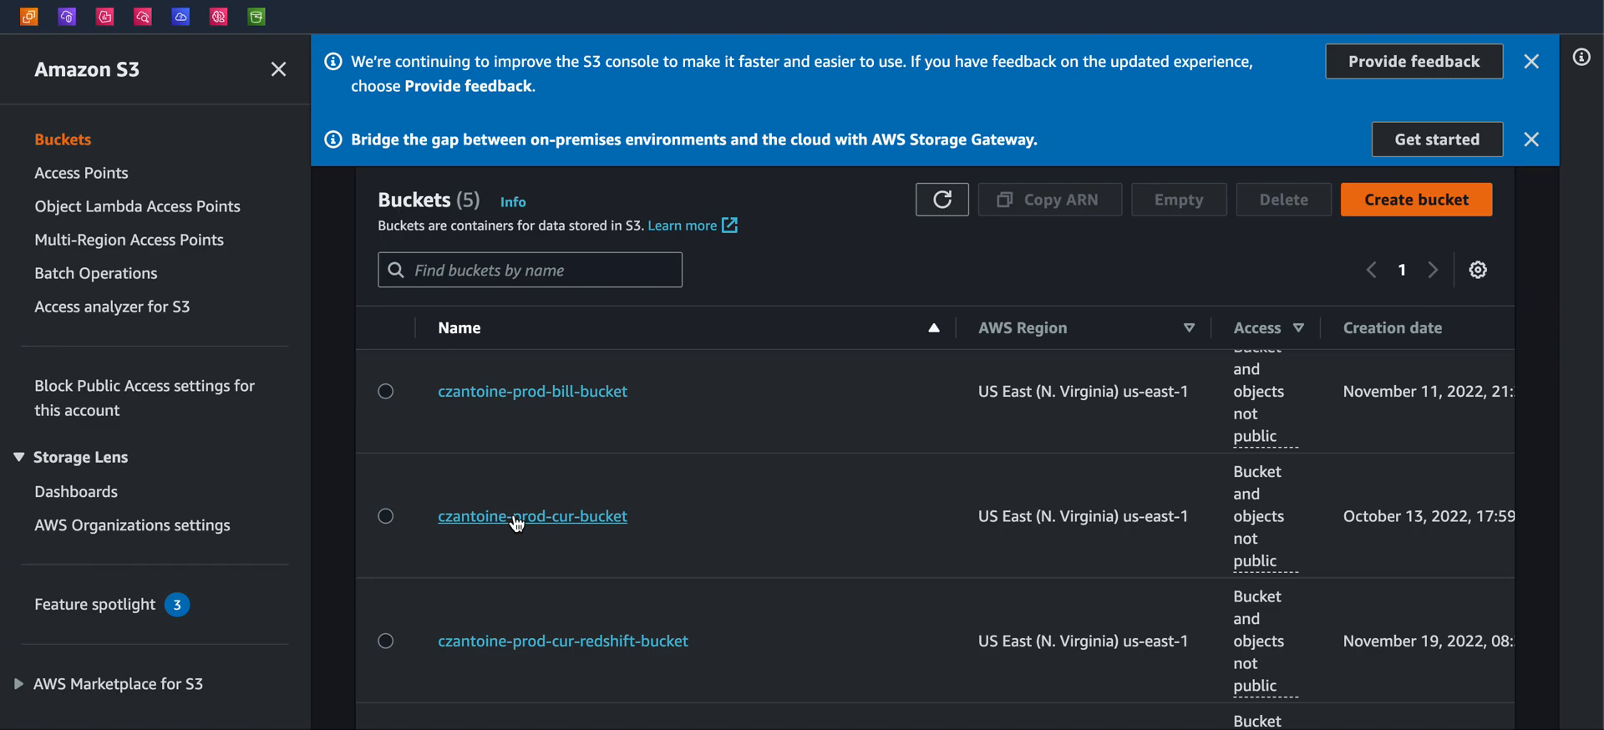
pyautogui.click(595, 524)
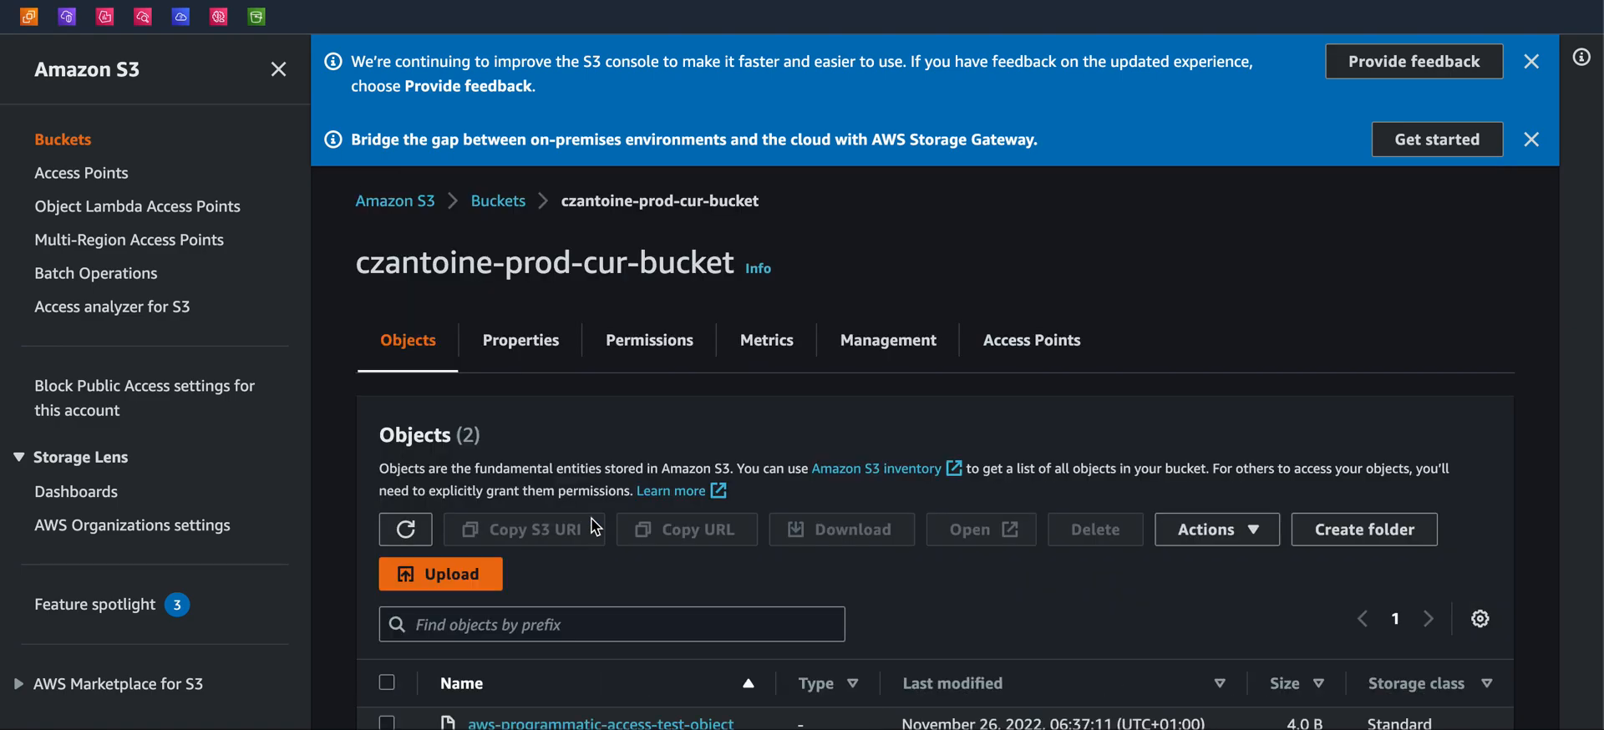
# Open the CUR/ folder in czantoine-prod-cur-bucket
pyautogui.scroll(-1, 593, 526)
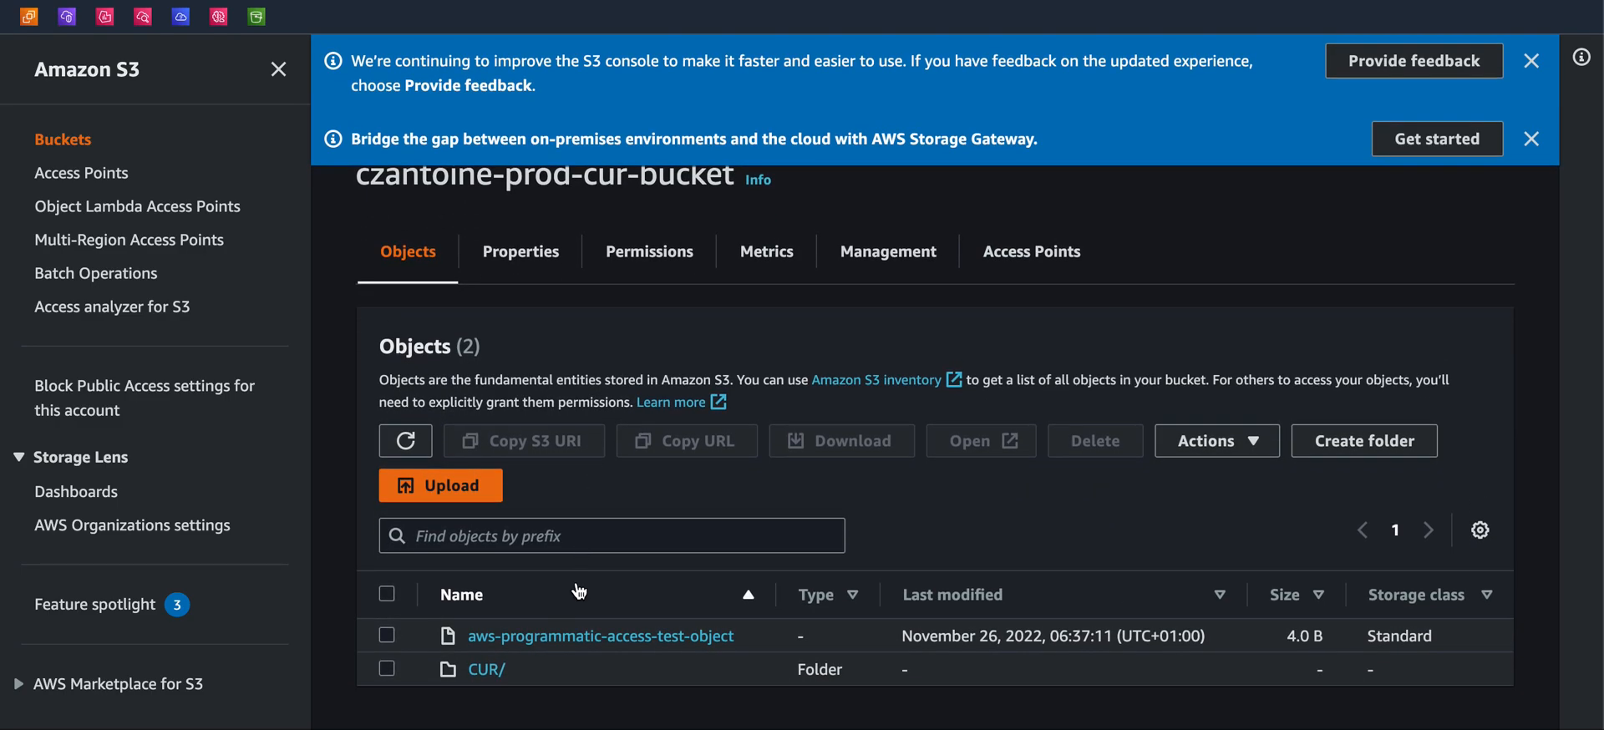
pyautogui.moveTo(505, 670); pyautogui.dragTo(465, 673)
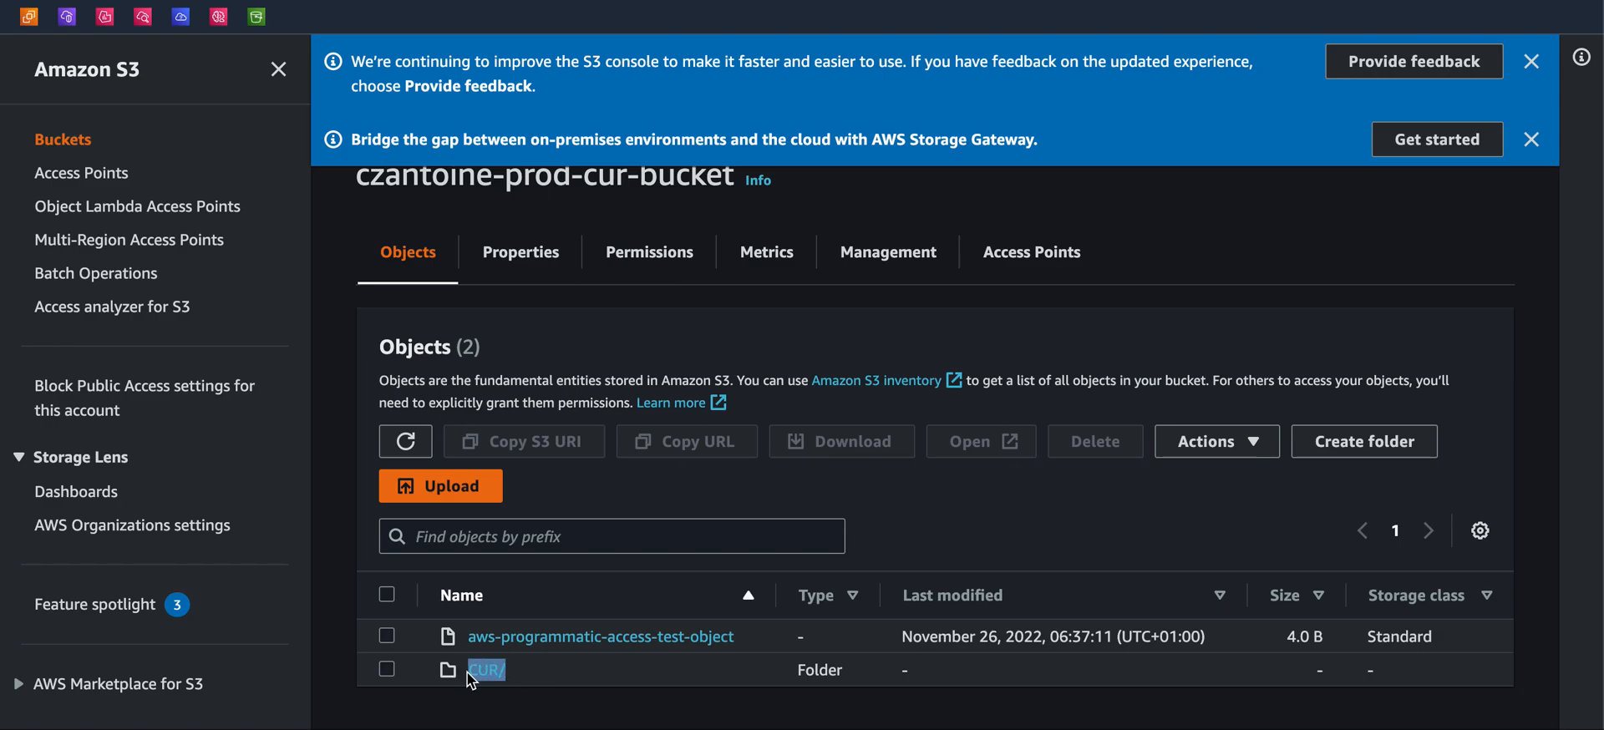
pyautogui.click(551, 694)
pyautogui.moveTo(846, 670); pyautogui.dragTo(779, 675)
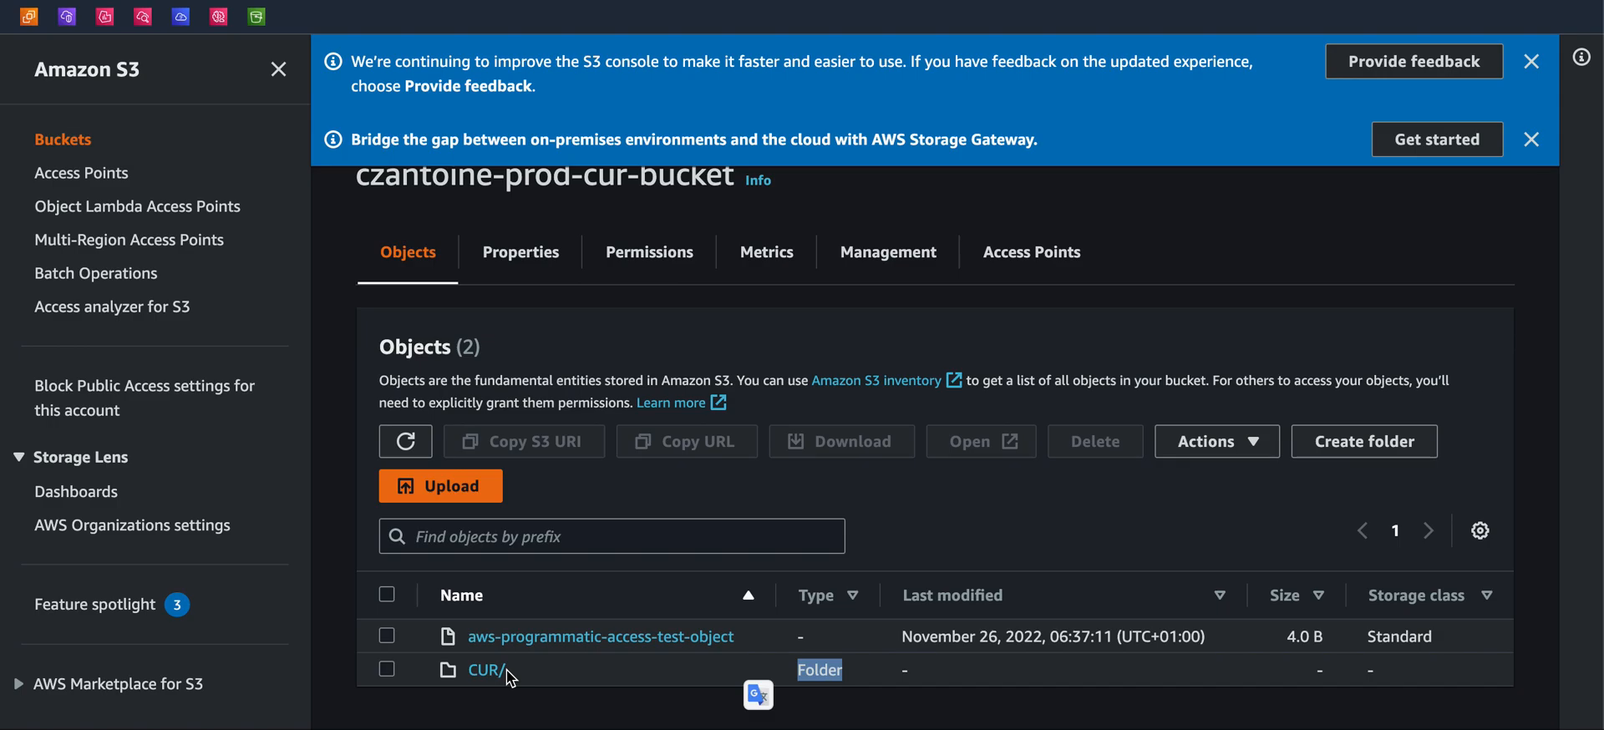
pyautogui.click(514, 699)
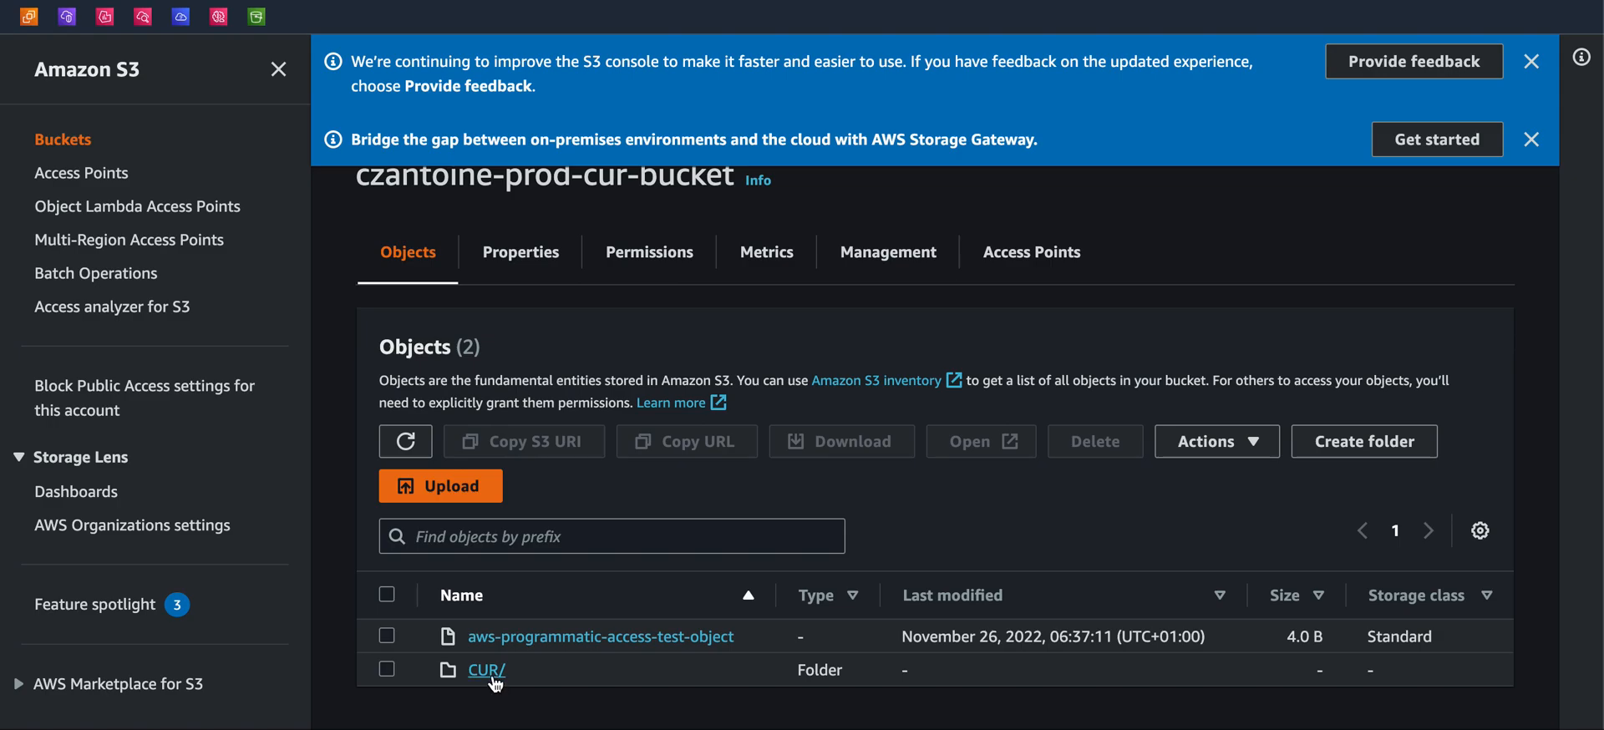
pyautogui.click(487, 670)
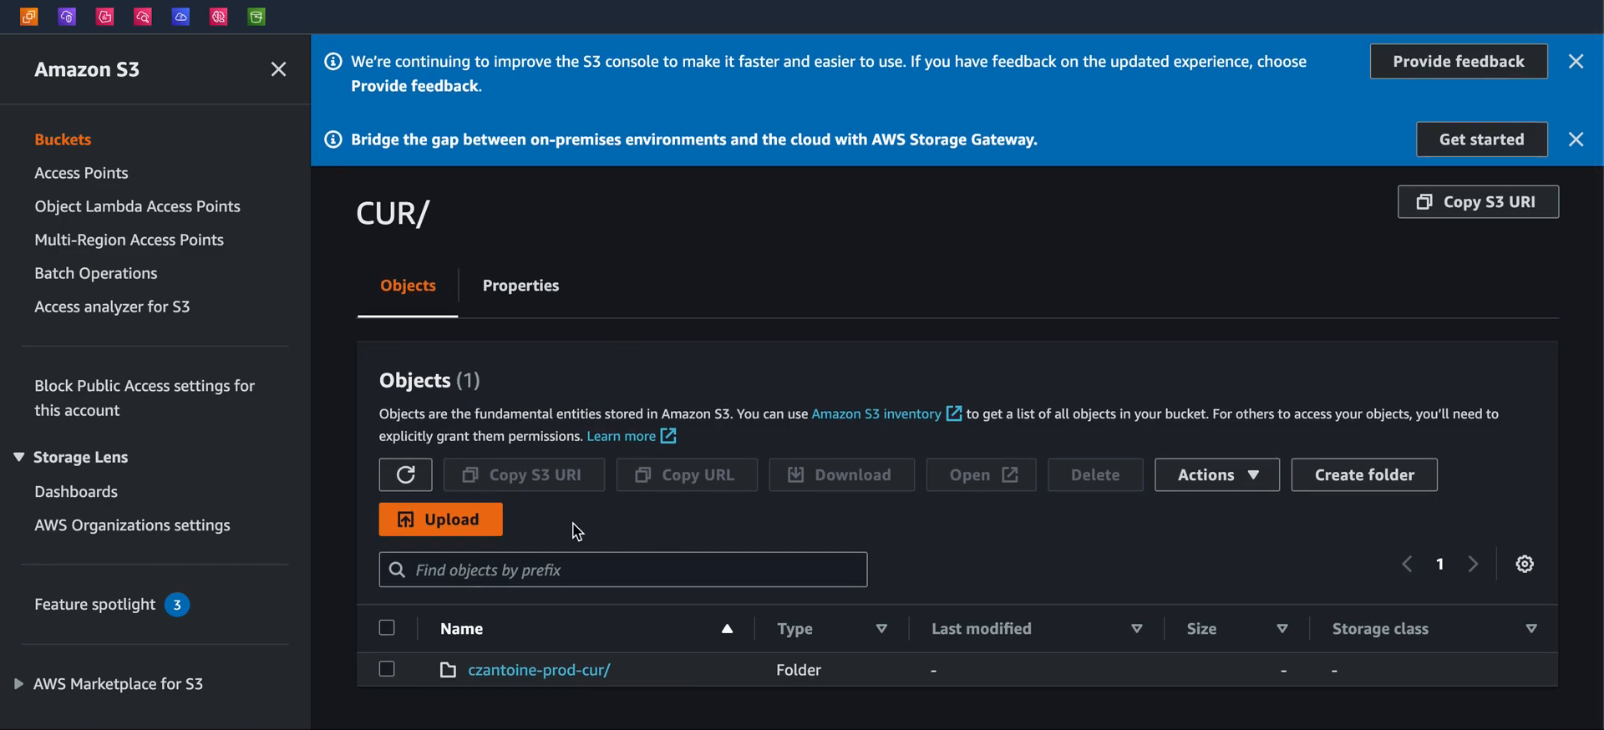
# Examine the czantoine-prod-cur/ report folder contents and open its nested czantoine-prod-cur/ folder
pyautogui.click(593, 672)
pyautogui.scroll(-2, 606, 601)
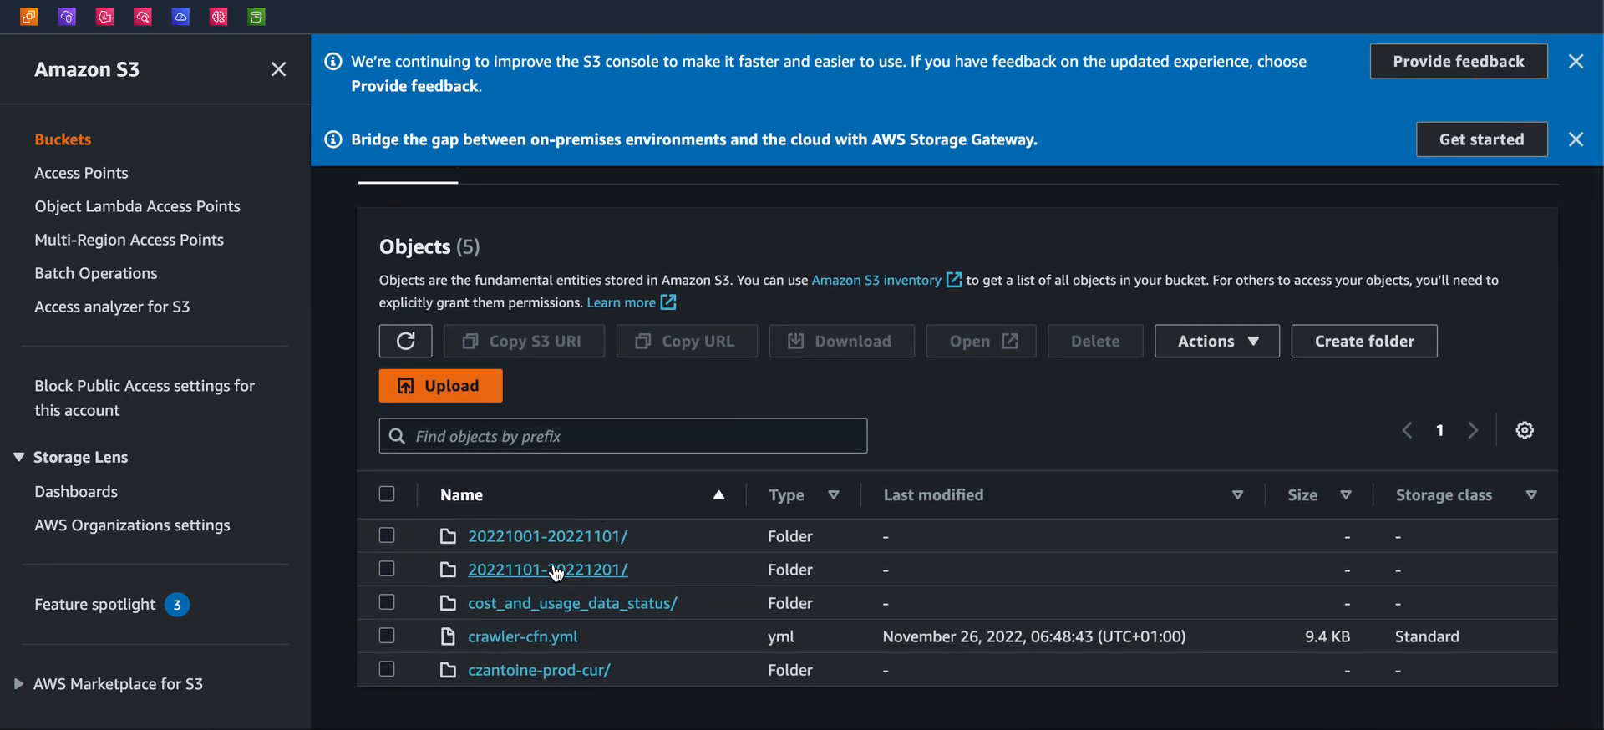
pyautogui.moveTo(655, 705); pyautogui.dragTo(418, 538)
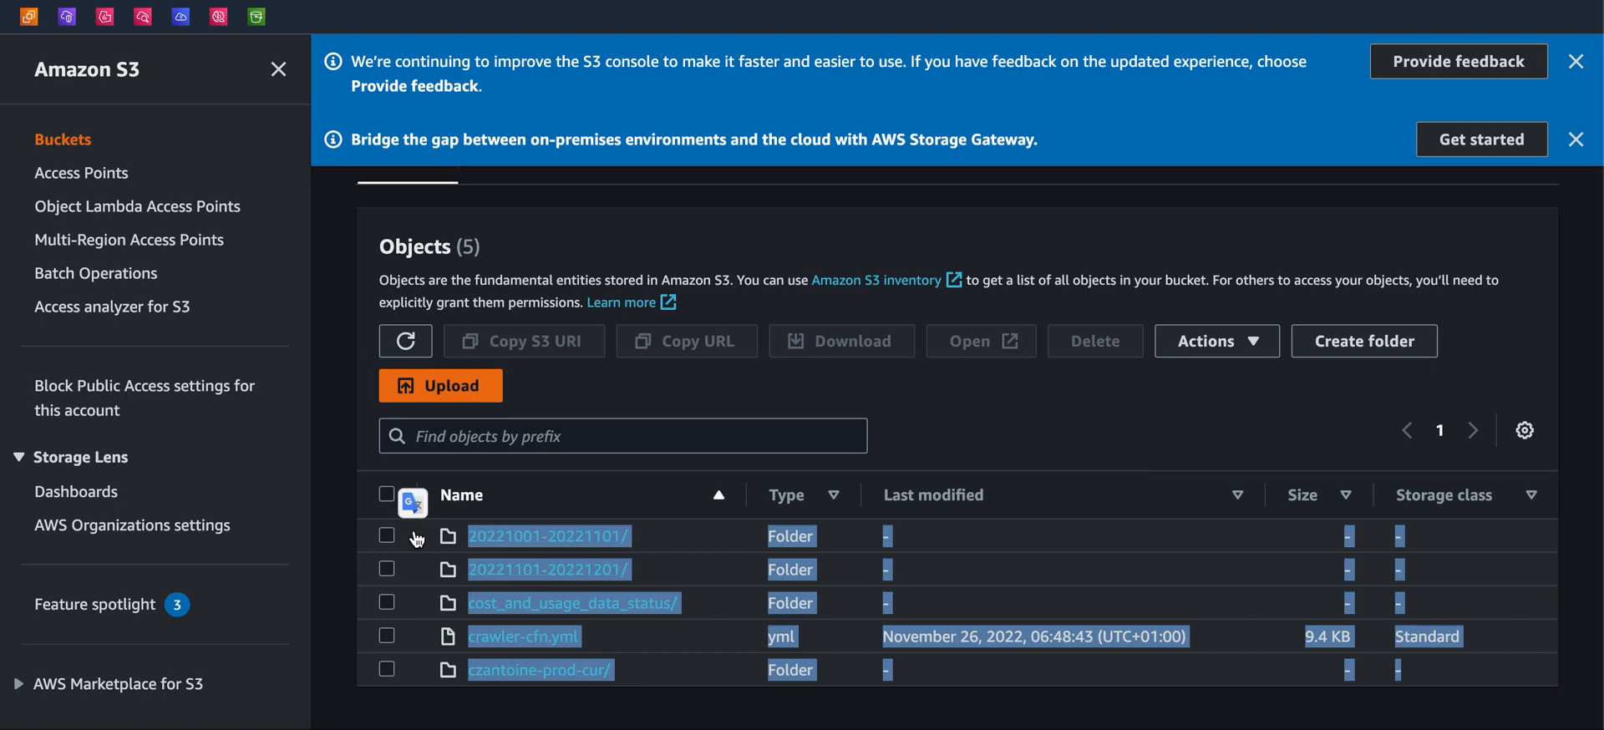
pyautogui.click(365, 544)
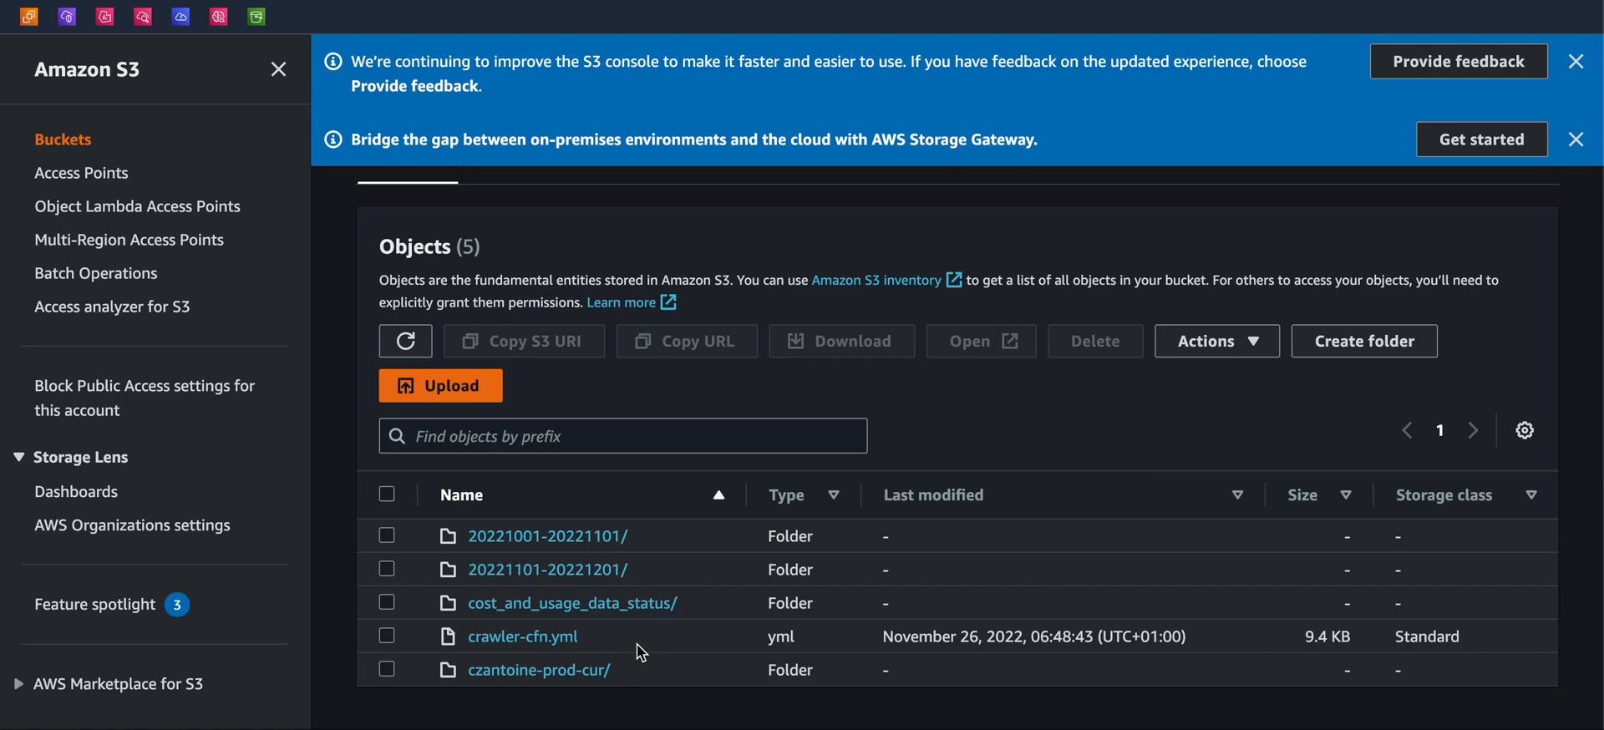
pyautogui.click(591, 671)
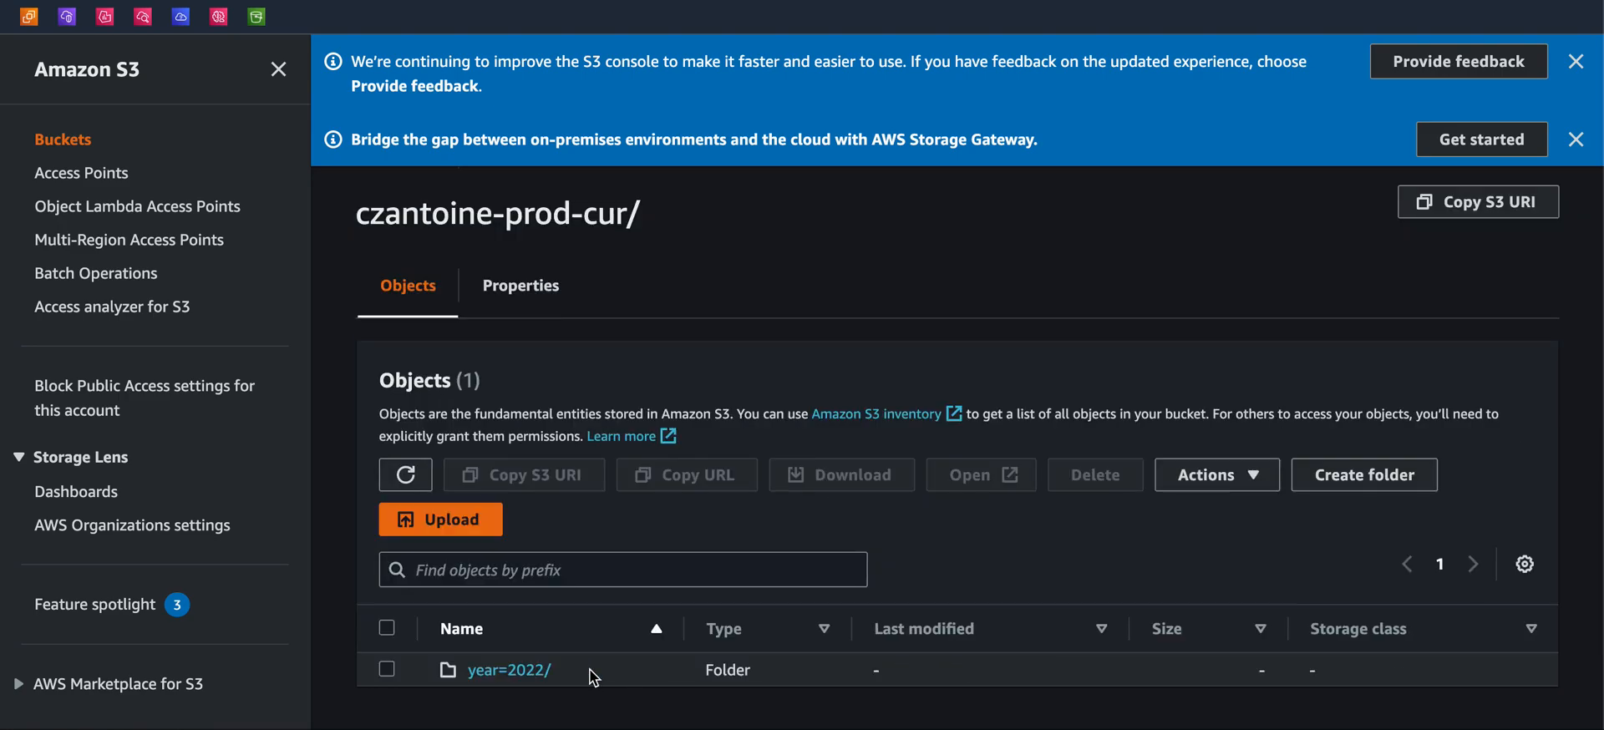
# Drill into the year=2022 and month=10 folders to inspect the Parquet report file
pyautogui.click(533, 675)
pyautogui.scroll(-1, 547, 666)
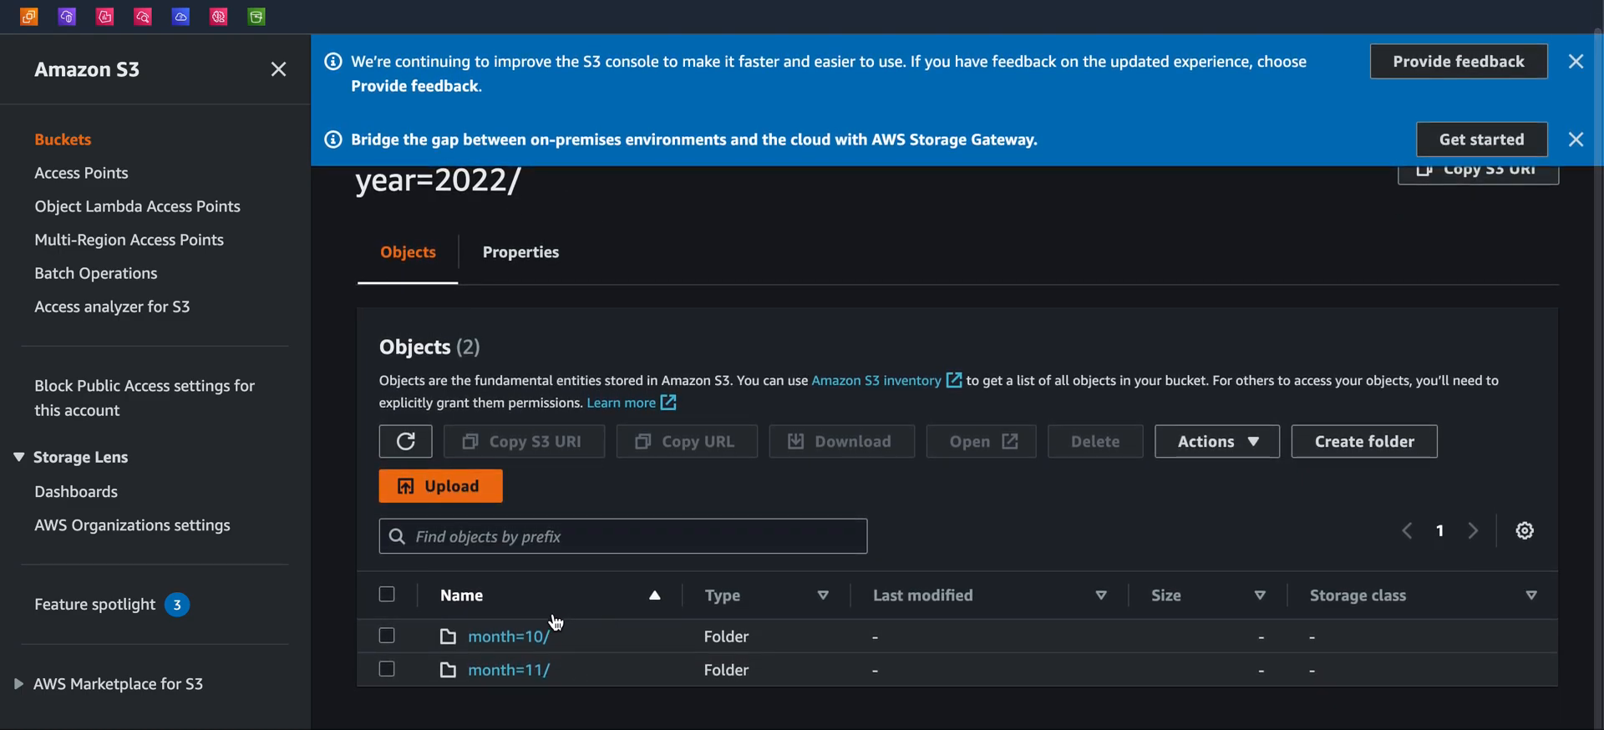
pyautogui.click(522, 636)
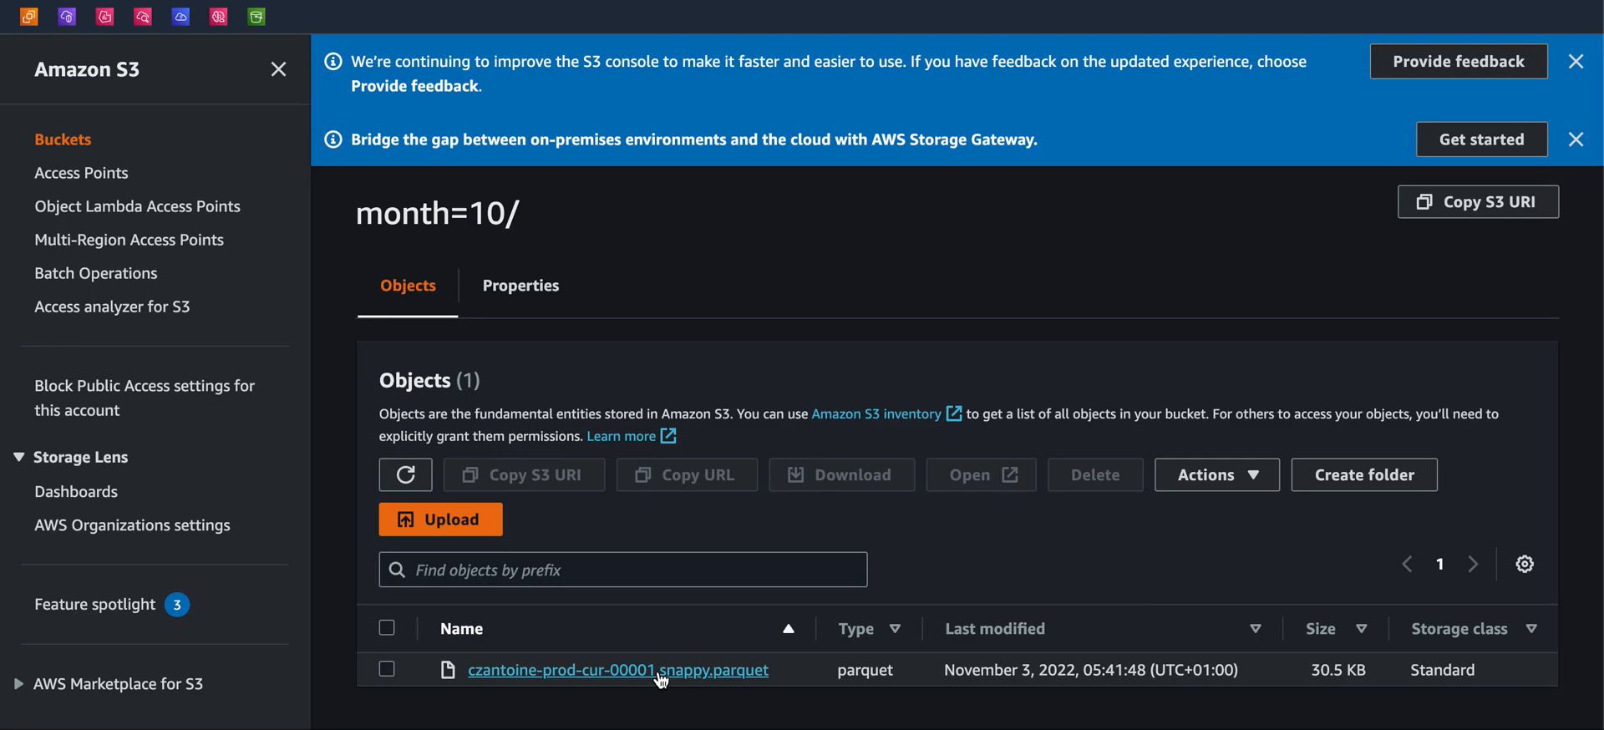
pyautogui.moveTo(770, 702); pyautogui.dragTo(501, 659)
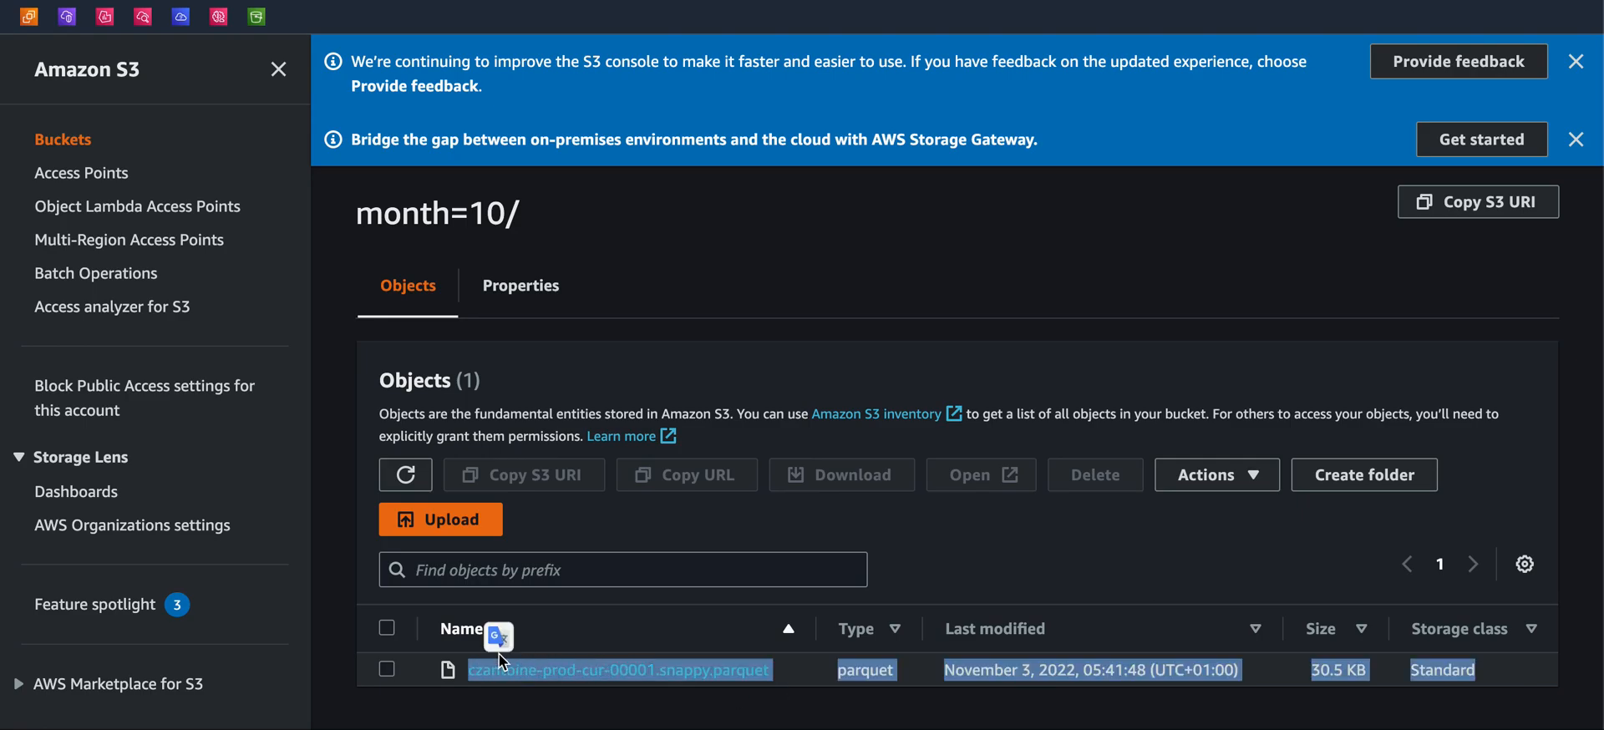
# Navigate back to the czantoine-prod-cur/ folder, dismiss the feedback banner and view the folder's properties
pyautogui.click(369, 580)
pyautogui.hscroll(-5, 372, 585)
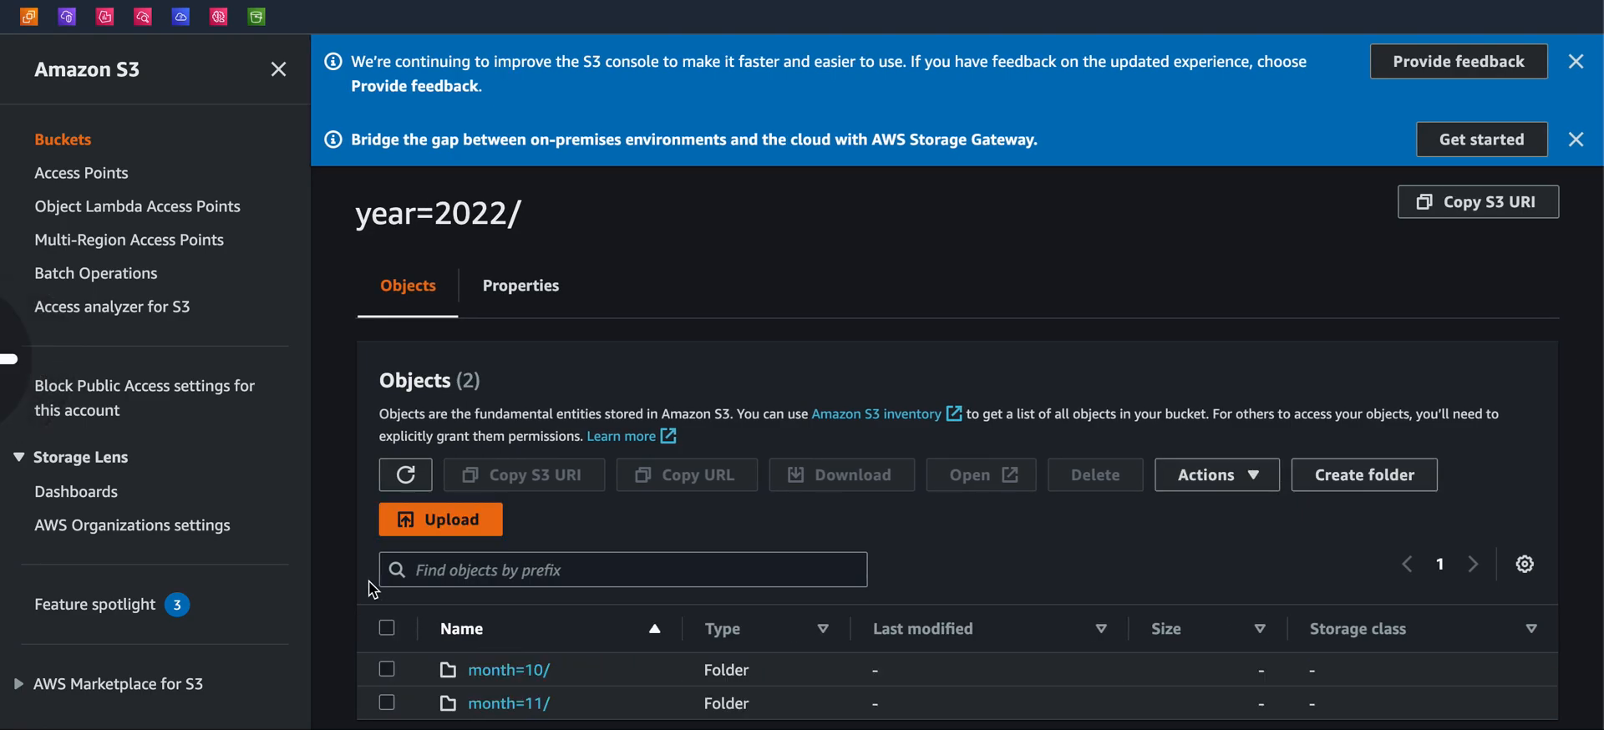
pyautogui.hscroll(-5, 373, 590)
pyautogui.hscroll(-5, 552, 584)
pyautogui.scroll(-2, 553, 588)
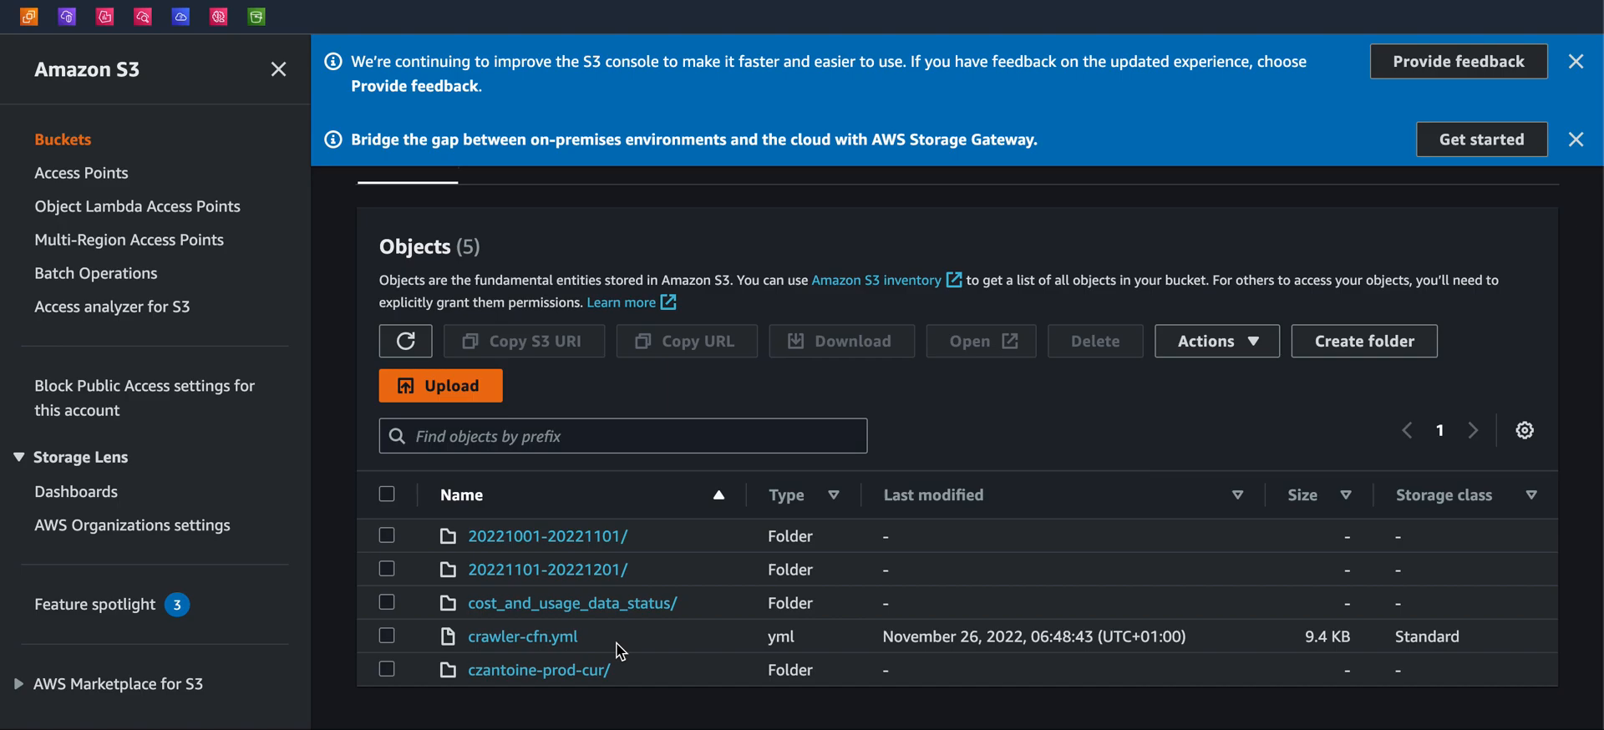
pyautogui.scroll(3, 620, 650)
pyautogui.click(1576, 61)
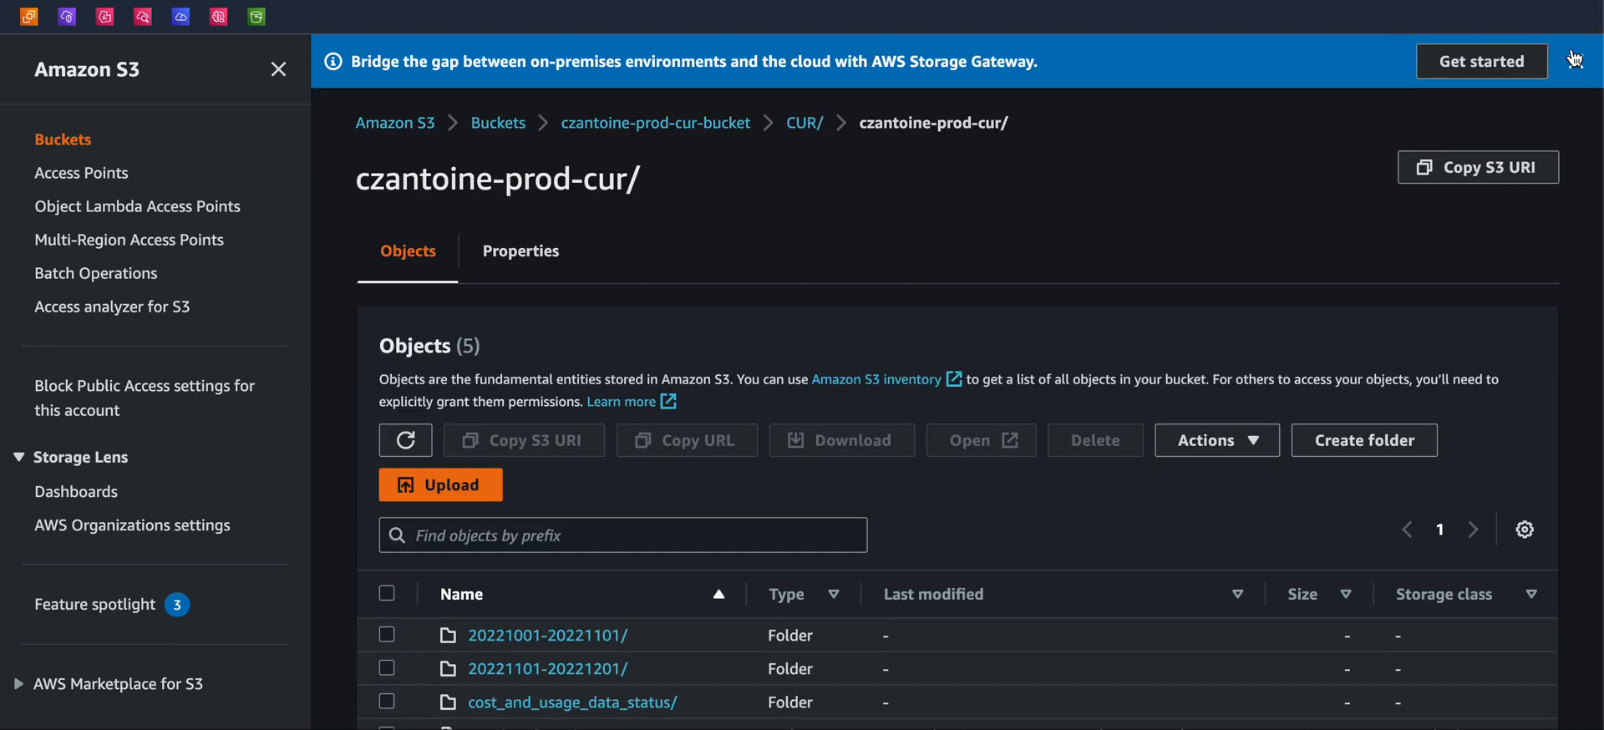
pyautogui.click(573, 220)
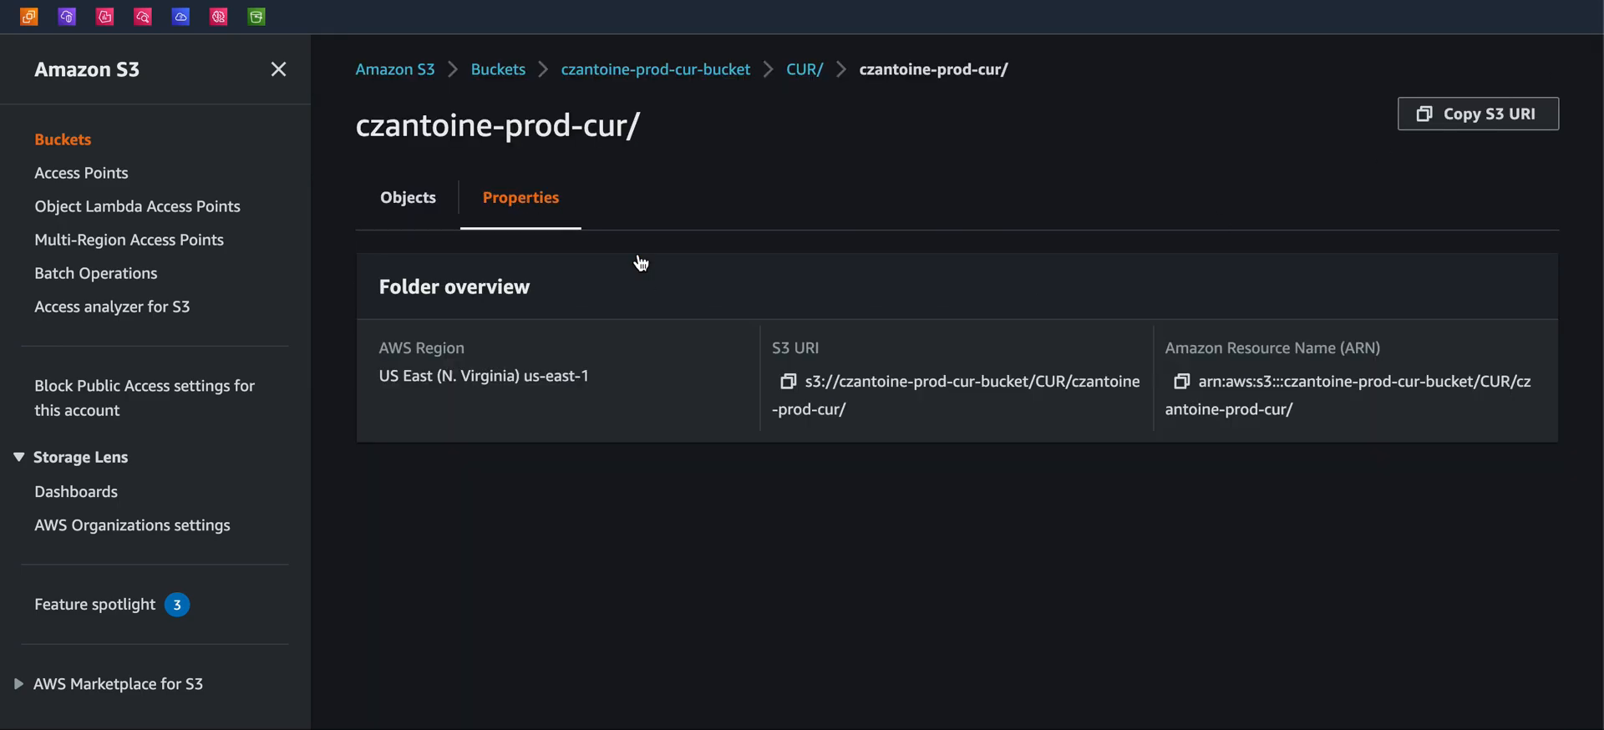
# Return to the czantoine-prod-cur/ object list by going up to the bucket root and back through CUR/
pyautogui.click(420, 200)
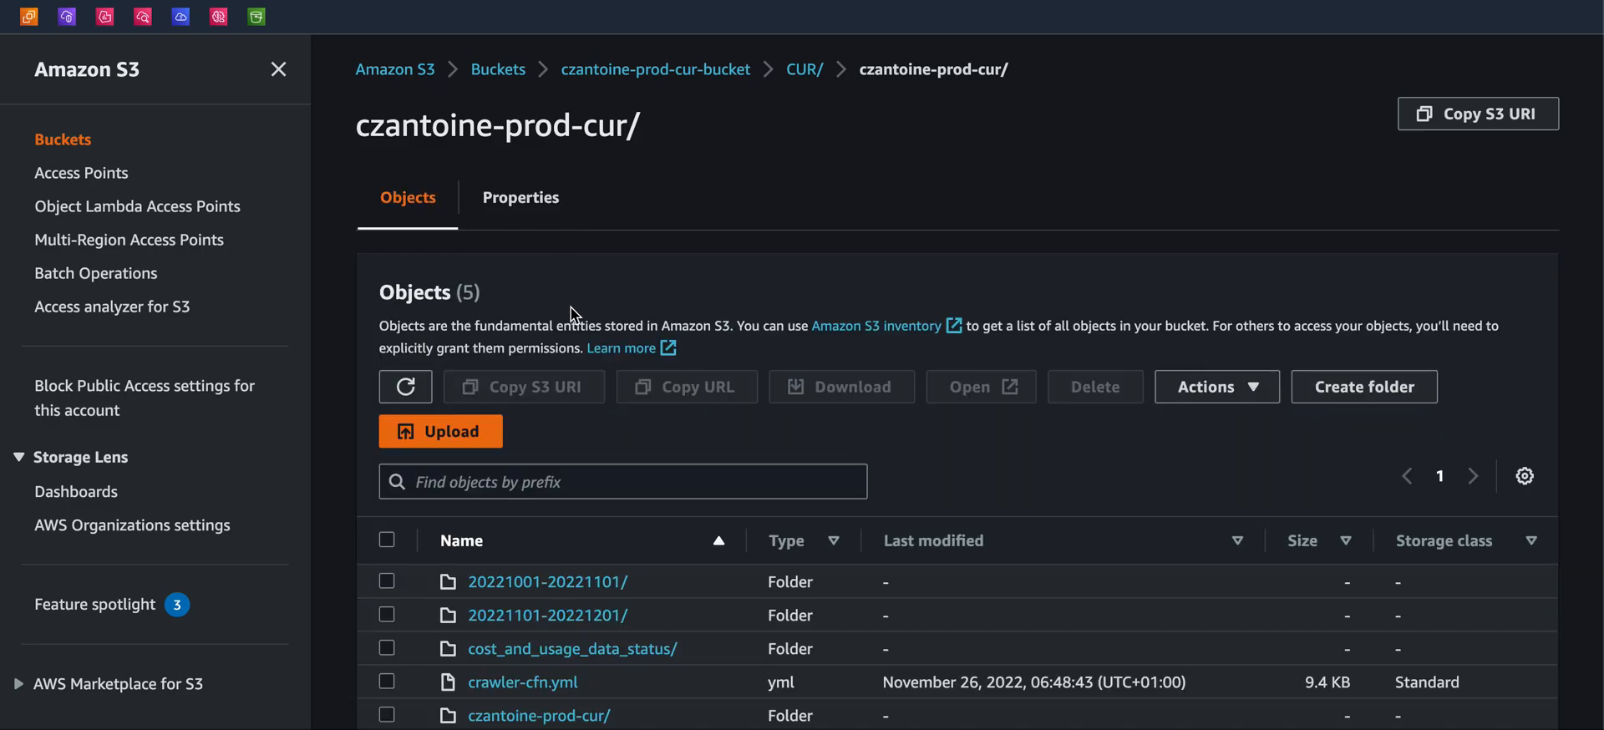
pyautogui.scroll(-1, 572, 324)
pyautogui.scroll(1, 642, 109)
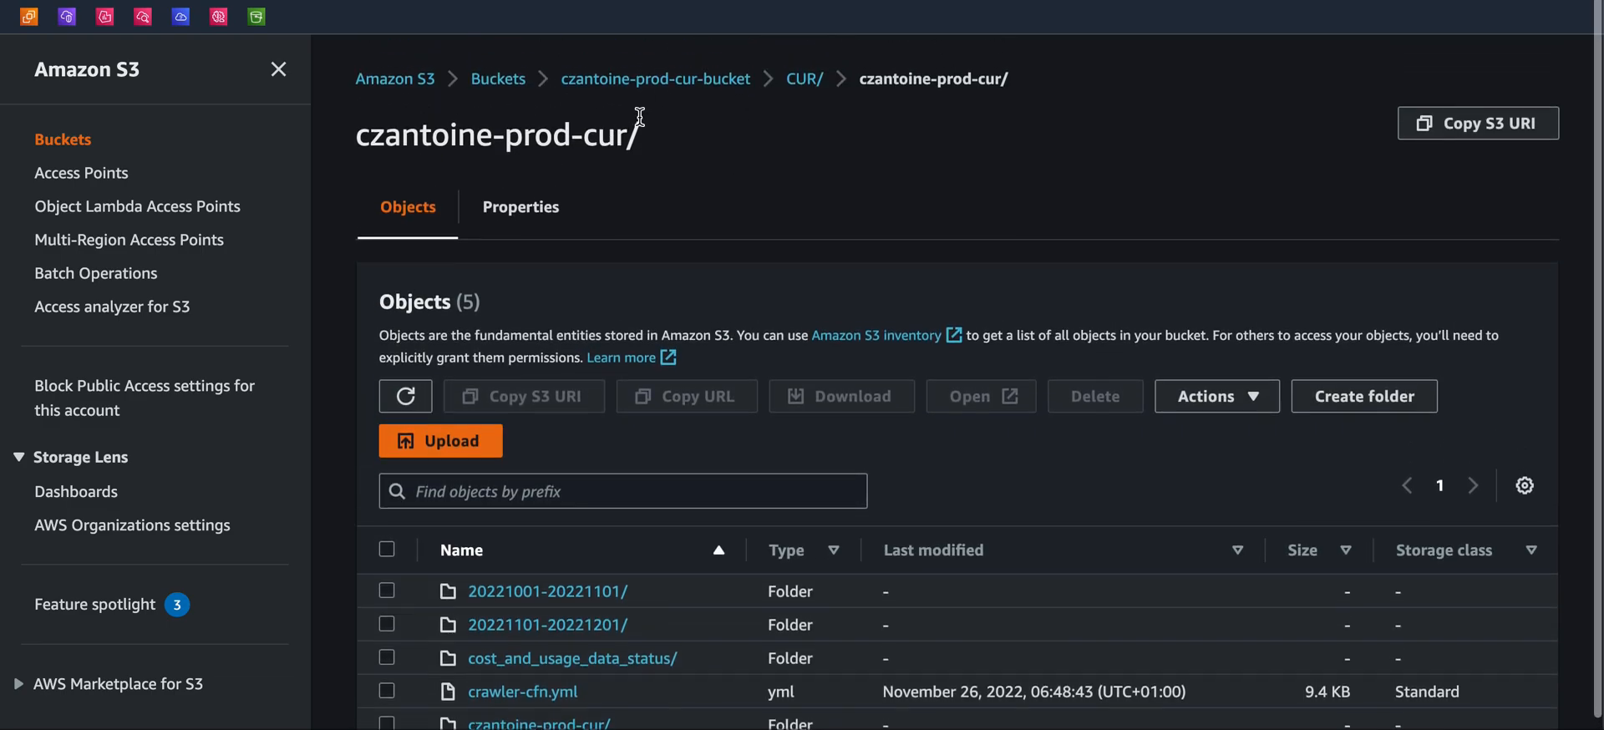
pyautogui.click(614, 79)
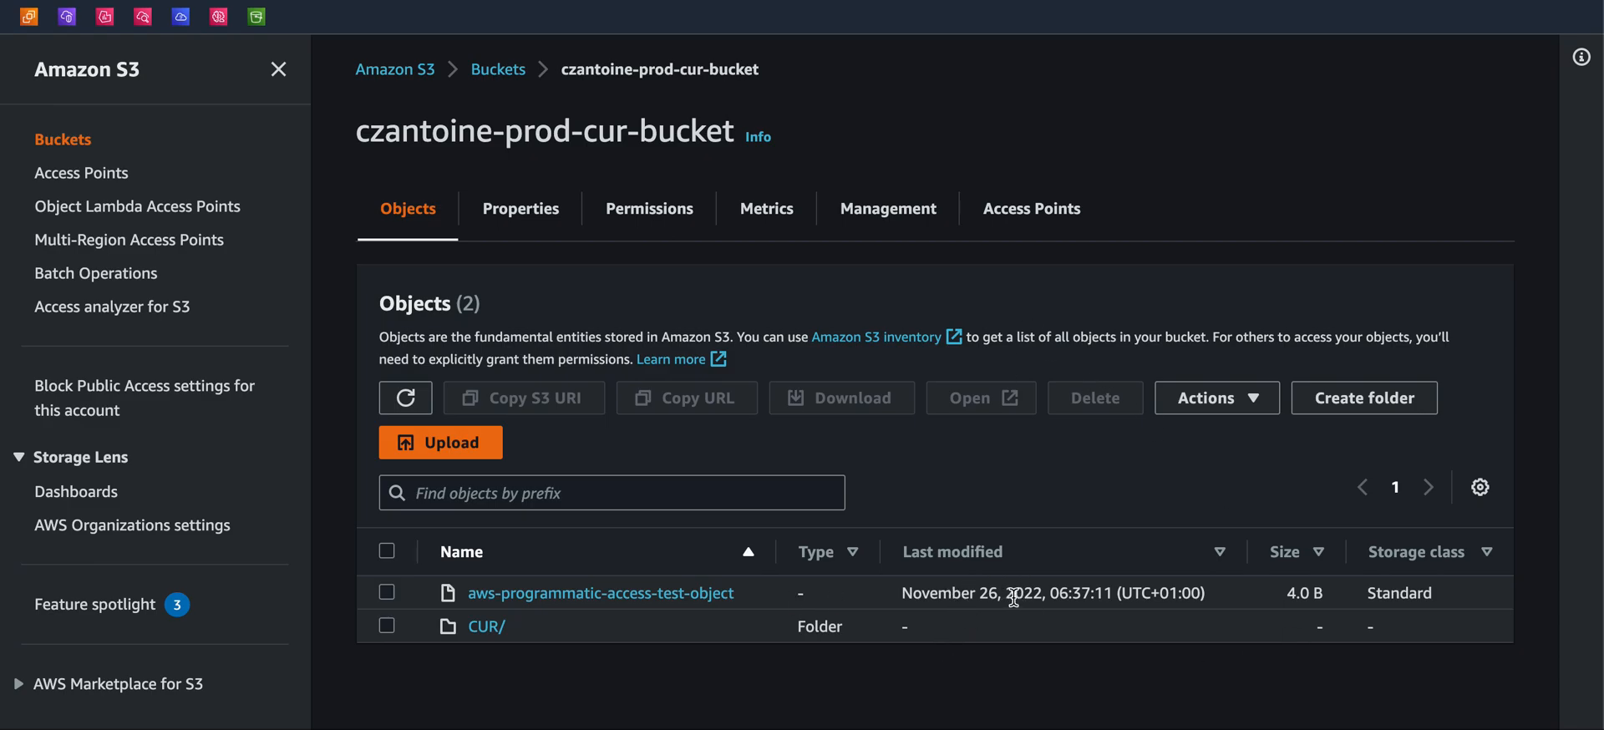
pyautogui.click(486, 630)
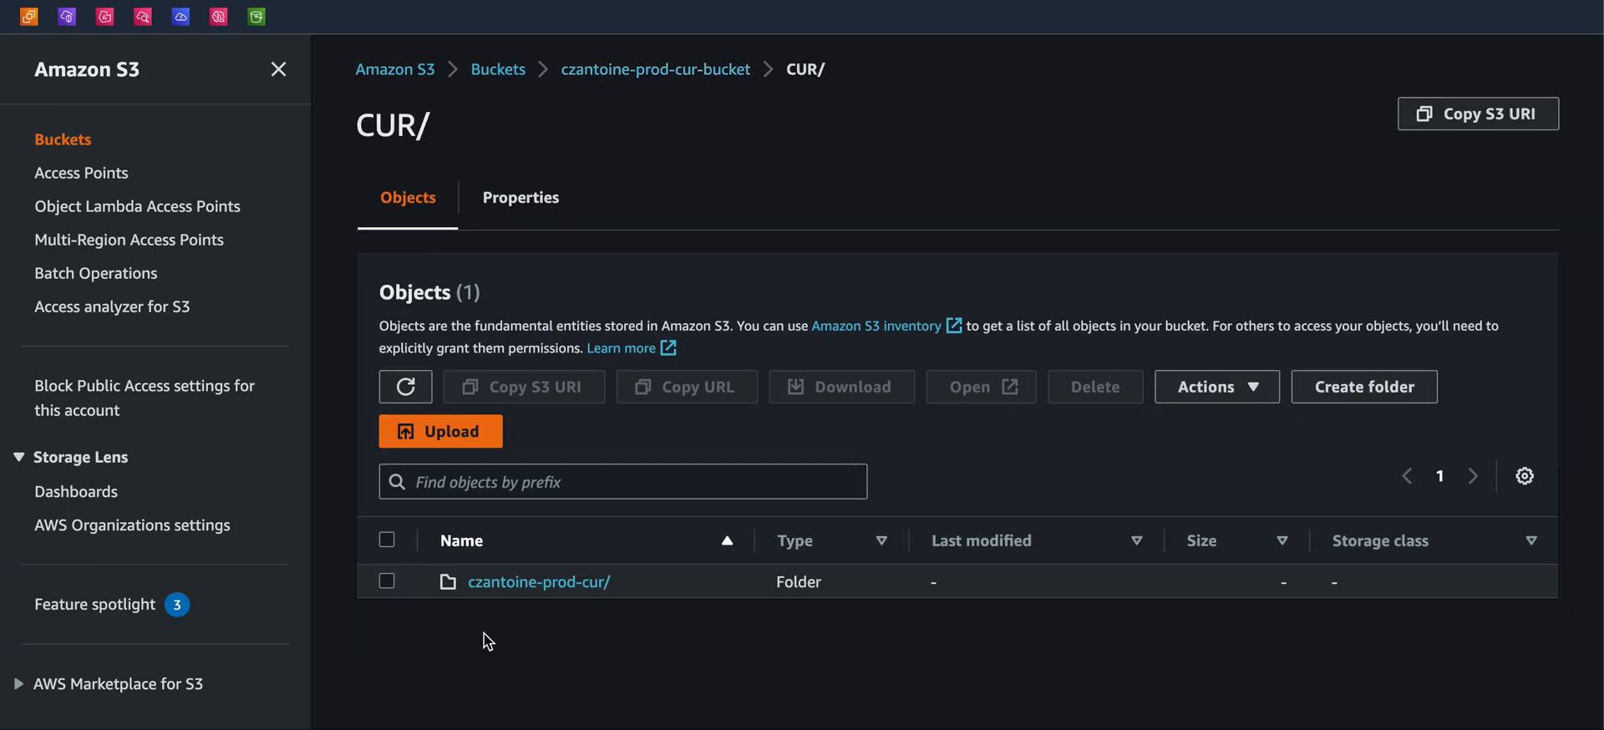
pyautogui.click(497, 584)
pyautogui.scroll(-1, 716, 655)
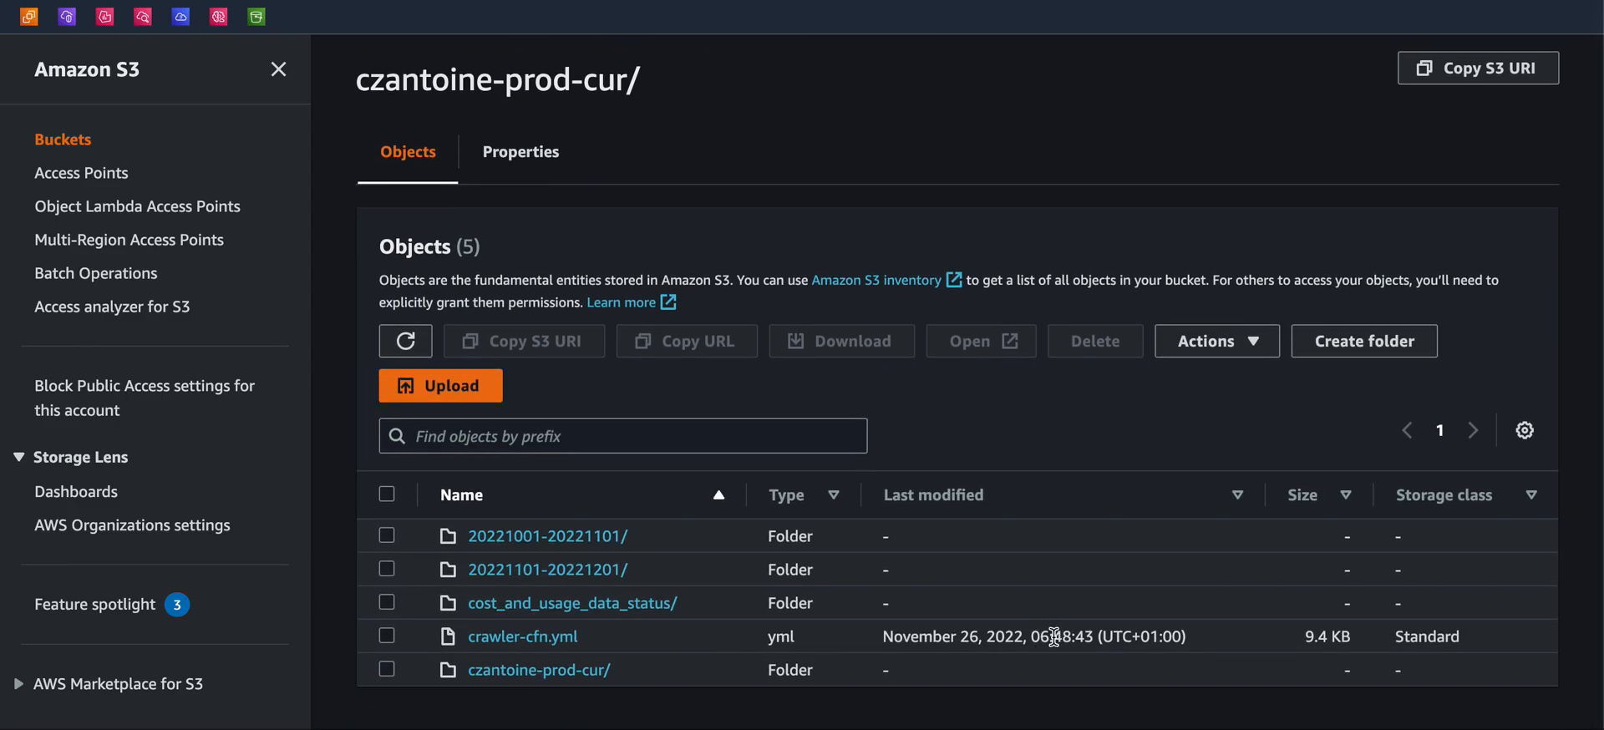
# Select crawler-cfn.yml and download it to the Téléchargements folder
pyautogui.moveTo(1072, 638); pyautogui.dragTo(1008, 636)
pyautogui.click(813, 709)
pyautogui.moveTo(595, 636); pyautogui.dragTo(370, 650)
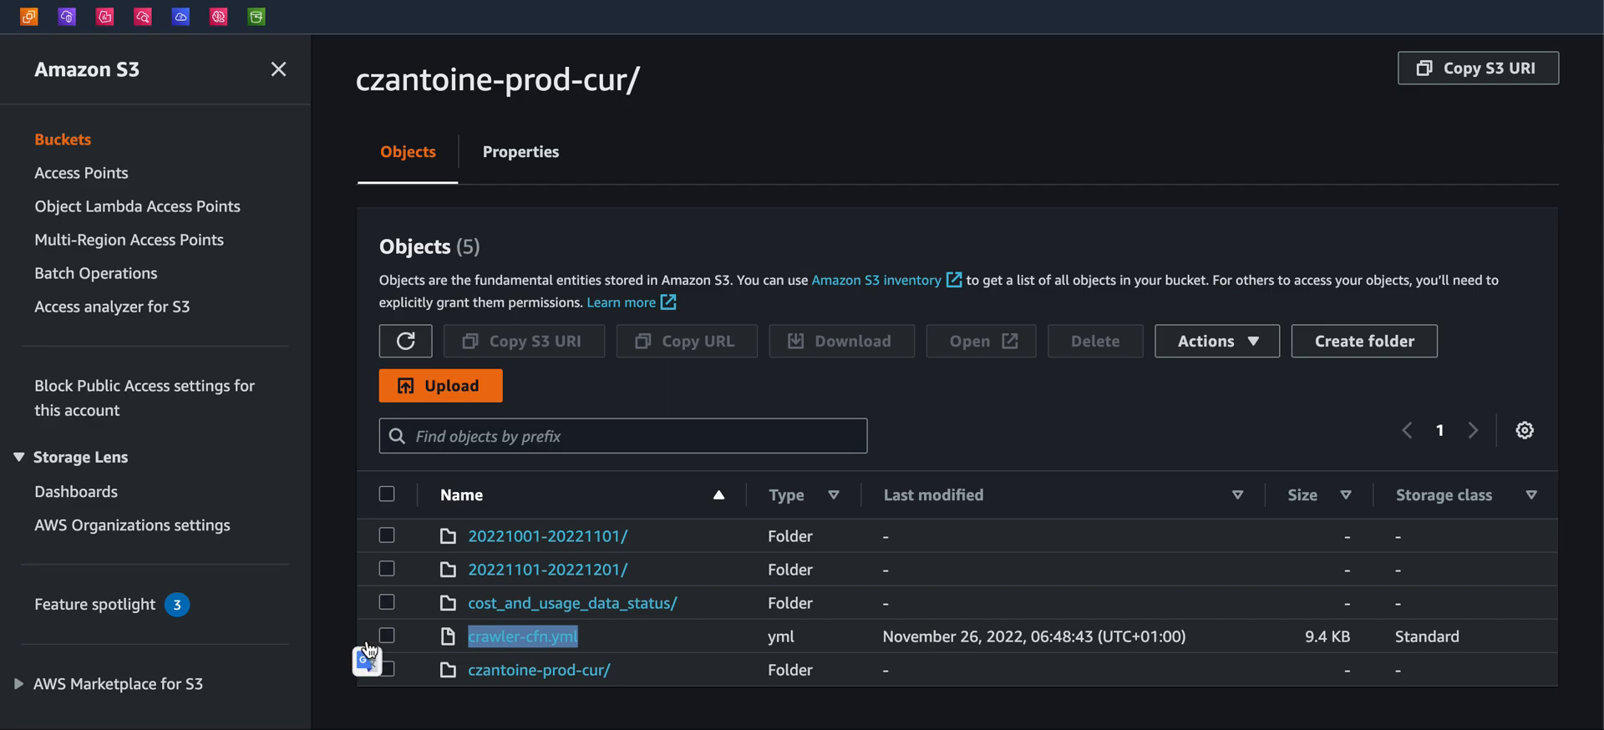
pyautogui.click(360, 640)
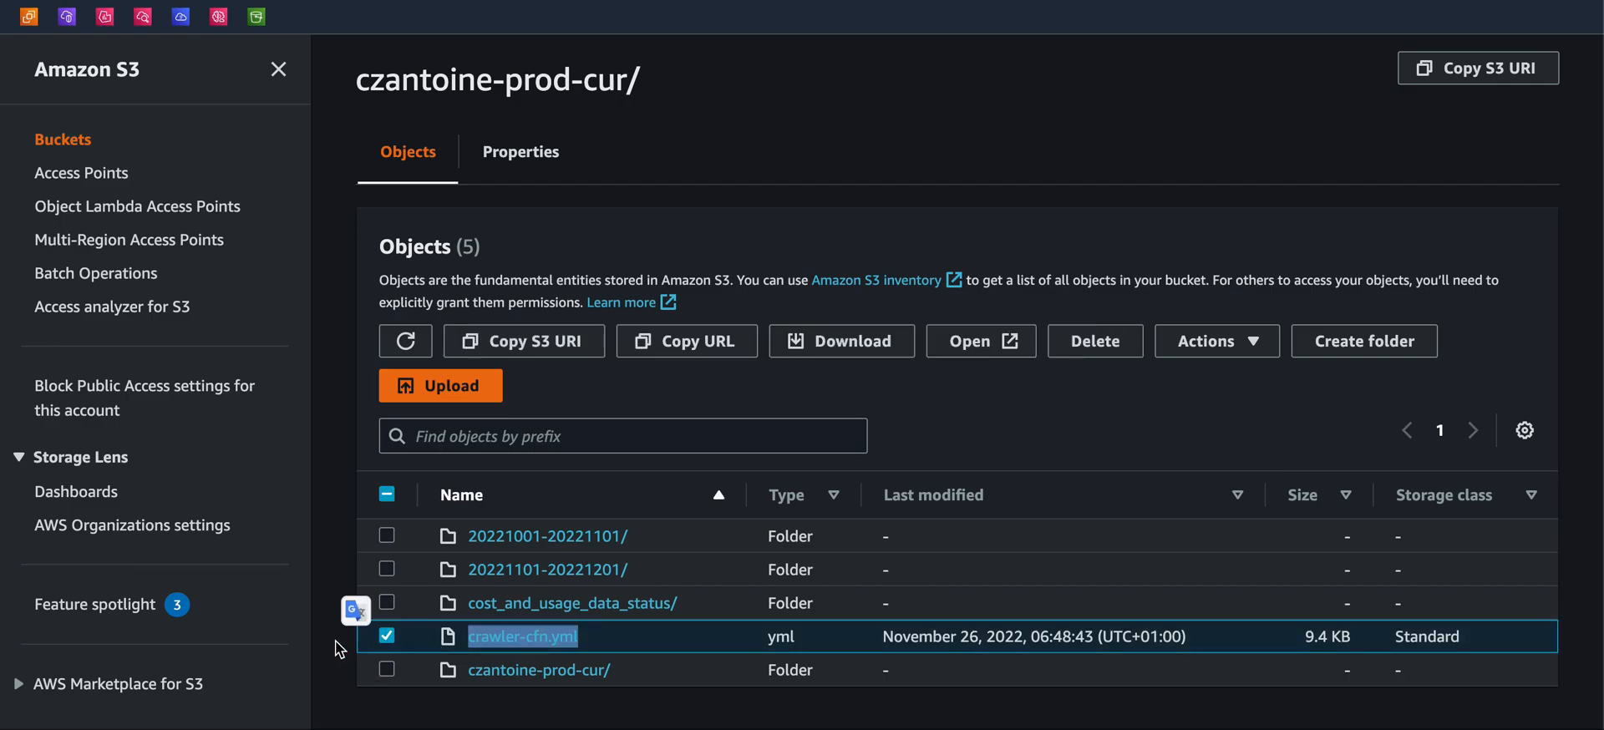
pyautogui.click(357, 643)
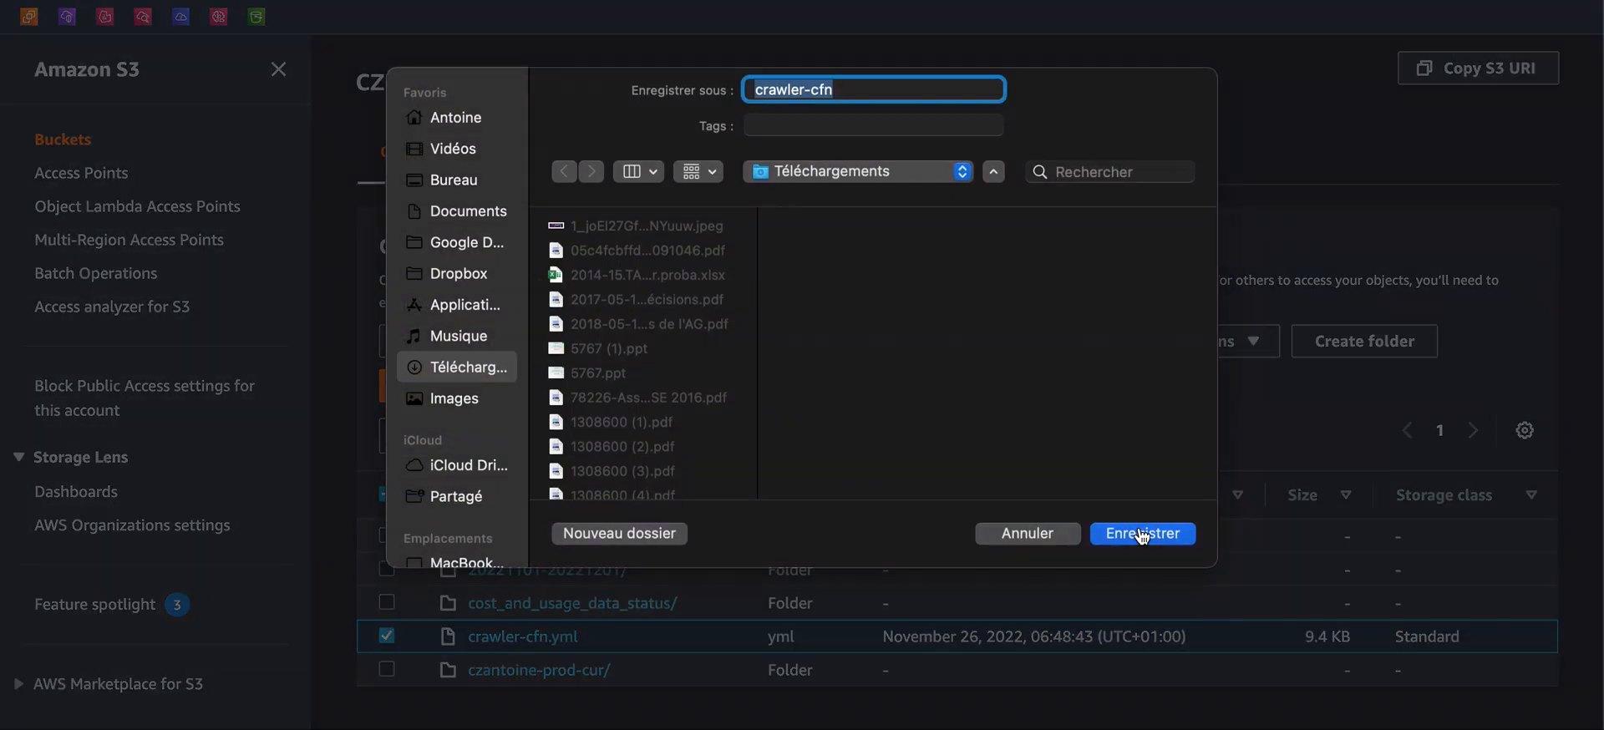
pyautogui.click(1140, 531)
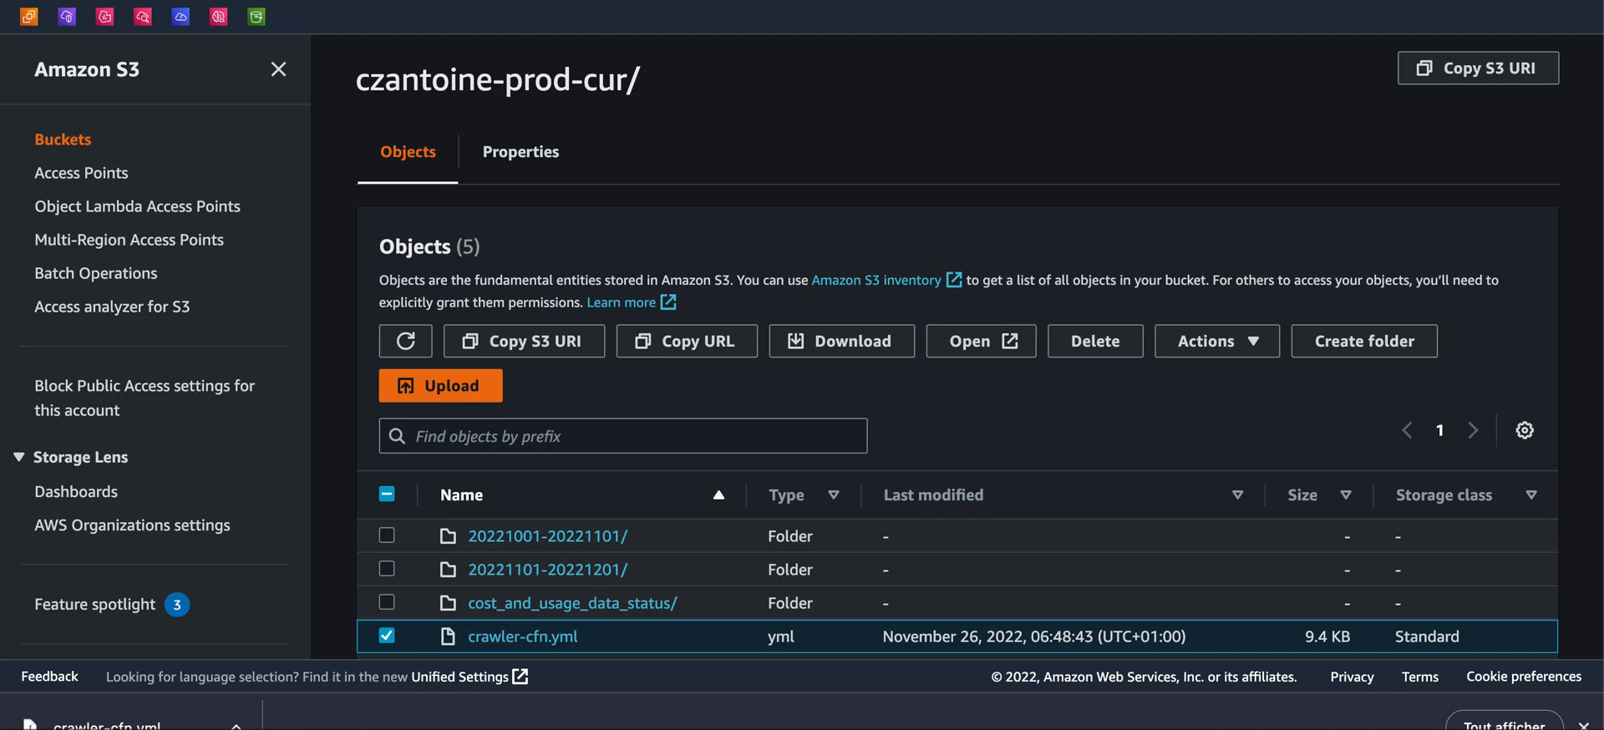
# Search the console for CloudFormation, mark it as a favourite and open it
pyautogui.hotkey('alt', 's')
pyautogui.write('cloud')
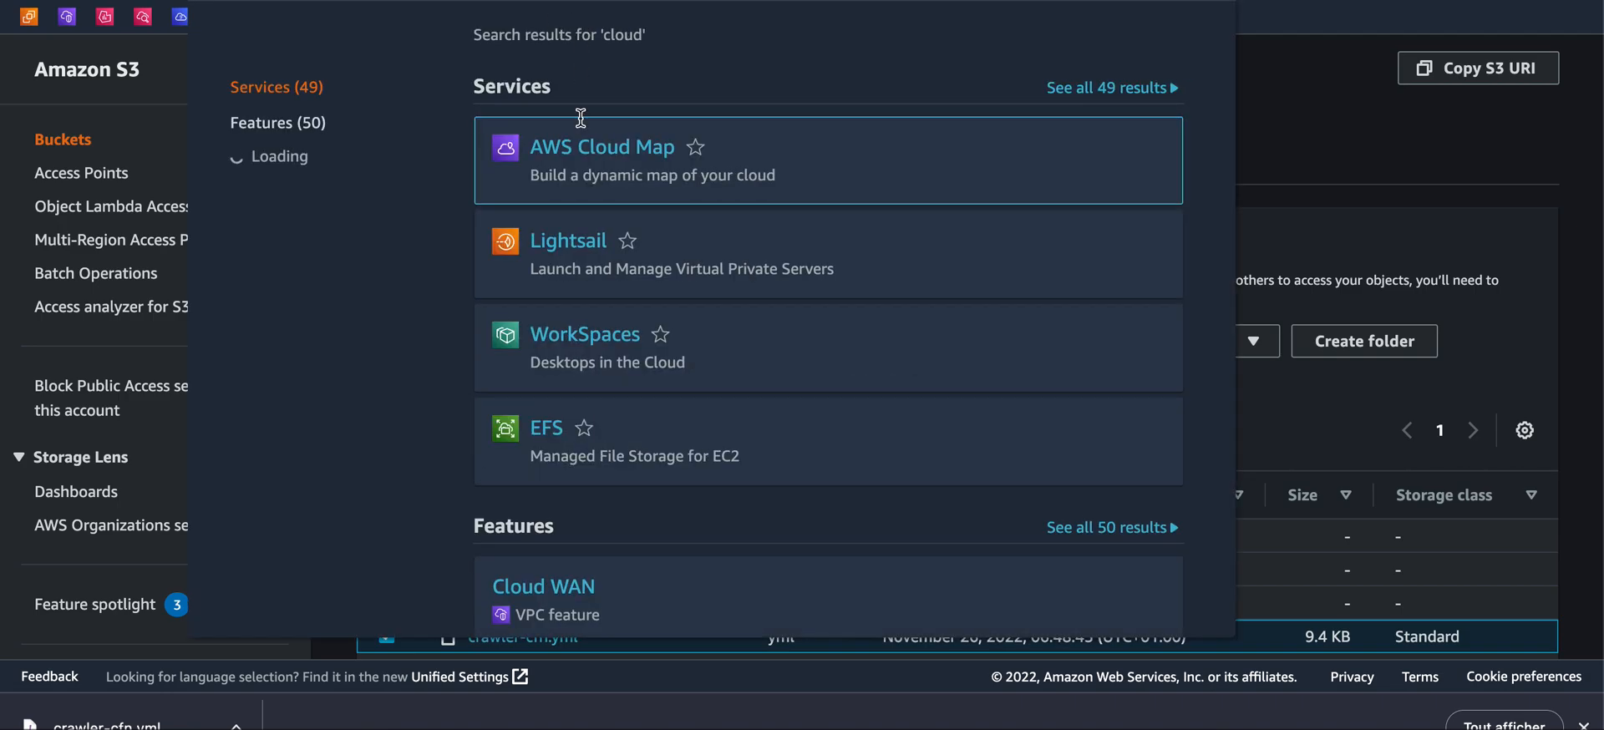
pyautogui.write('f')
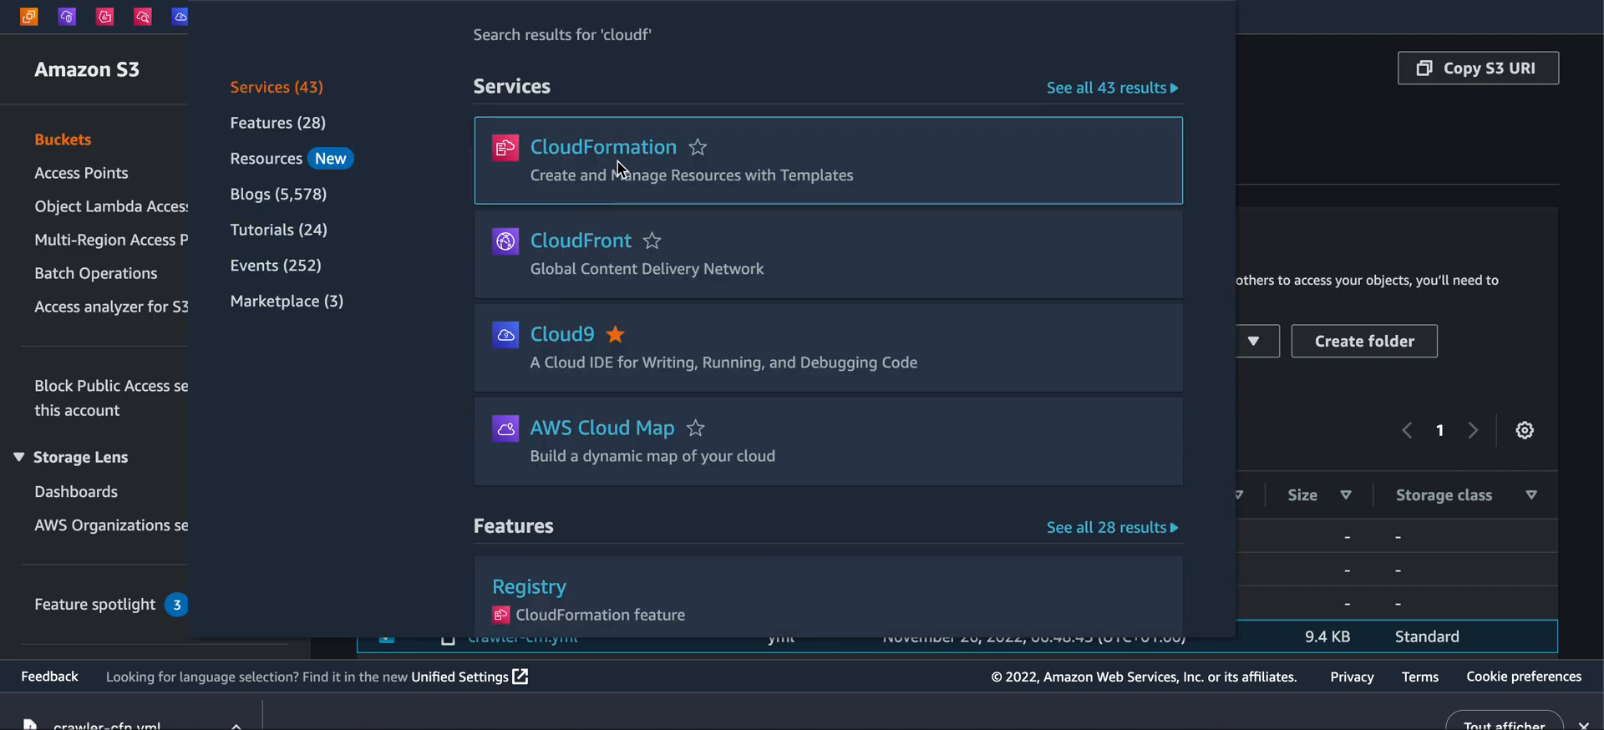
pyautogui.click(699, 148)
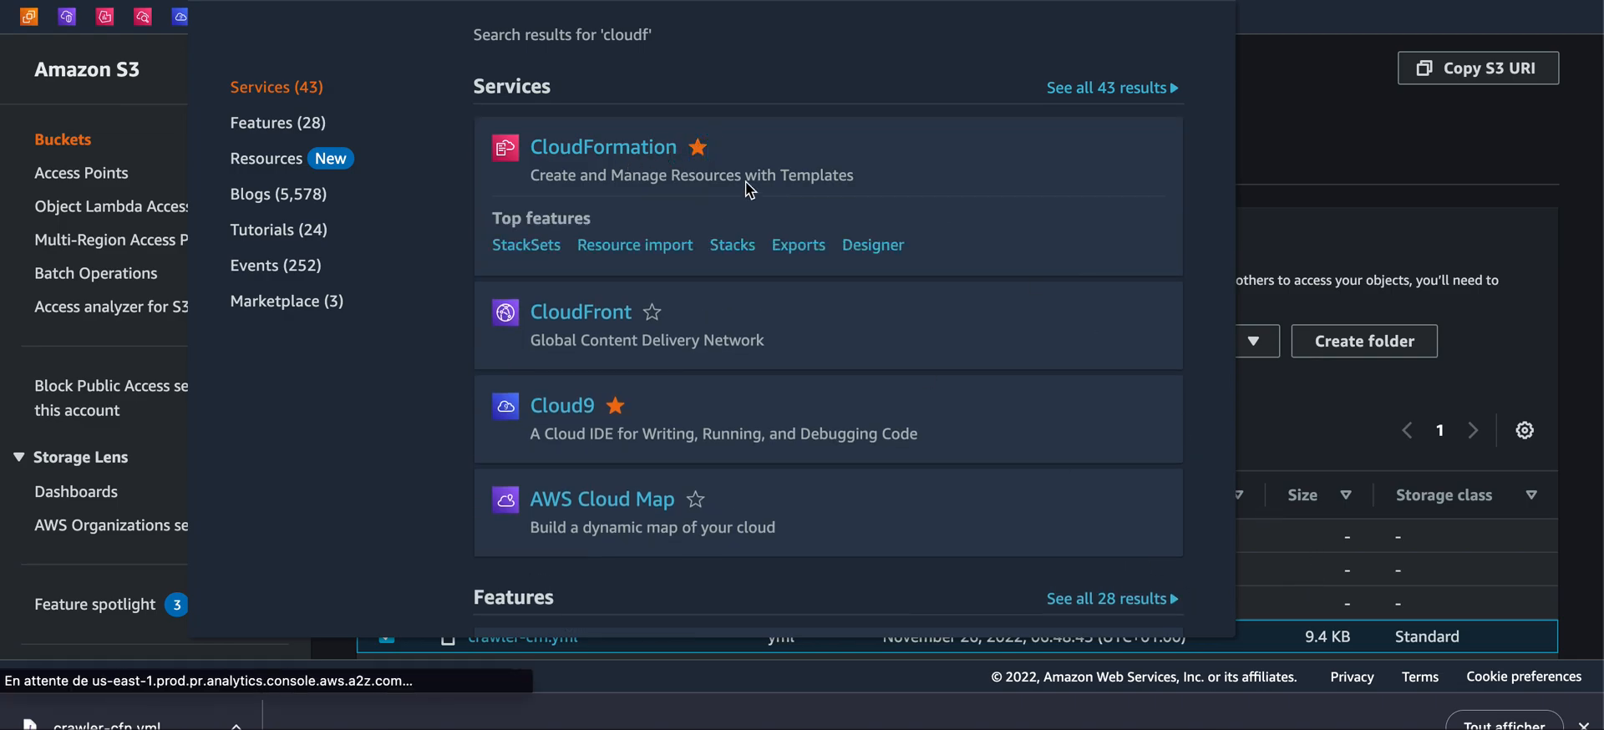
pyautogui.click(629, 174)
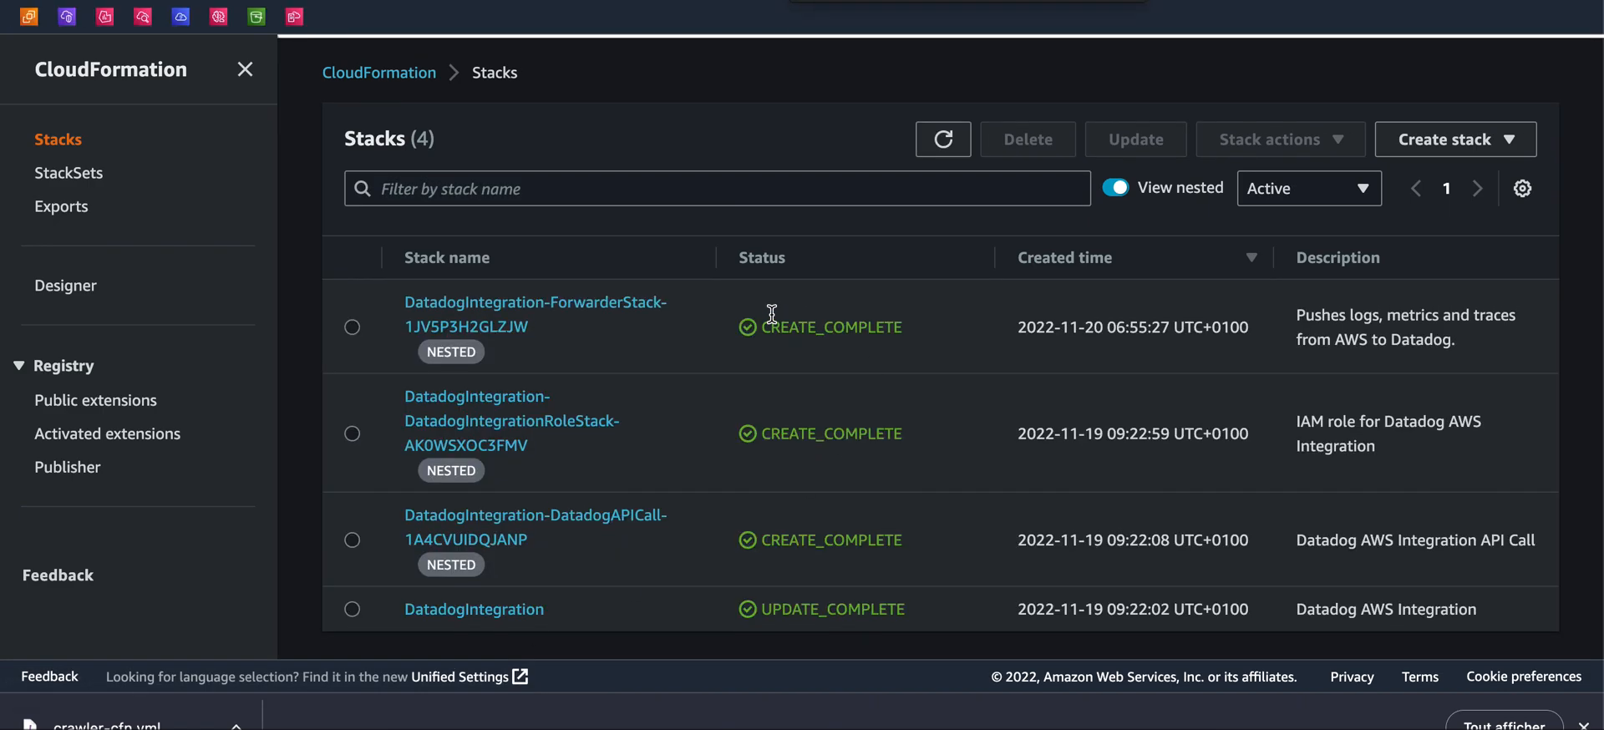
# Start creating a stack with new resources (standard)
pyautogui.click(1458, 151)
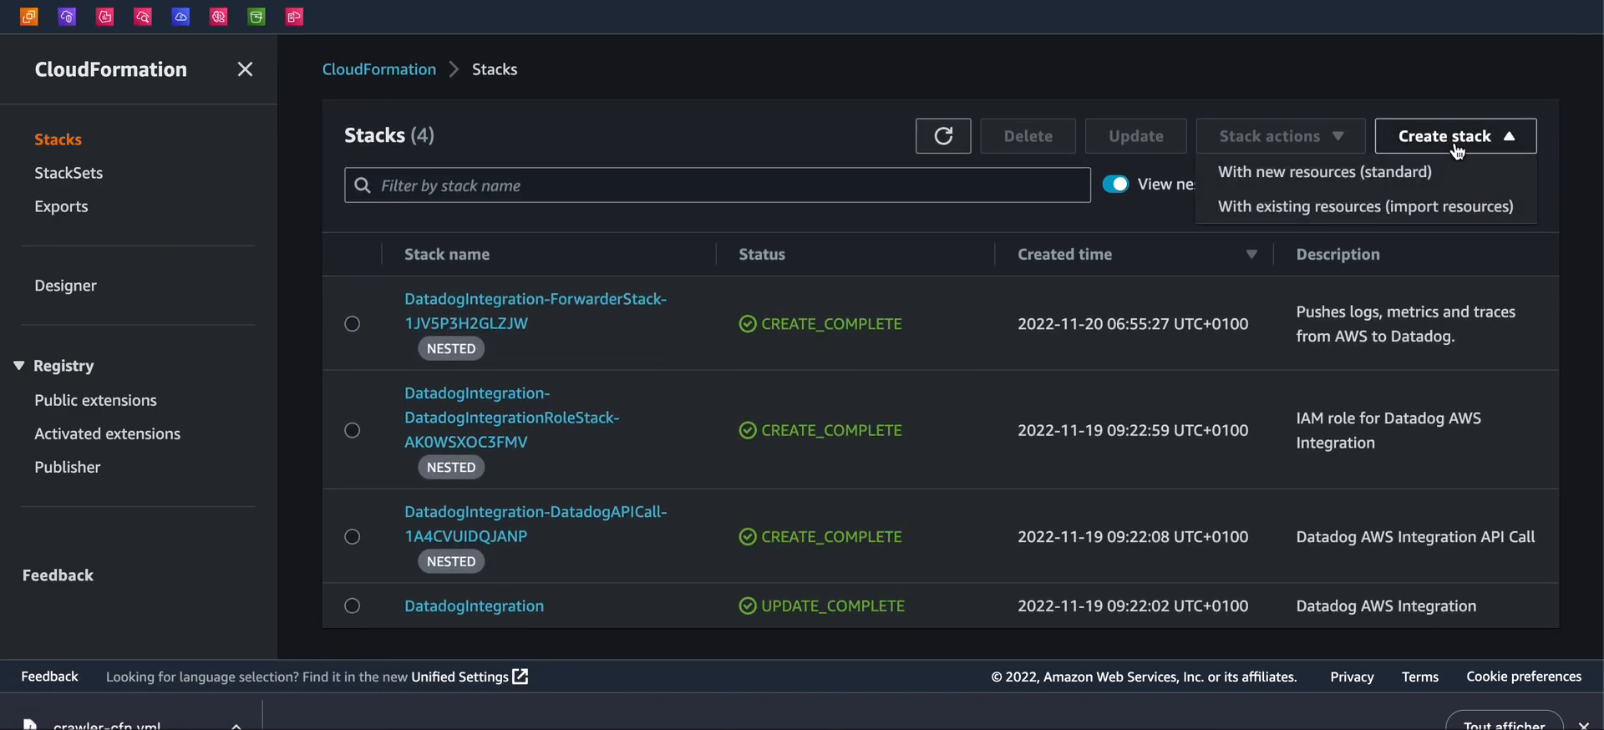
pyautogui.click(1355, 174)
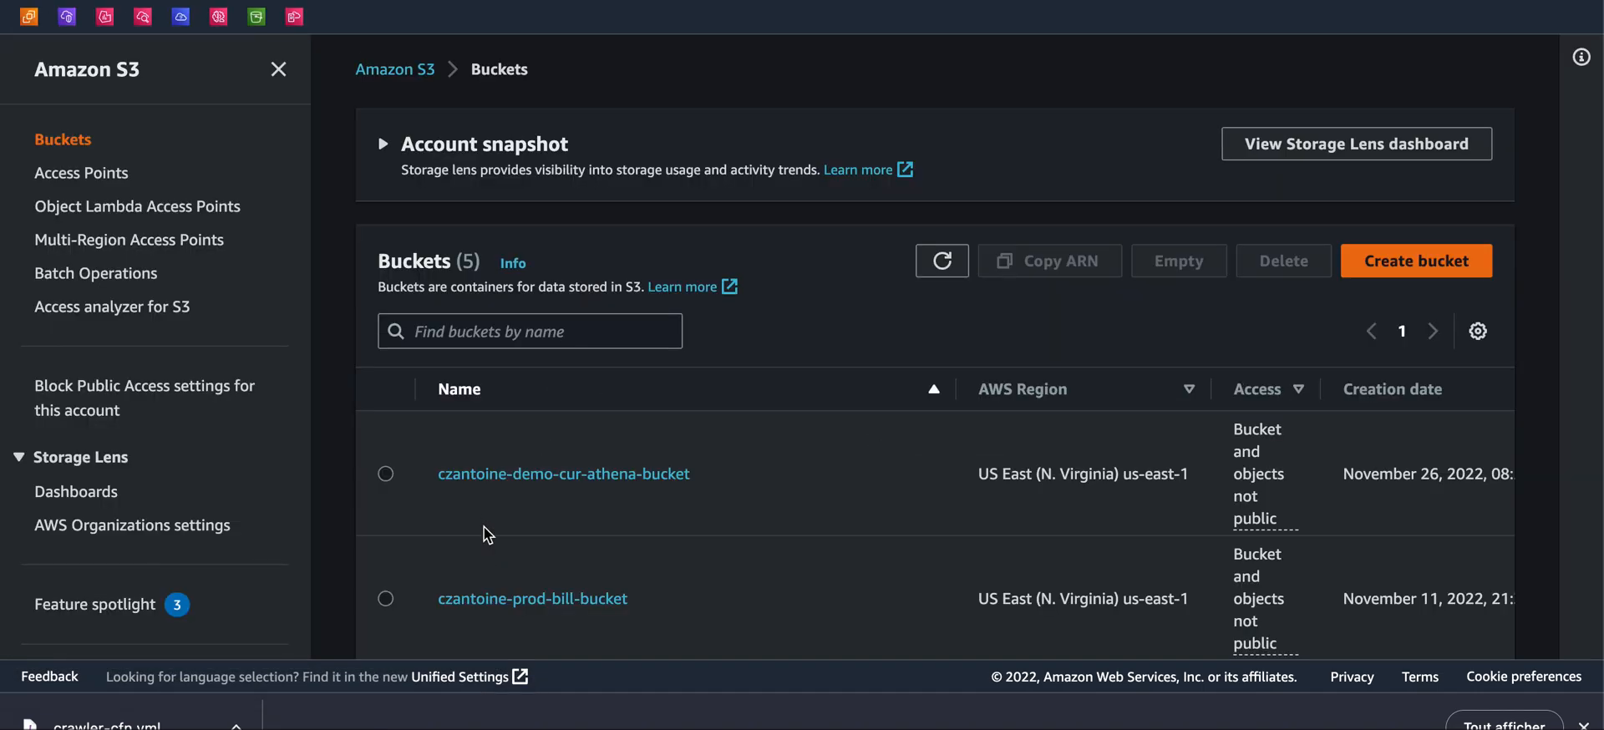
# Copy the S3 URI of crawler-cfn.yml in czantoine-prod-cur-bucket/CUR/czantoine-prod-cur/
pyautogui.scroll(-3, 488, 535)
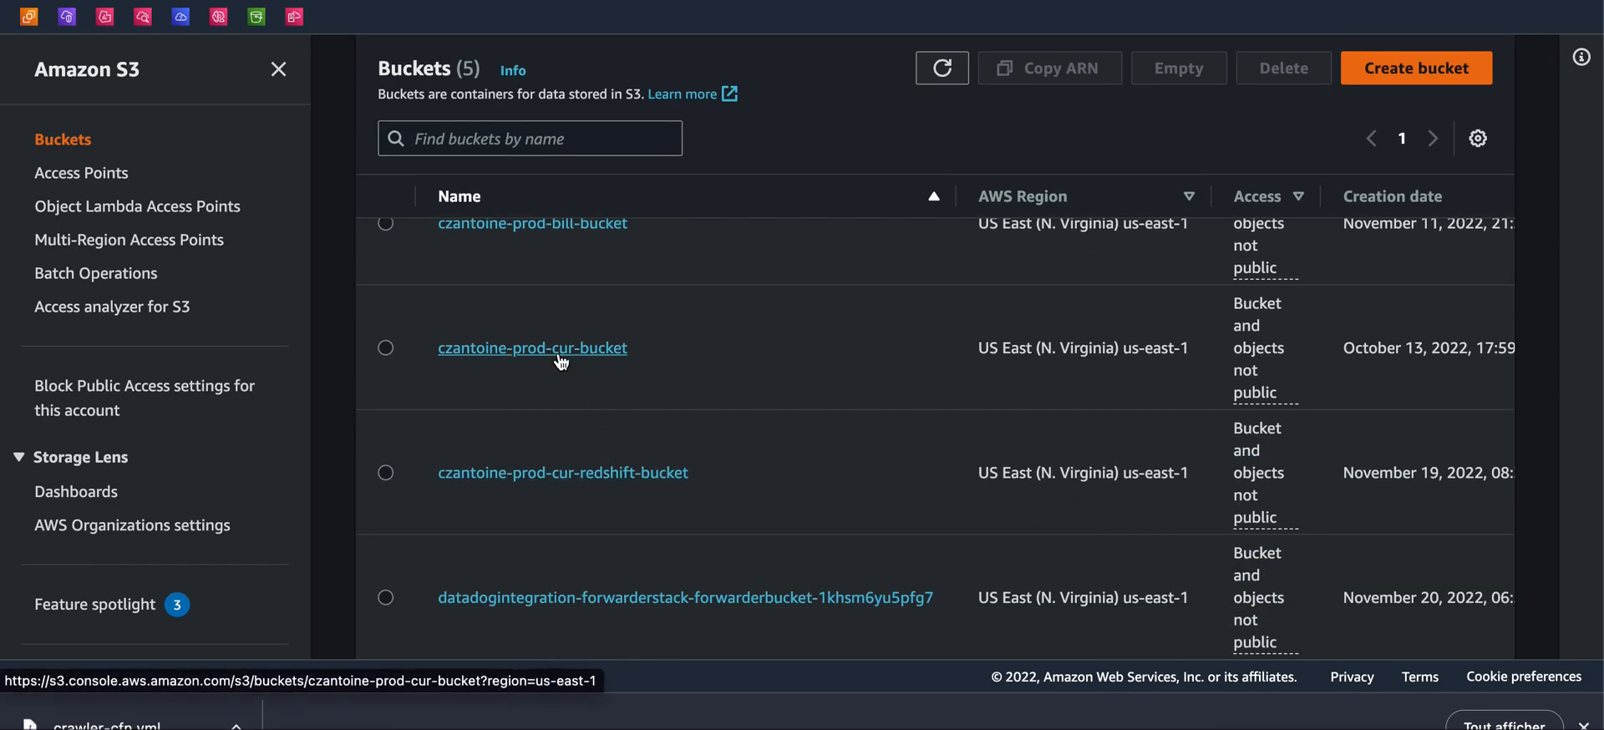
pyautogui.click(560, 361)
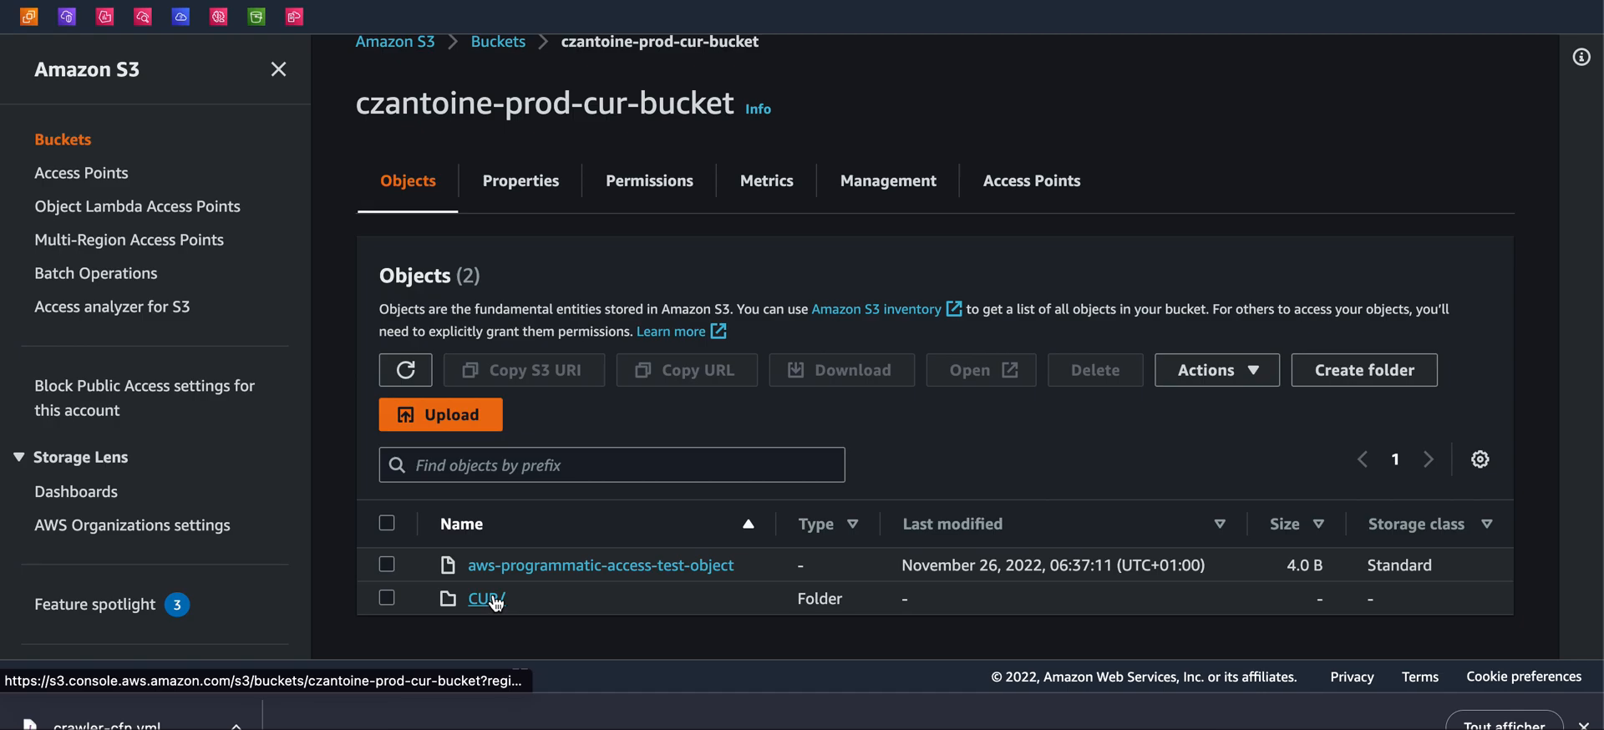
pyautogui.click(493, 598)
pyautogui.click(514, 589)
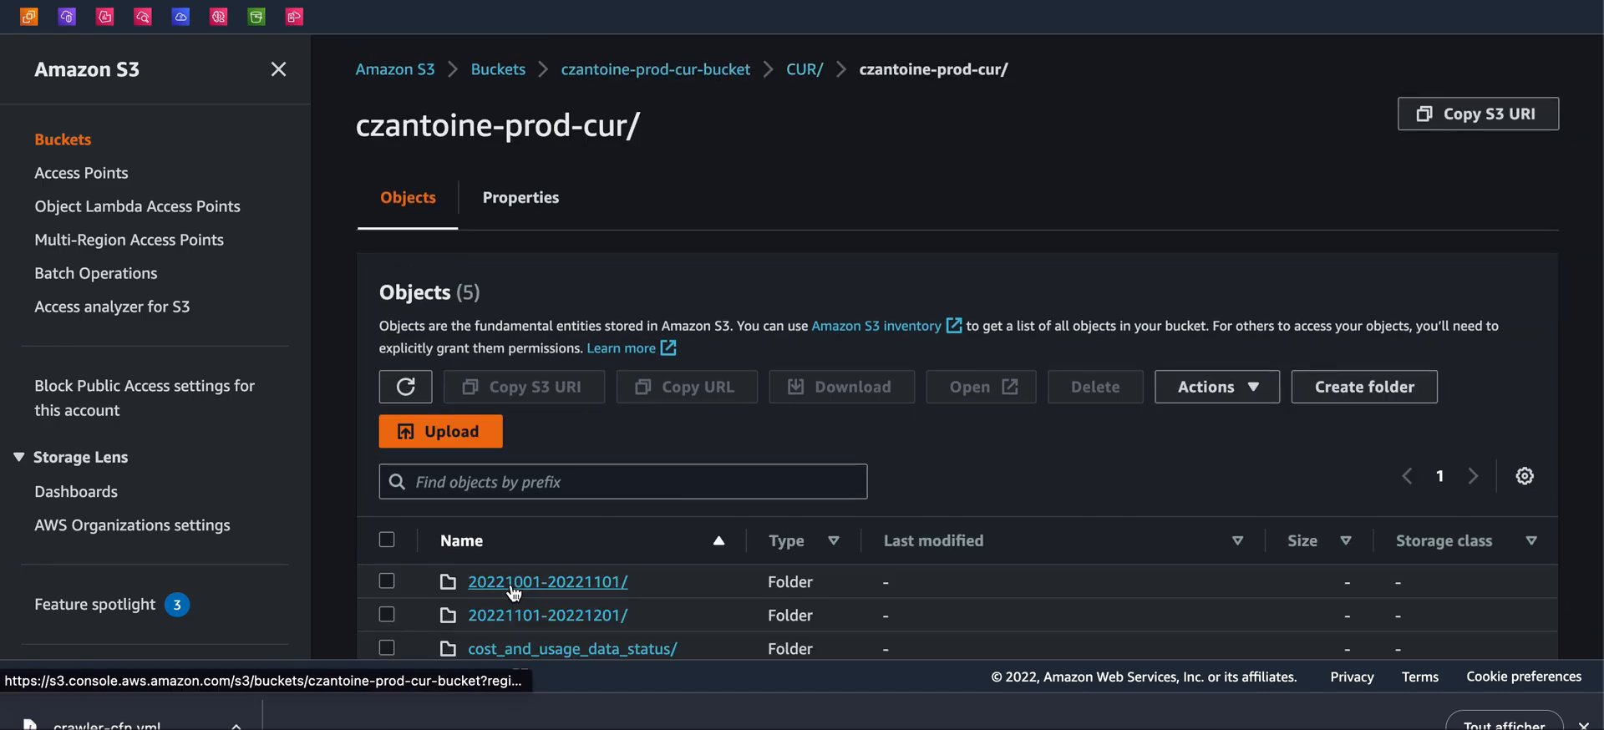
pyautogui.scroll(-2, 401, 556)
pyautogui.click(386, 566)
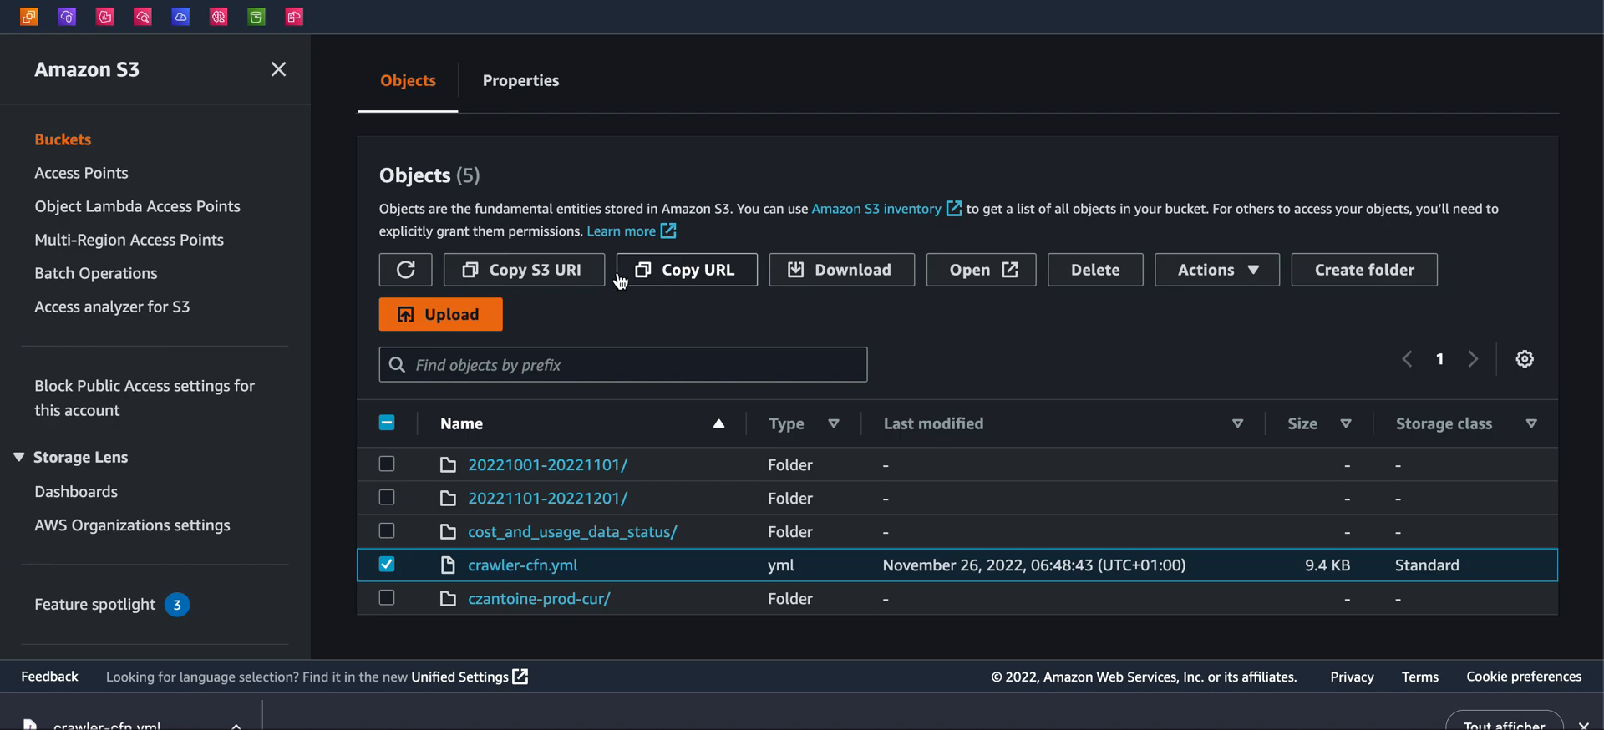
pyautogui.click(573, 284)
pyautogui.scroll(2, 534, 306)
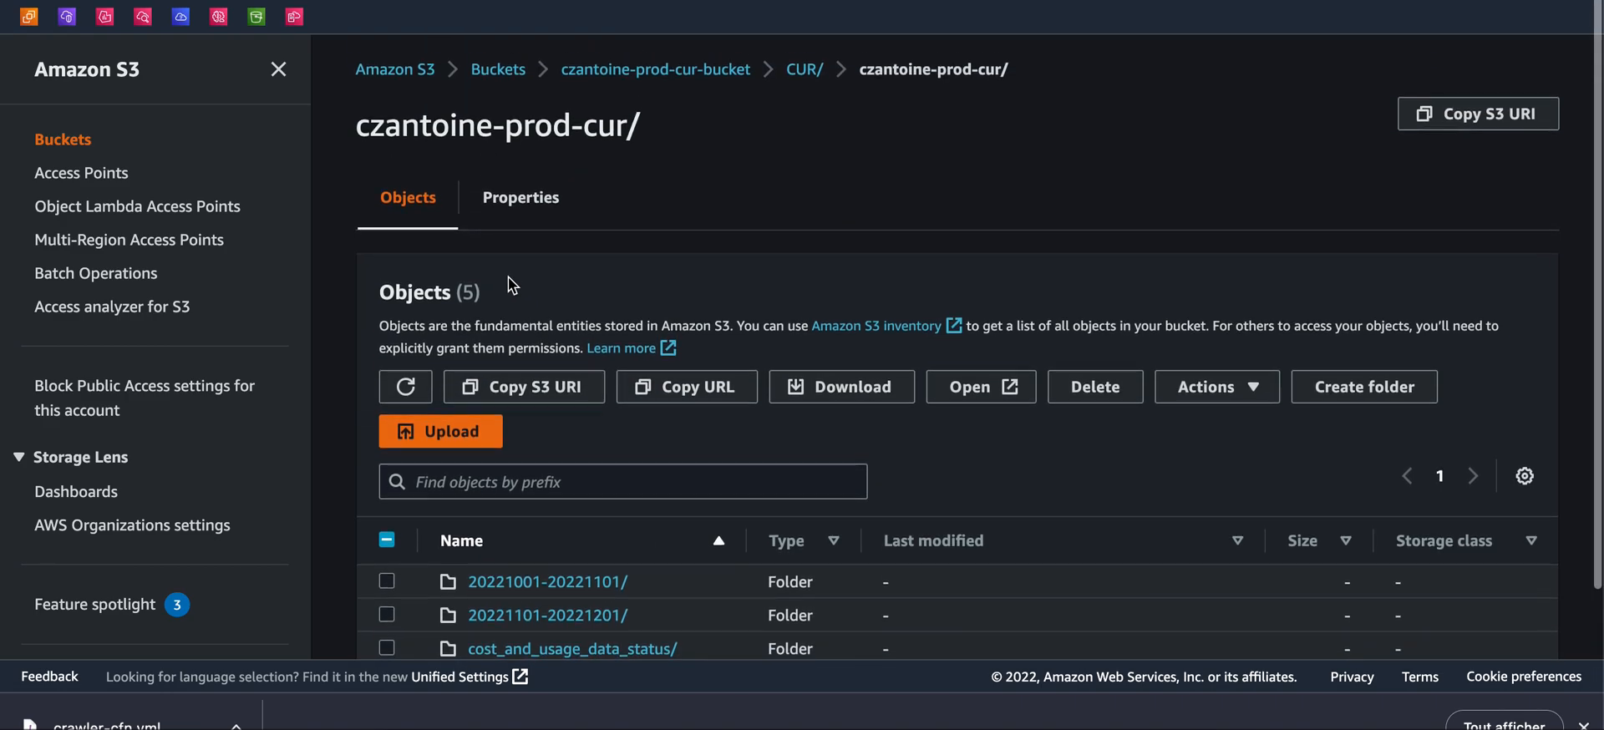
pyautogui.scroll(-2, 509, 279)
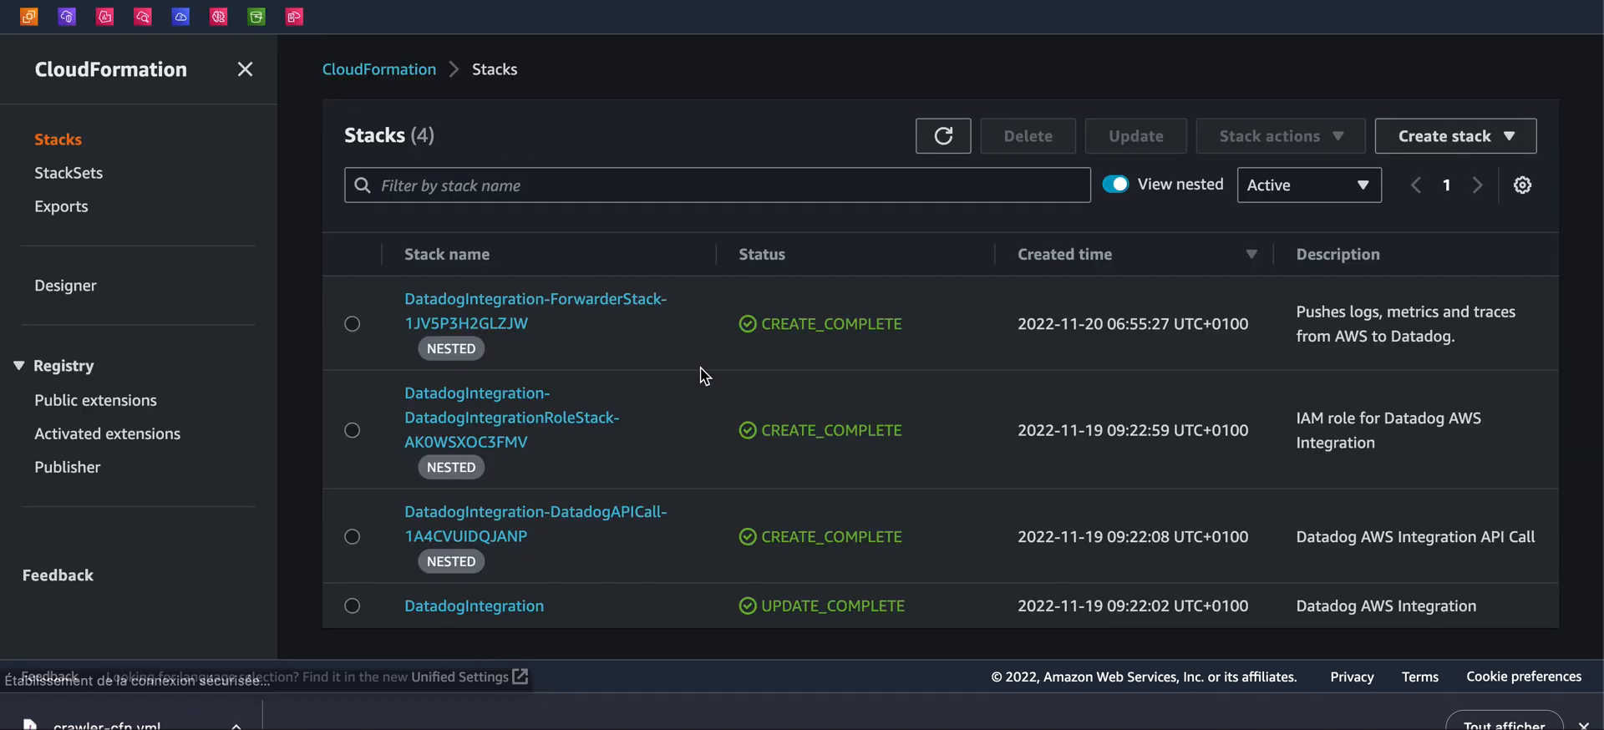
# Create a stack with new resources and paste the crawler-cfn.yml S3 URI as the template's Amazon S3 URL
pyautogui.click(1452, 133)
pyautogui.click(1318, 173)
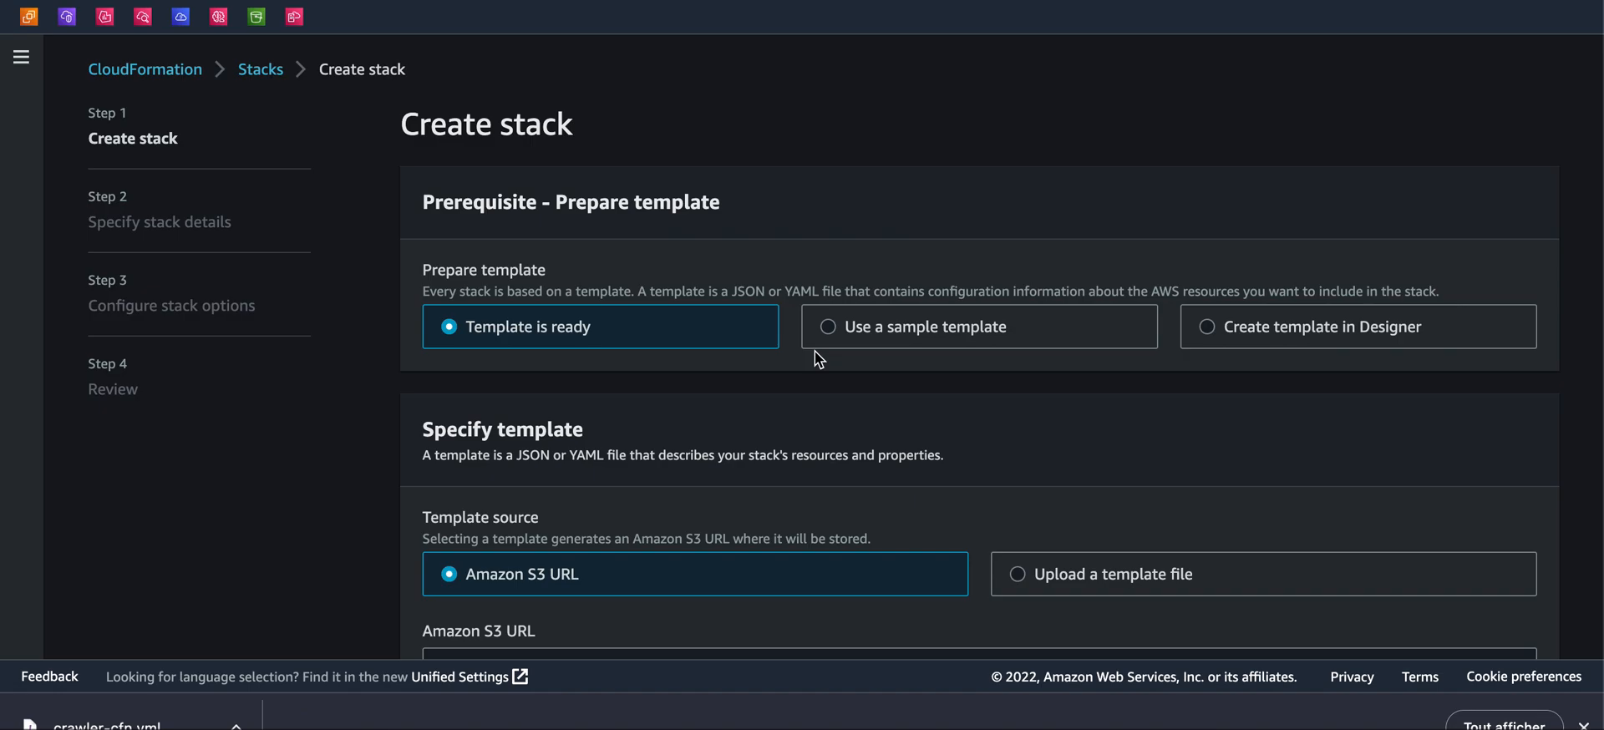
pyautogui.scroll(-2, 493, 225)
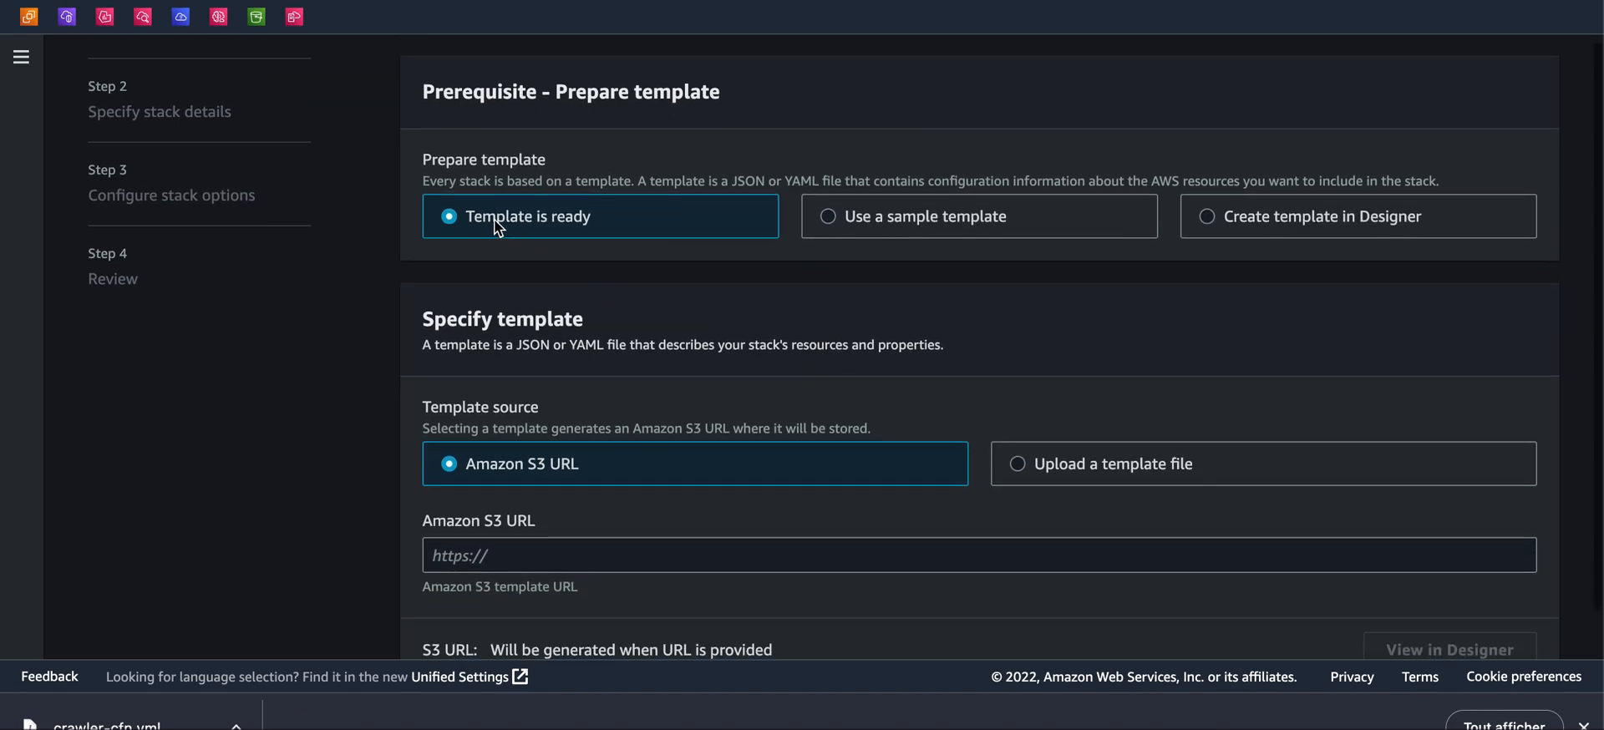
pyautogui.scroll(-2, 836, 293)
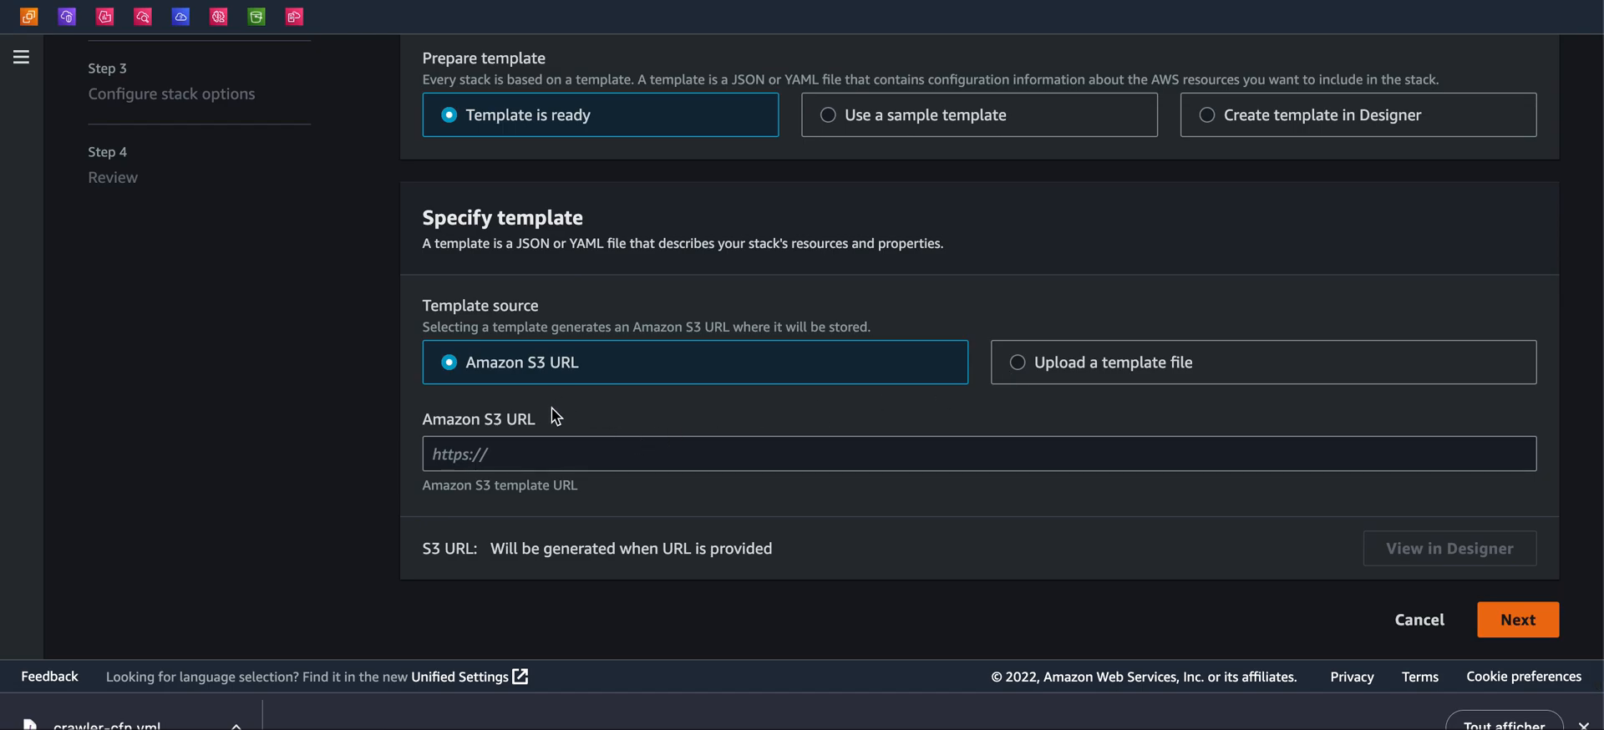
pyautogui.click(503, 446)
pyautogui.hotkey('ctrl', 'v')
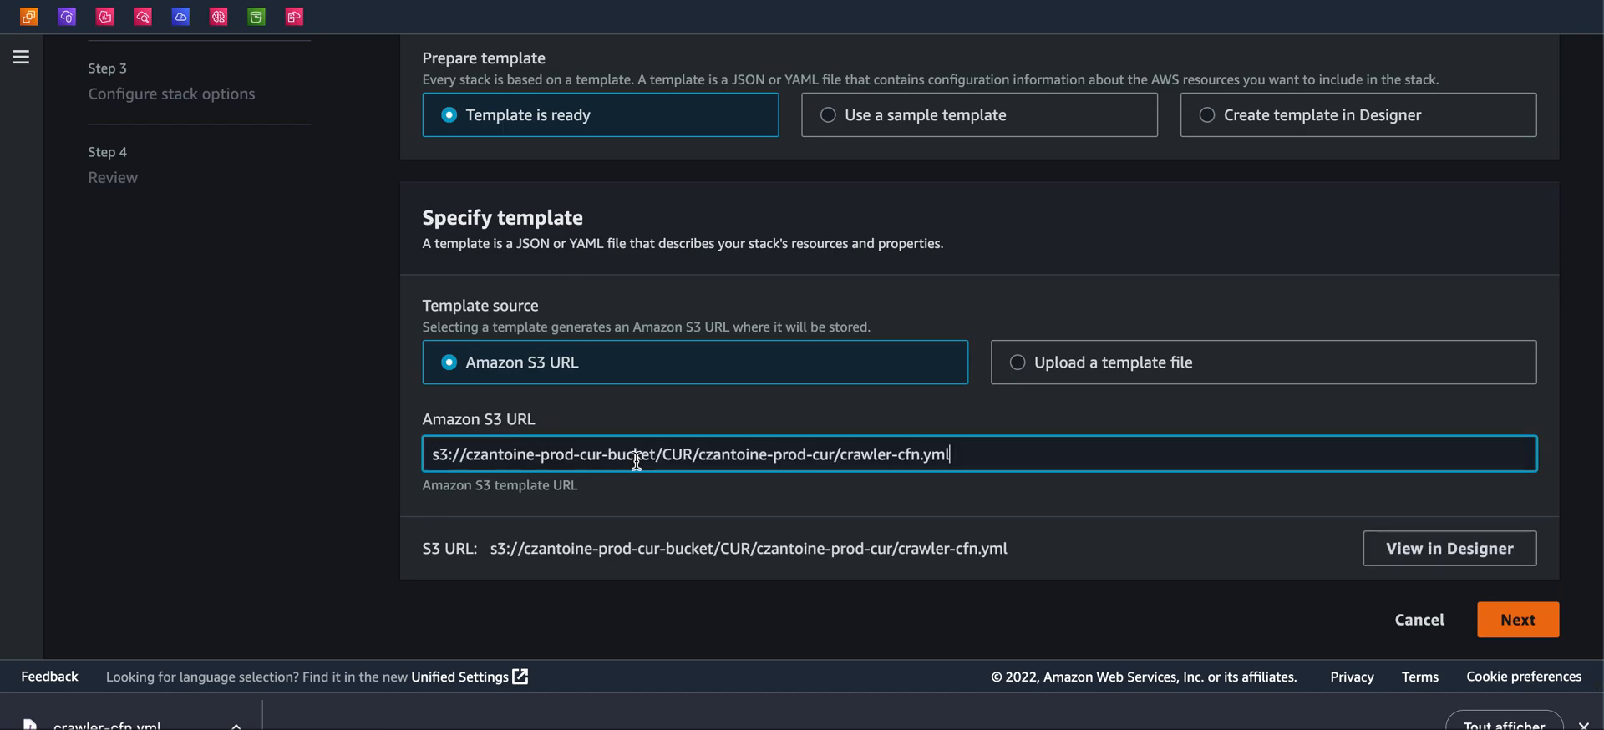
# Try to advance to the stack details step with the pasted S3 template URL
pyautogui.moveTo(440, 448); pyautogui.dragTo(934, 474)
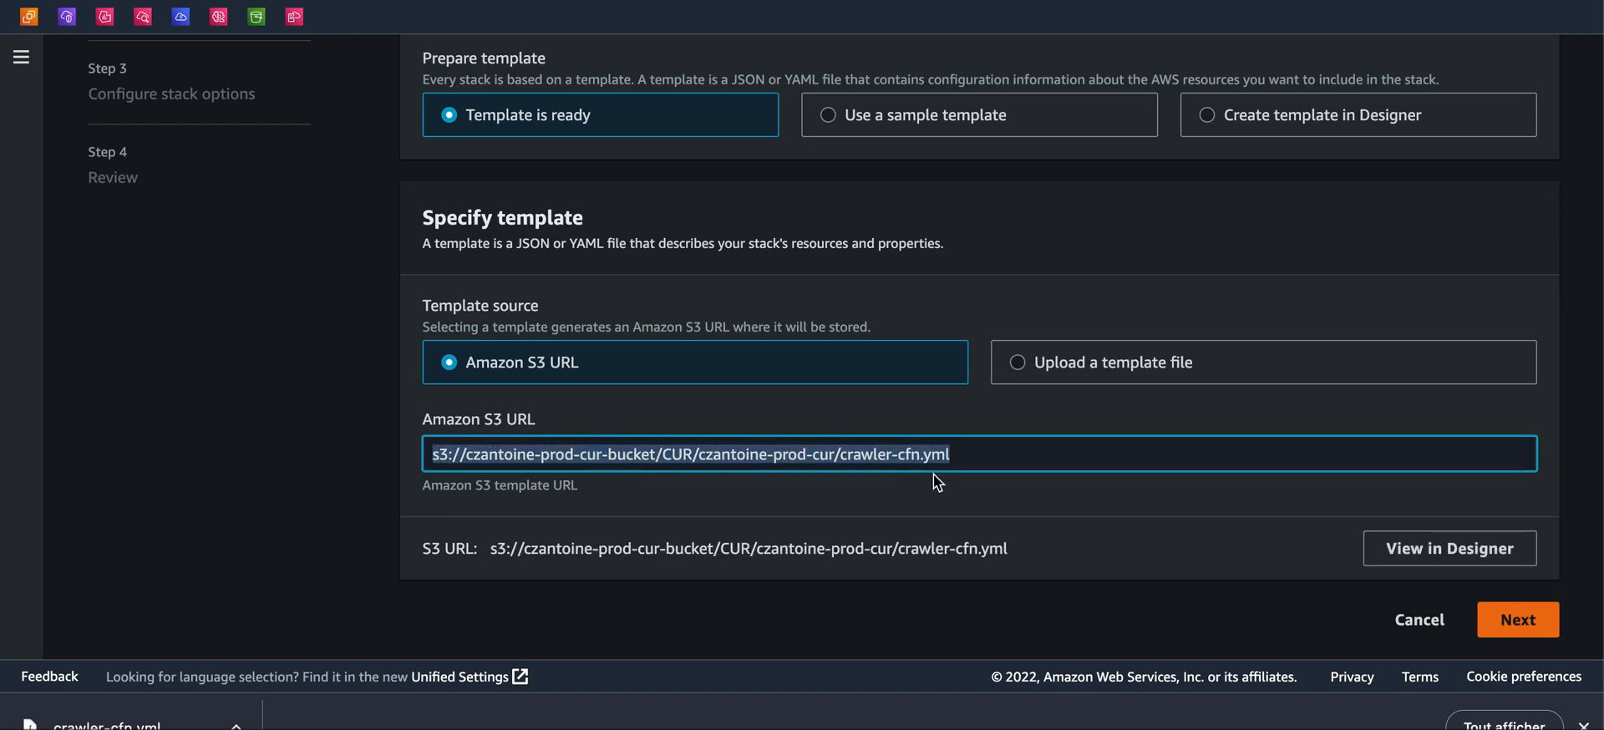
pyautogui.click(988, 433)
pyautogui.moveTo(470, 453); pyautogui.dragTo(837, 447)
pyautogui.click(740, 454)
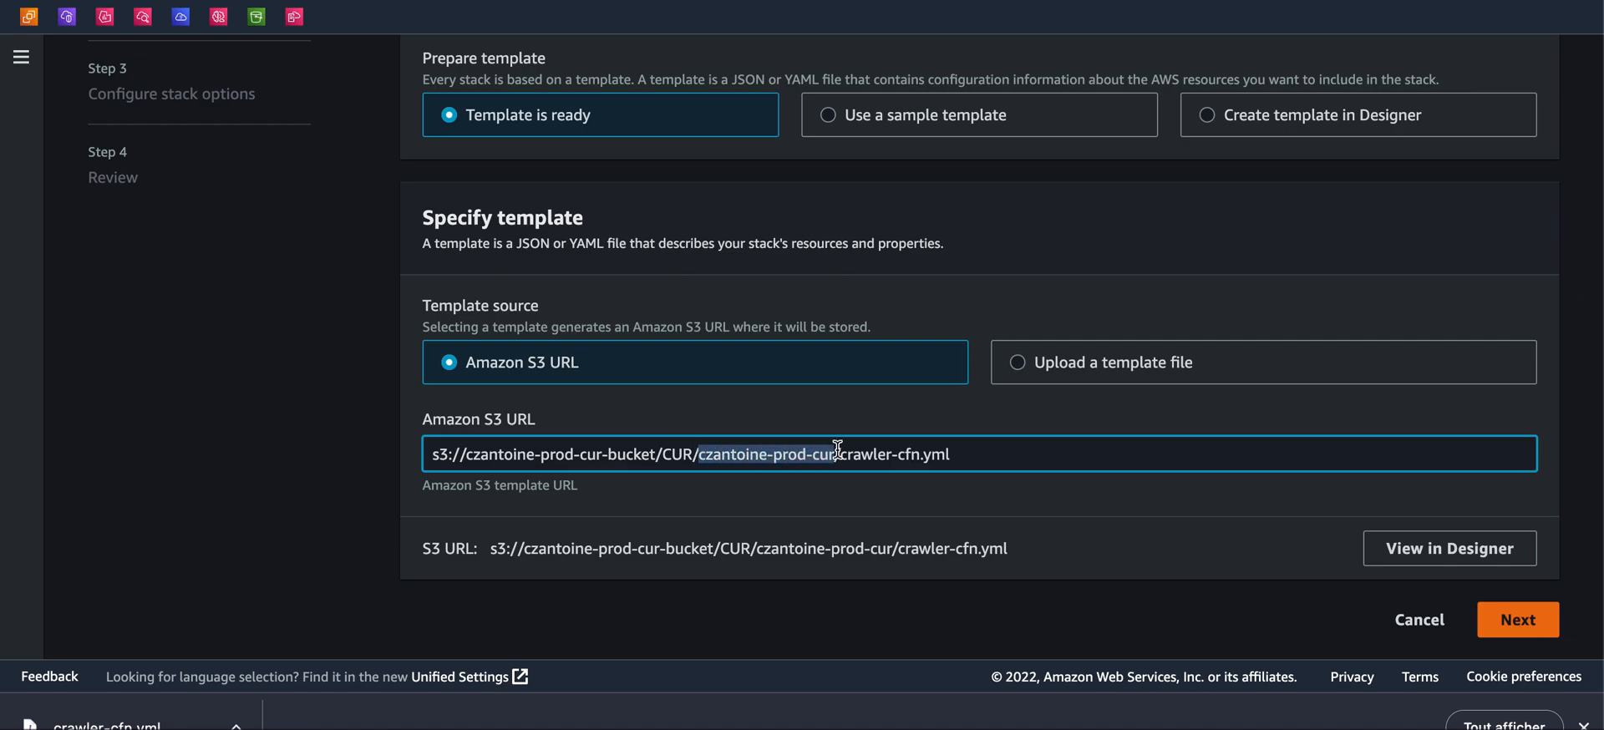
pyautogui.click(850, 455)
pyautogui.moveTo(834, 454); pyautogui.dragTo(946, 454)
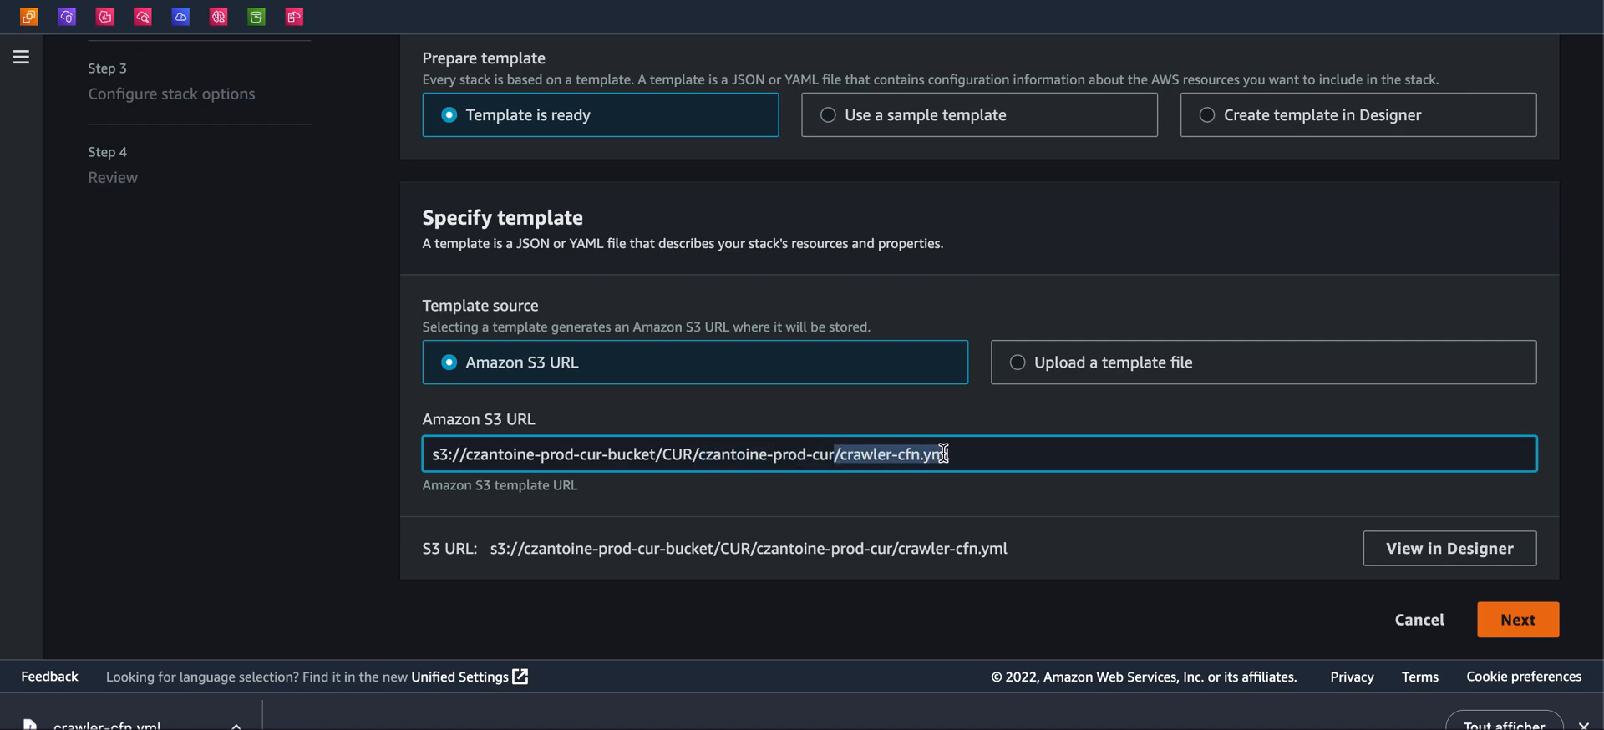
pyautogui.click(1086, 271)
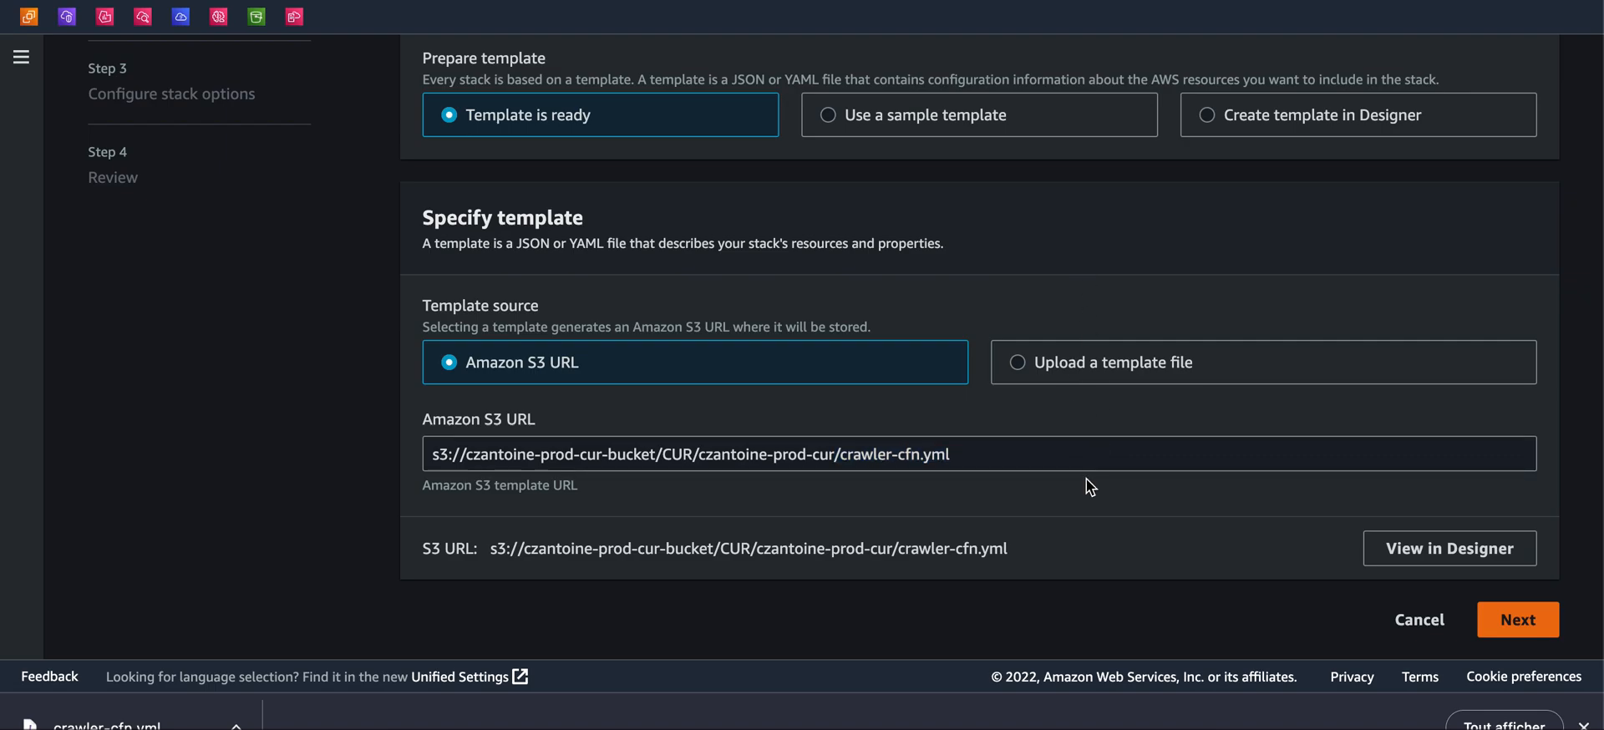
pyautogui.click(1510, 633)
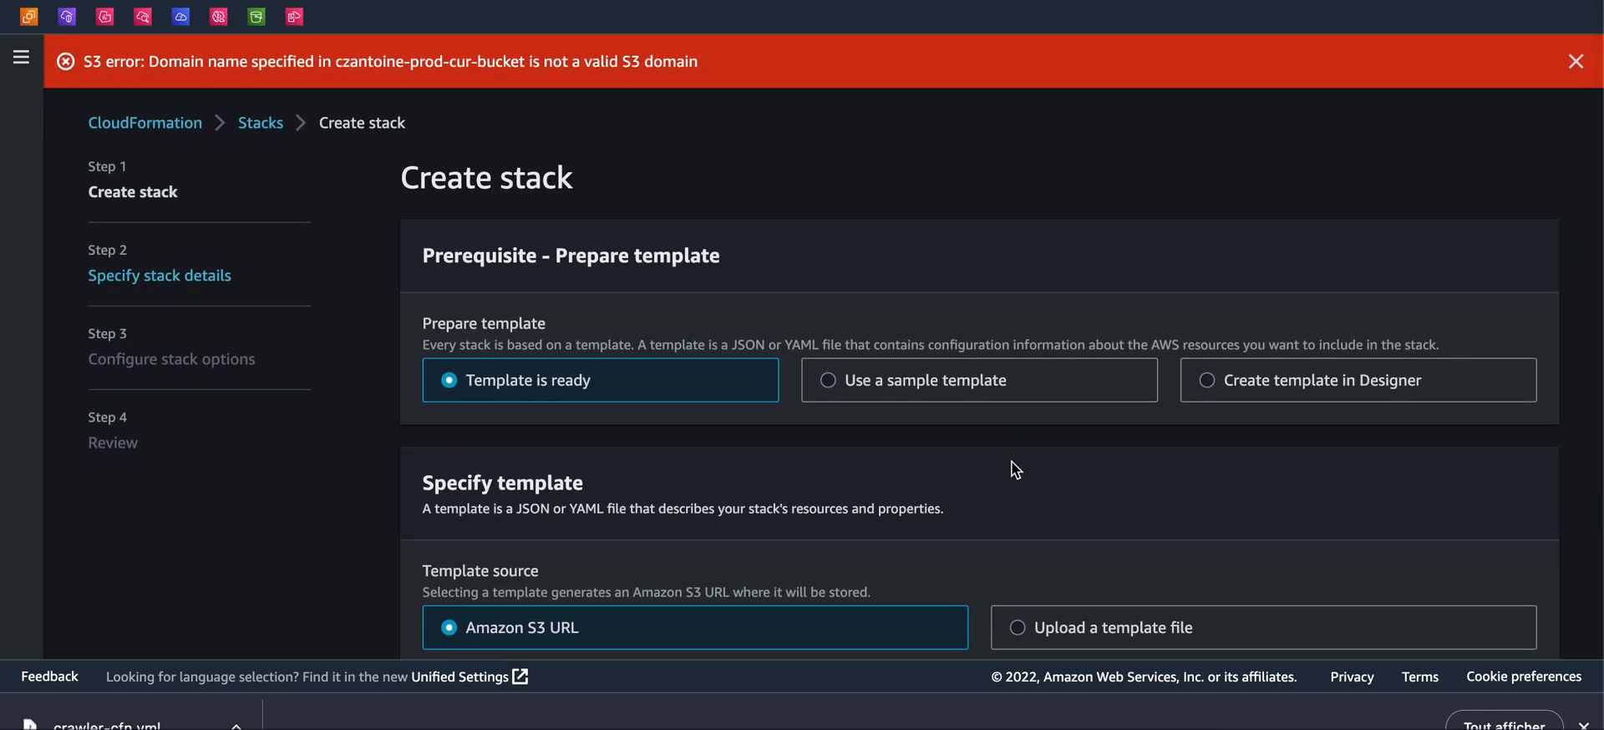
# Switch back to the S3 console and open czantoine-prod-cur-bucket
pyautogui.scroll(-3, 1015, 469)
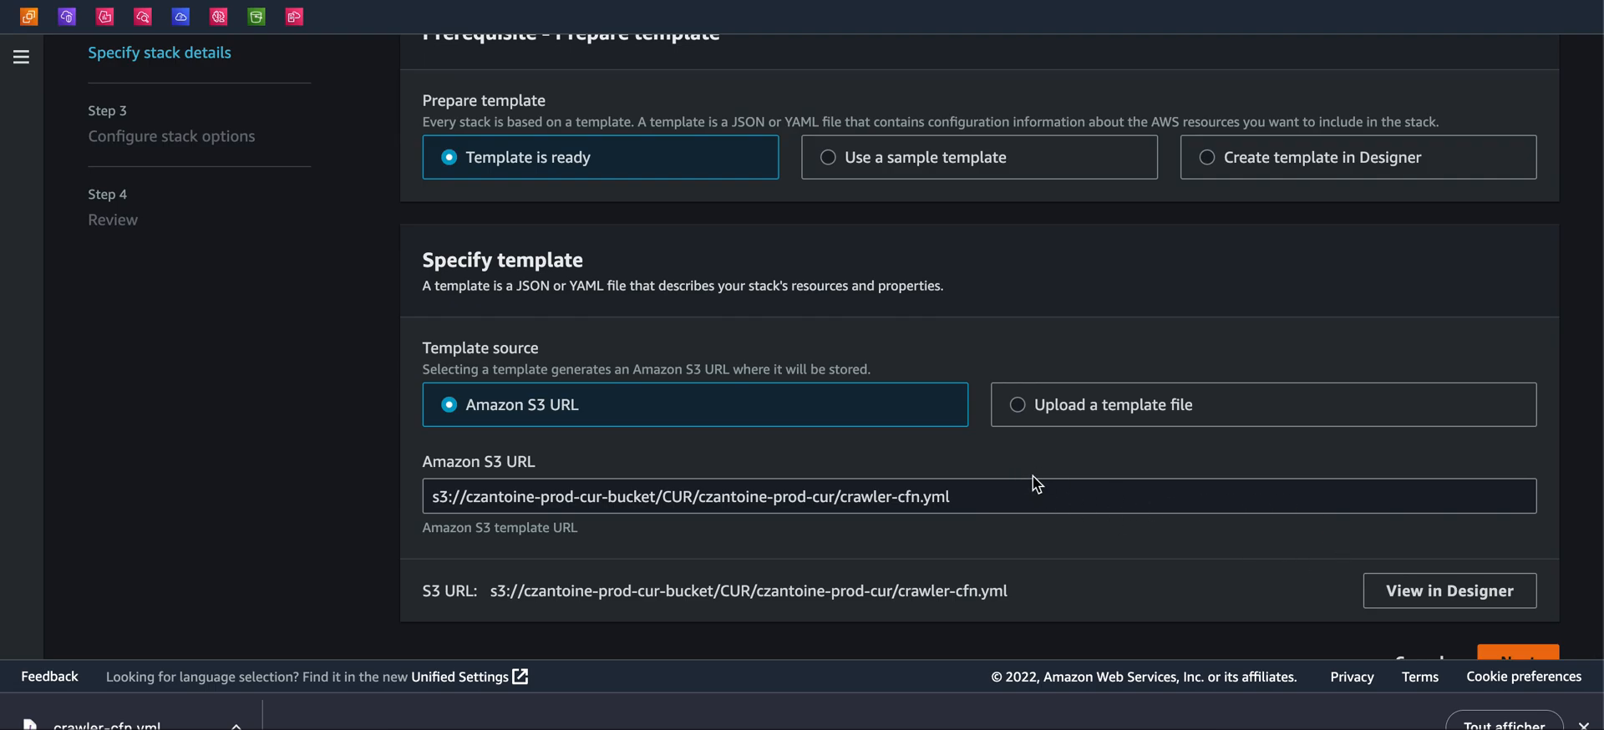
pyautogui.scroll(3, 649, 490)
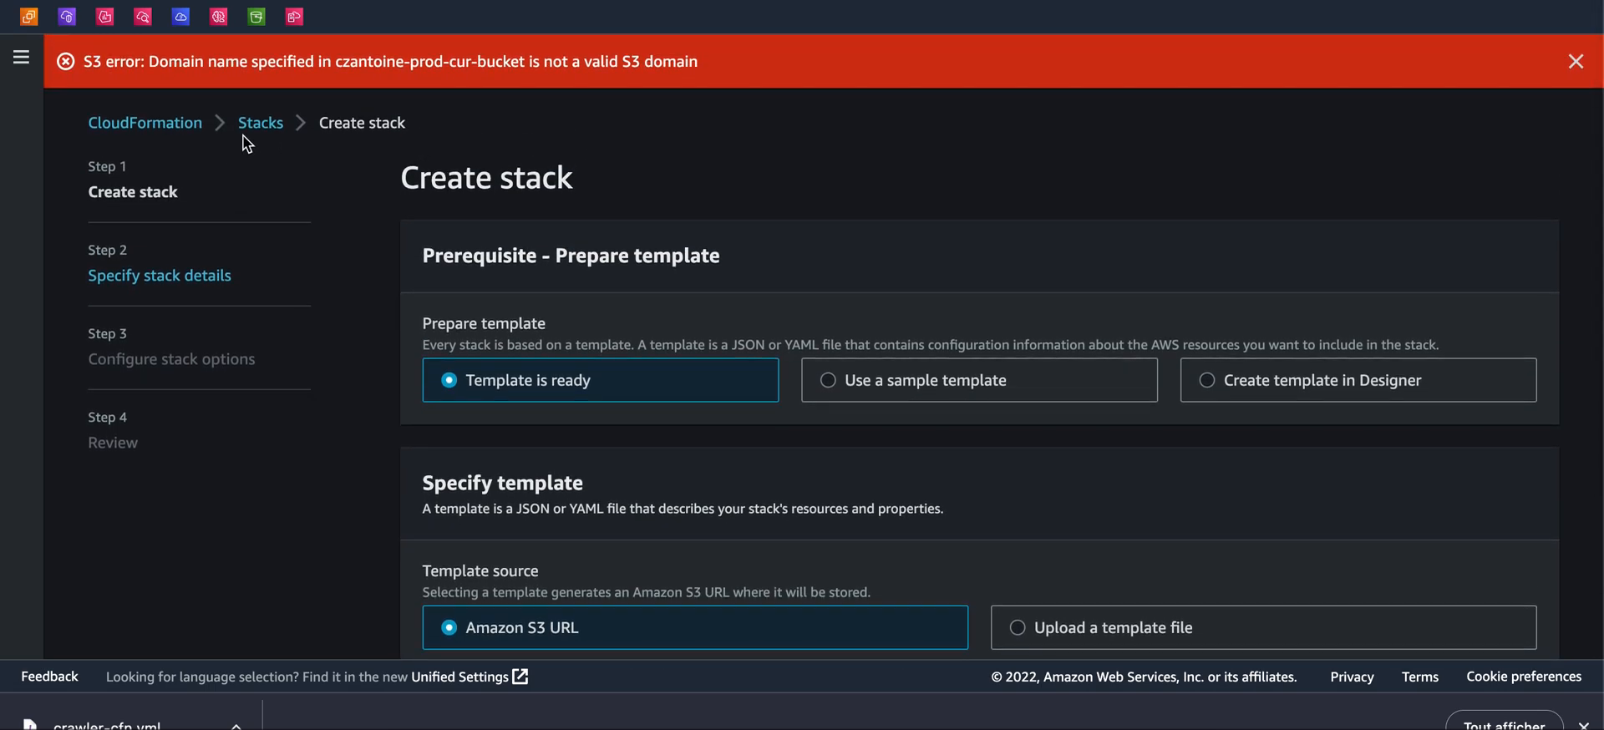
pyautogui.click(257, 17)
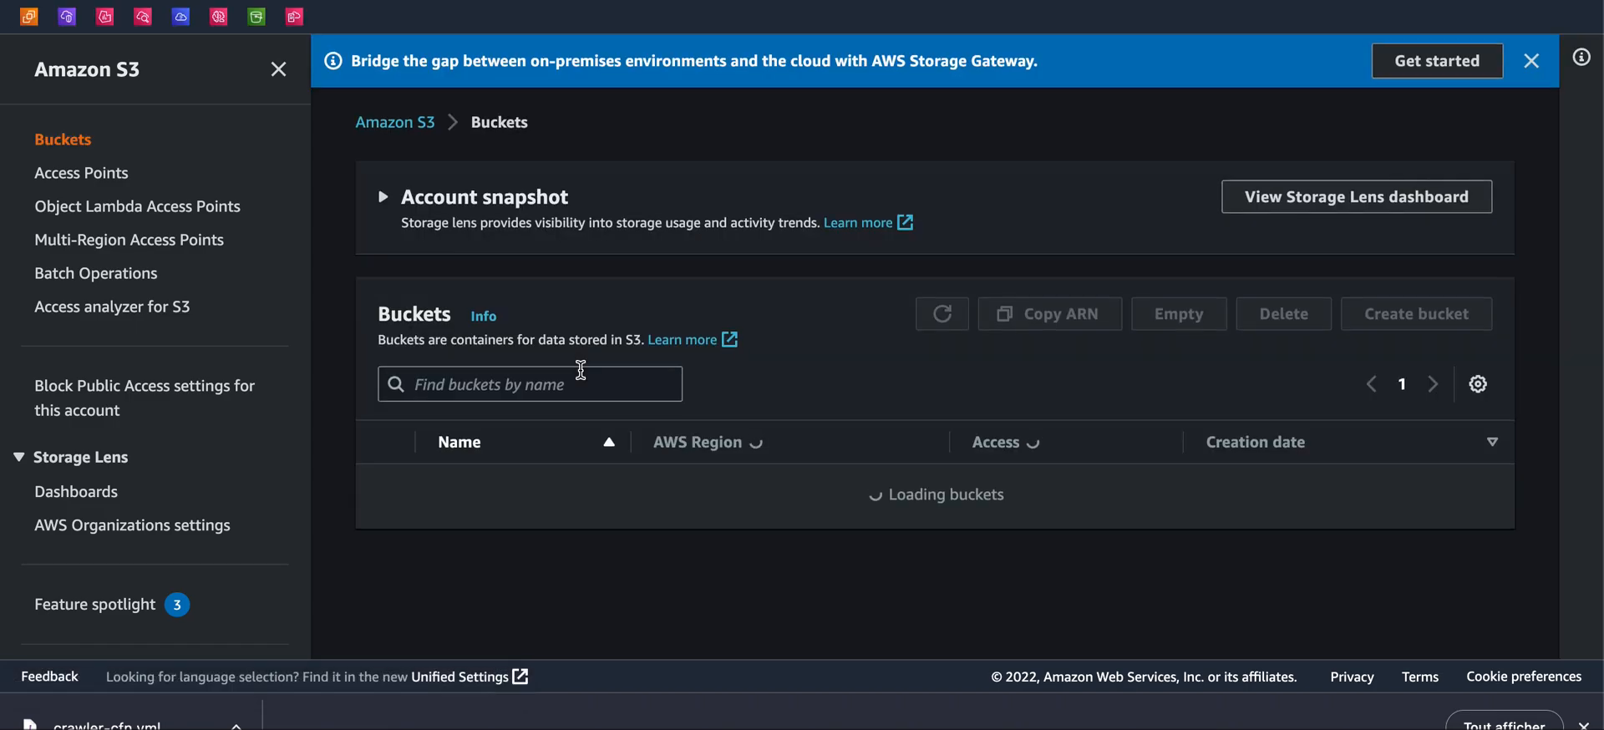
pyautogui.scroll(-3, 580, 368)
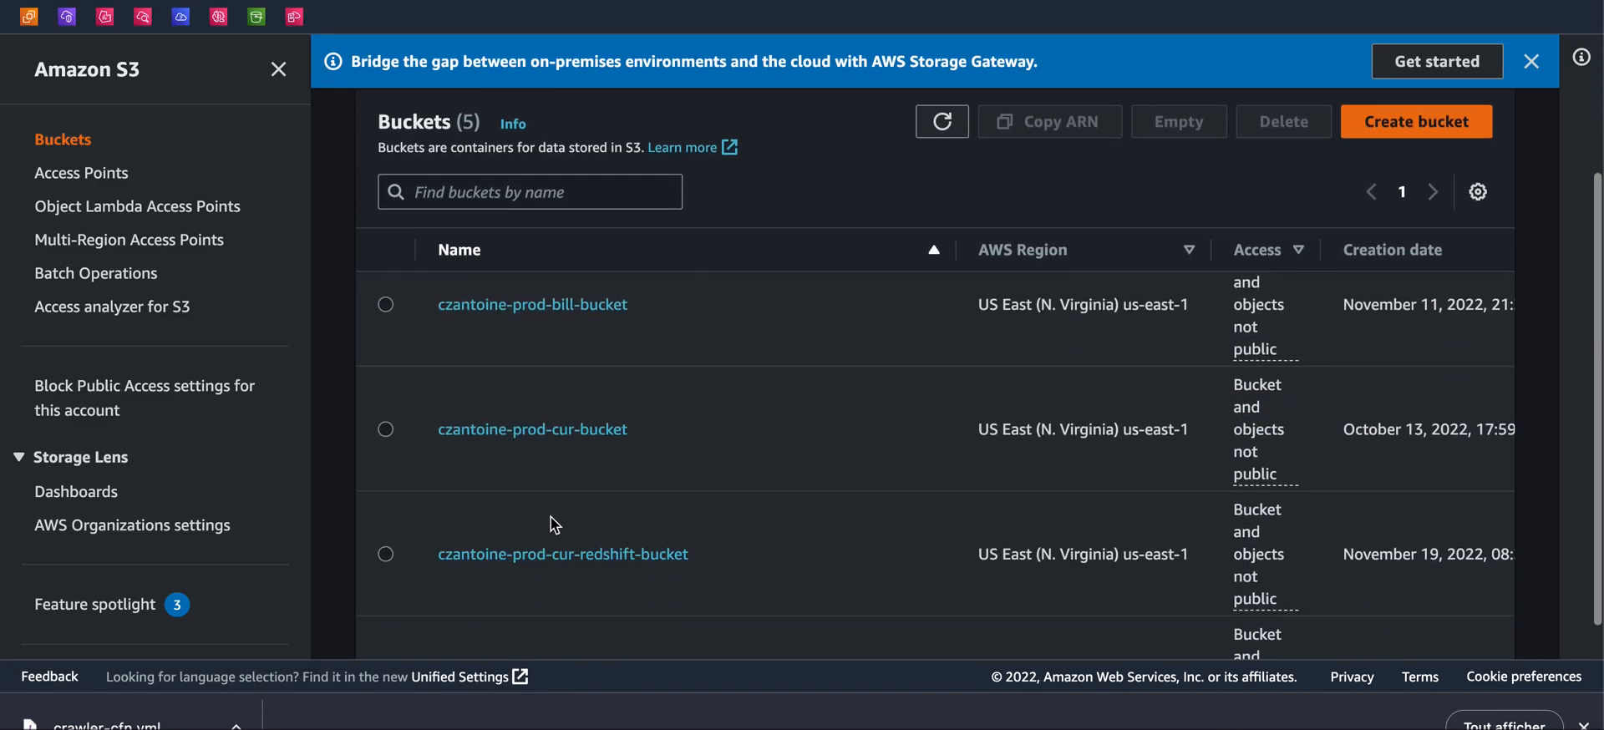
pyautogui.click(540, 433)
pyautogui.scroll(-1, 464, 579)
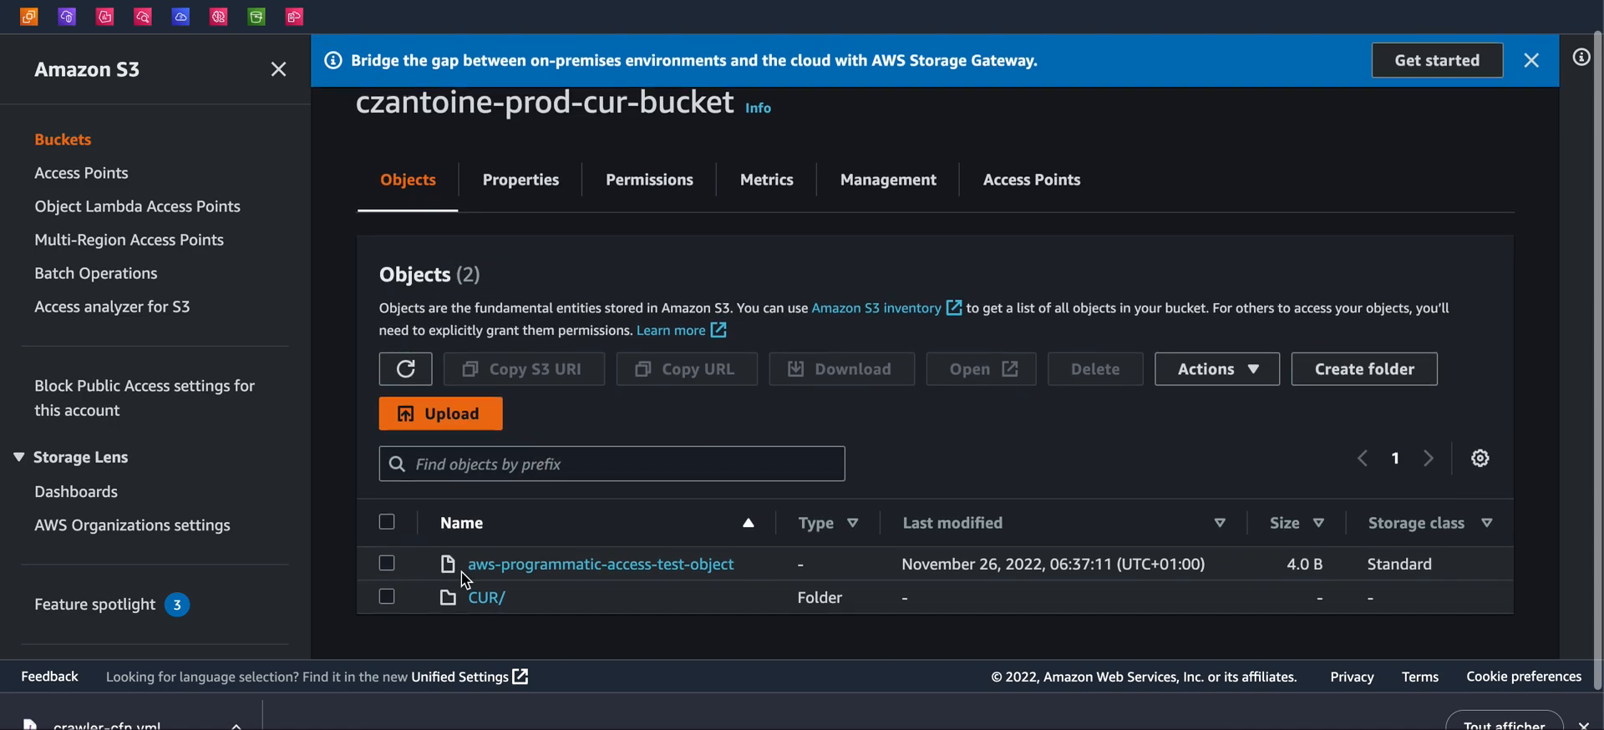
# Open CUR/czantoine-prod-cur/ in the bucket, select crawler-cfn.yml and copy its object URL
pyautogui.click(485, 598)
pyautogui.click(497, 600)
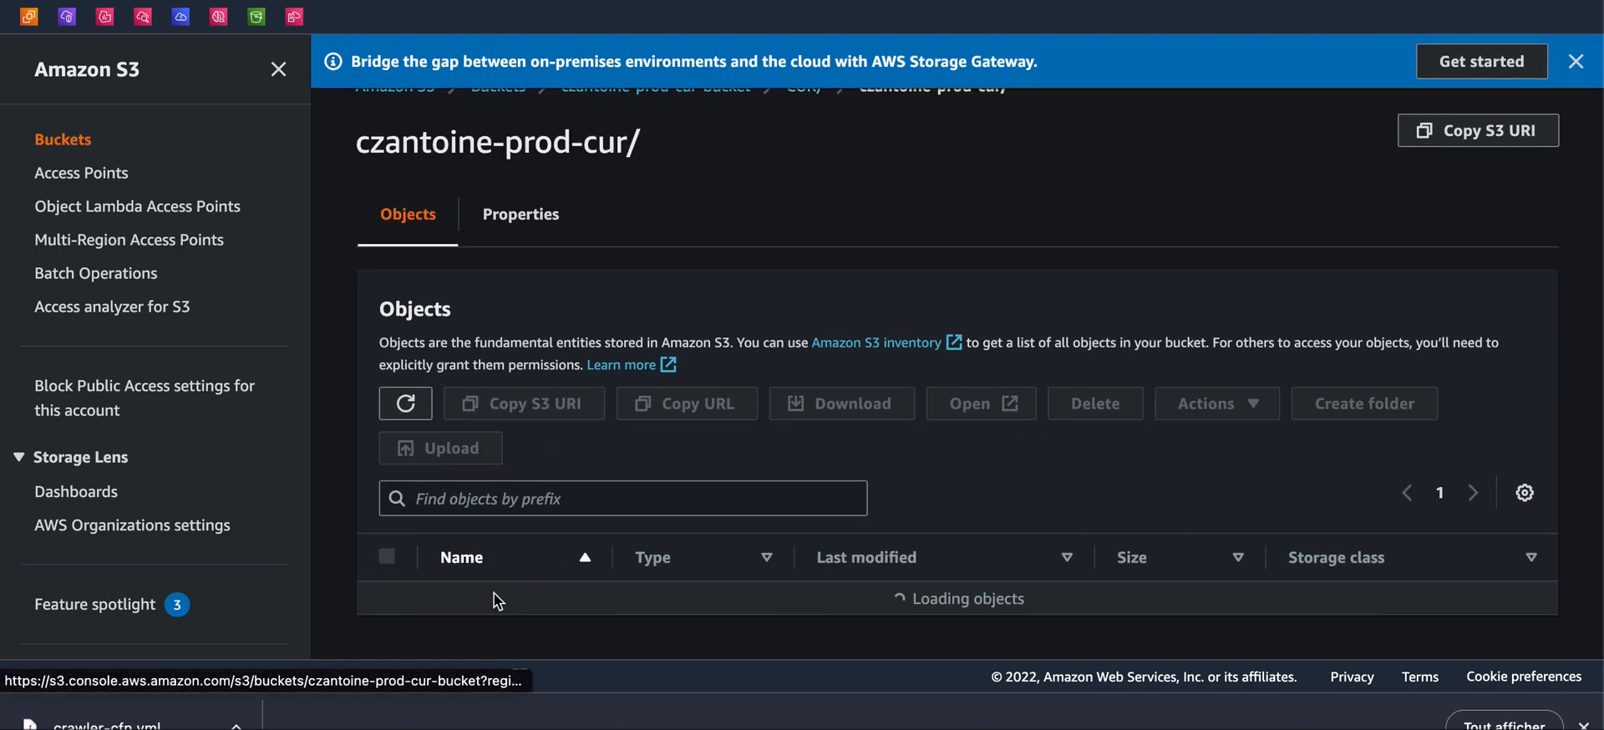
pyautogui.scroll(-2, 497, 599)
pyautogui.click(387, 565)
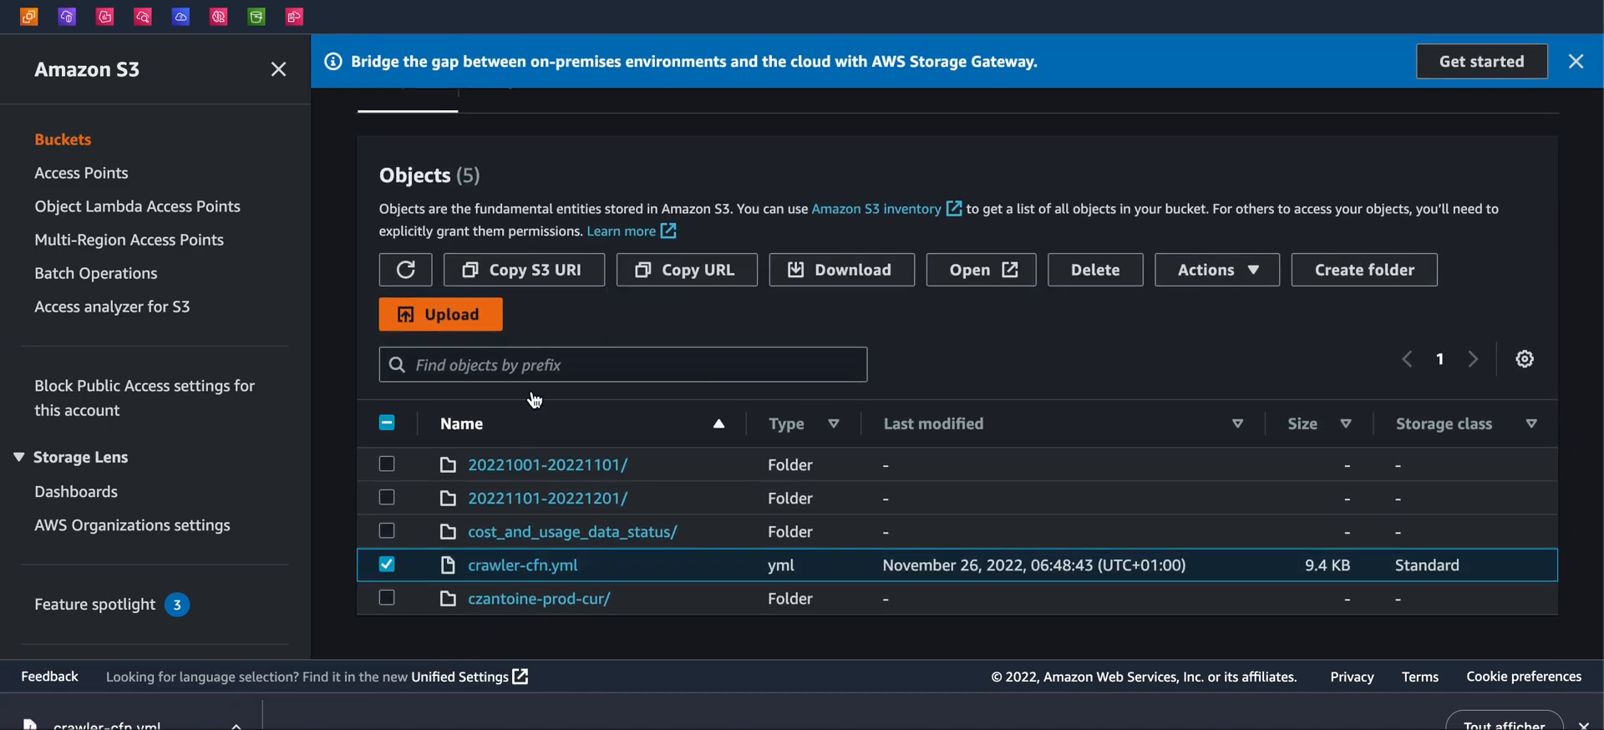
pyautogui.click(676, 276)
# Return to CloudFormation and start creating a stack with new resources
pyautogui.hotkey('ctrl', 'Tab')
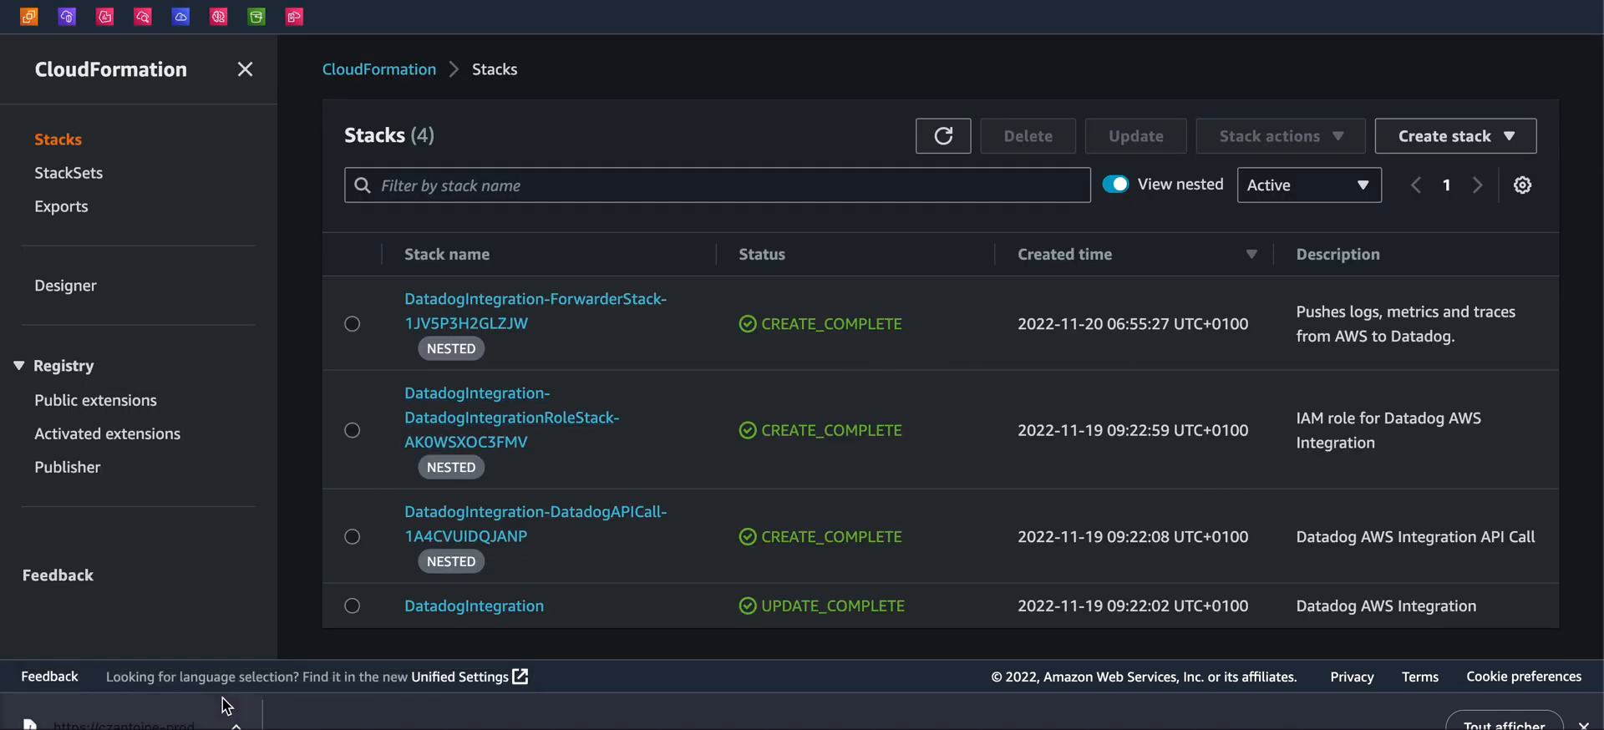
pyautogui.click(201, 720)
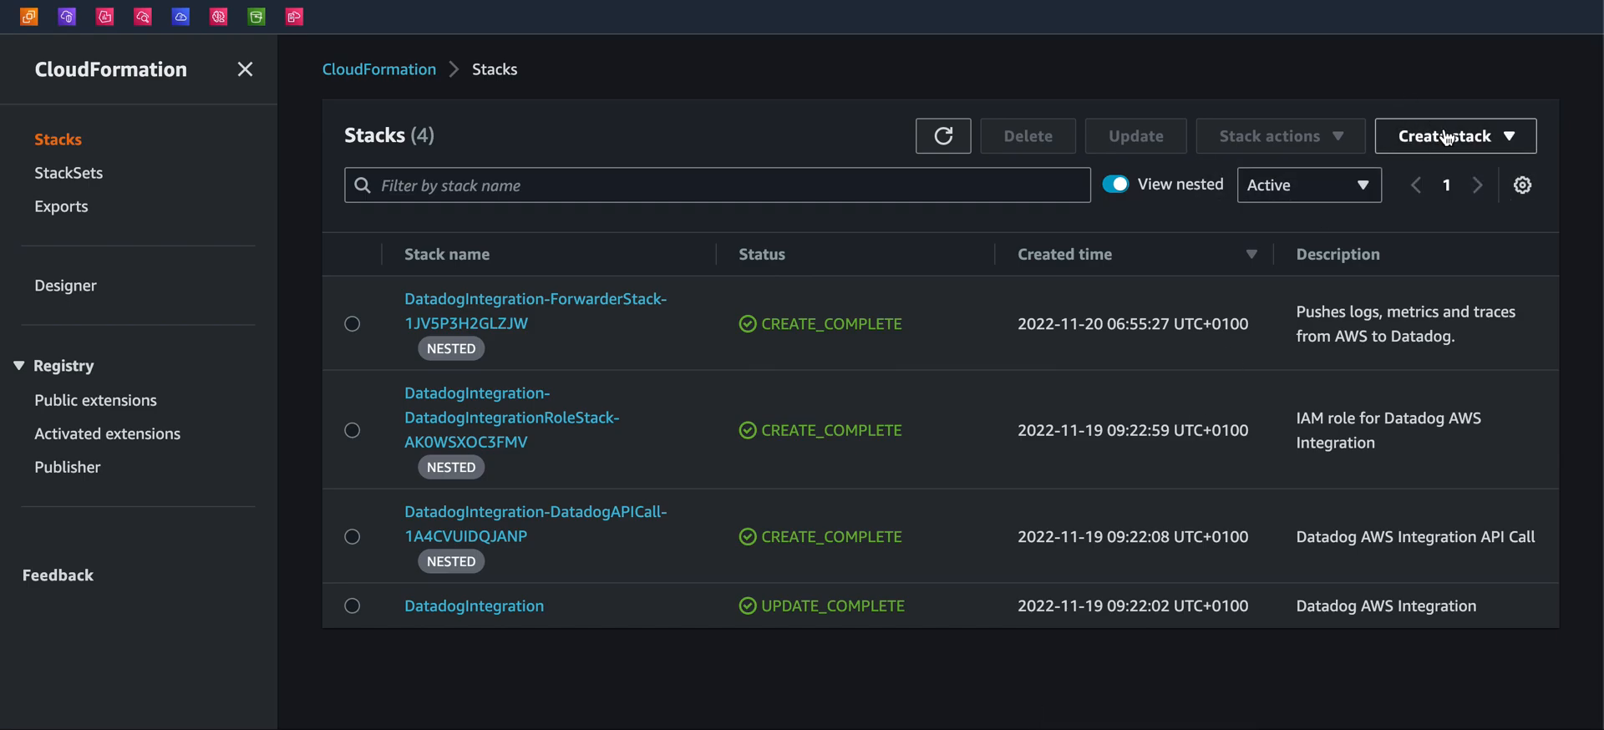
pyautogui.click(1447, 138)
pyautogui.click(1336, 168)
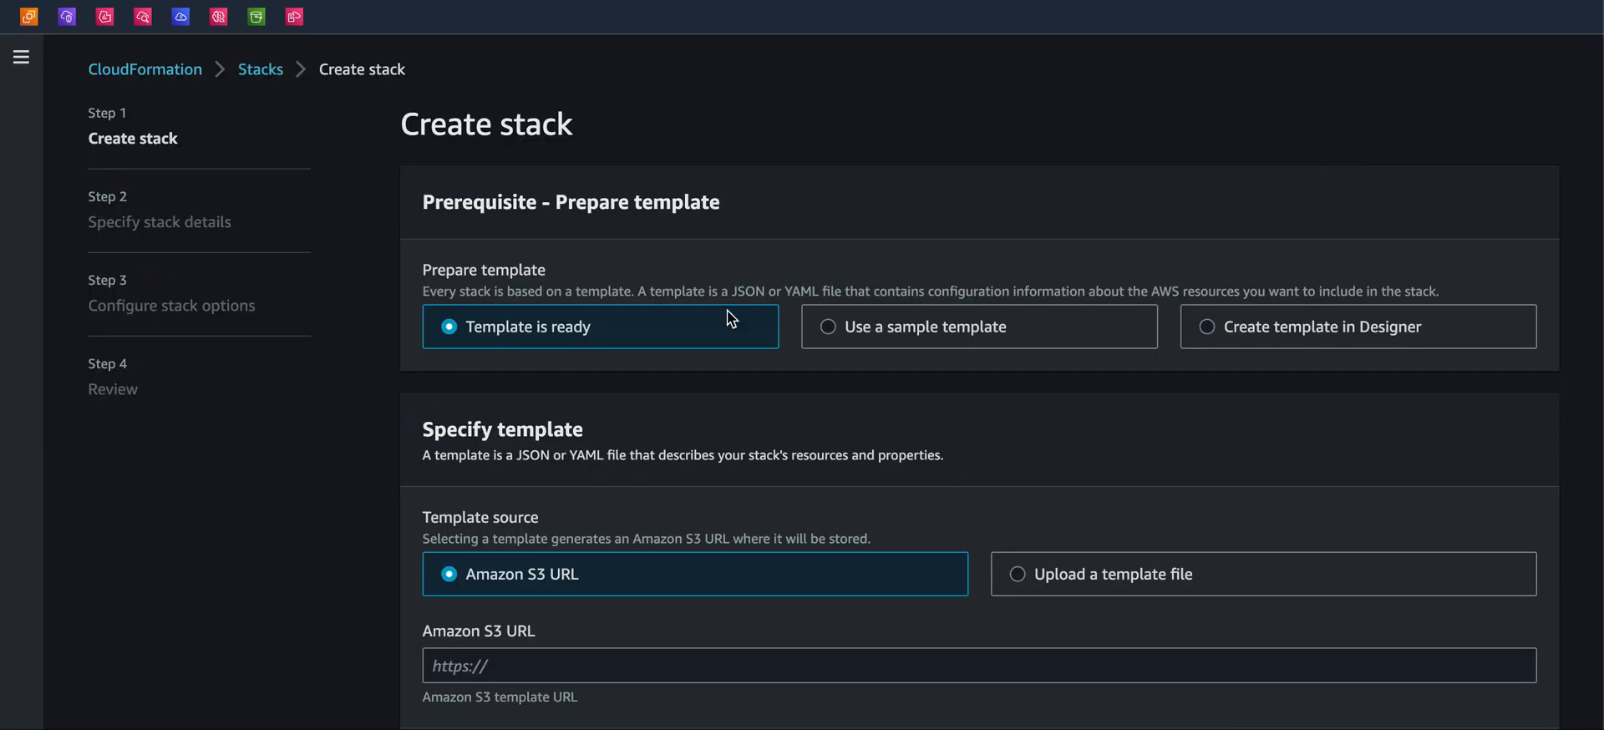
pyautogui.scroll(-3, 731, 319)
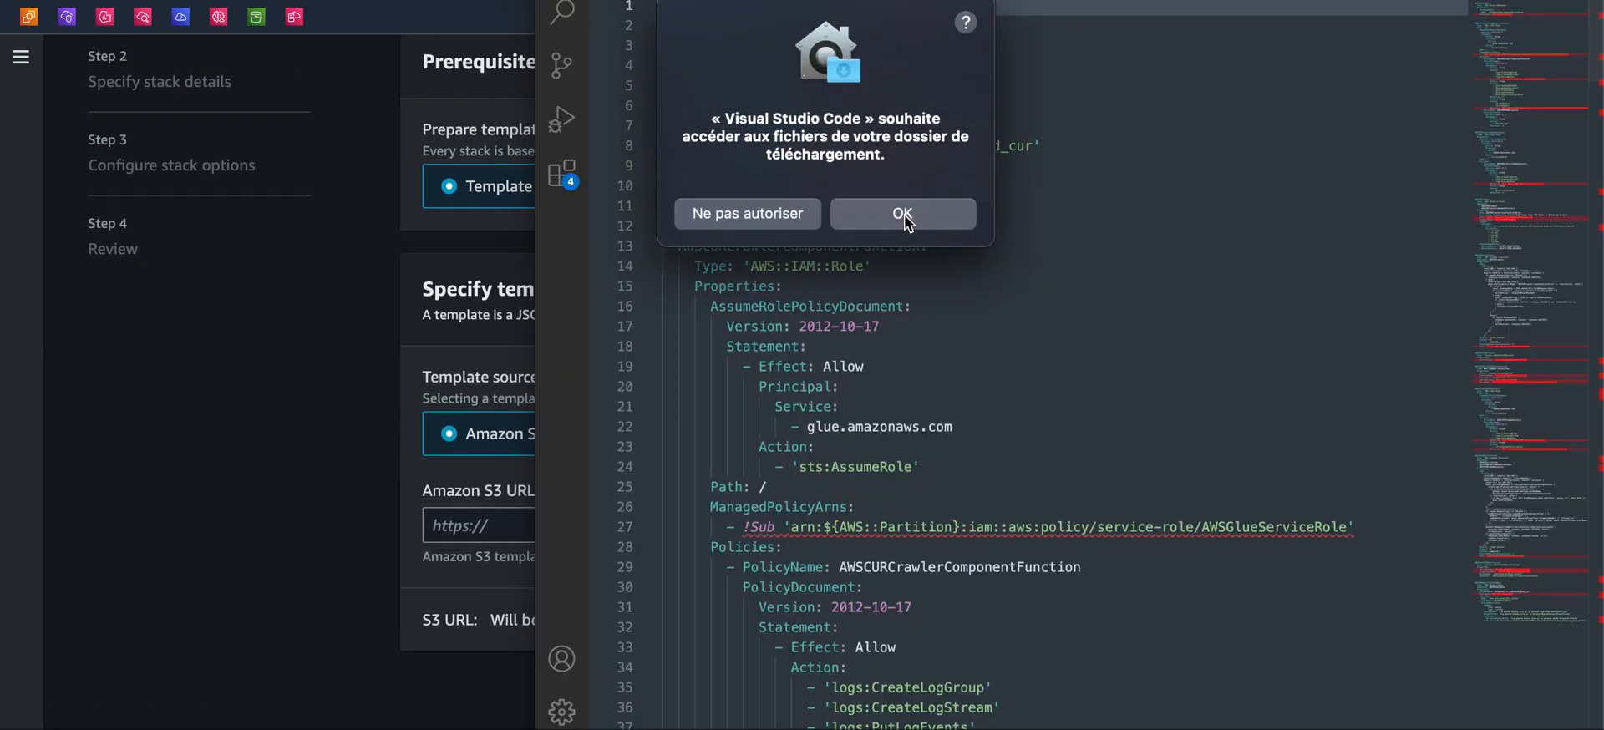
# Switch to Visual Studio Code, allow it to open the download, and read through the crawler-cfn.yml template
pyautogui.click(906, 219)
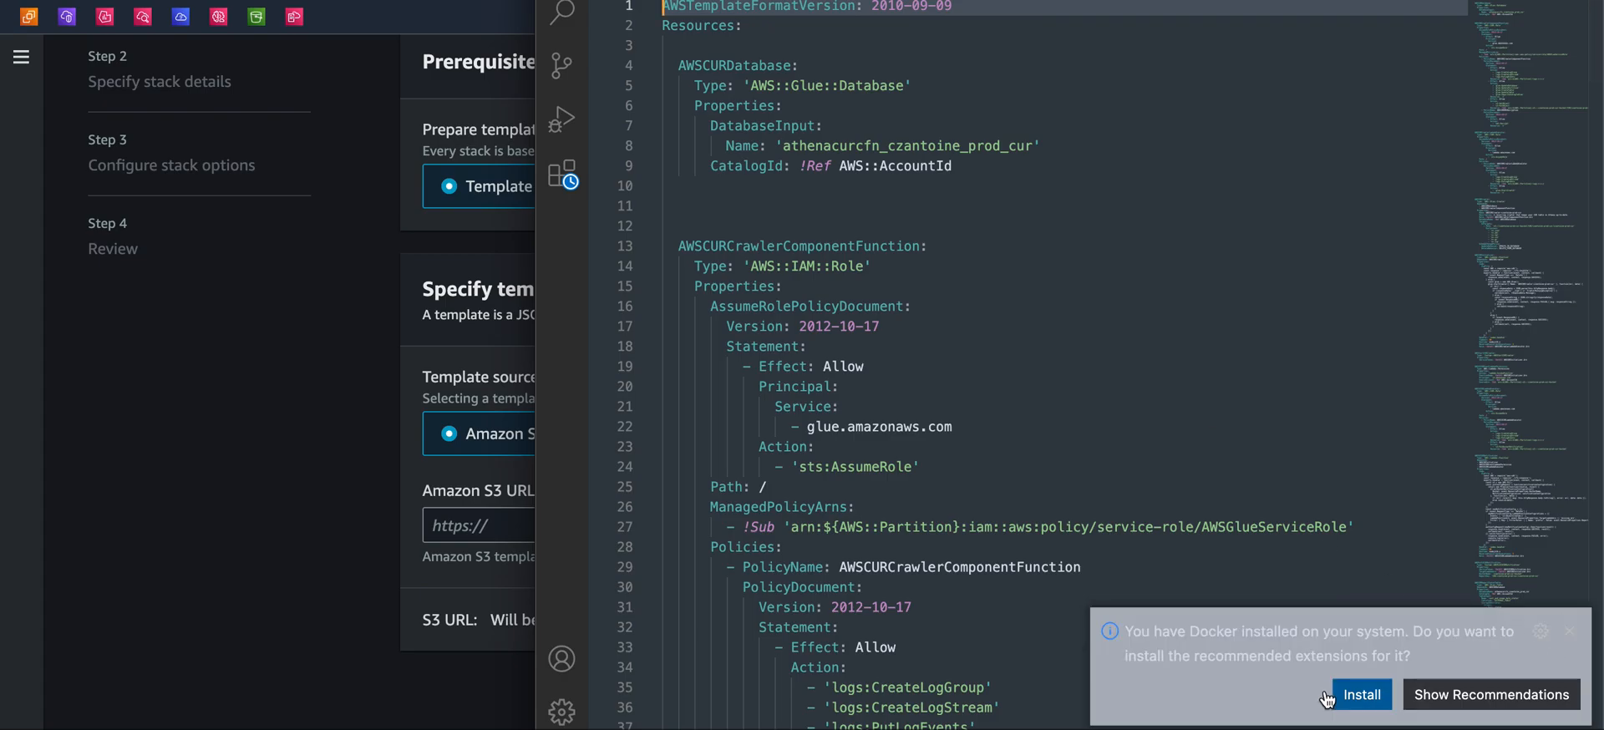
pyautogui.click(1289, 426)
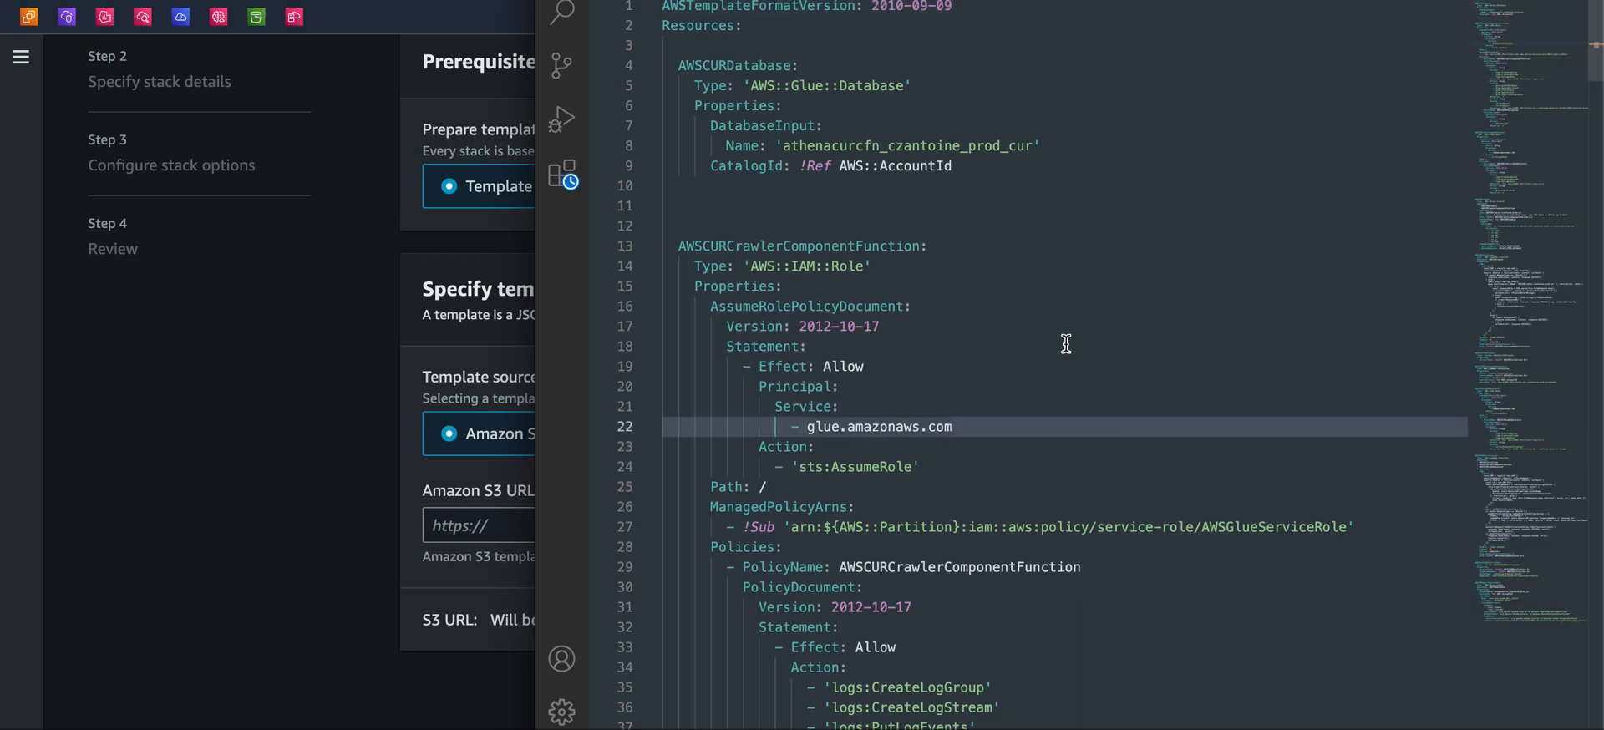
pyautogui.moveTo(769, 86); pyautogui.dragTo(902, 86)
pyautogui.click(910, 87)
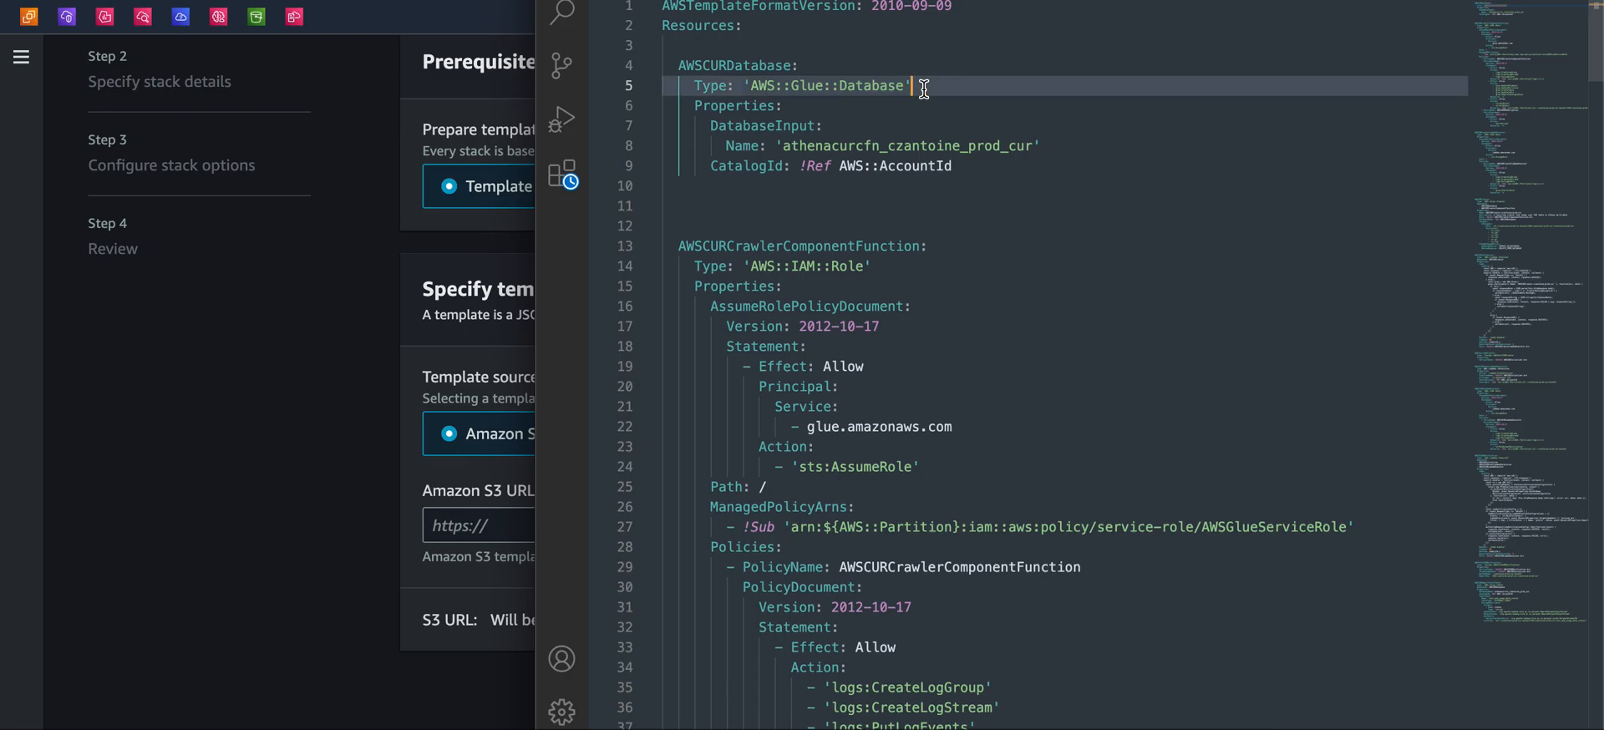
pyautogui.scroll(-5, 924, 84)
pyautogui.scroll(4, 924, 88)
pyautogui.scroll(-2, 887, 262)
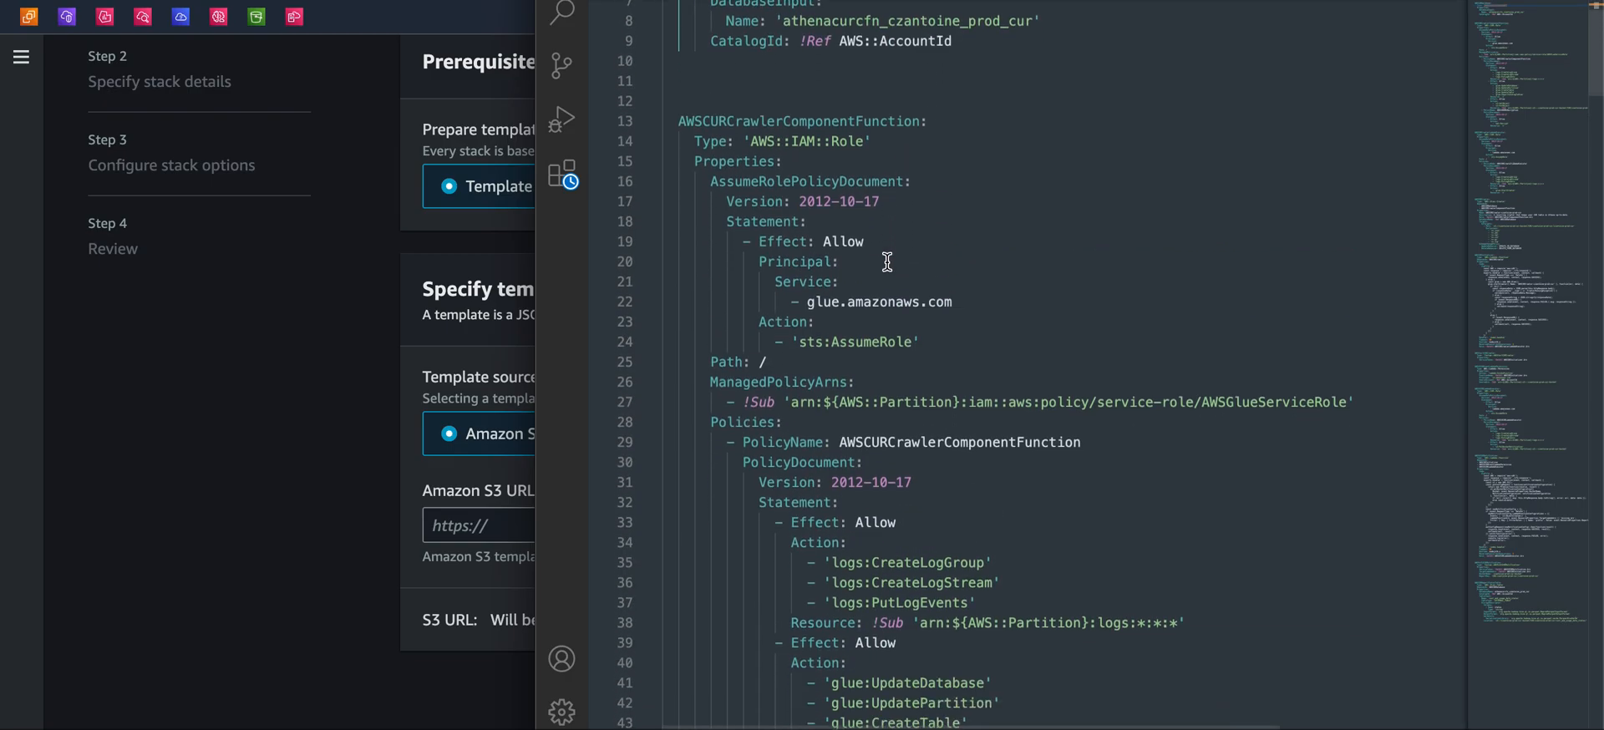
pyautogui.scroll(-10, 861, 177)
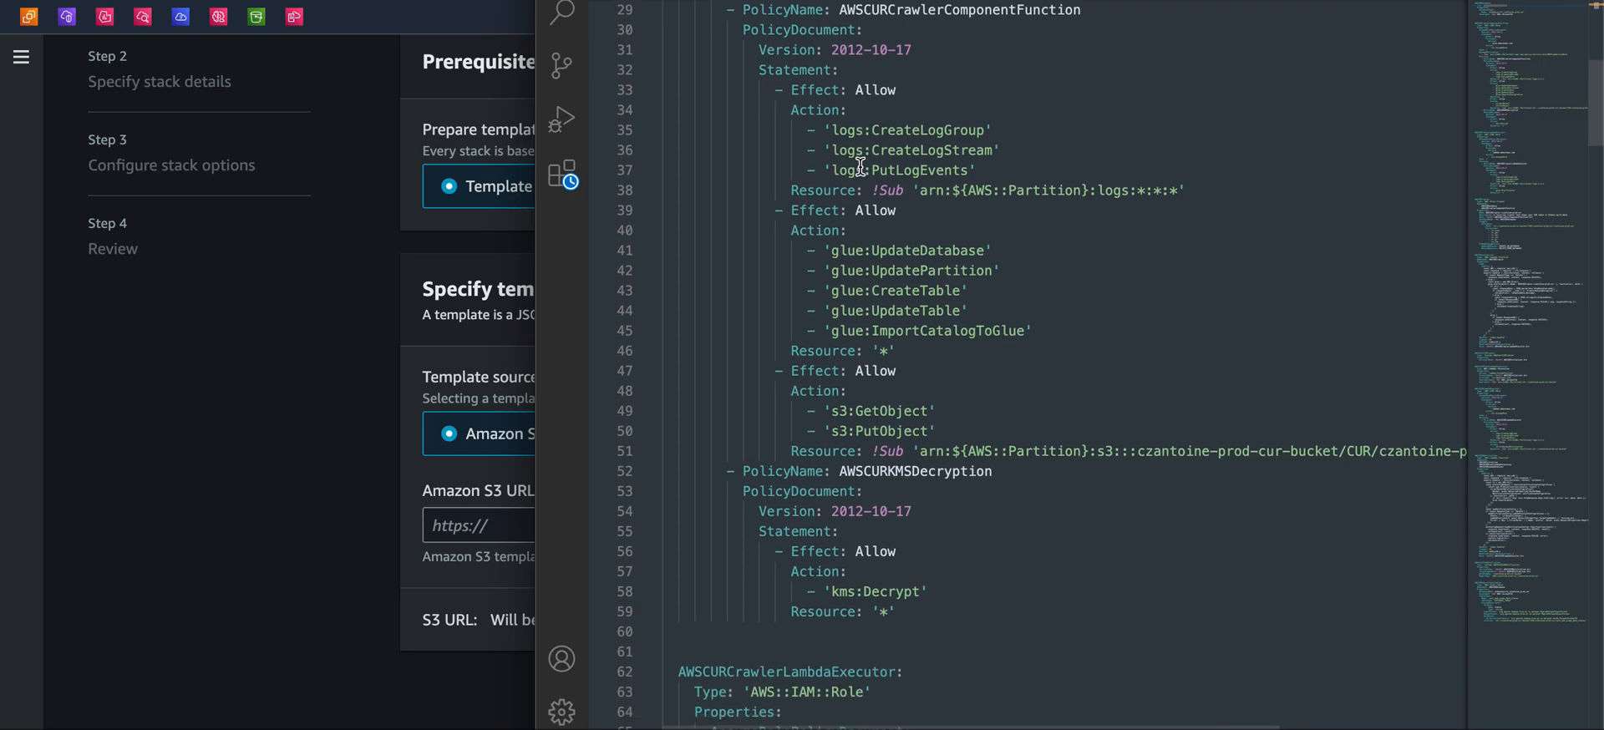
pyautogui.scroll(-12, 861, 167)
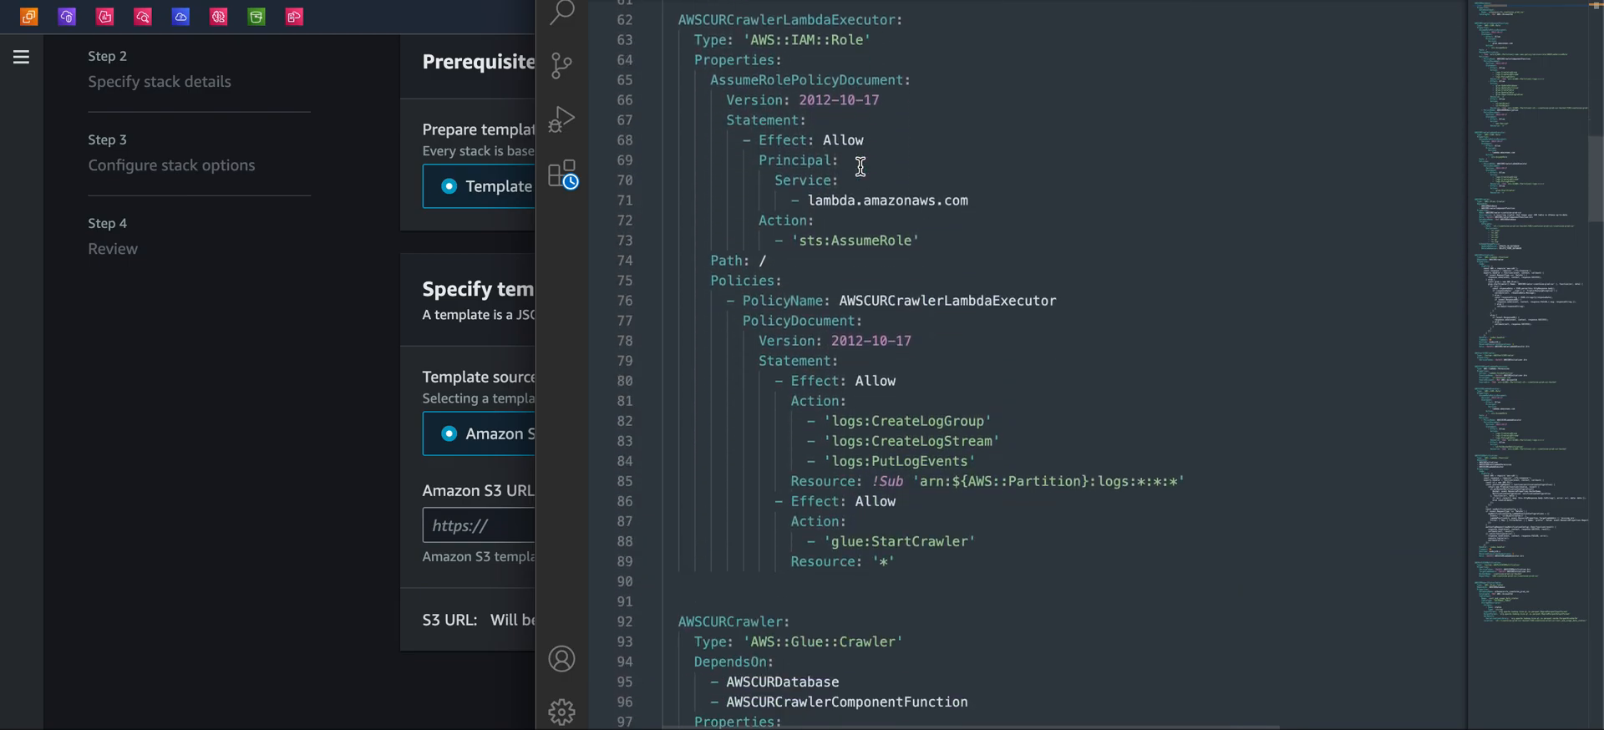
pyautogui.scroll(-10, 904, 224)
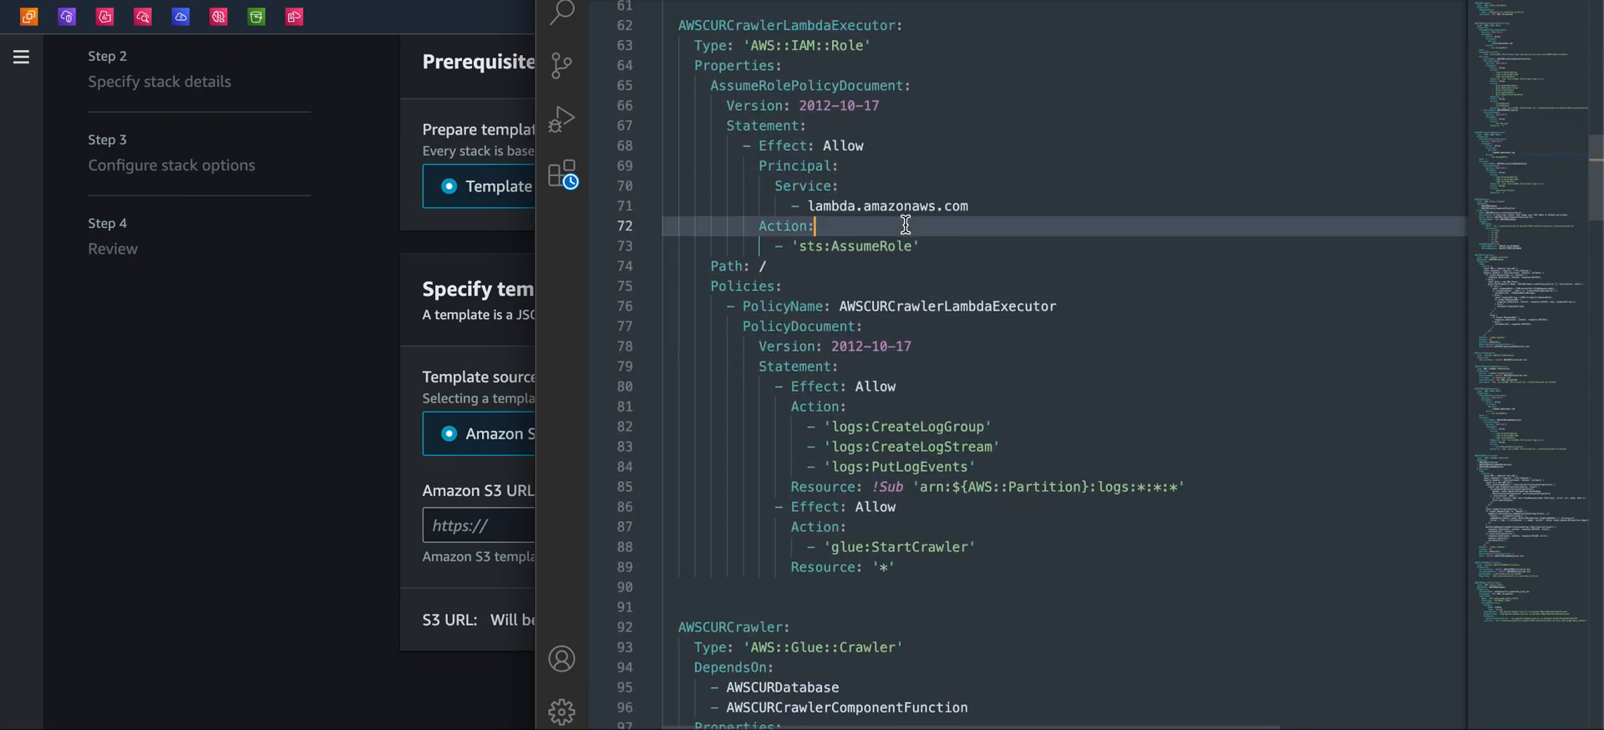
pyautogui.scroll(-6, 904, 224)
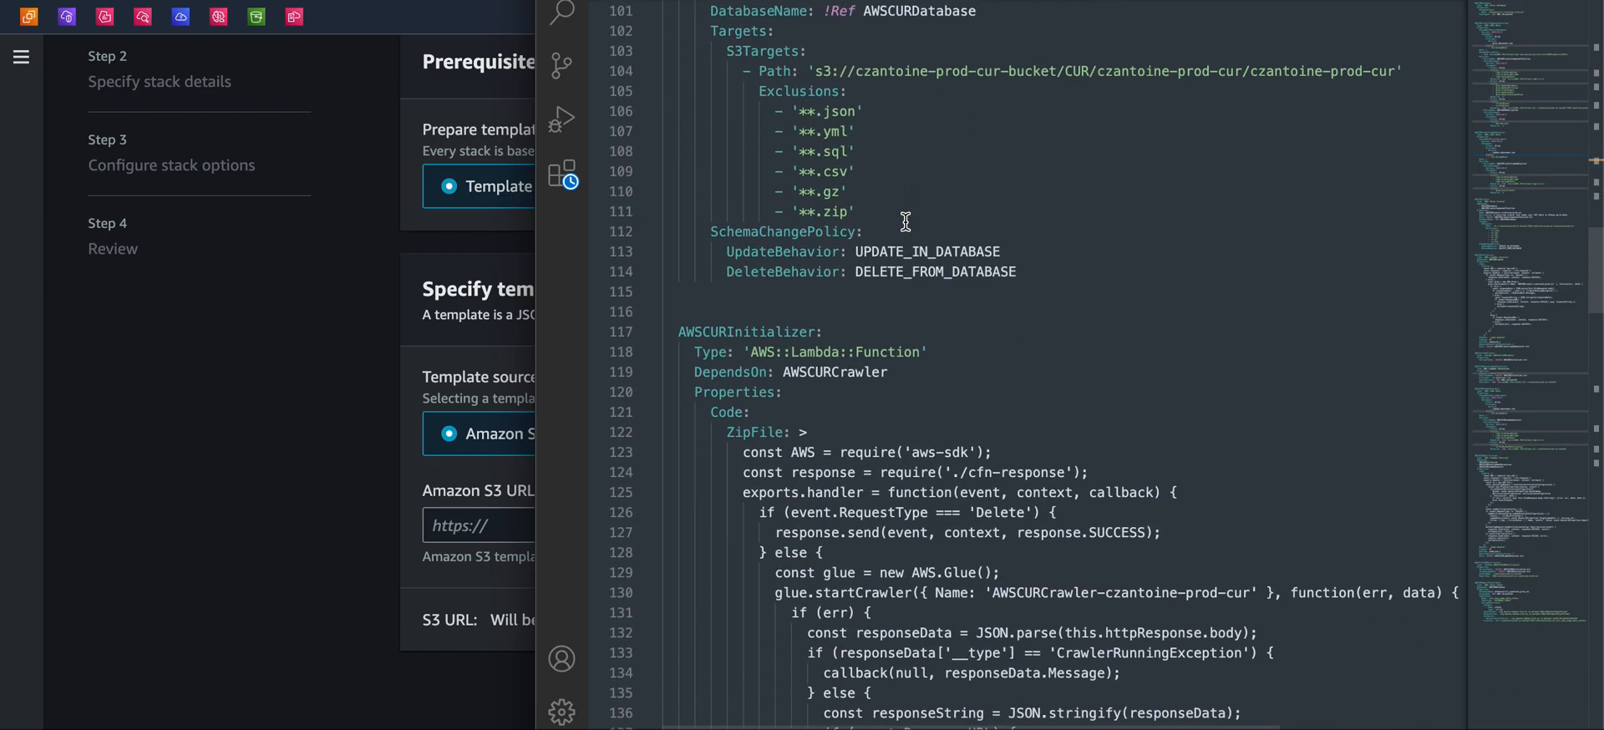
pyautogui.scroll(-20, 906, 221)
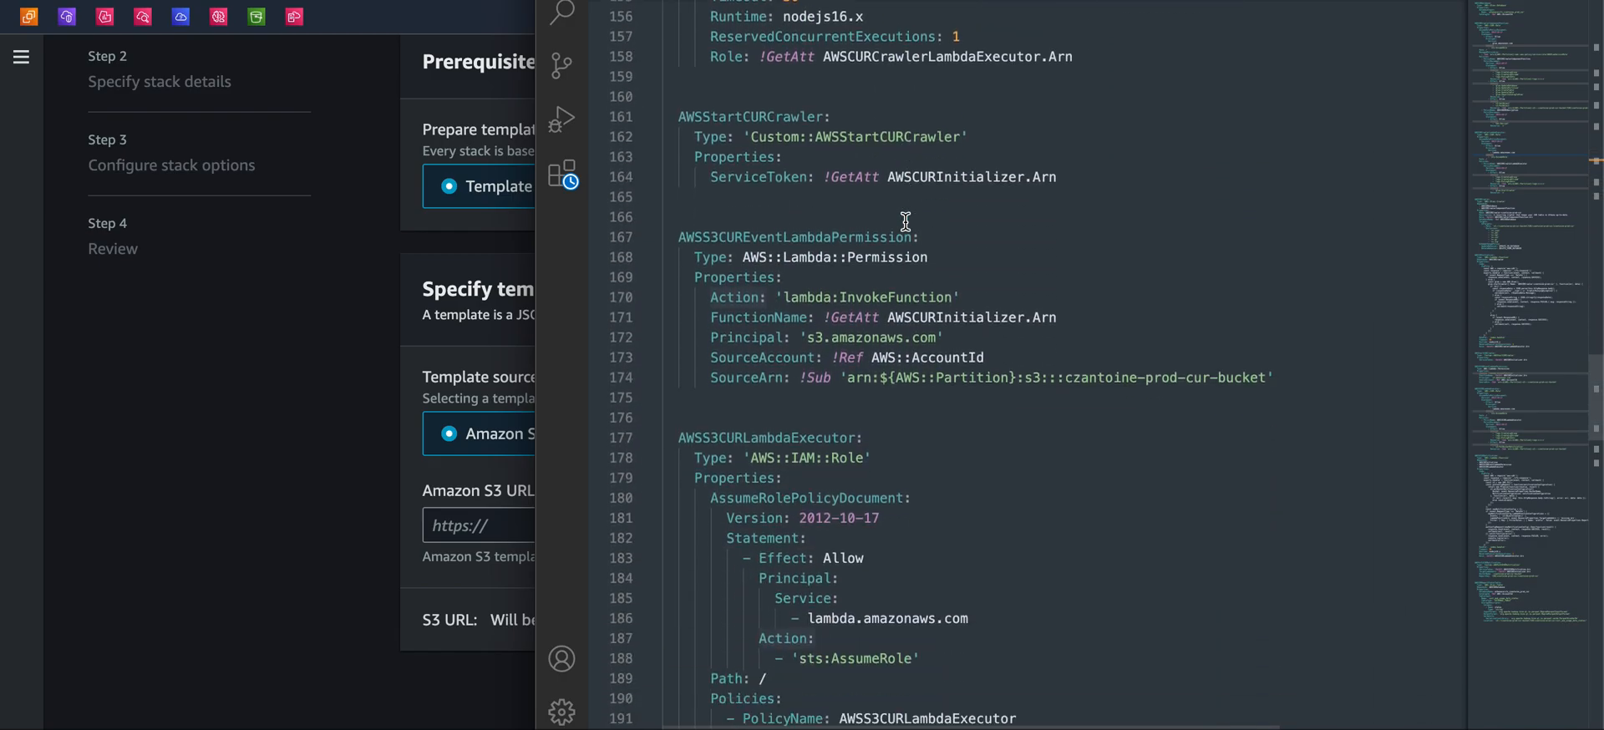
pyautogui.scroll(-20, 905, 221)
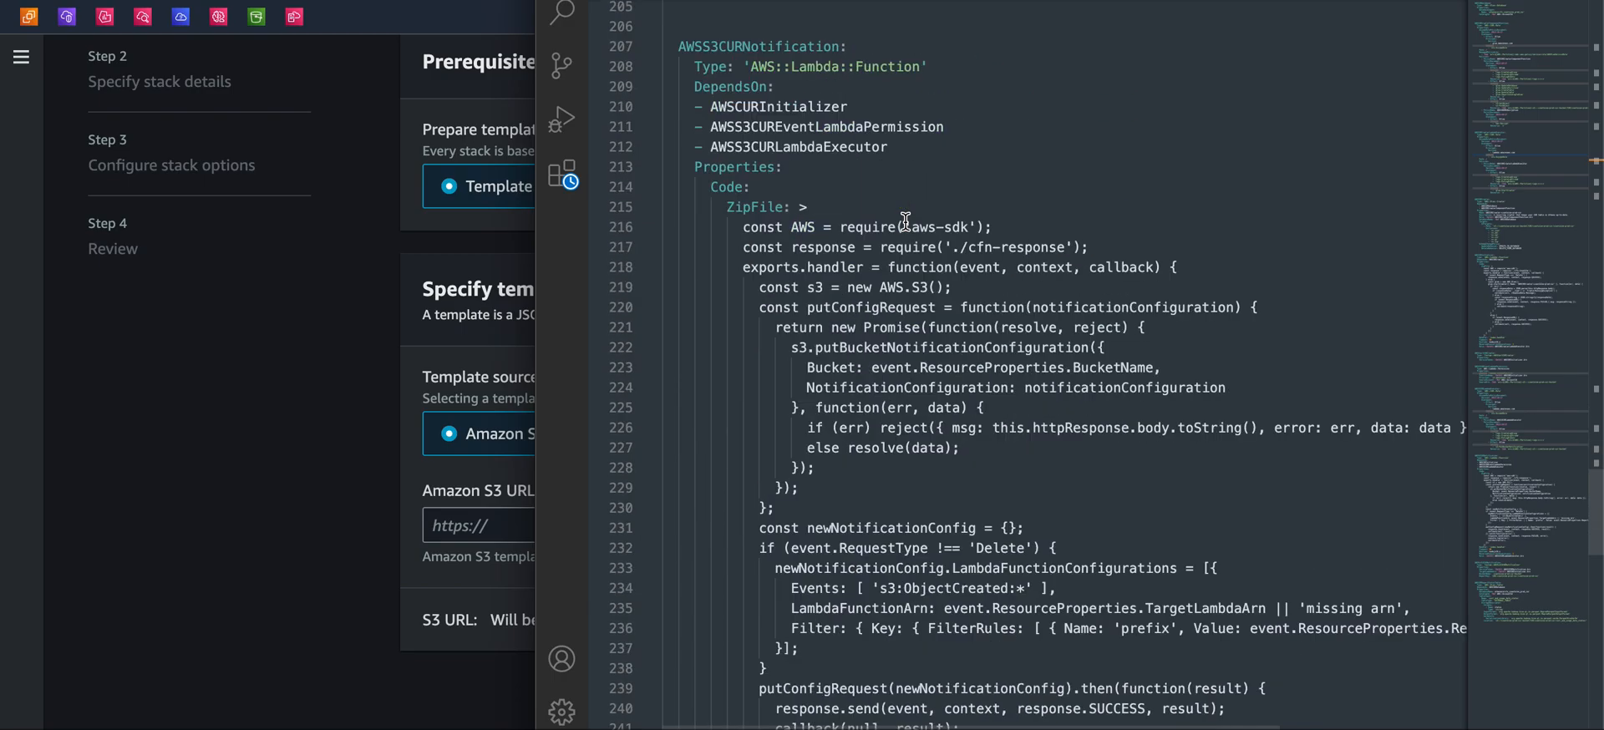
pyautogui.scroll(-1, 905, 221)
pyautogui.scroll(2, 906, 221)
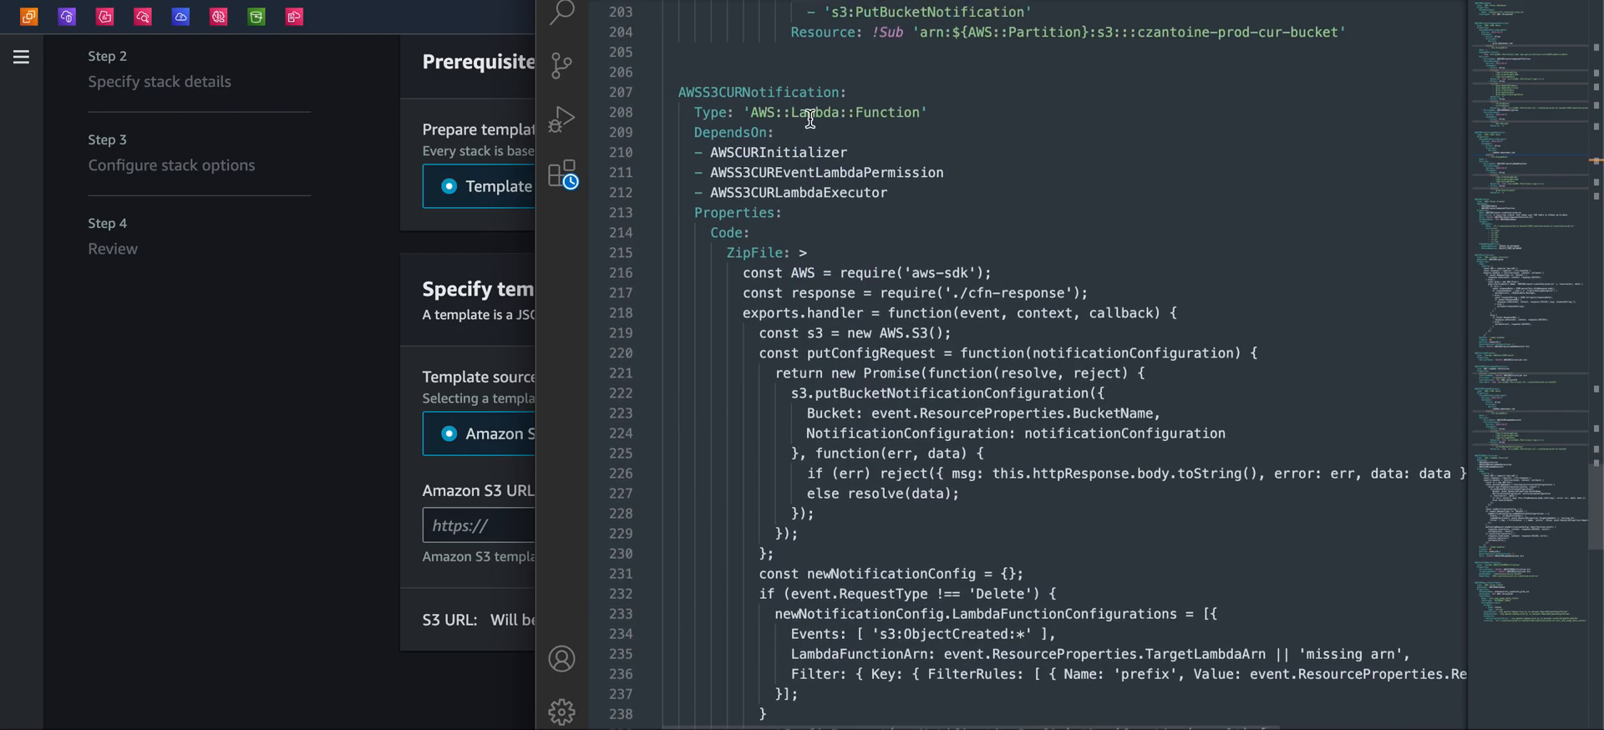
pyautogui.scroll(-7, 810, 118)
pyautogui.scroll(-14, 809, 118)
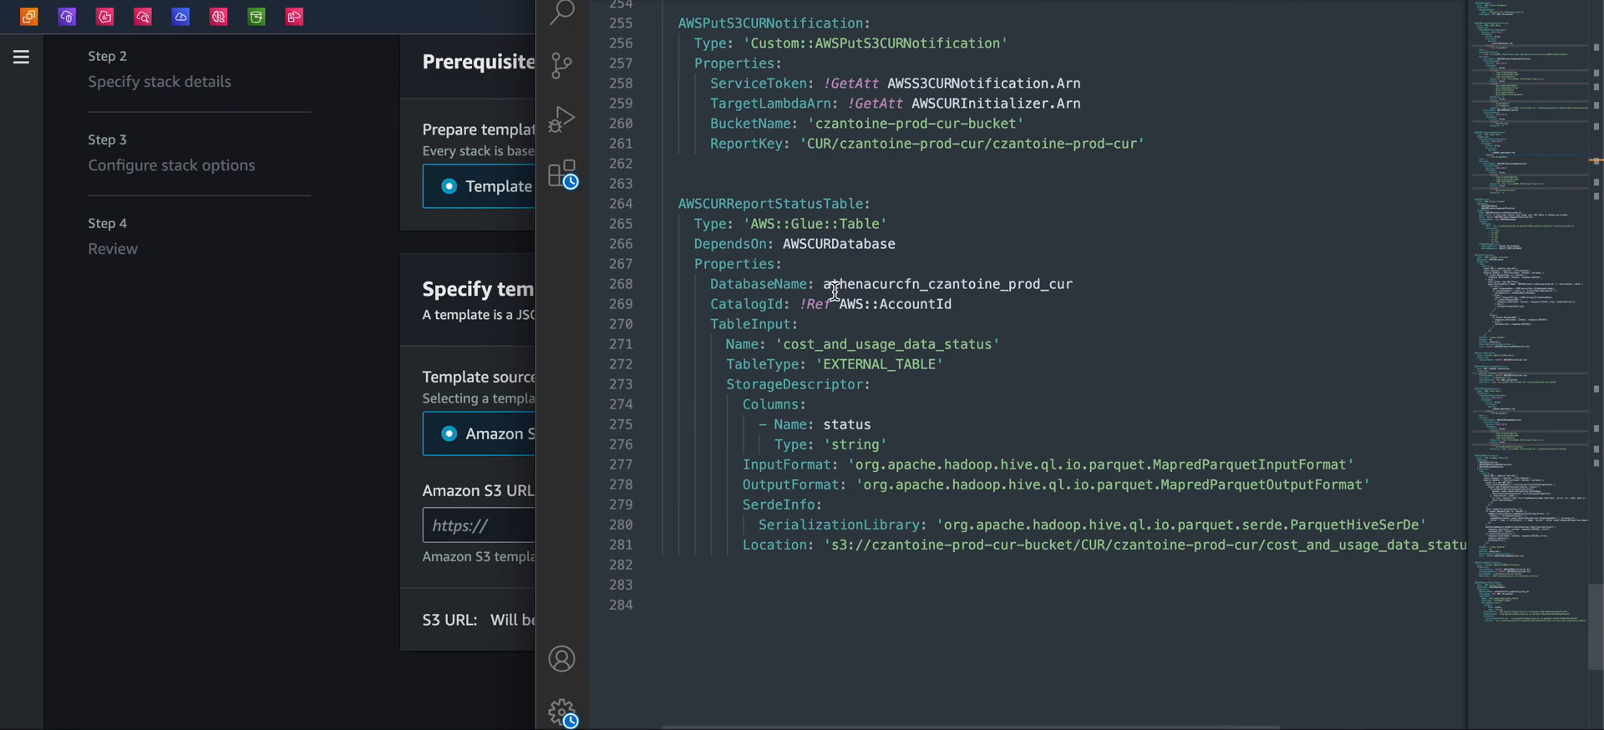
pyautogui.scroll(2, 834, 298)
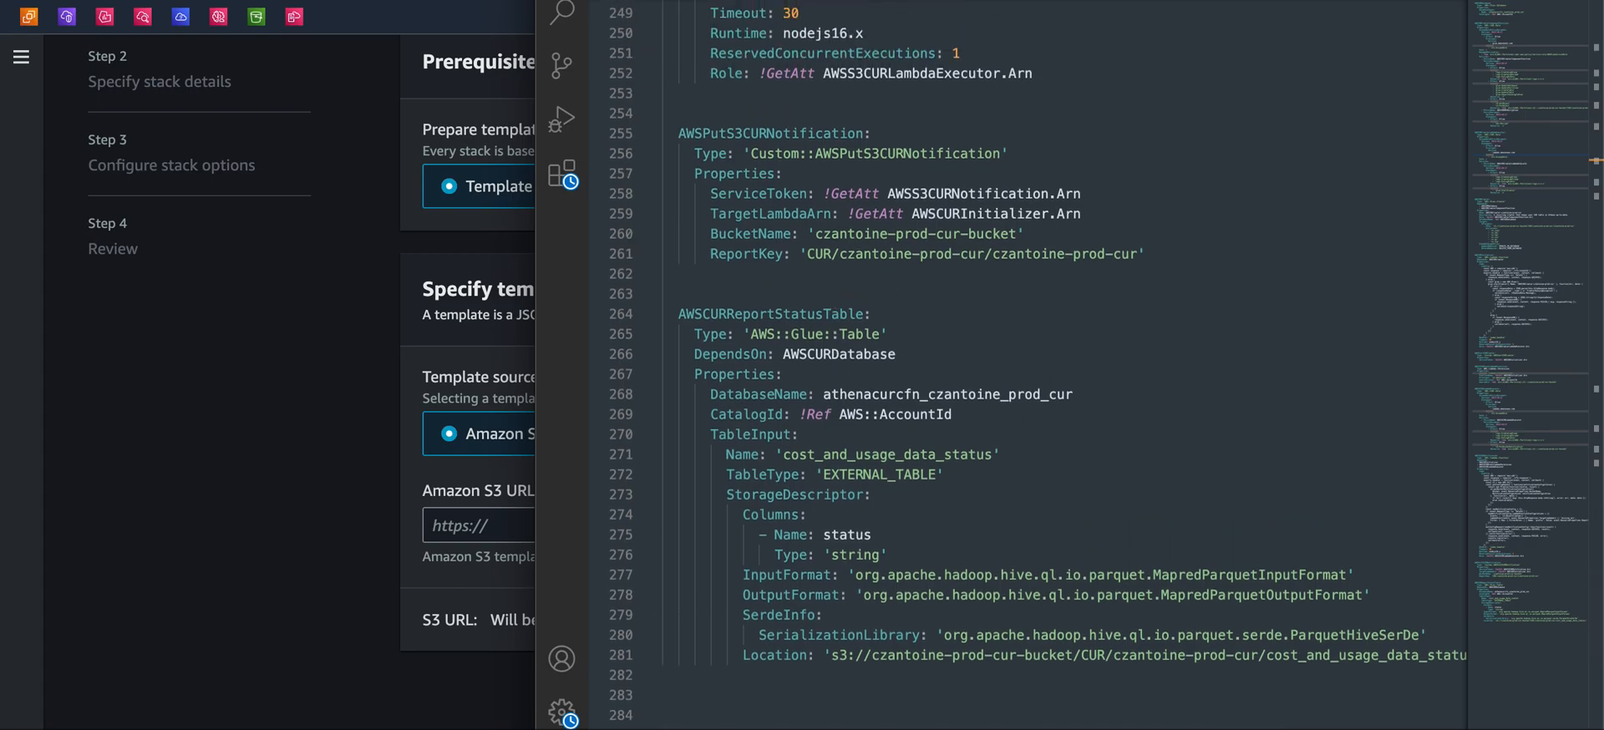
# Back in the stack wizard, paste the crawler-cfn.yml object URL as the Amazon S3 URL and continue
pyautogui.press('super+Tab')
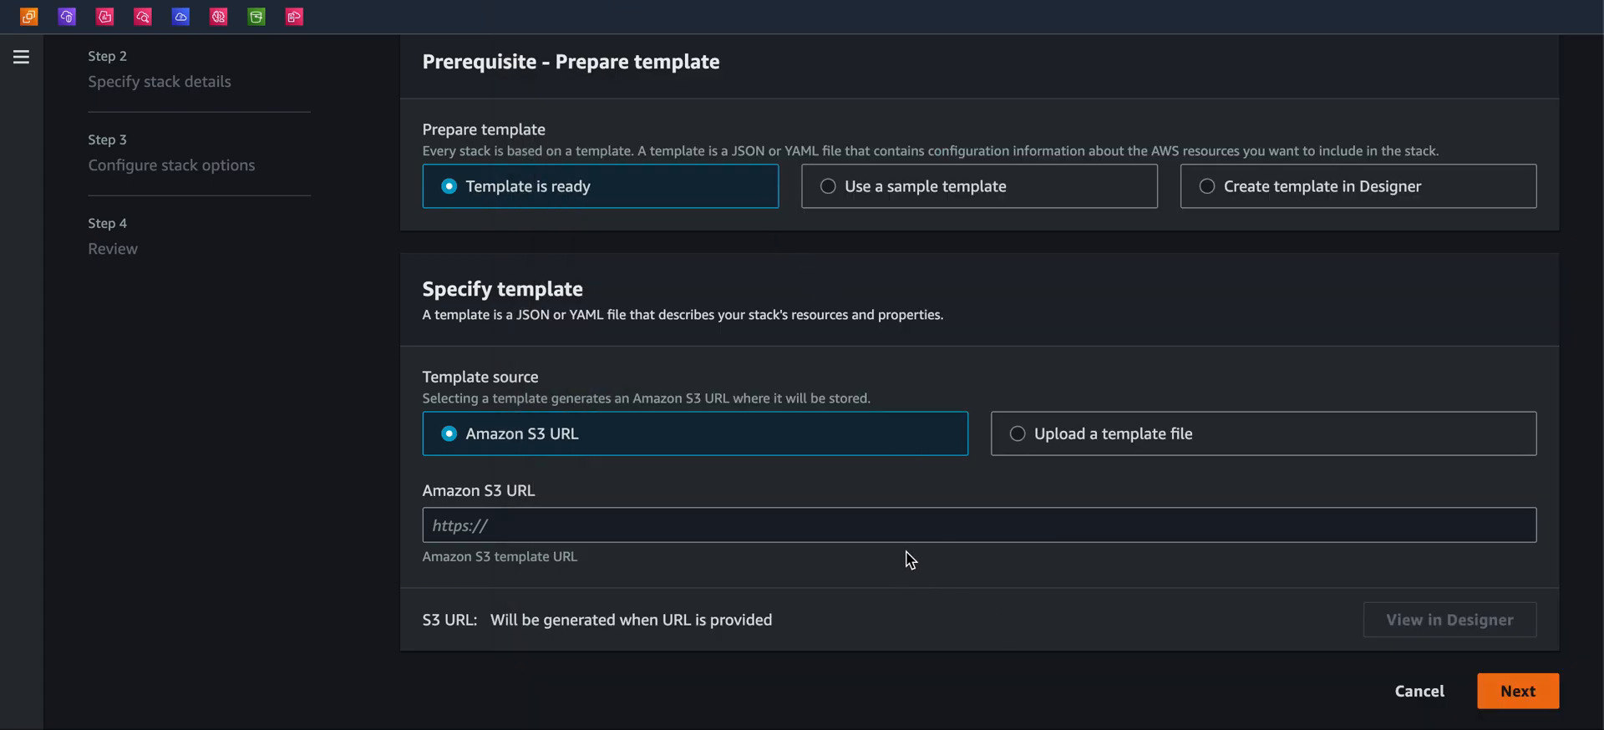
pyautogui.click(897, 524)
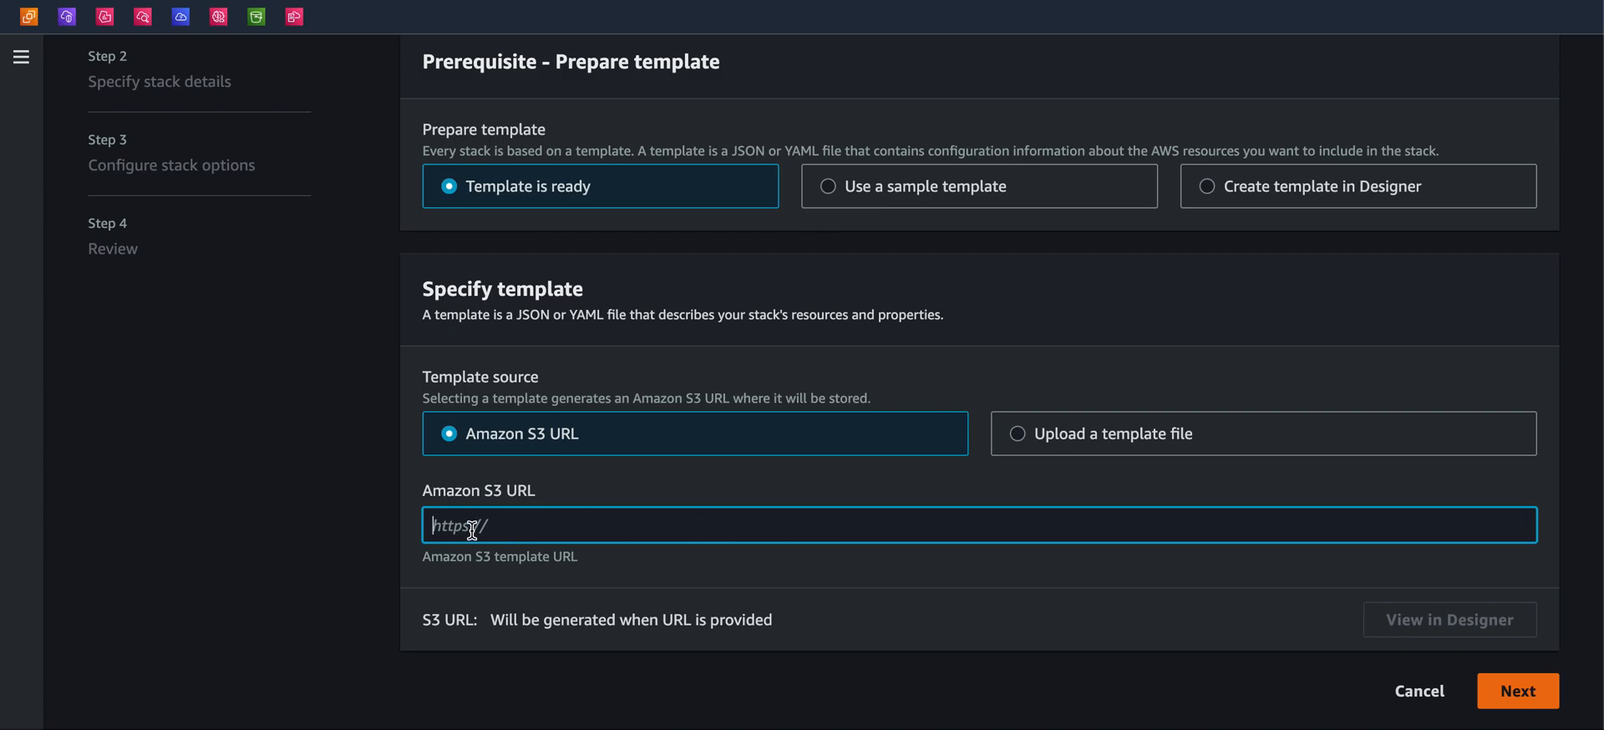
pyautogui.press('super+v')
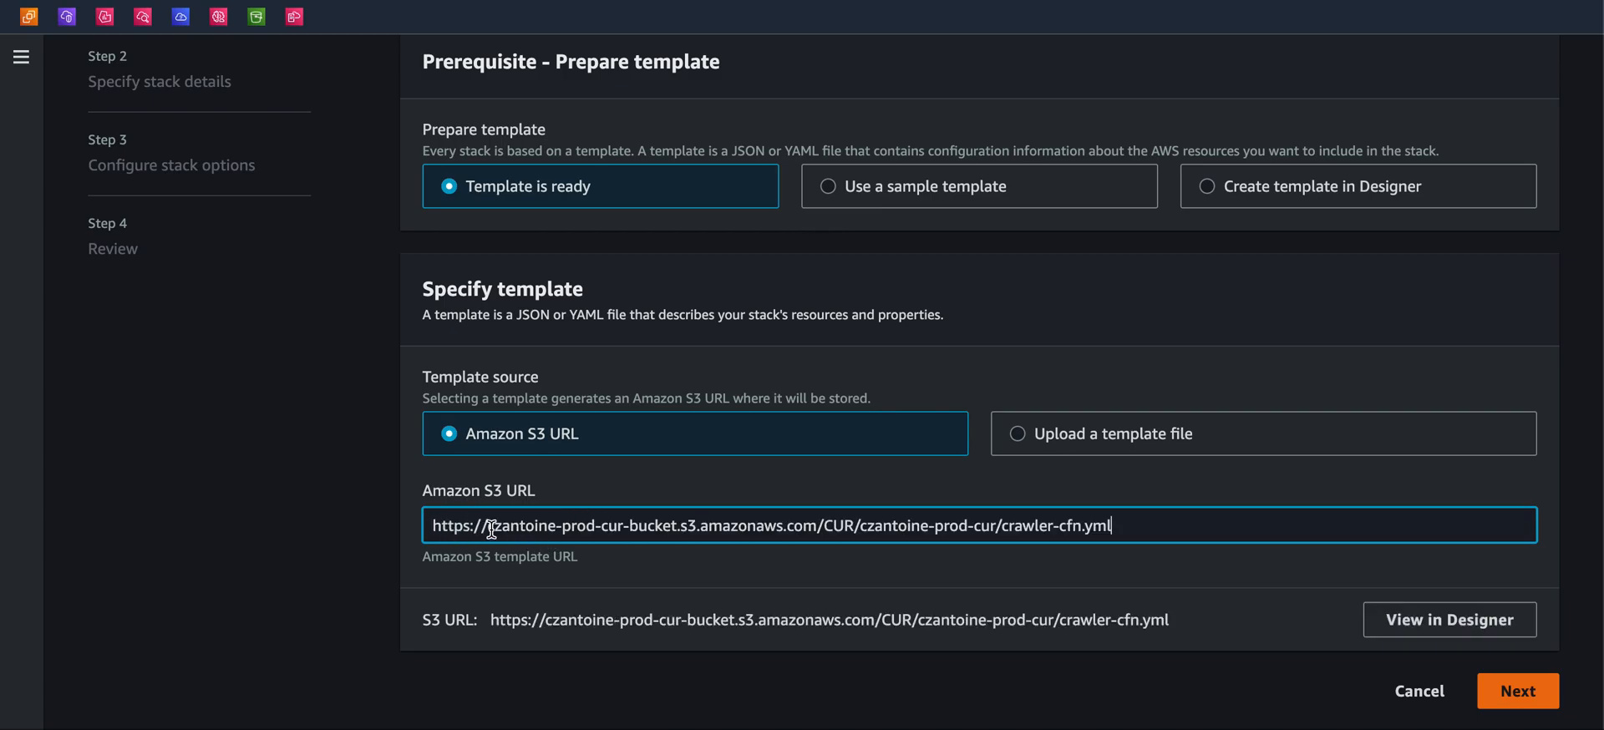
pyautogui.click(1527, 698)
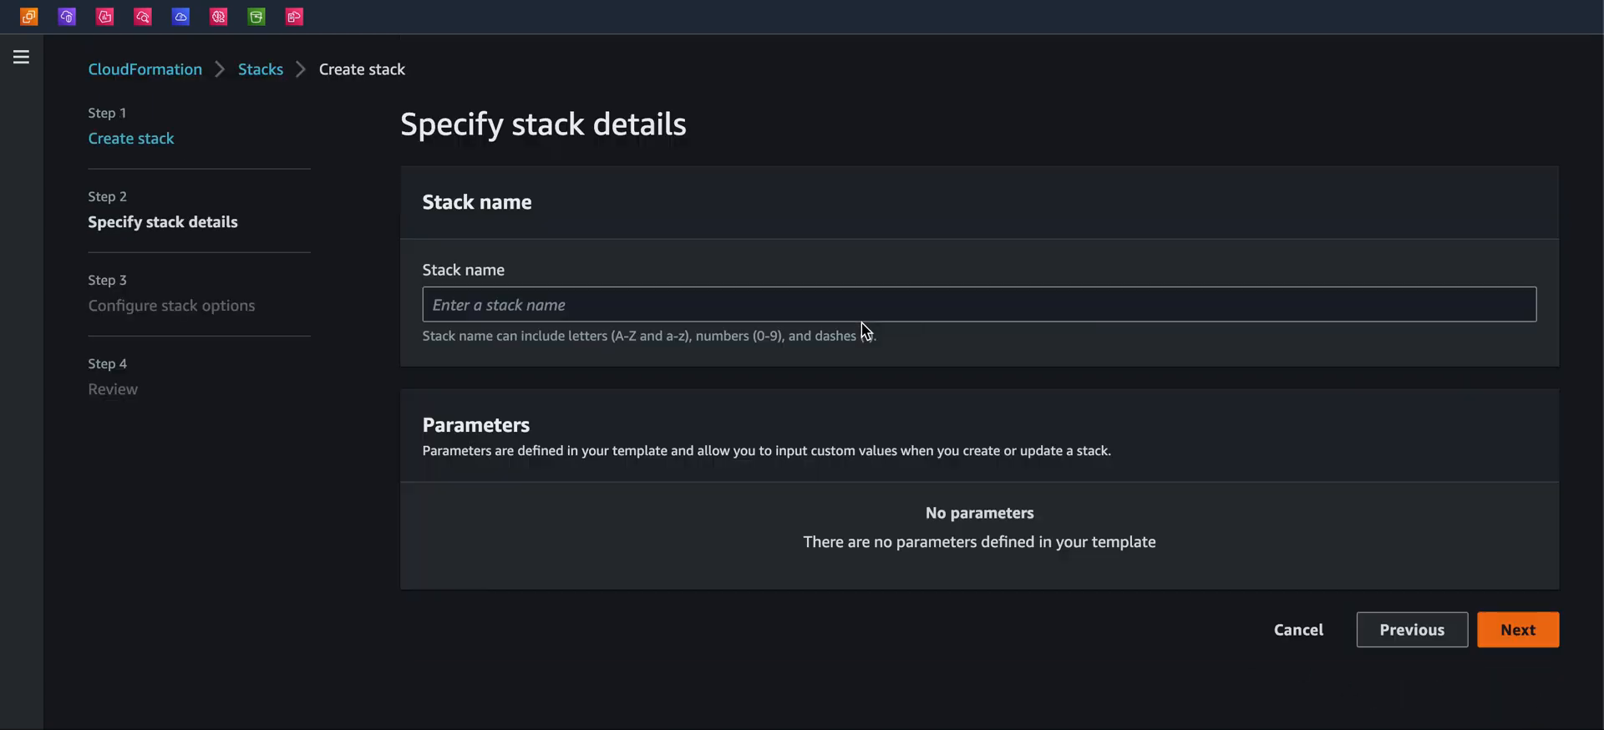
# Name the stack czantoine-prod-cur-athena-cf and proceed to the stack options
pyautogui.click(748, 309)
pyautogui.write('czantoine-prod-cur')
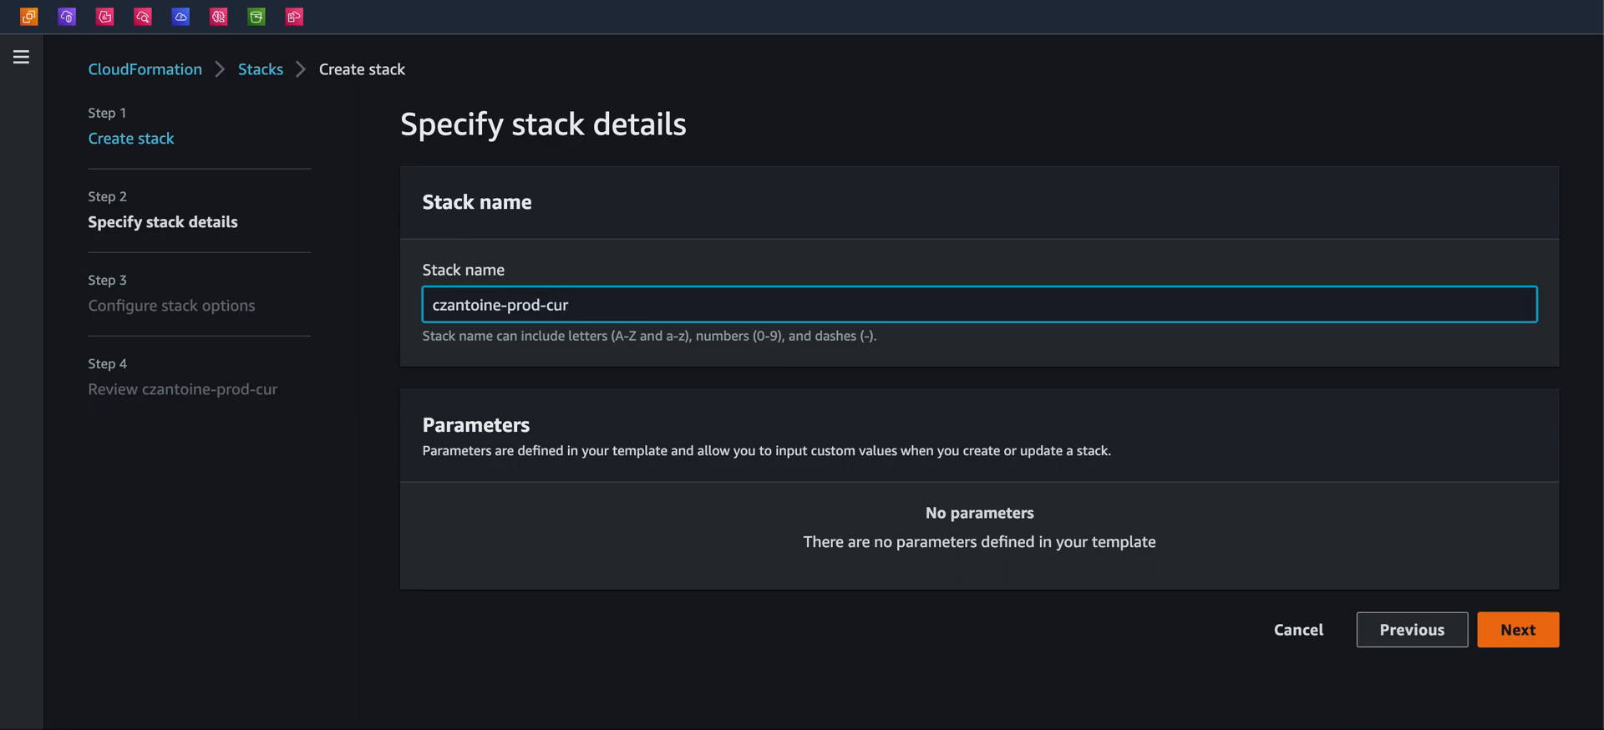
pyautogui.write('eh')
pyautogui.press('BackSpace')
pyautogui.press('BackSpace')
pyautogui.write('thena-cf')
pyautogui.click(1517, 630)
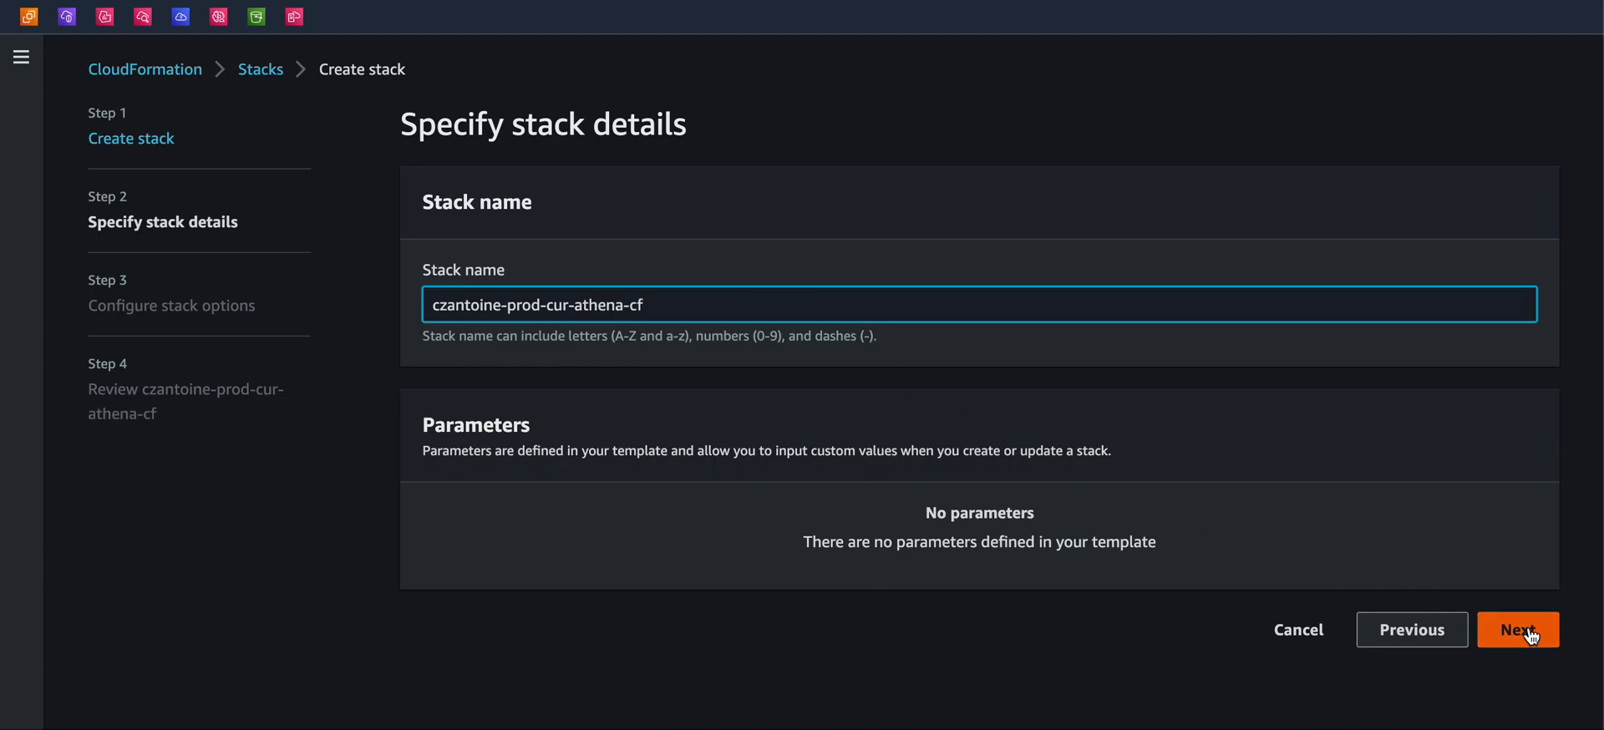
# Keep the default stack options, acknowledge IAM resource creation on the review page, and submit the stack
pyautogui.scroll(-3, 816, 409)
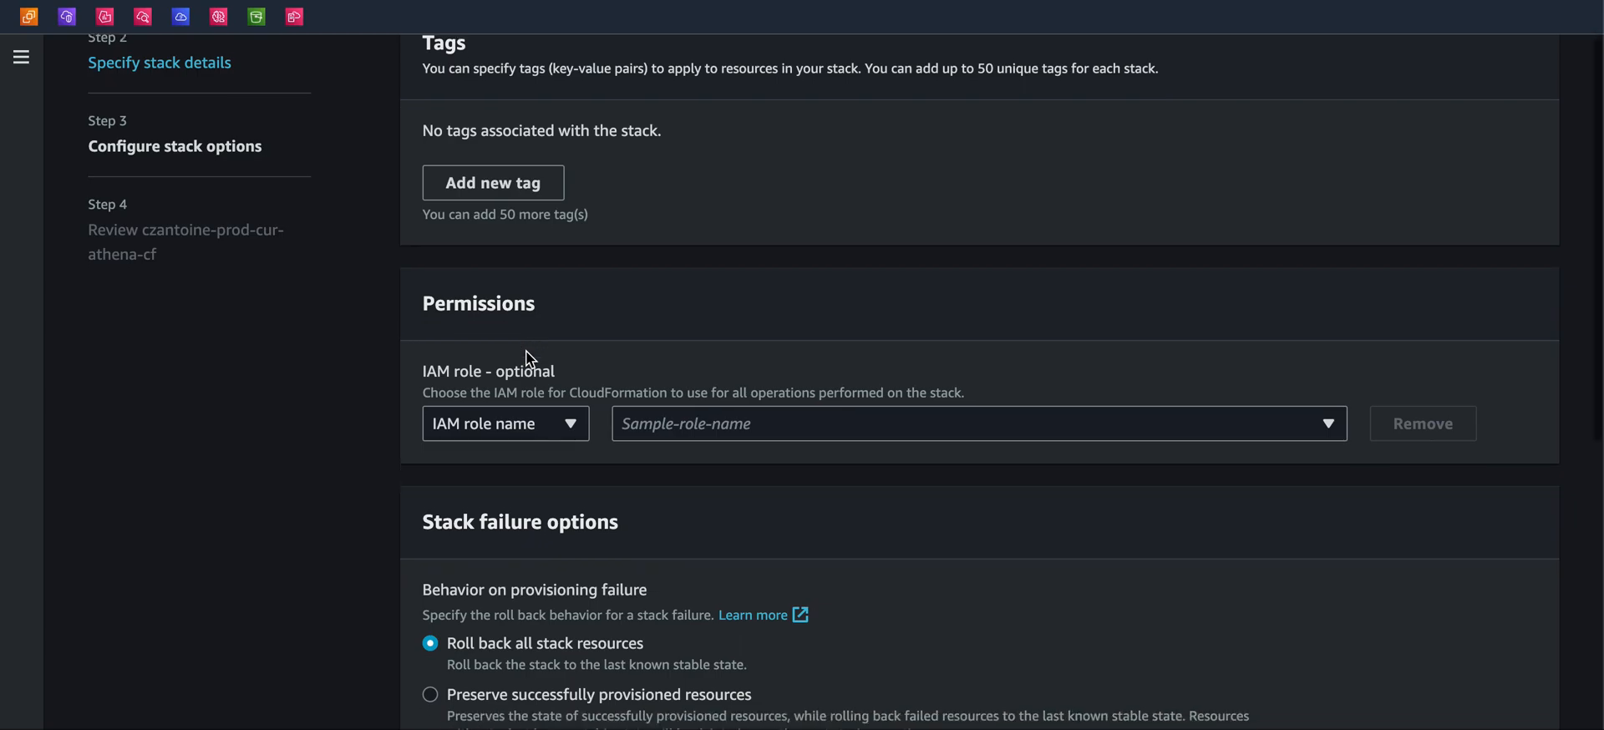
pyautogui.scroll(-4, 554, 469)
pyautogui.scroll(-2, 827, 594)
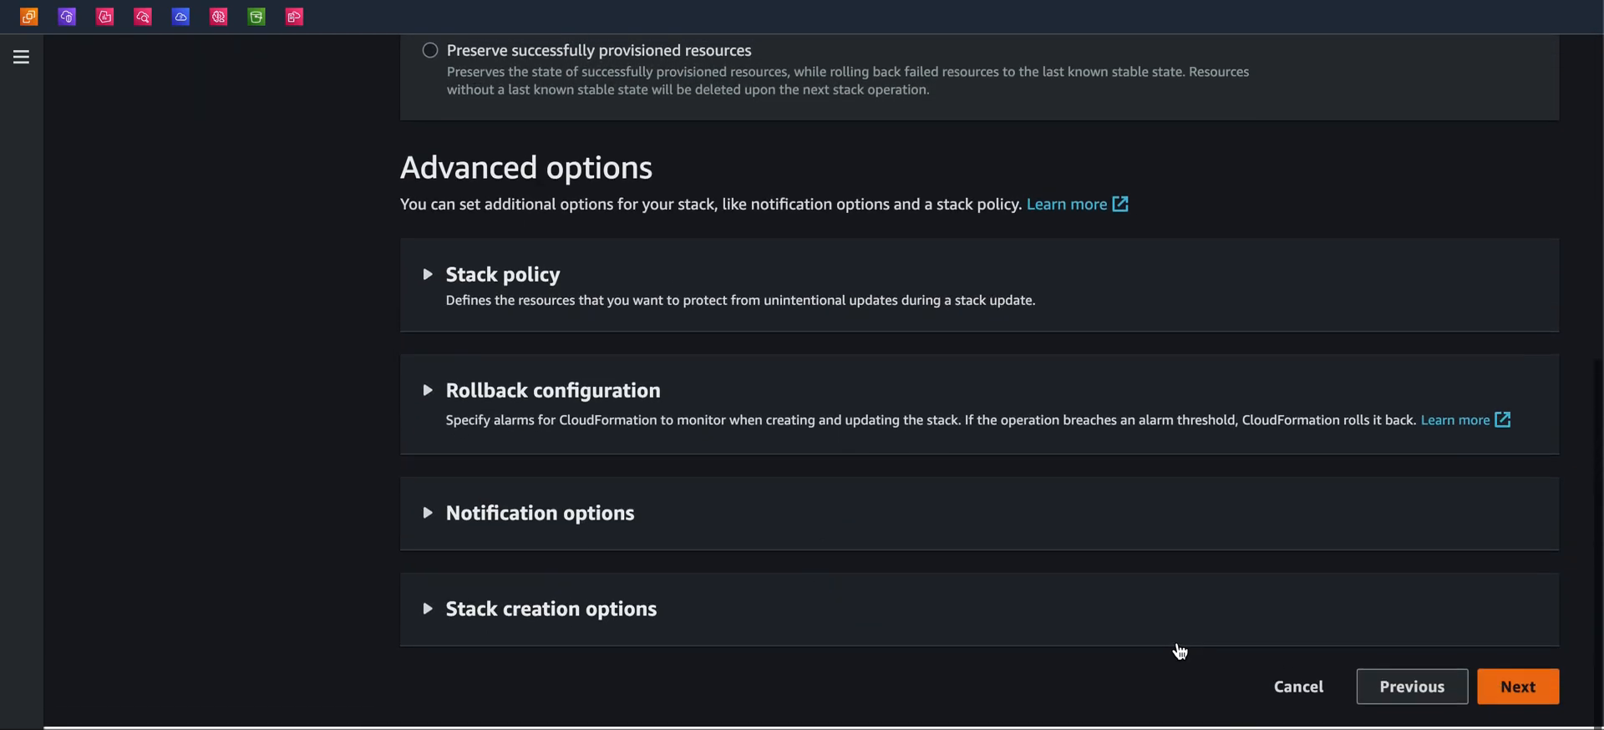
pyautogui.click(1495, 678)
pyautogui.scroll(-1, 1093, 498)
pyautogui.scroll(-15, 1093, 498)
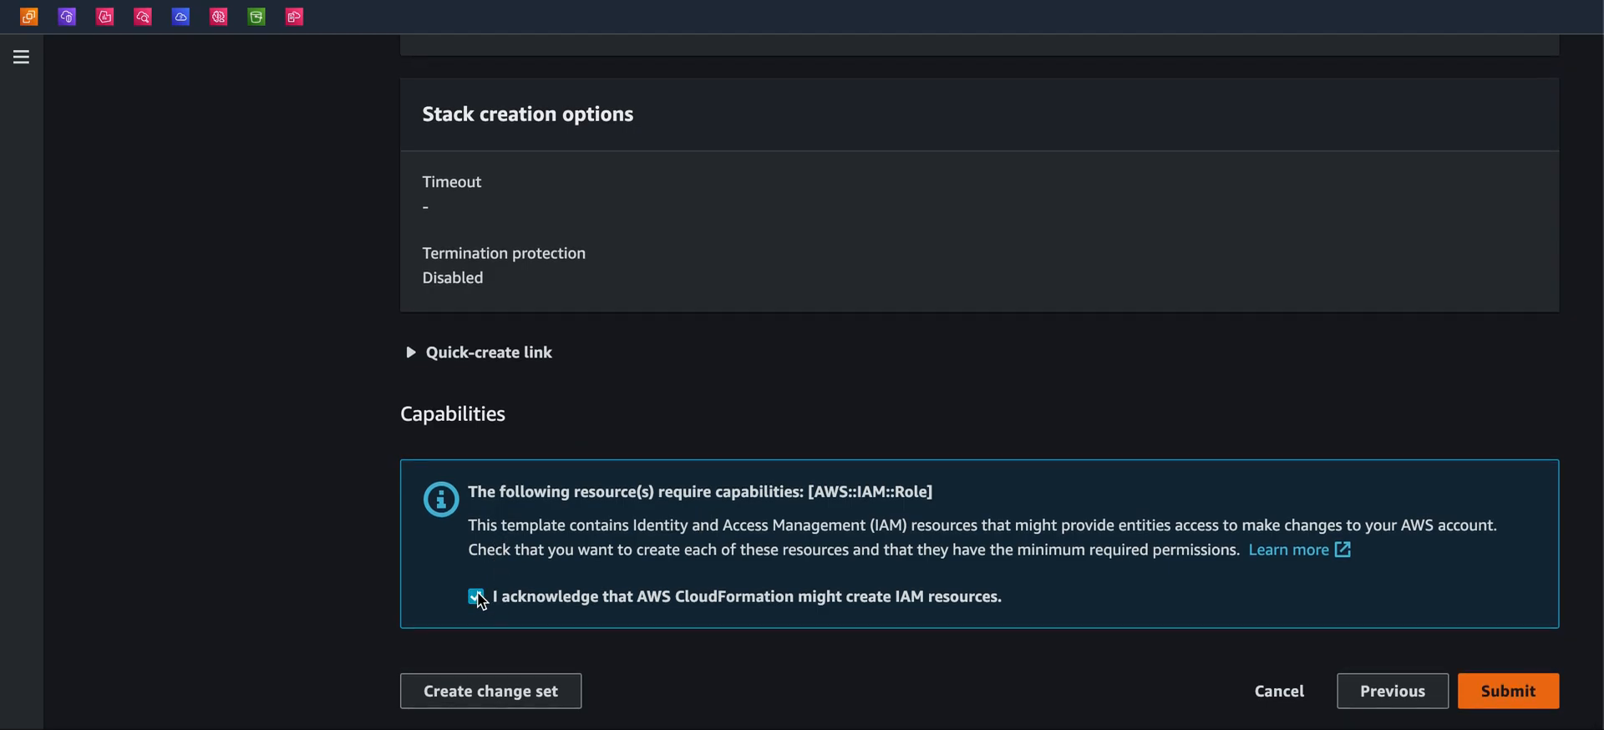
pyautogui.click(1508, 691)
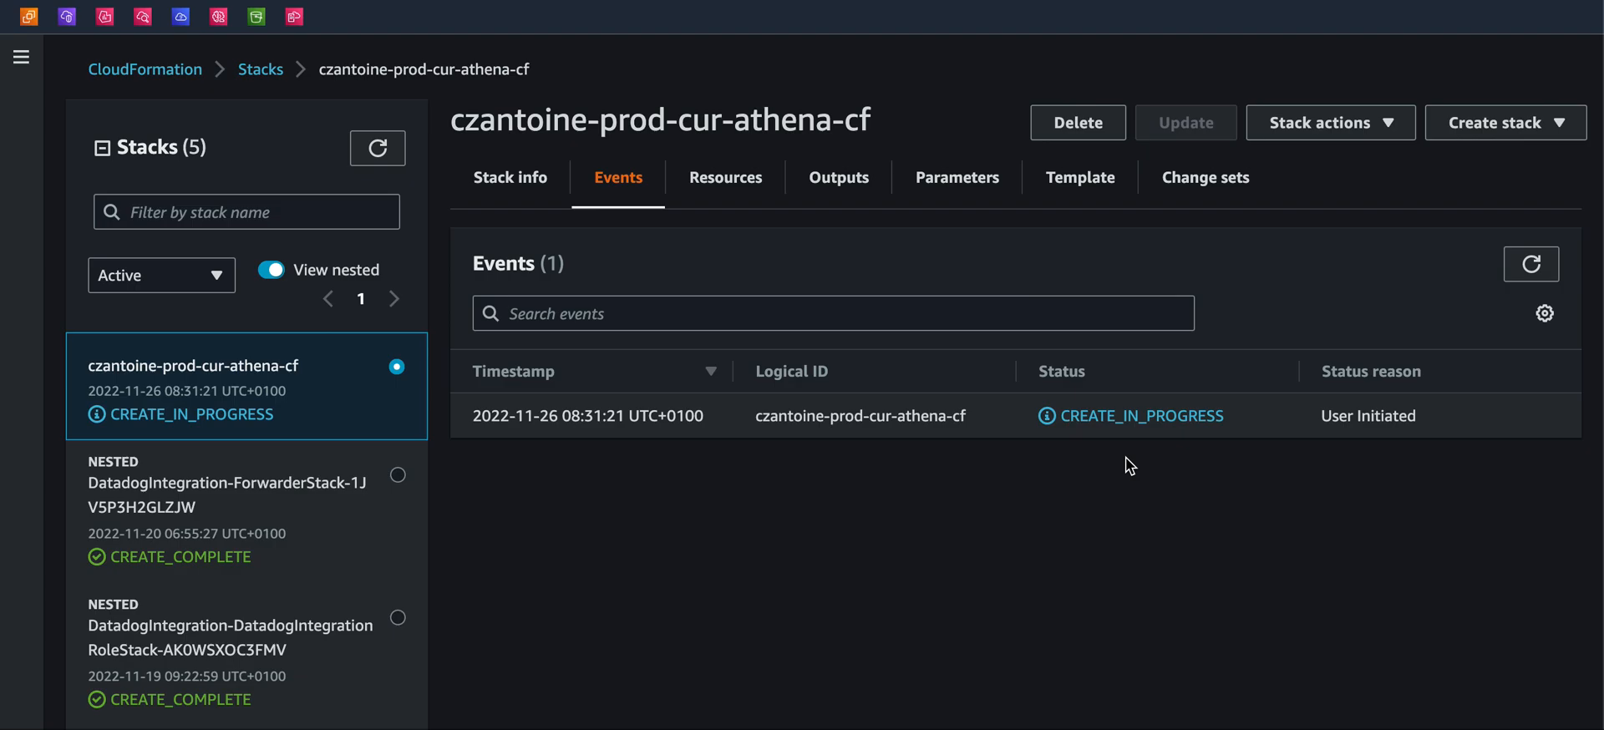
# Refresh the stack's events and inspect the resources being created
pyautogui.click(1531, 264)
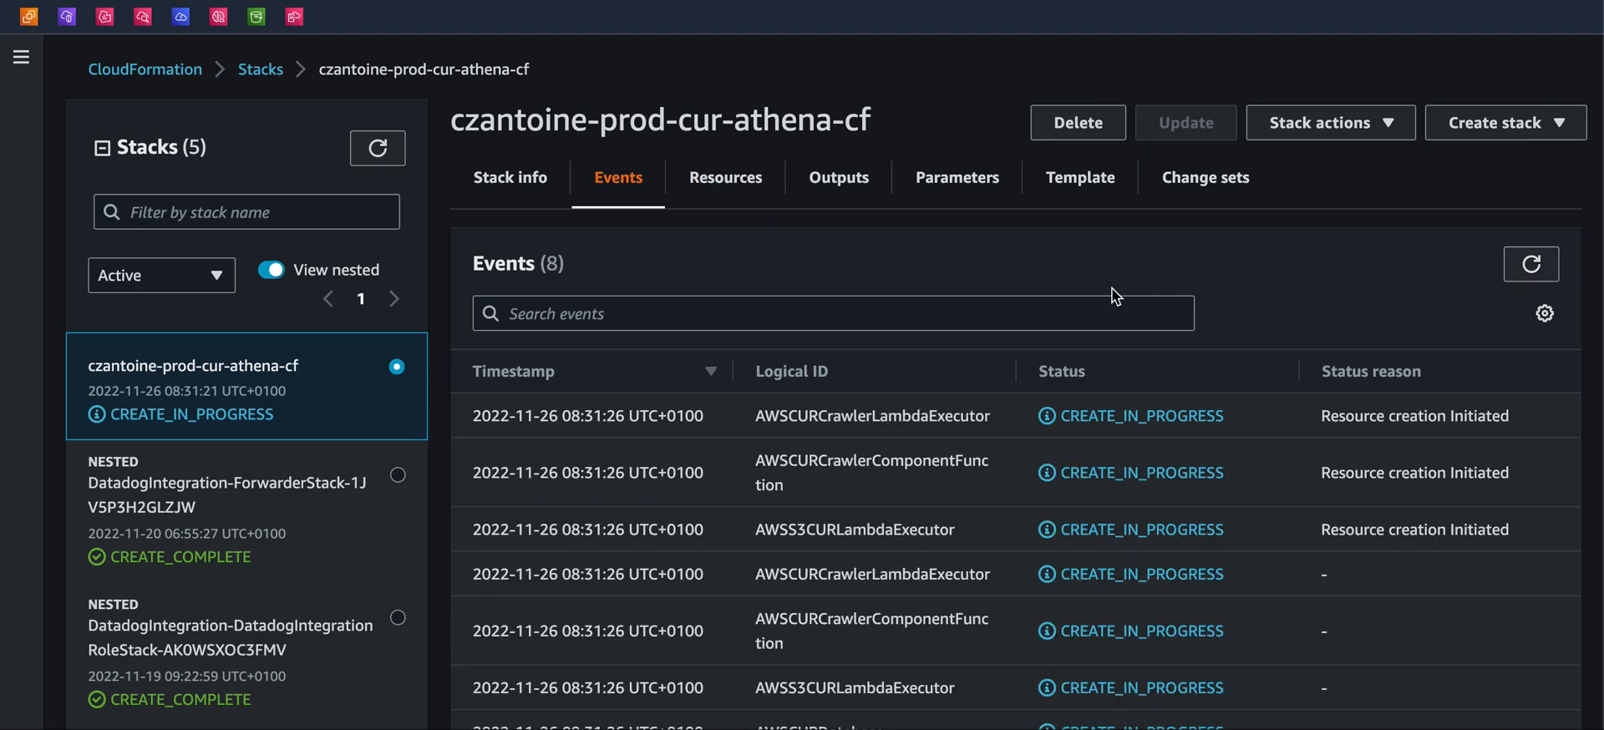
pyautogui.click(705, 194)
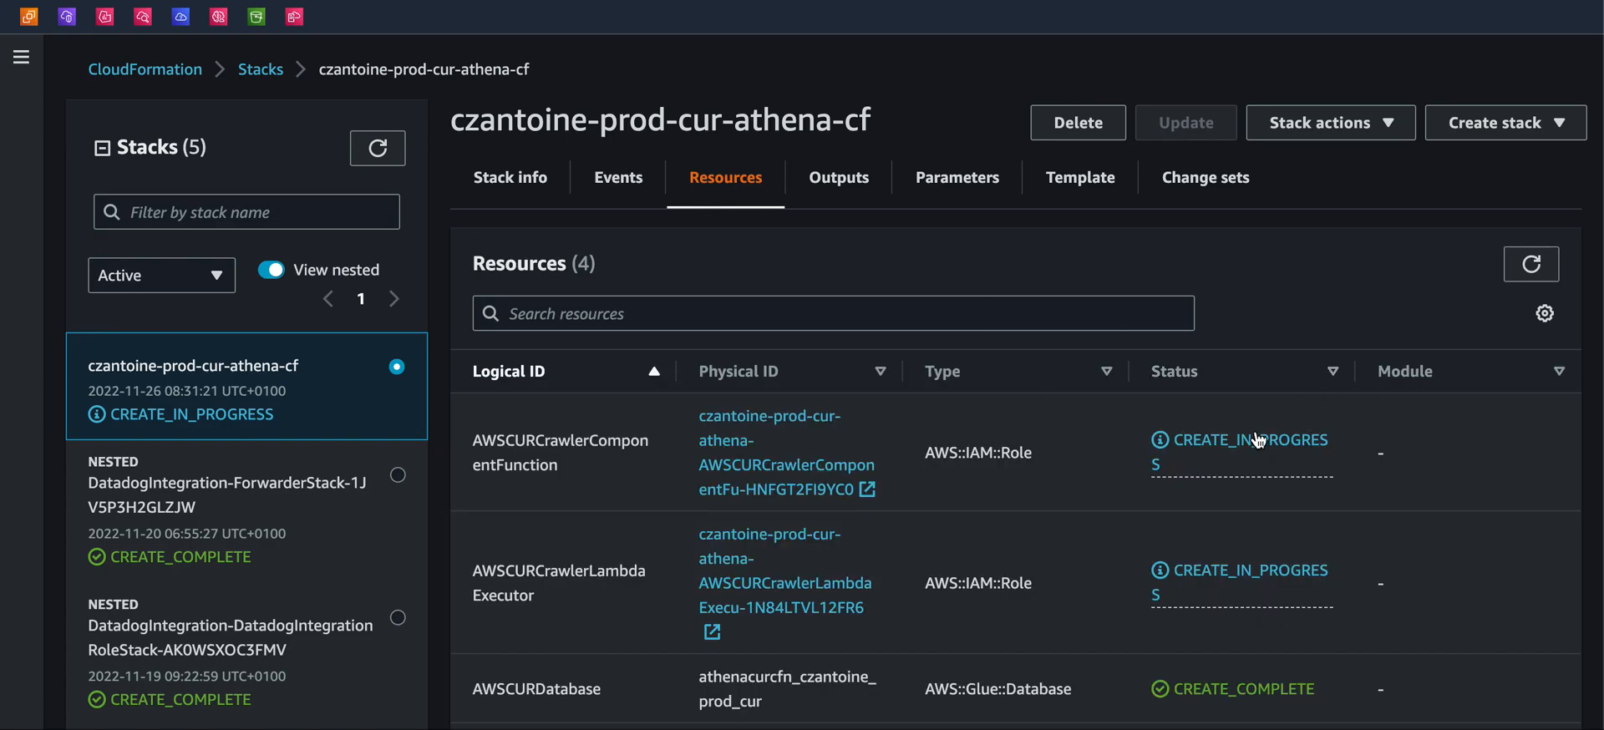
pyautogui.scroll(-2, 1023, 623)
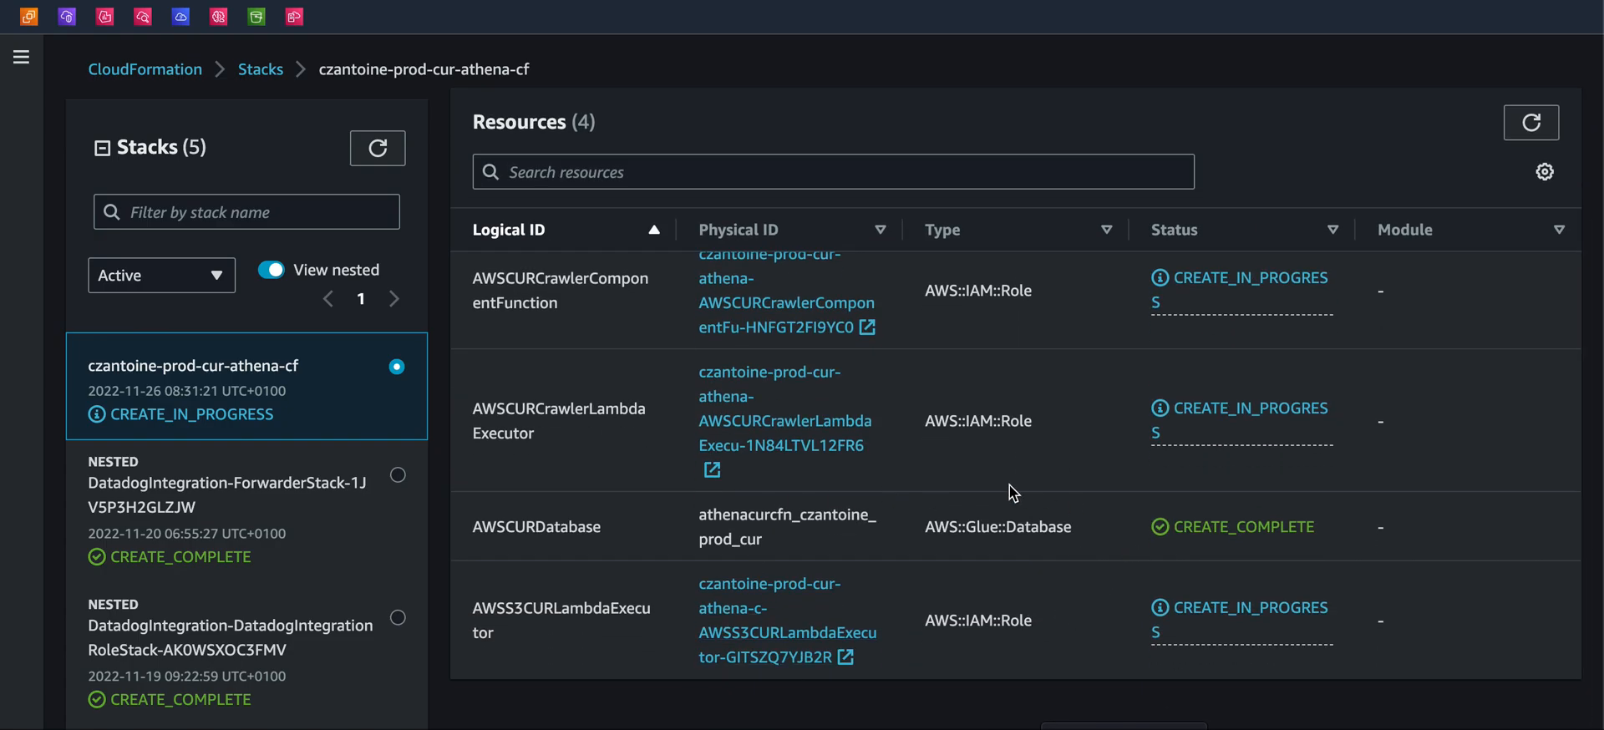
pyautogui.scroll(1, 1057, 529)
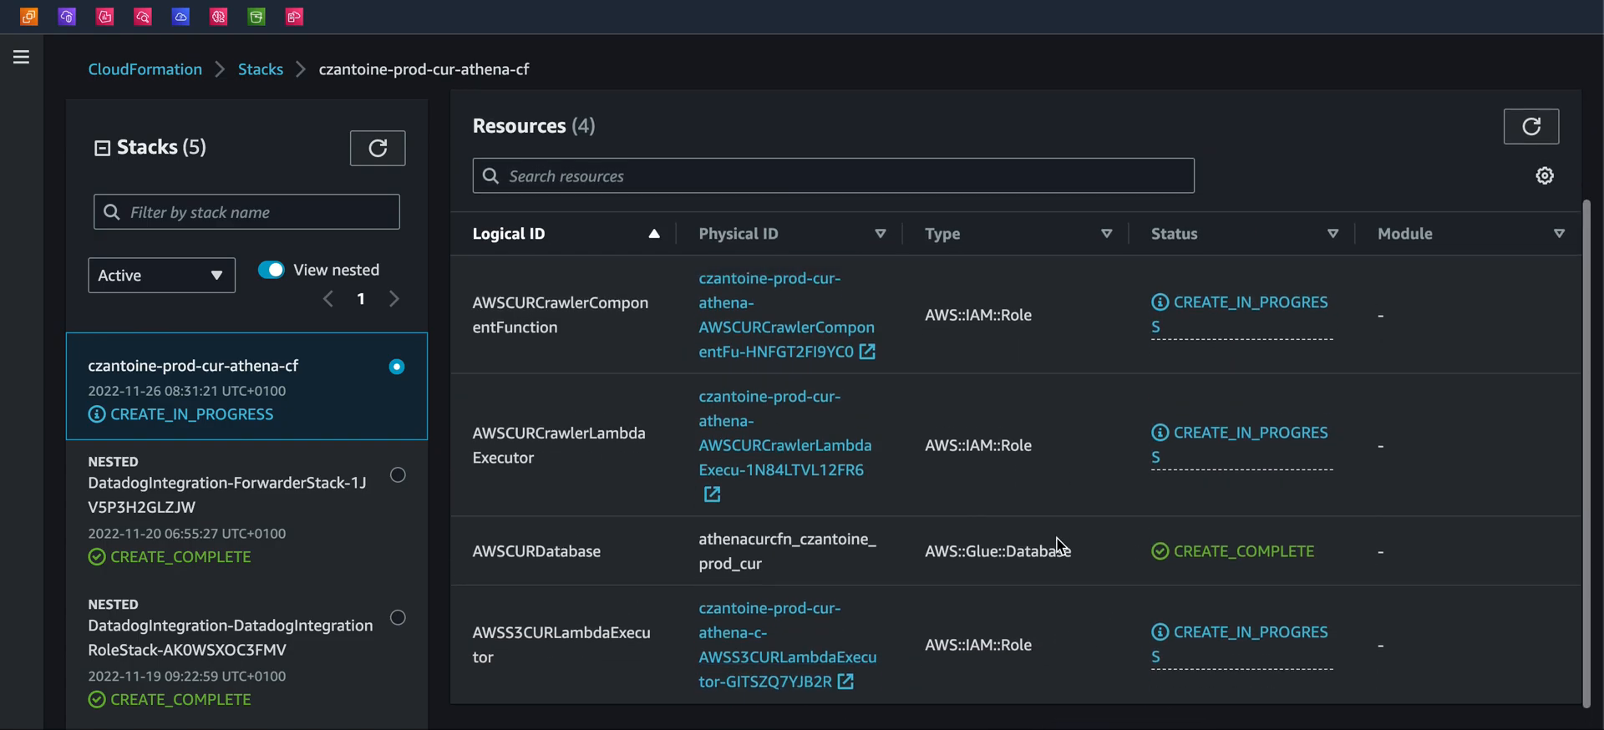
pyautogui.moveTo(958, 551); pyautogui.dragTo(1027, 551)
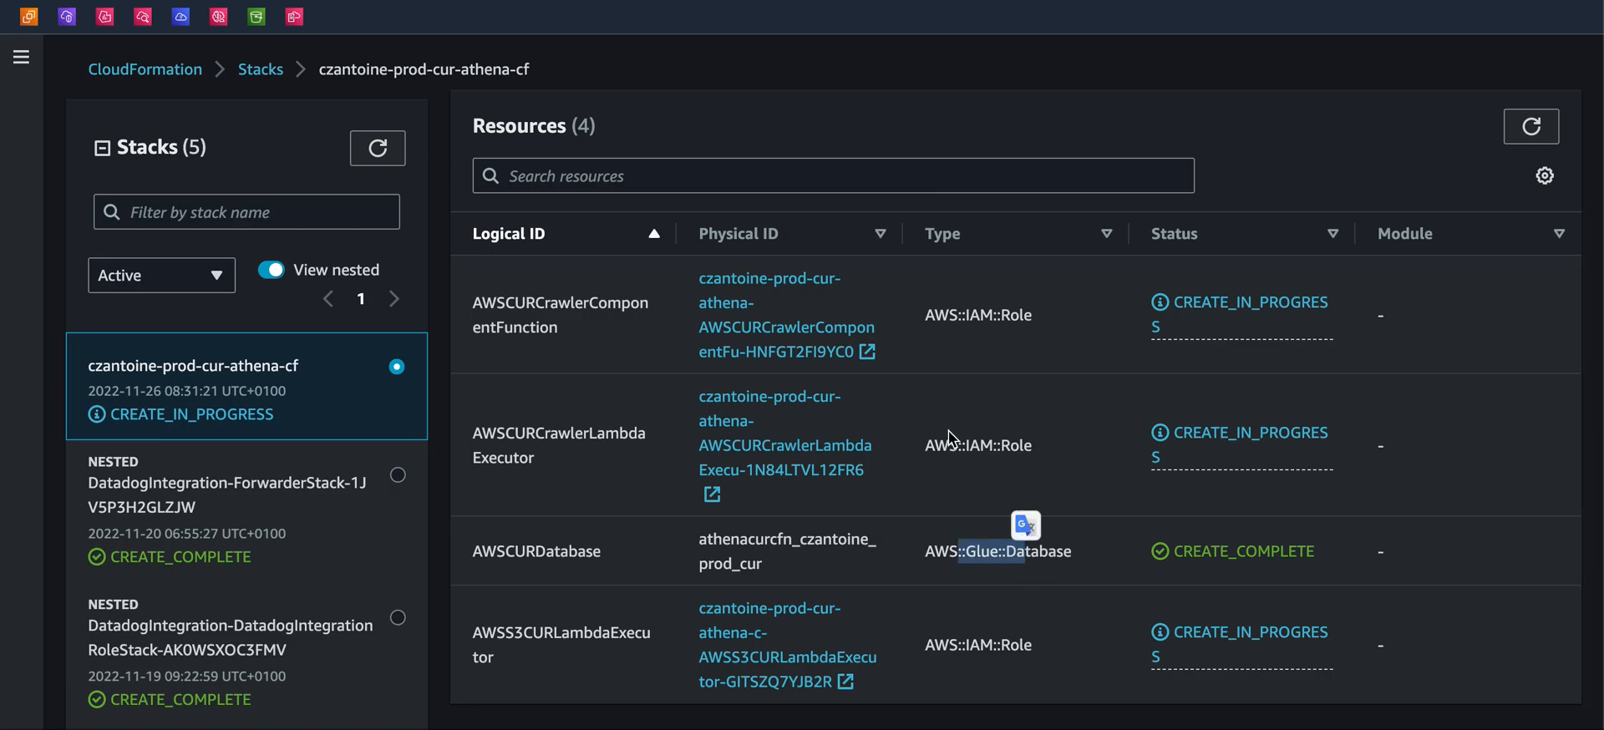
# Refresh the stack's resources and events lists to follow the creation progress
pyautogui.scroll(1, 974, 348)
pyautogui.click(1532, 201)
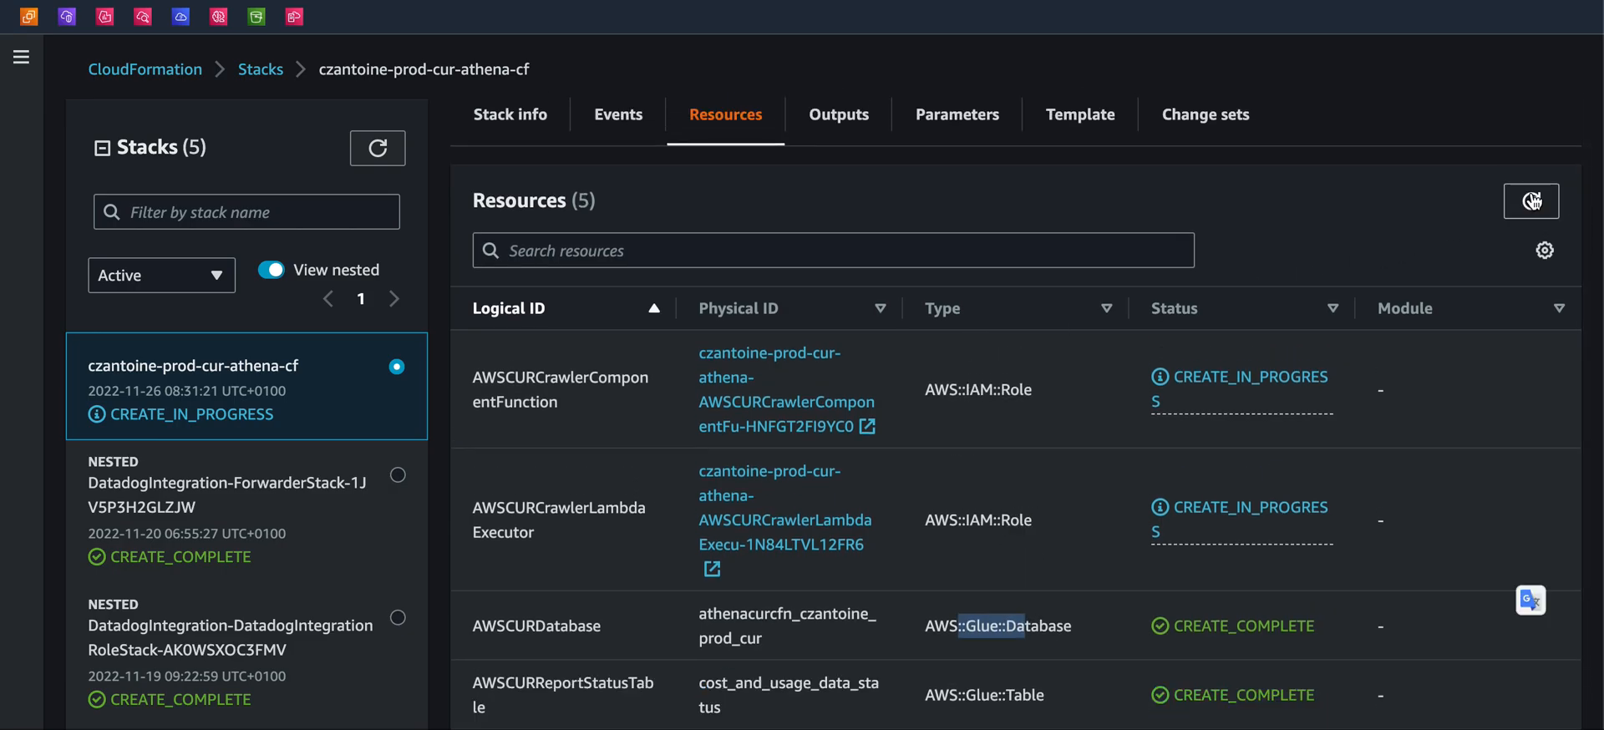
pyautogui.click(622, 117)
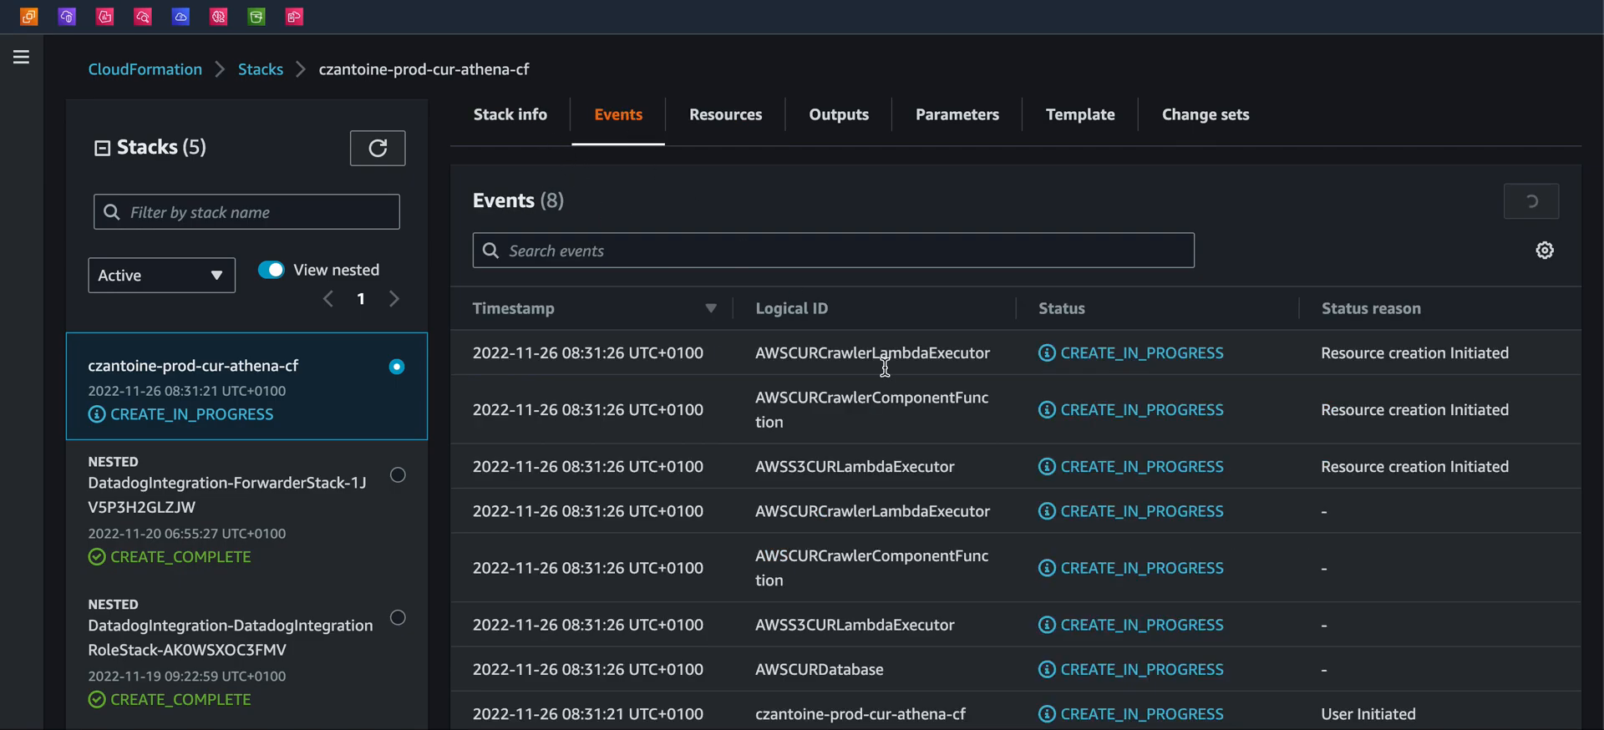
pyautogui.scroll(-5, 896, 381)
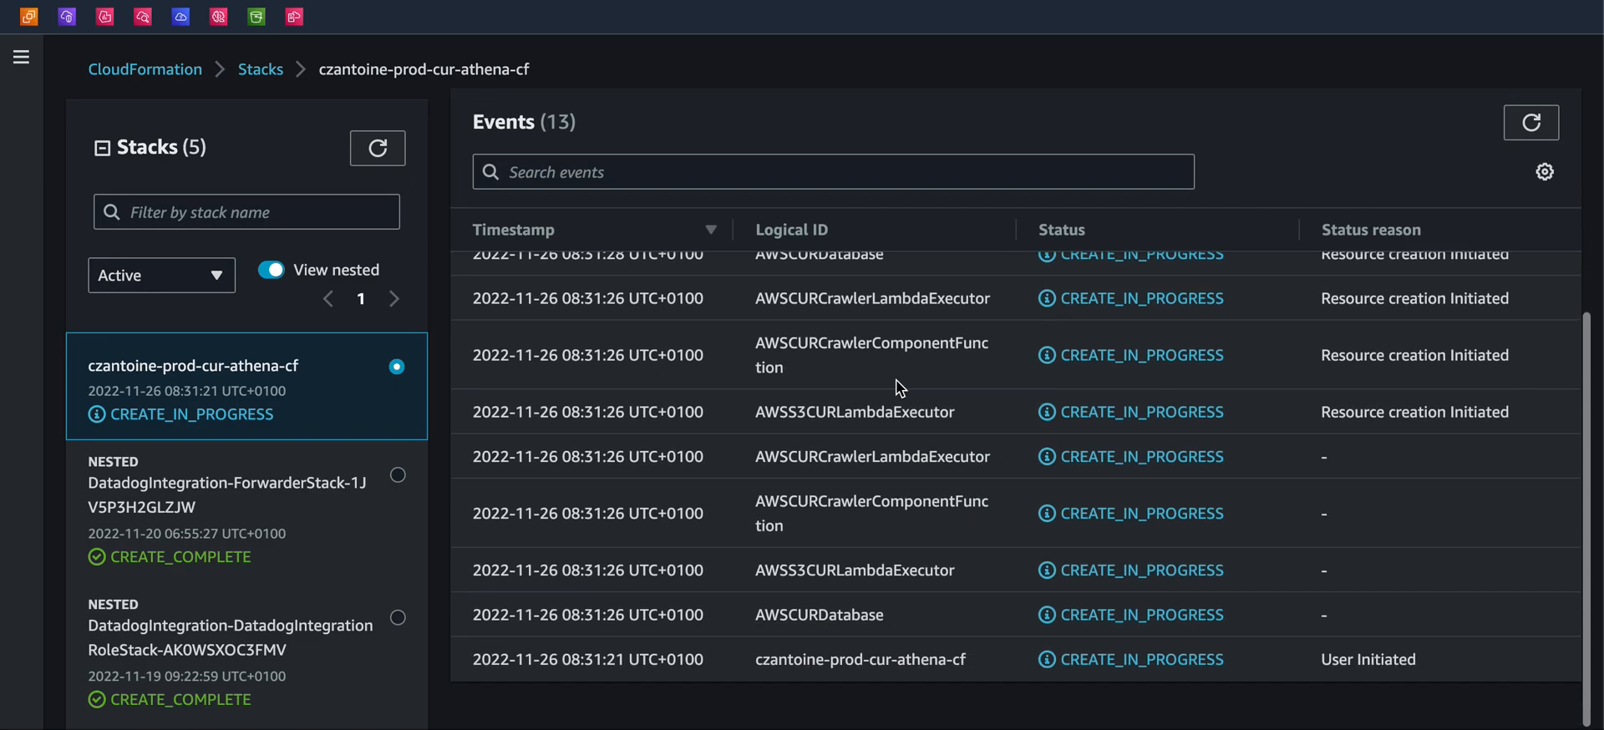
pyautogui.scroll(3, 898, 387)
pyautogui.click(726, 125)
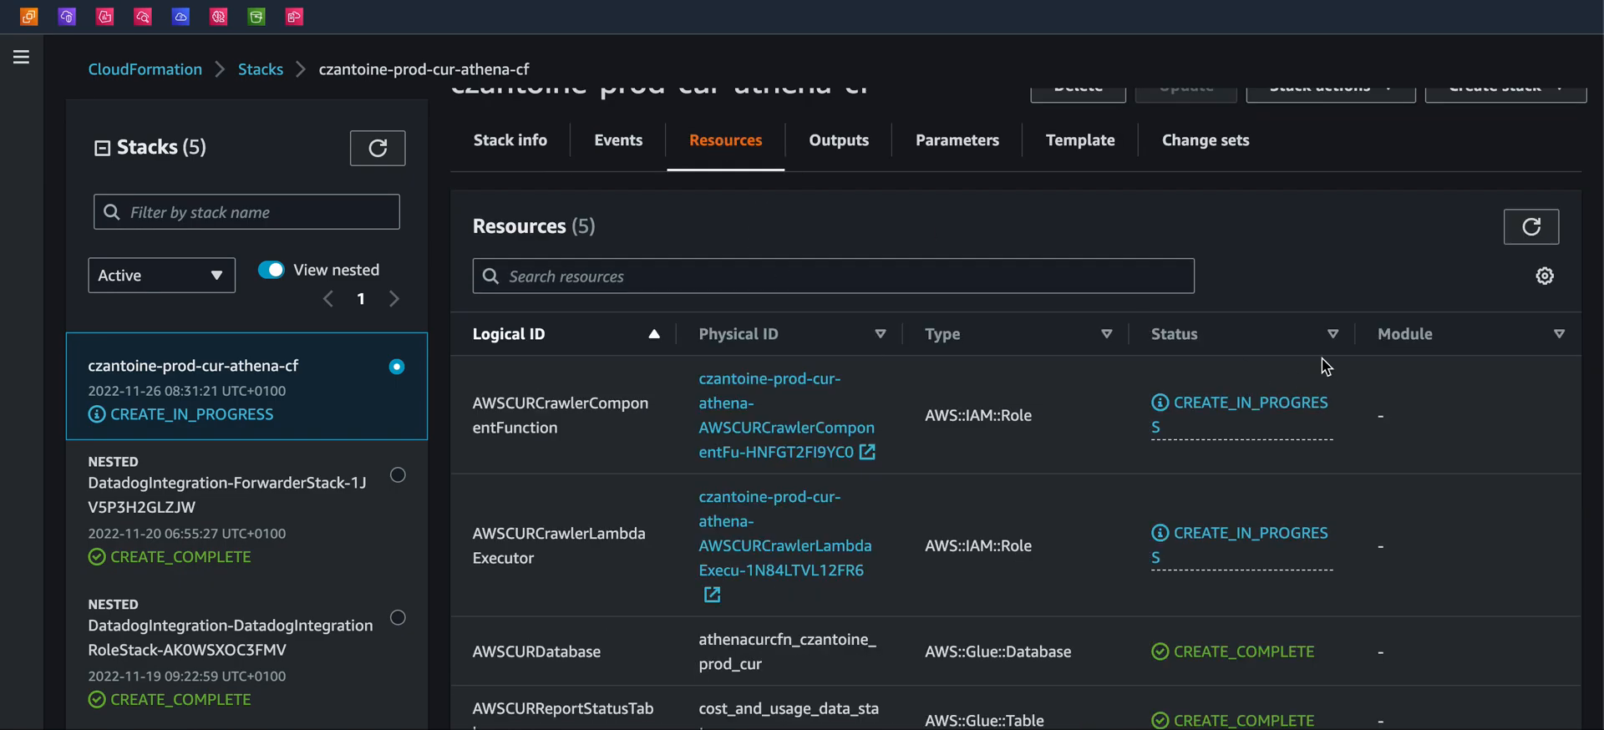
pyautogui.click(1545, 238)
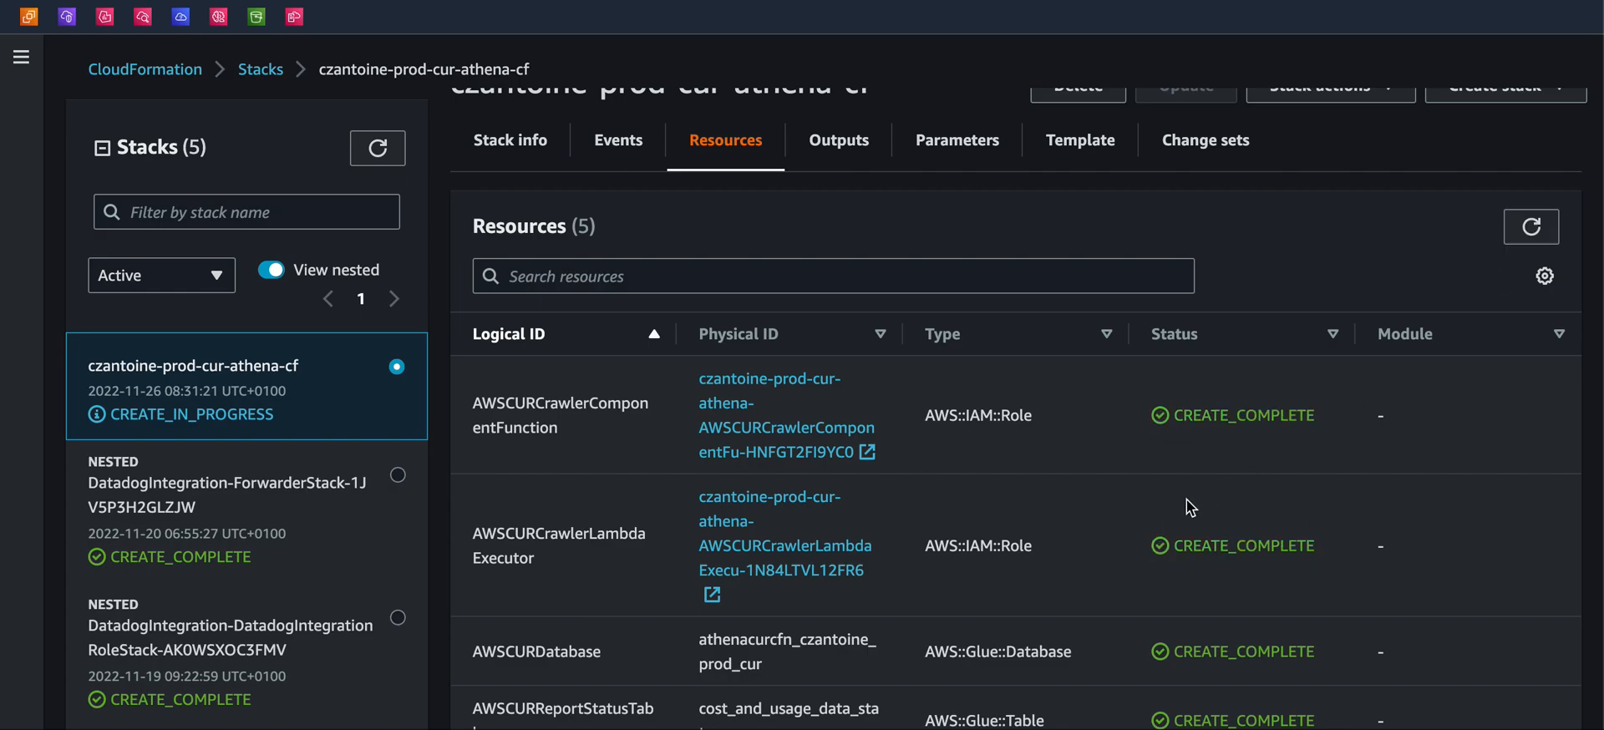
pyautogui.scroll(-3, 1187, 499)
pyautogui.scroll(3, 1190, 505)
pyautogui.click(1532, 125)
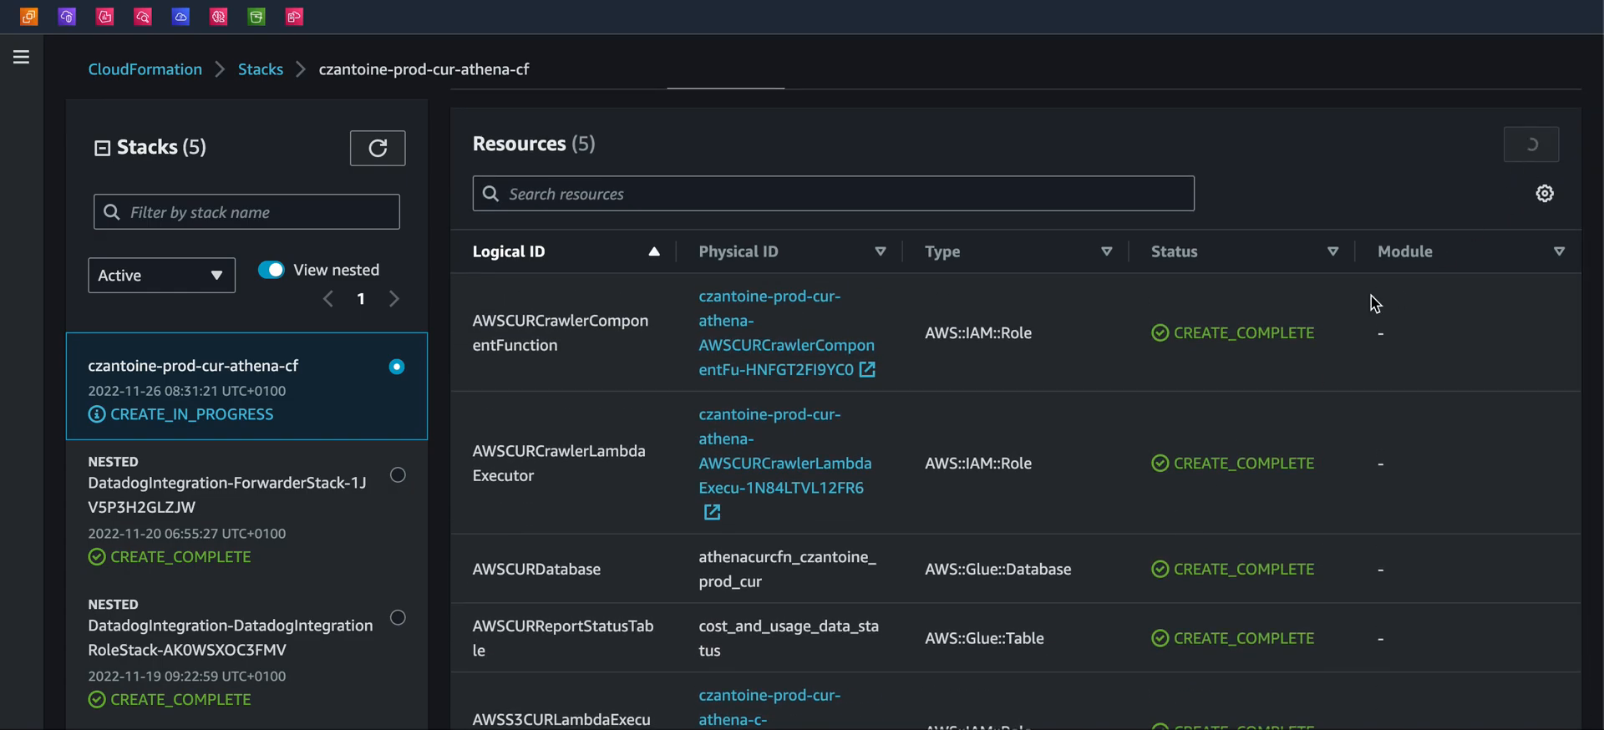
pyautogui.scroll(2, 1085, 383)
pyautogui.scroll(-1, 1086, 481)
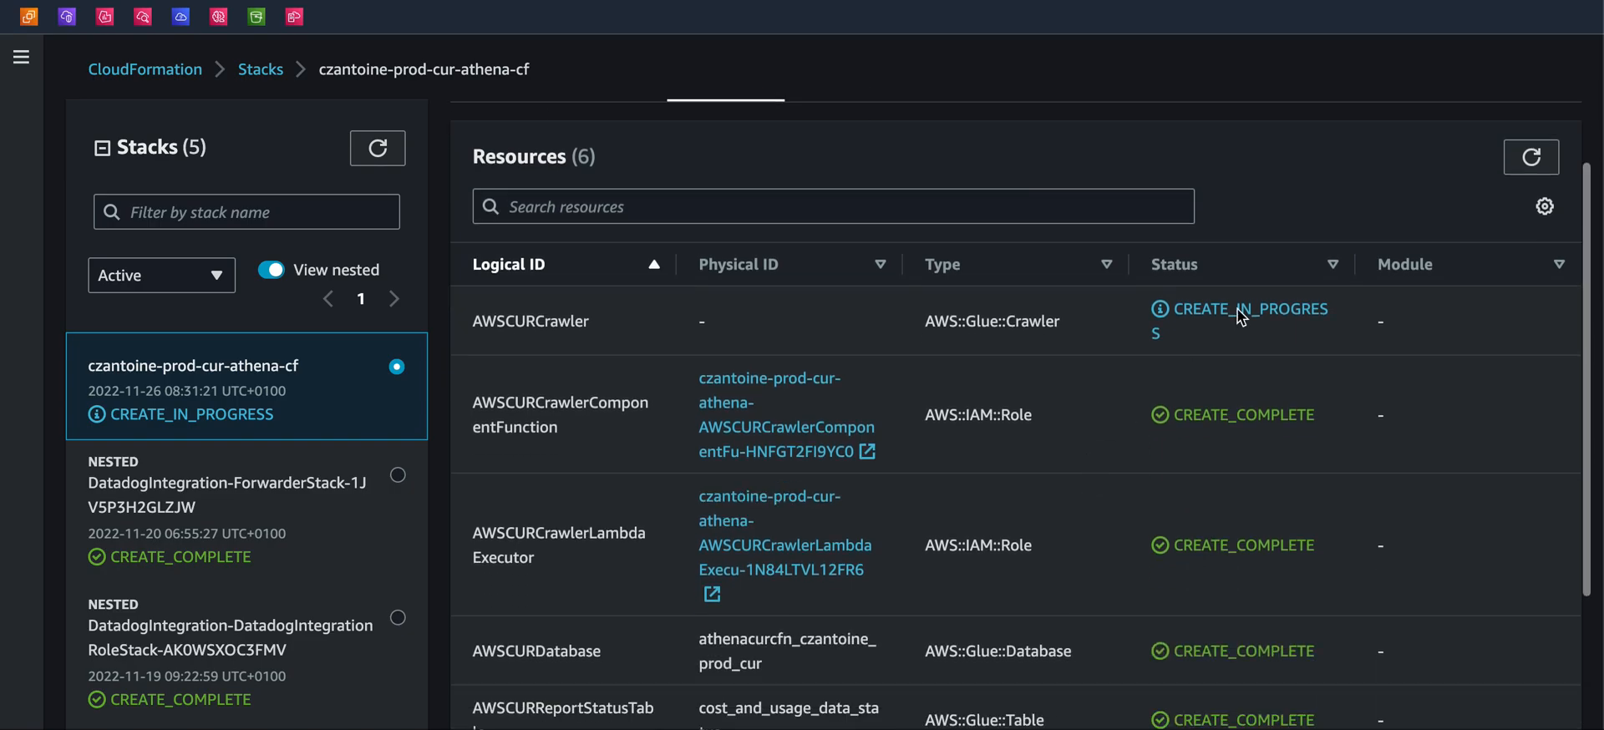
pyautogui.click(1534, 159)
pyautogui.click(1533, 157)
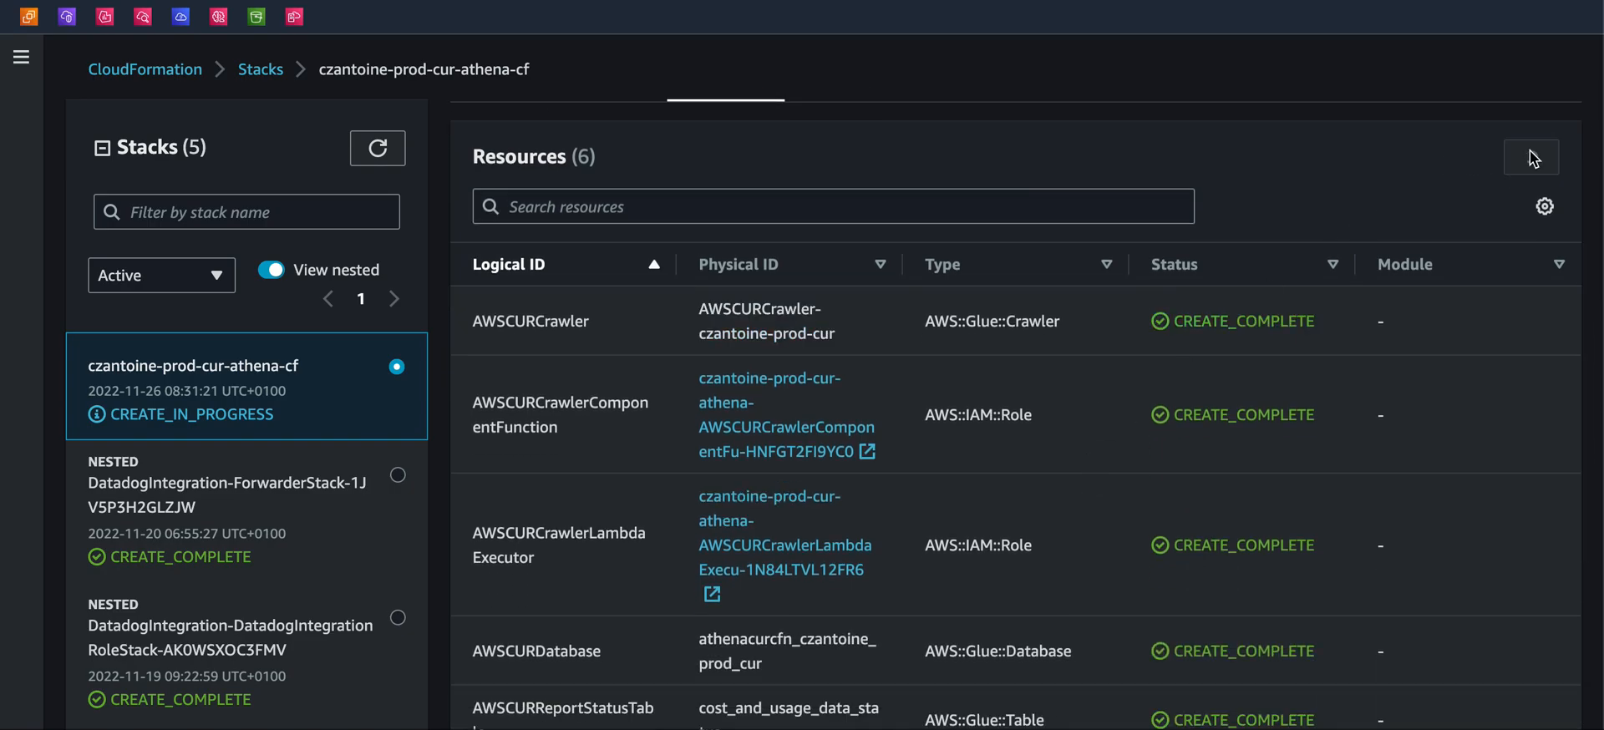
# Keep refreshing the resources and events lists and scroll through the newly created resources
pyautogui.scroll(-3, 1200, 469)
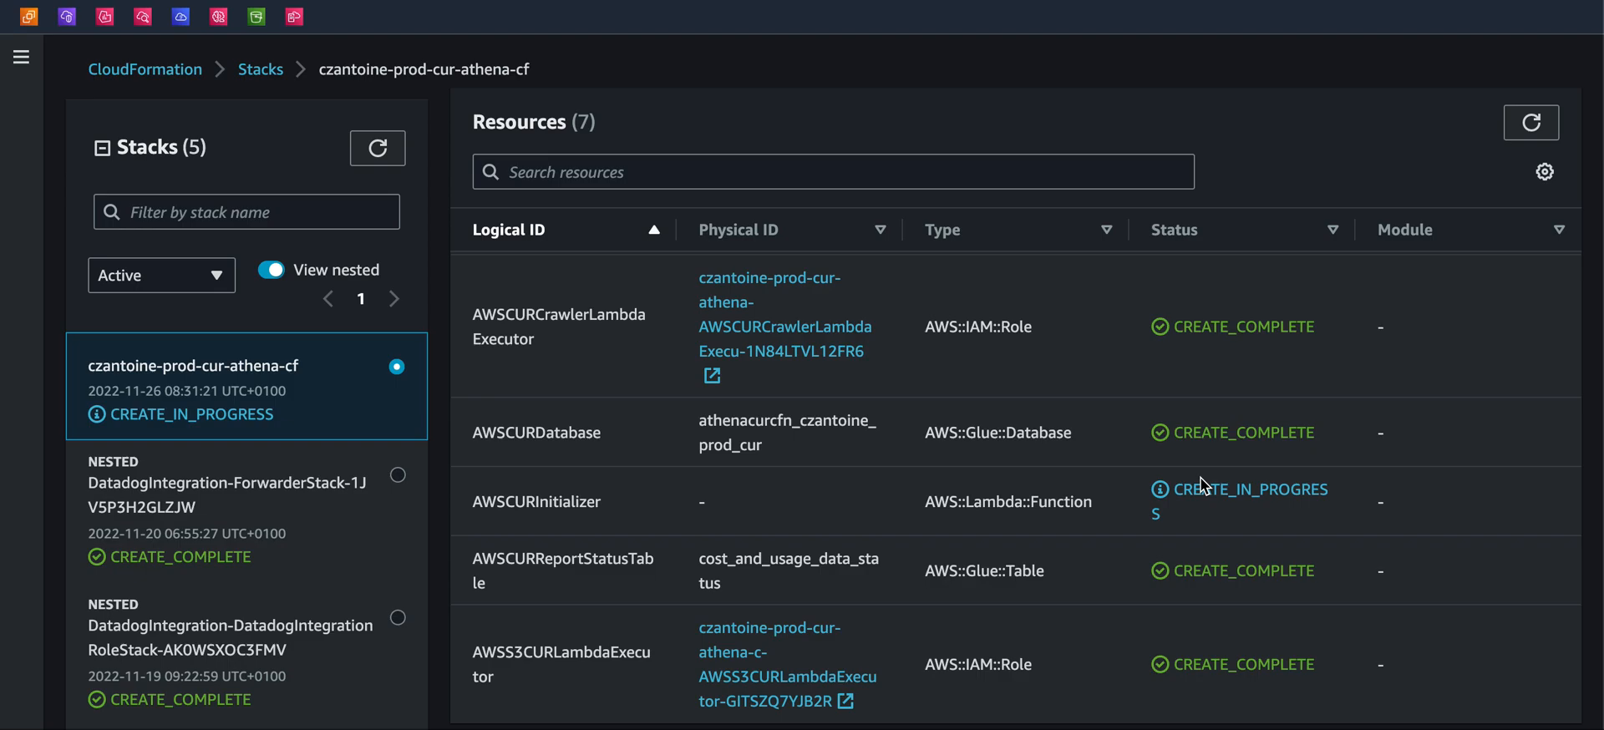
pyautogui.click(1531, 122)
pyautogui.scroll(-2, 1239, 330)
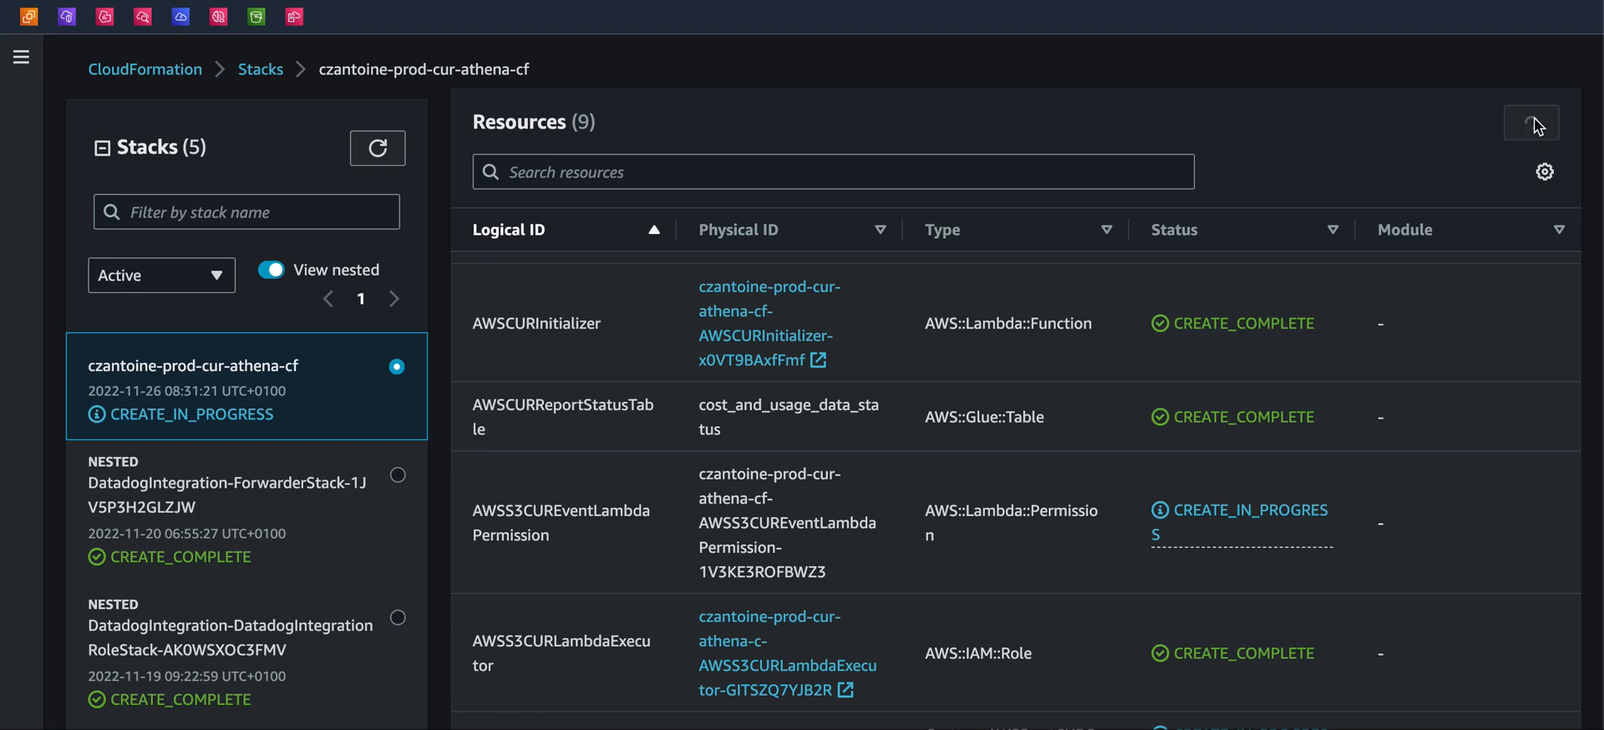
pyautogui.scroll(-2, 1020, 493)
pyautogui.scroll(6, 1005, 522)
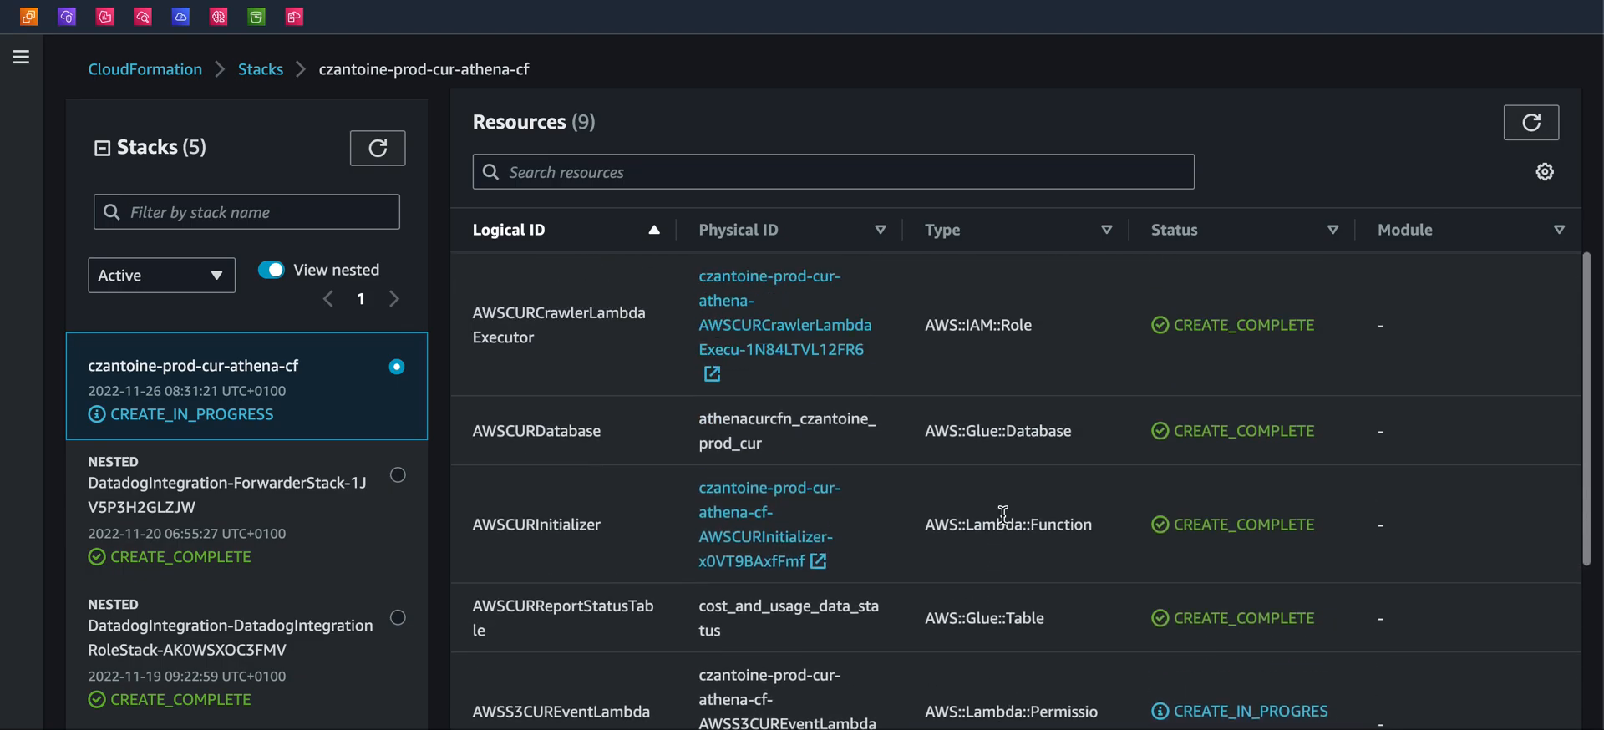
pyautogui.click(649, 182)
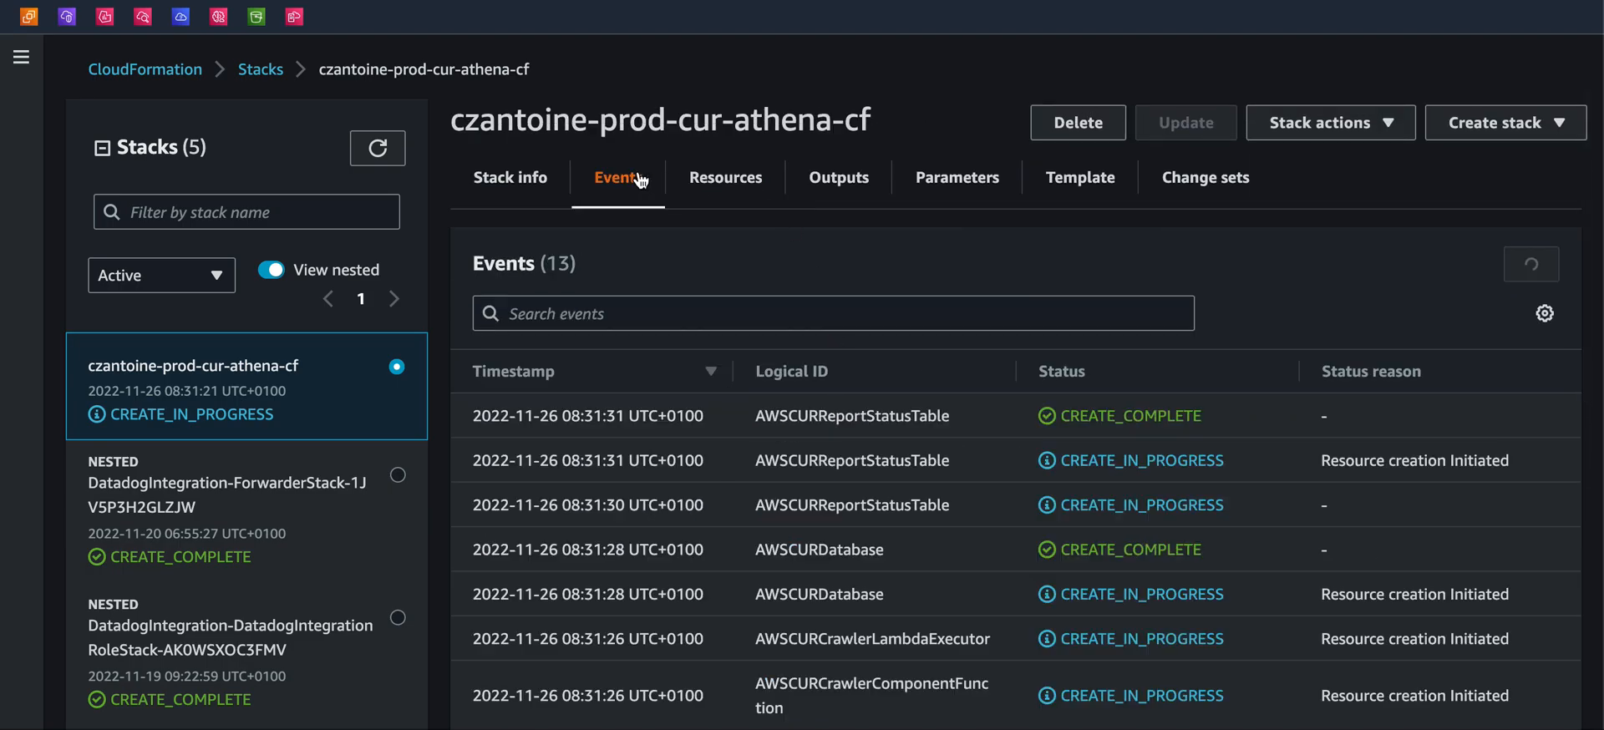
pyautogui.click(1531, 264)
pyautogui.click(365, 146)
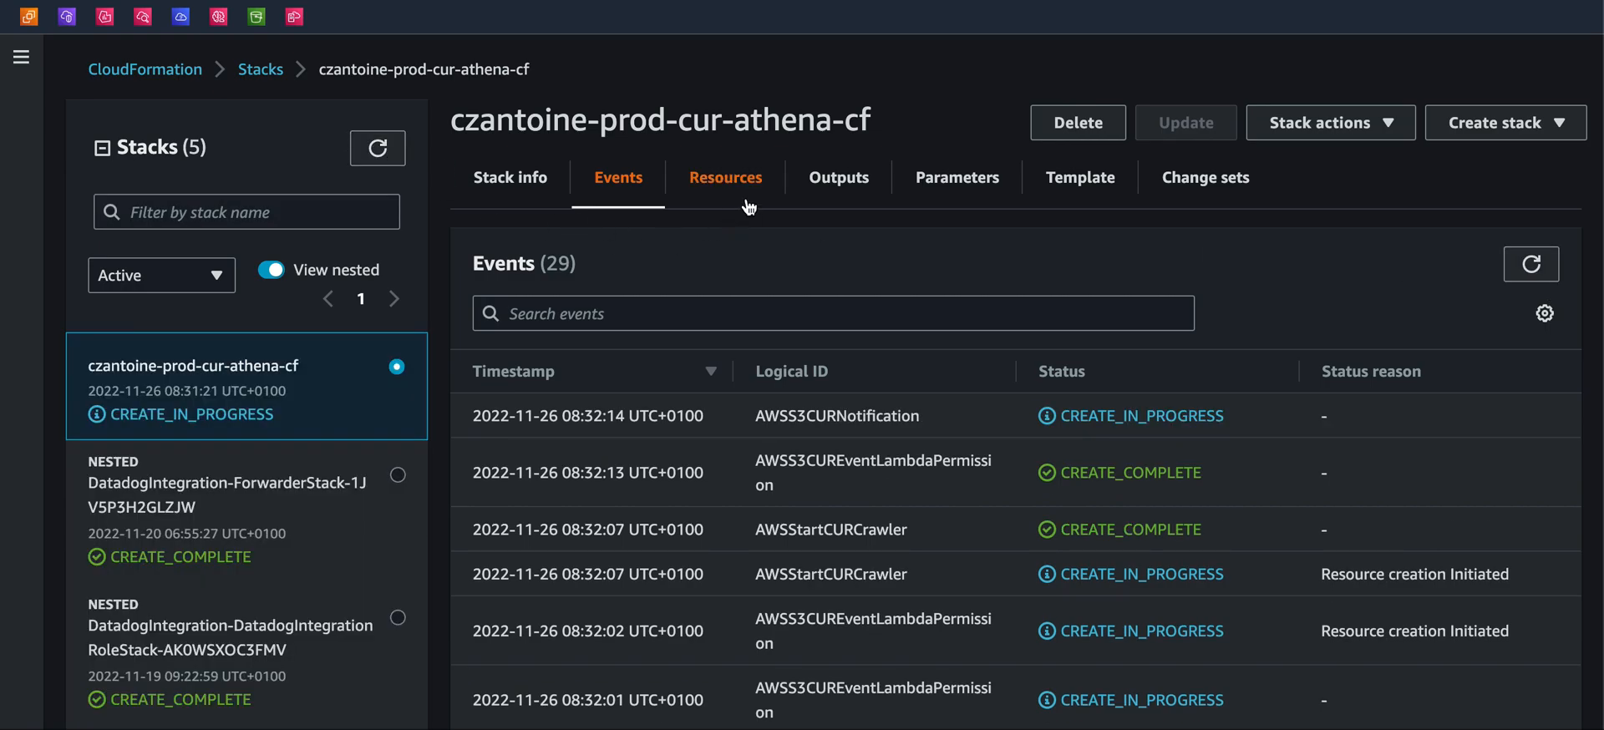
pyautogui.click(697, 186)
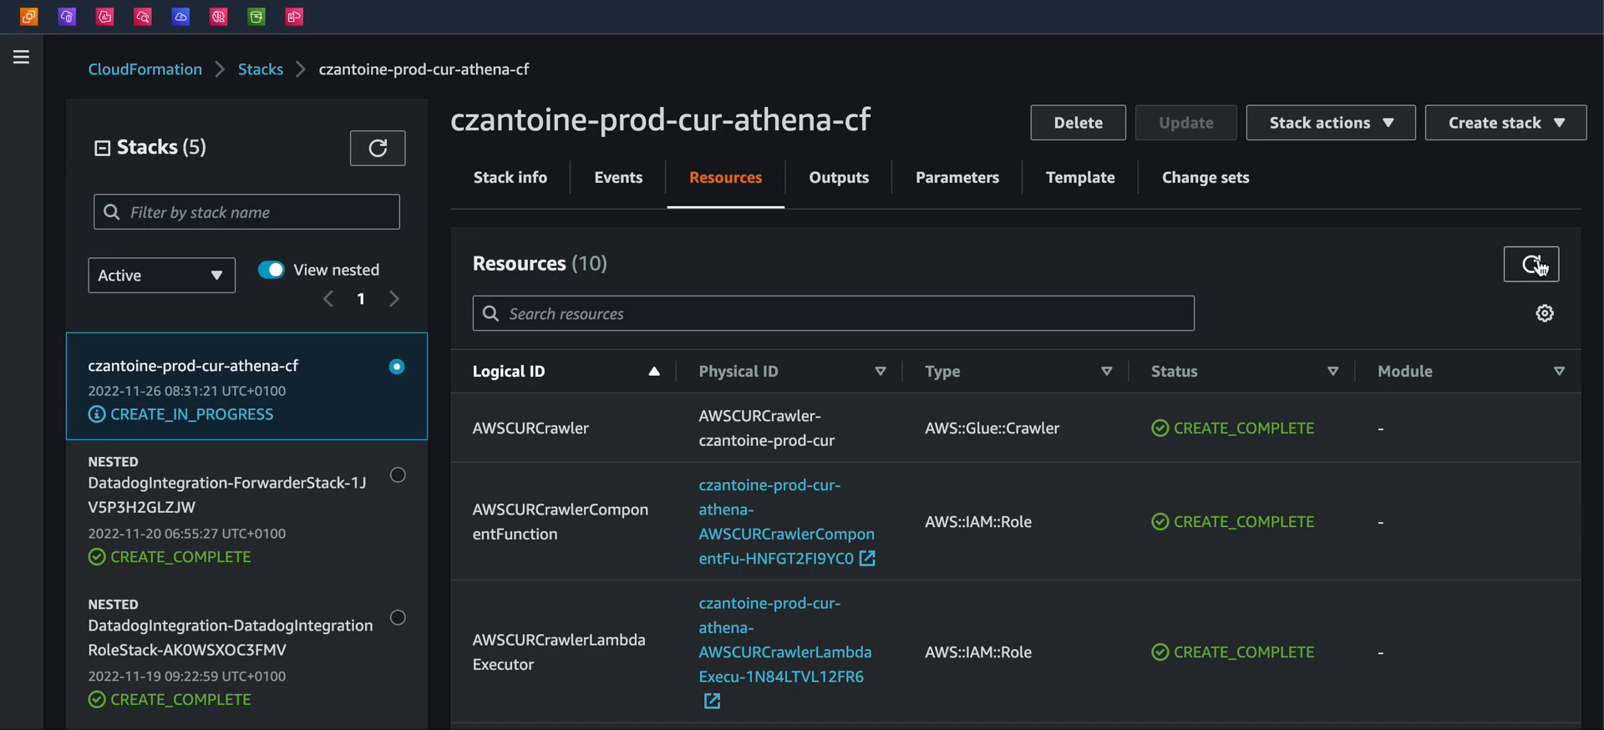
pyautogui.scroll(-10, 1190, 457)
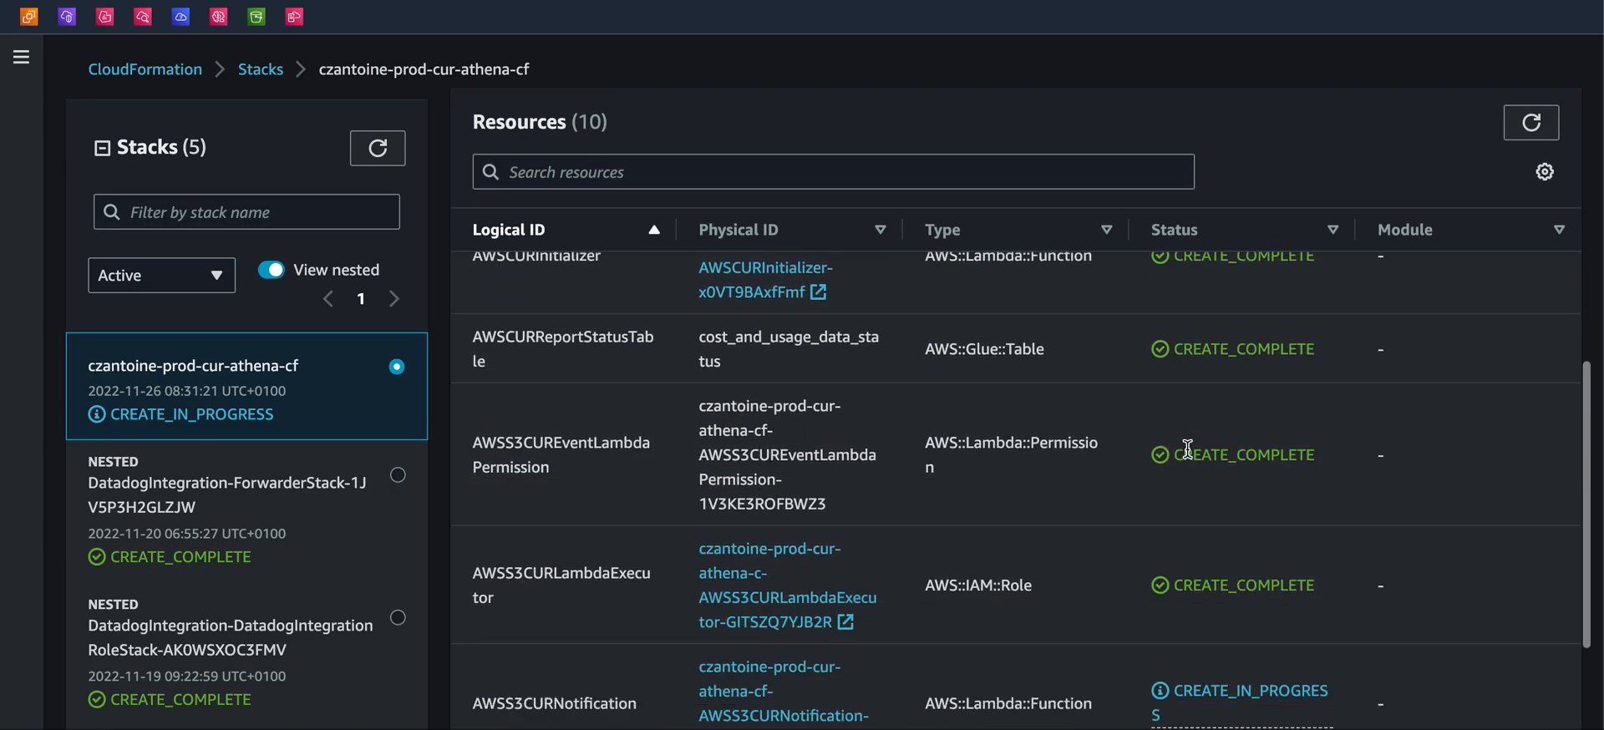
pyautogui.click(1543, 119)
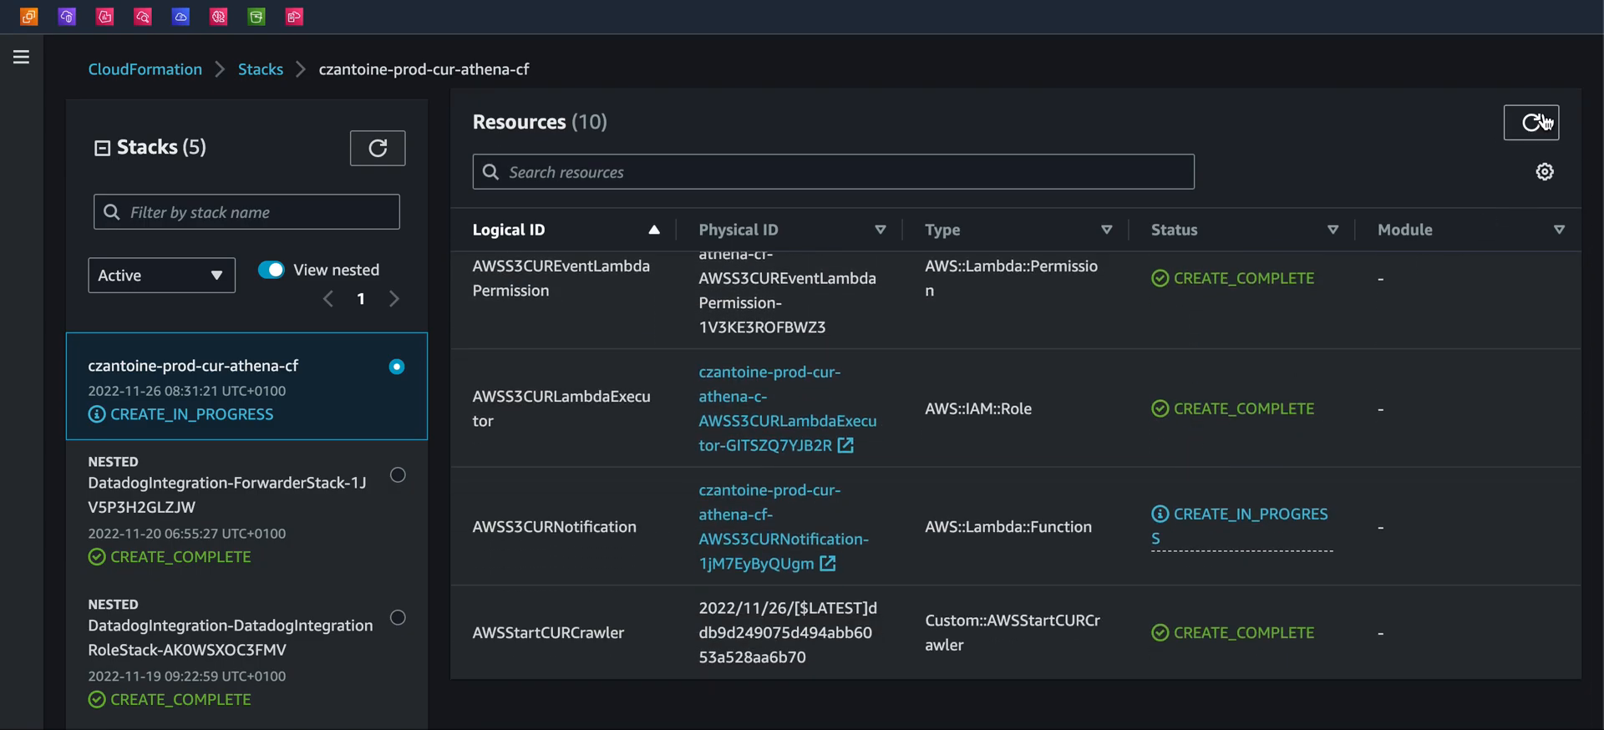
pyautogui.scroll(10, 1235, 300)
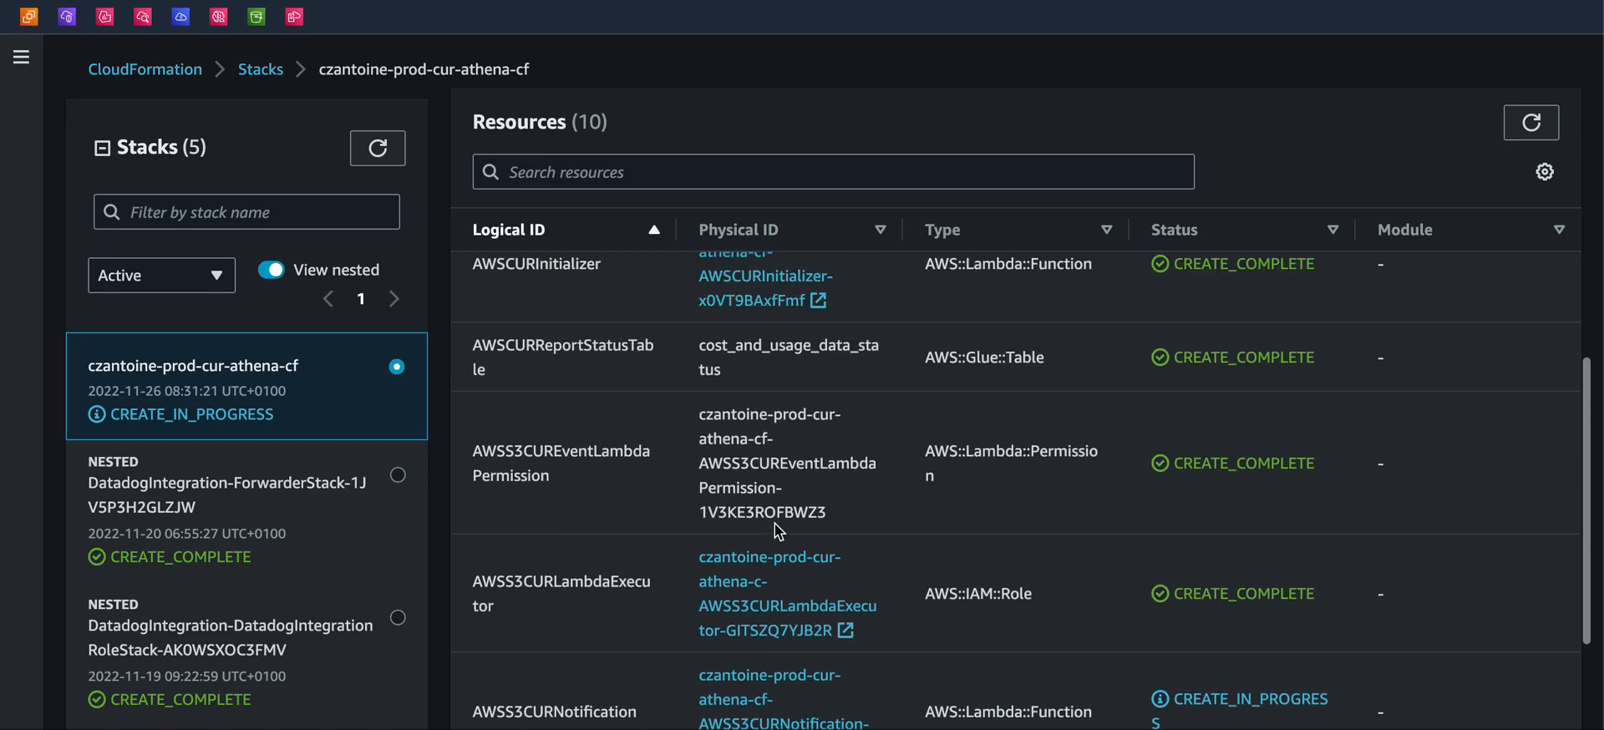
pyautogui.click(1524, 177)
pyautogui.click(1524, 181)
pyautogui.scroll(2, 1147, 178)
pyautogui.scroll(-6, 1032, 203)
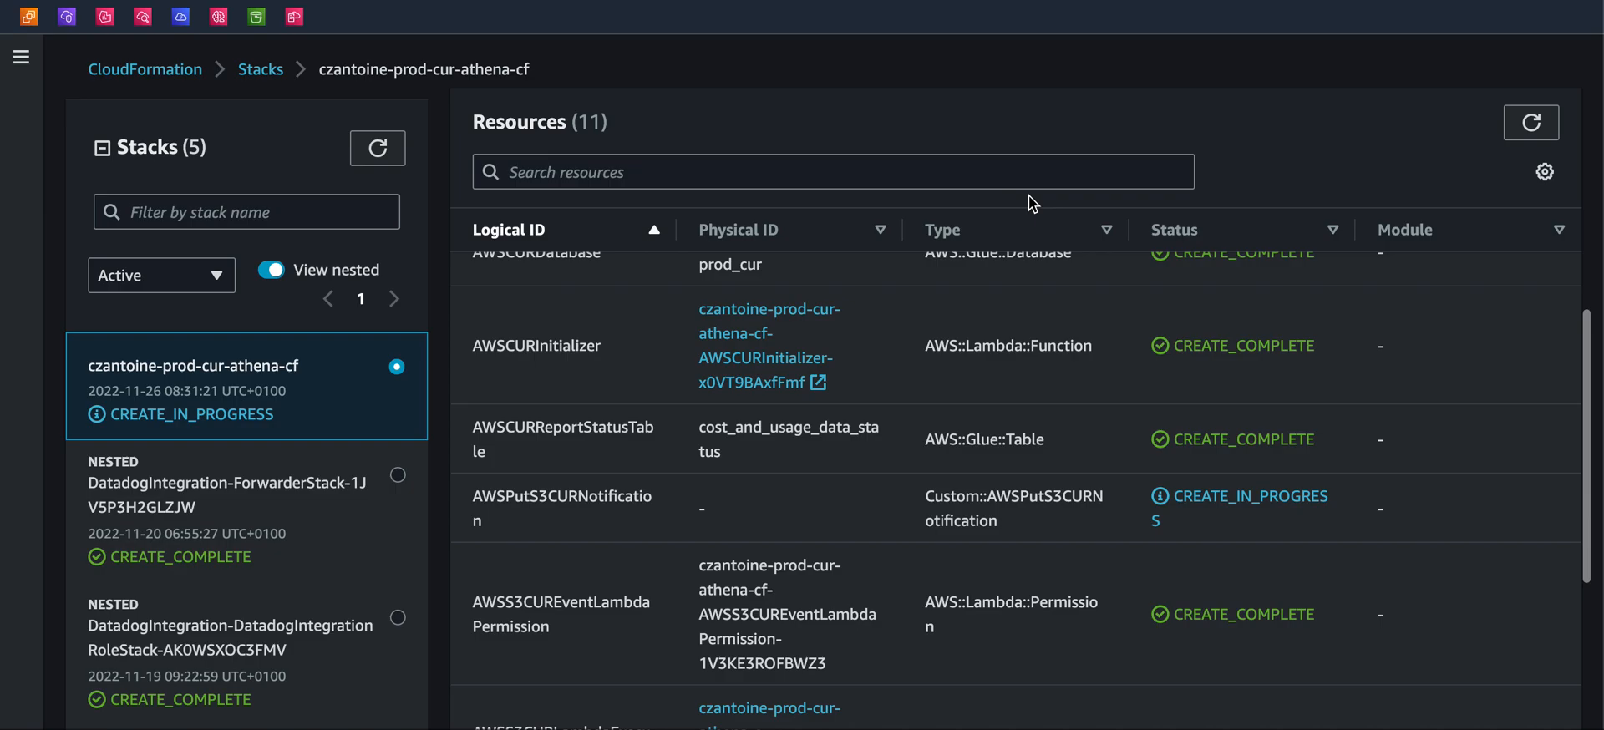
pyautogui.scroll(5, 917, 213)
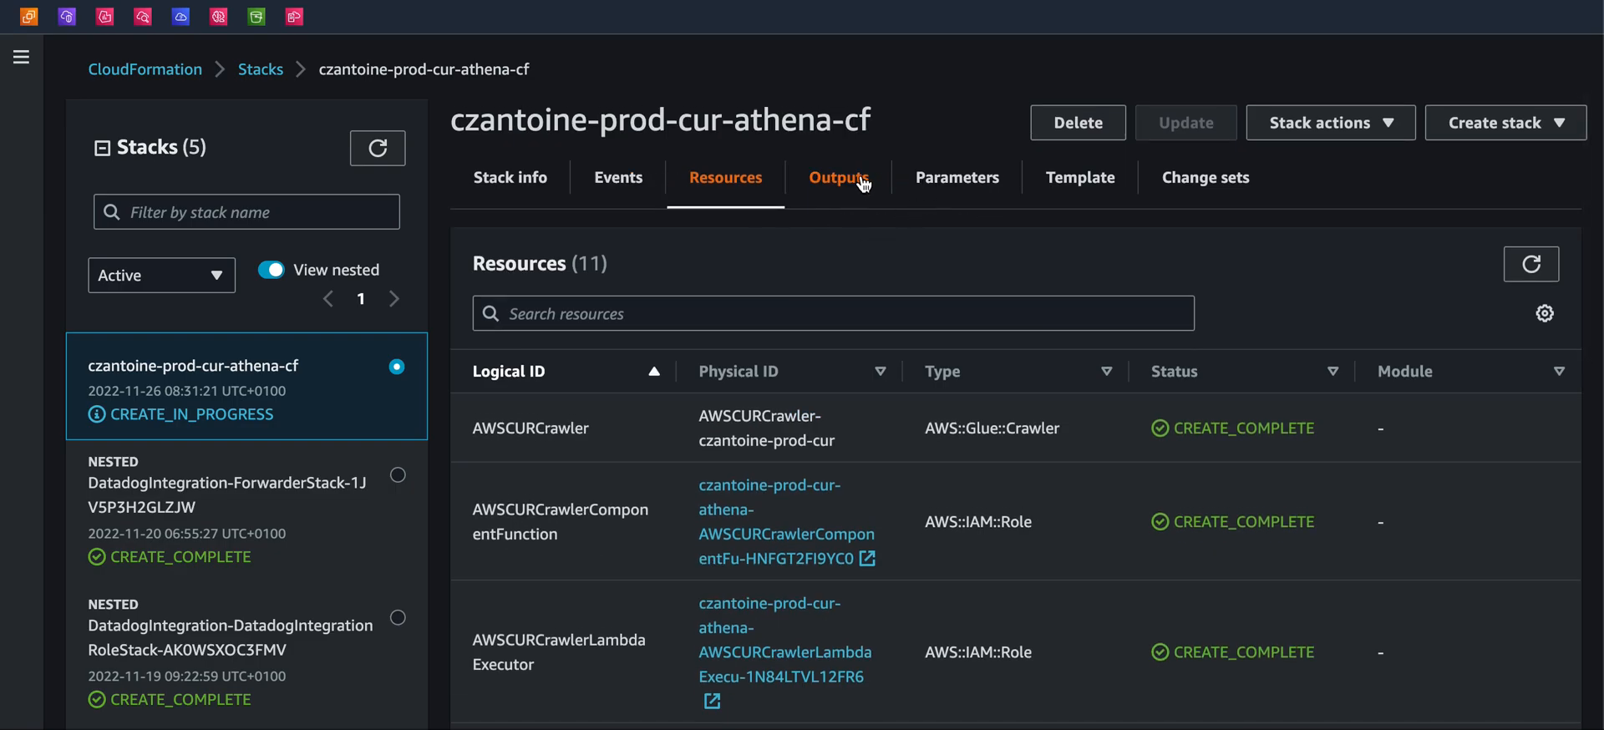
# Check the stack's Parameters and Template tabs, returning to the Resources list
pyautogui.click(942, 179)
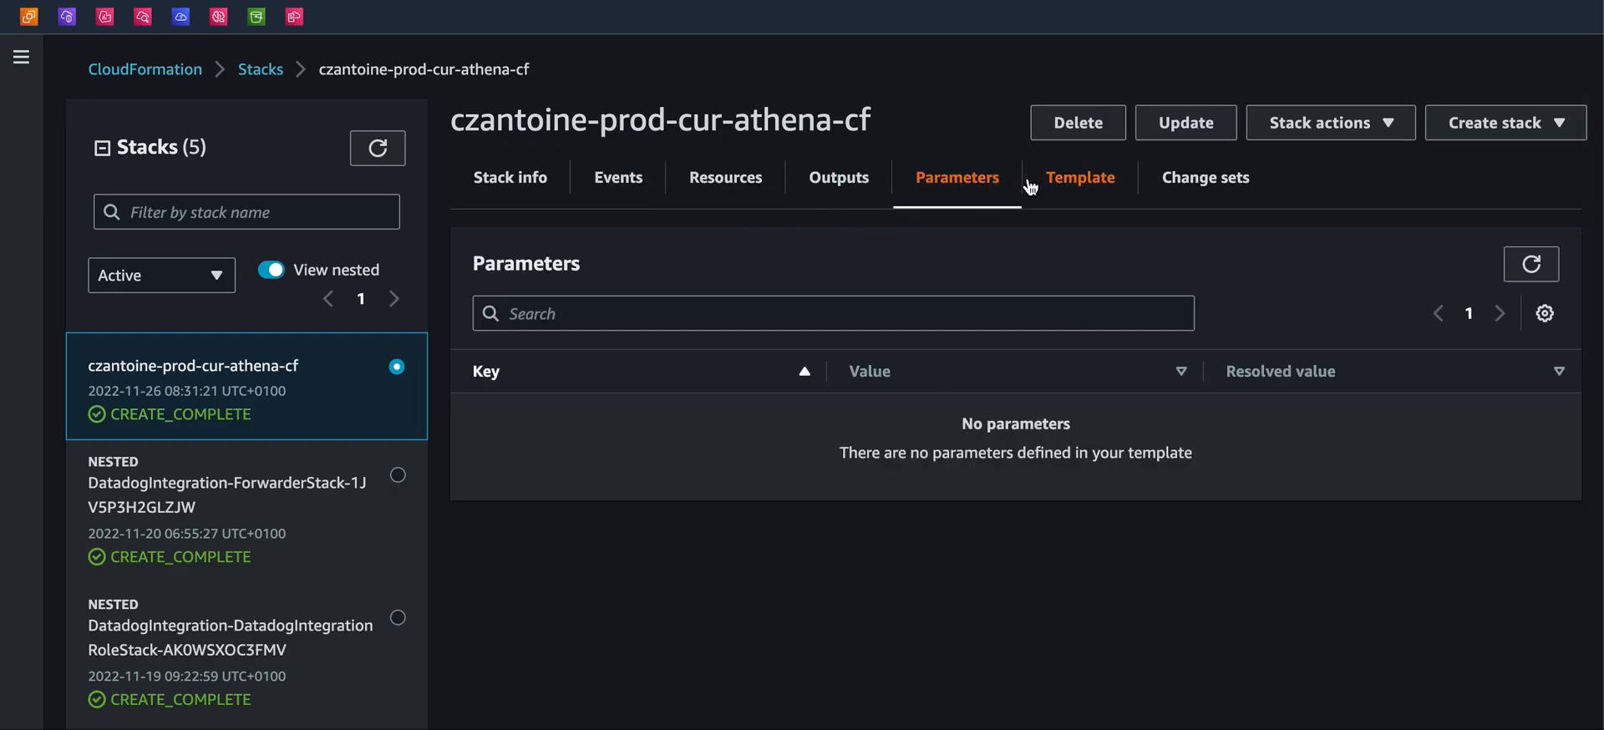
pyautogui.click(1021, 186)
pyautogui.click(725, 179)
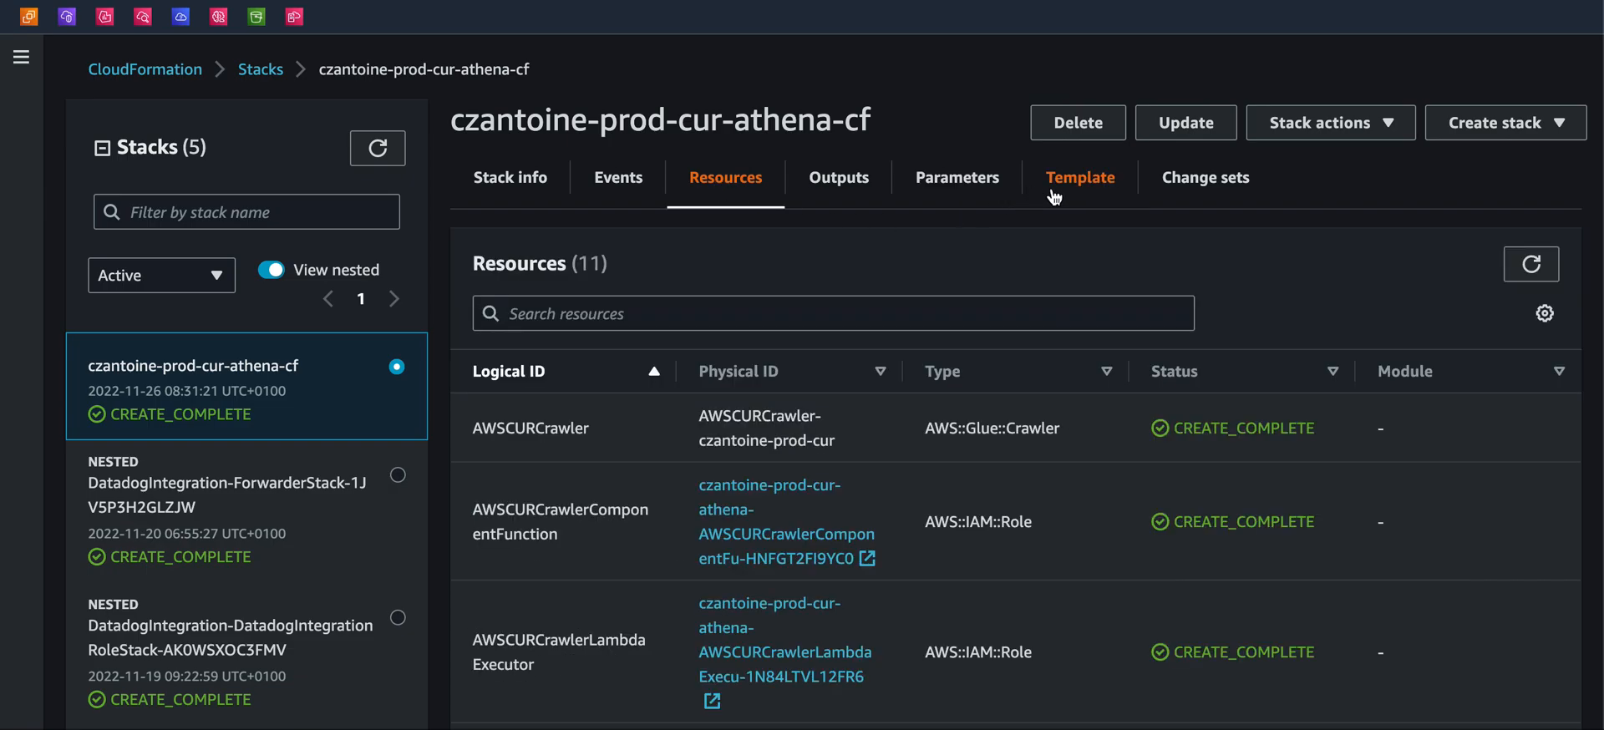
pyautogui.click(1054, 190)
pyautogui.click(731, 180)
# Scroll through the completed stack's full resource list and its events
pyautogui.scroll(-1, 774, 393)
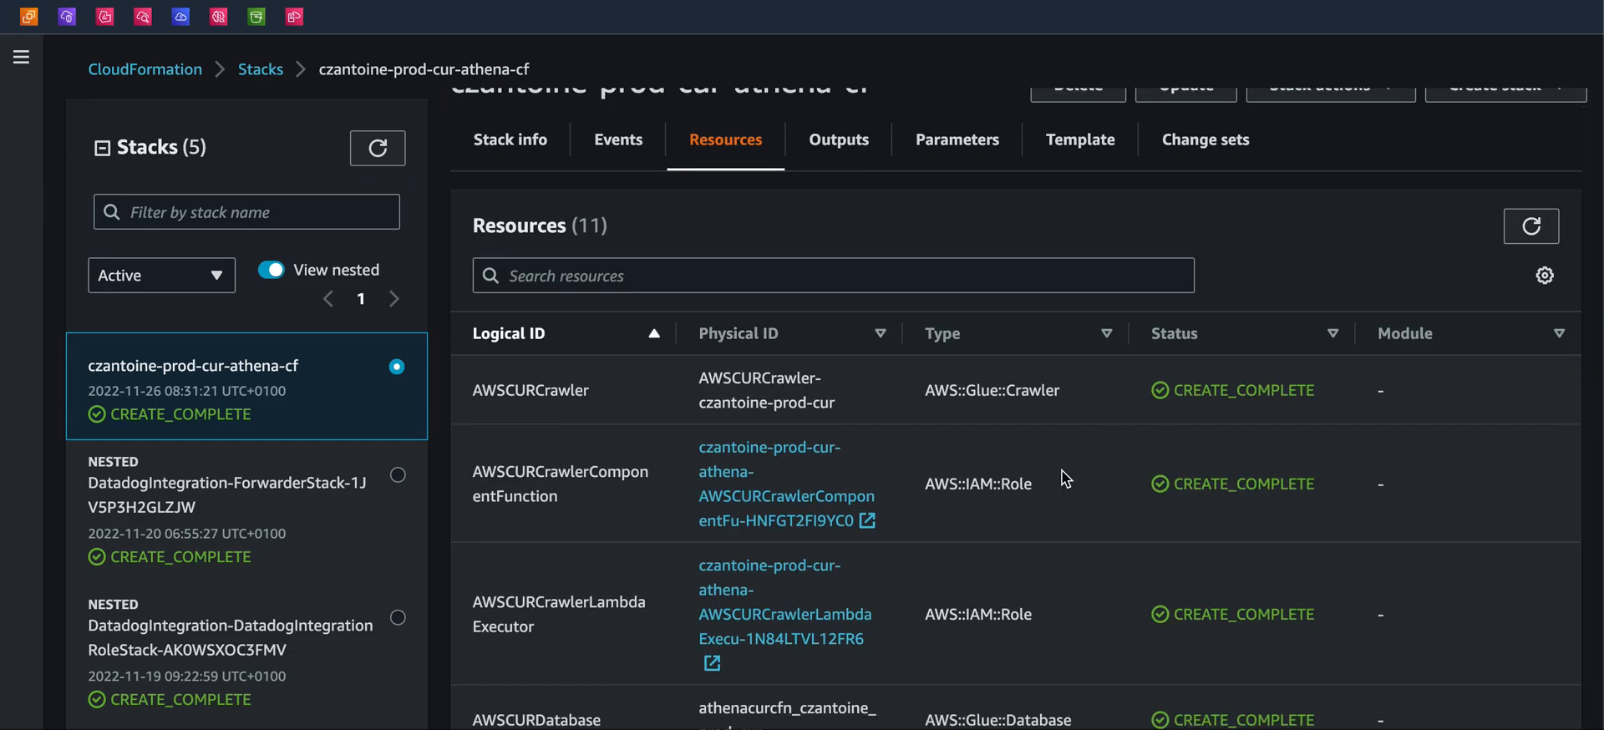
pyautogui.scroll(-8, 1055, 618)
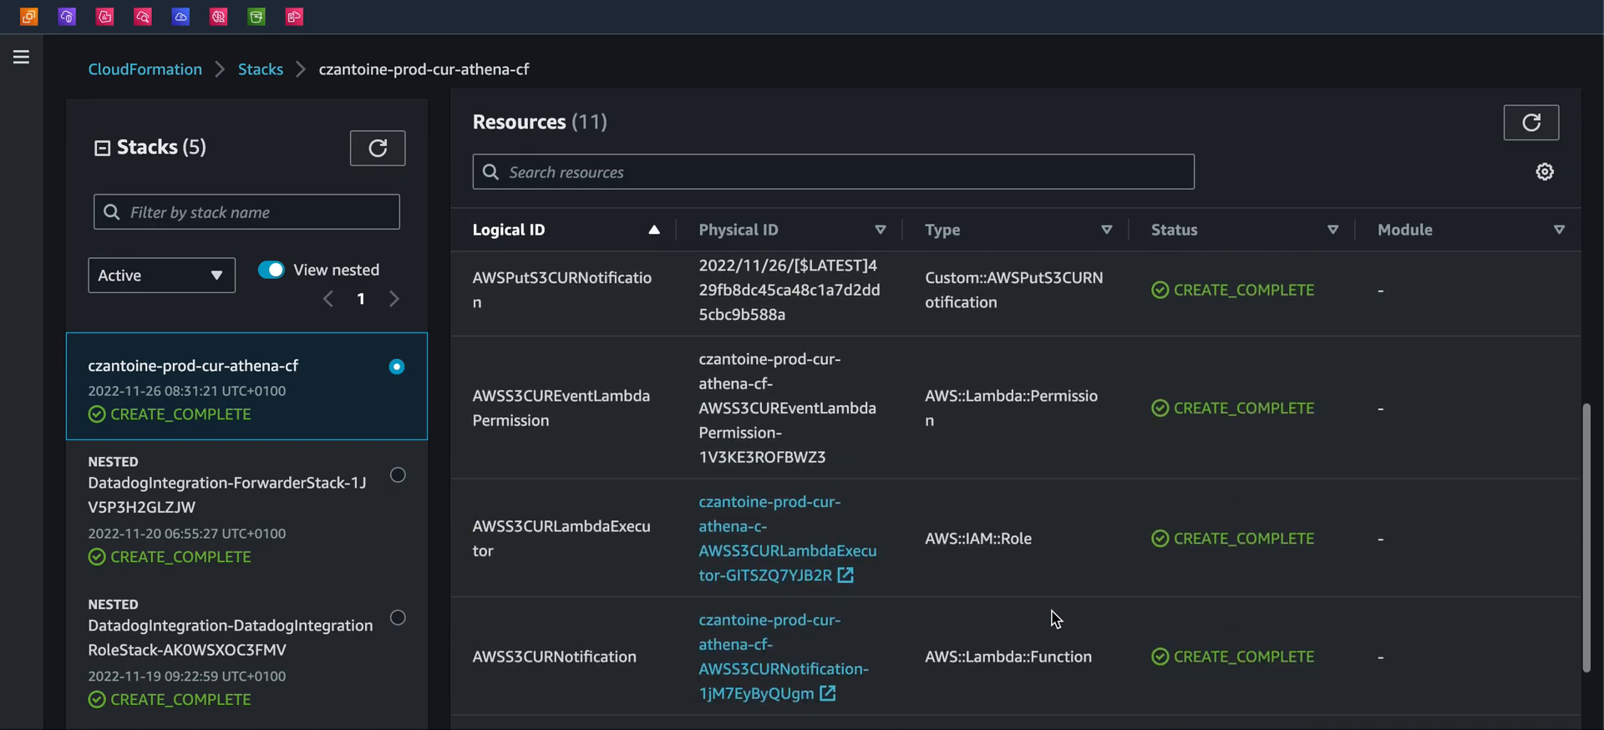
pyautogui.scroll(4, 1051, 612)
pyautogui.scroll(3, 1053, 612)
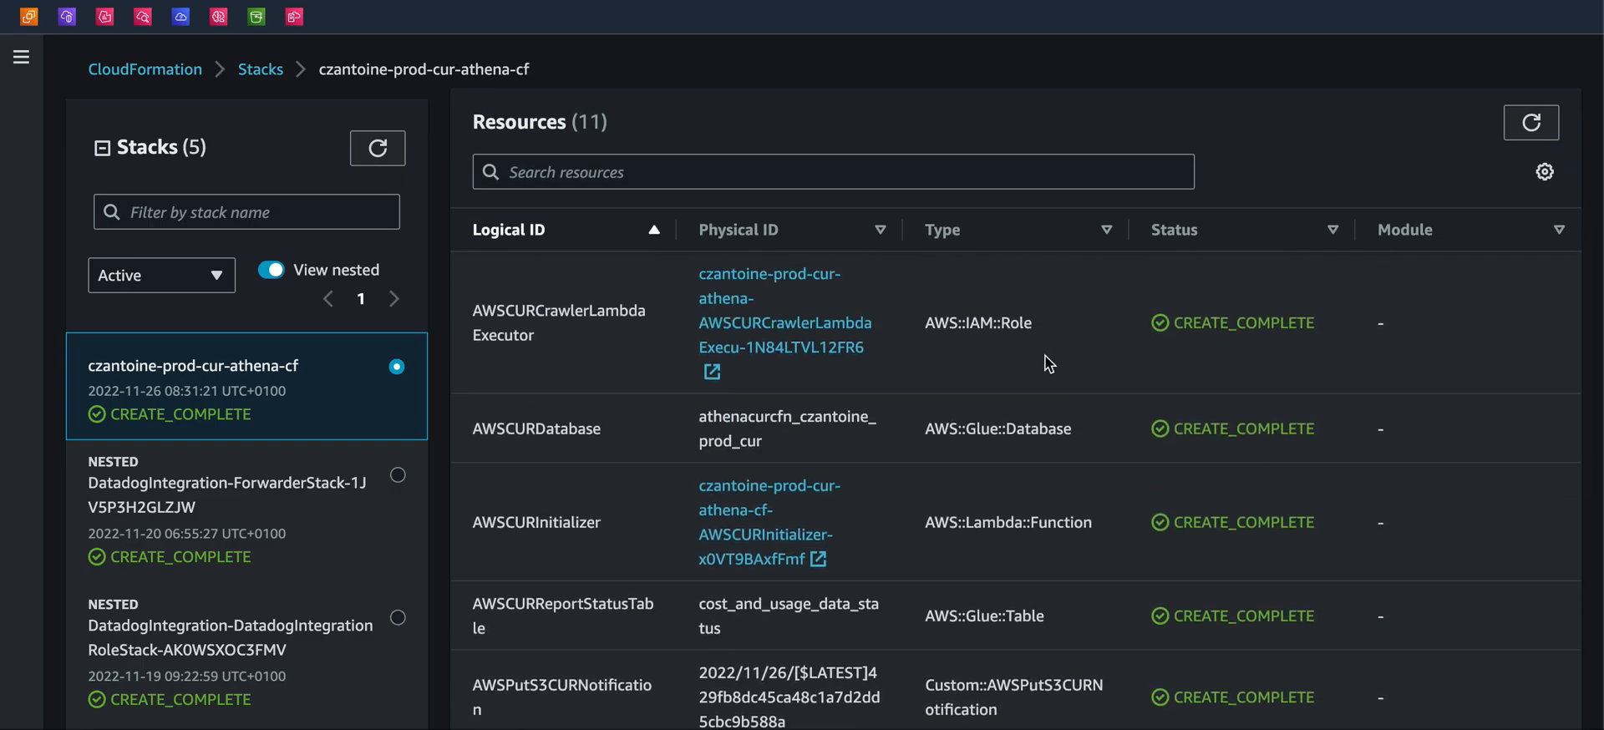
pyautogui.scroll(1, 1045, 361)
pyautogui.scroll(2, 678, 267)
pyautogui.click(618, 177)
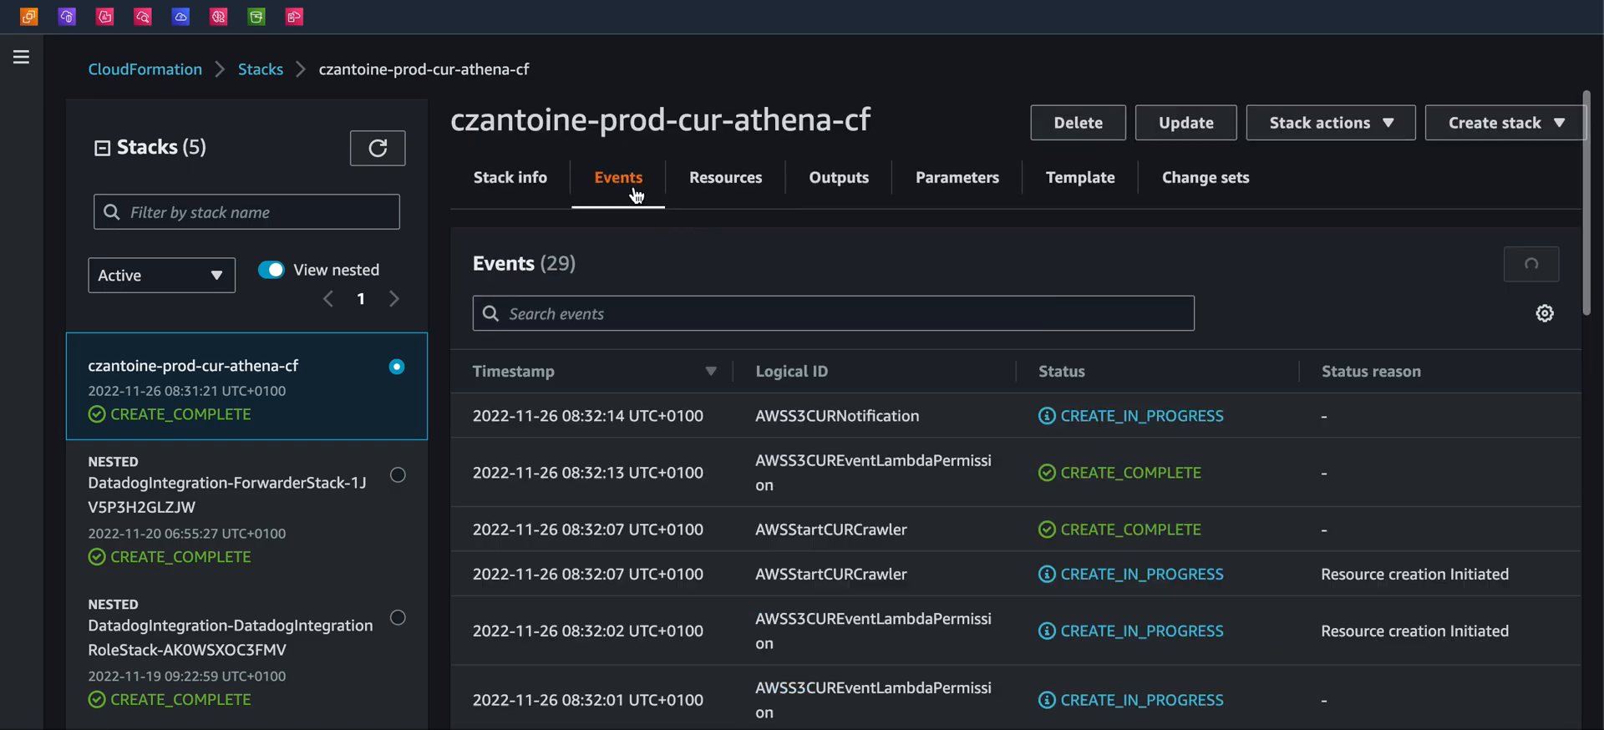
pyautogui.click(725, 177)
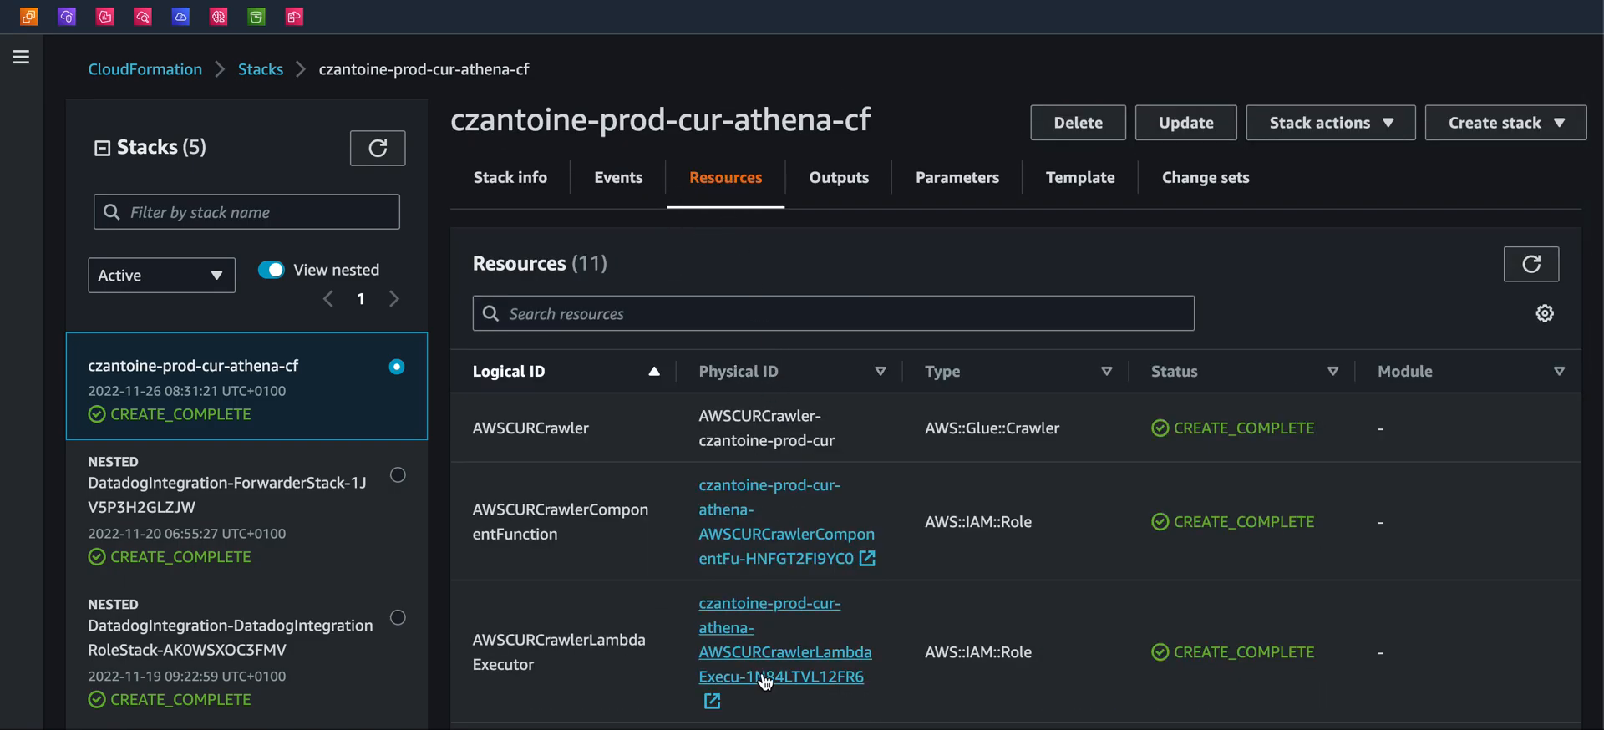
pyautogui.scroll(-1, 762, 677)
pyautogui.scroll(-1, 785, 585)
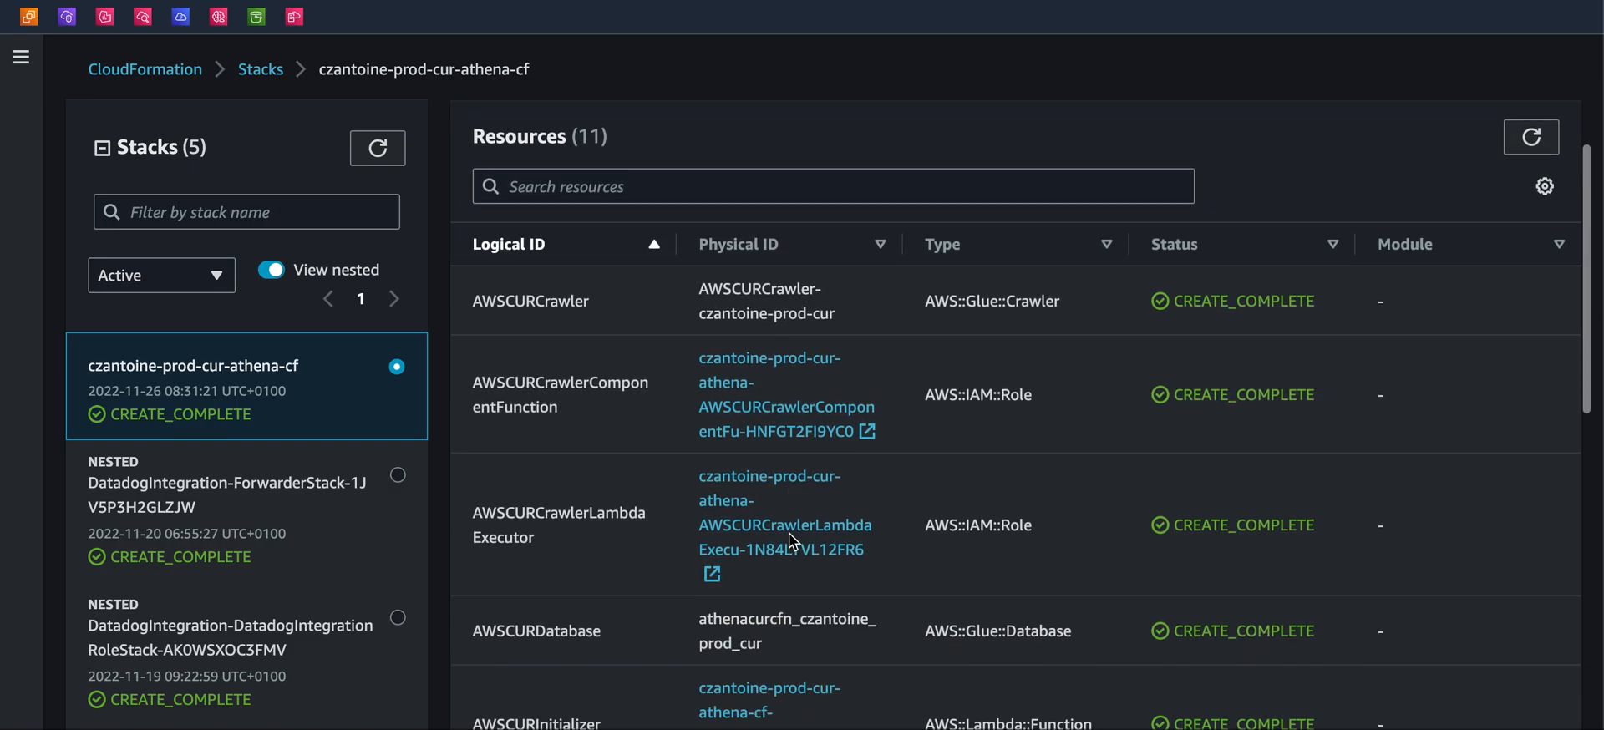
pyautogui.scroll(-4, 798, 567)
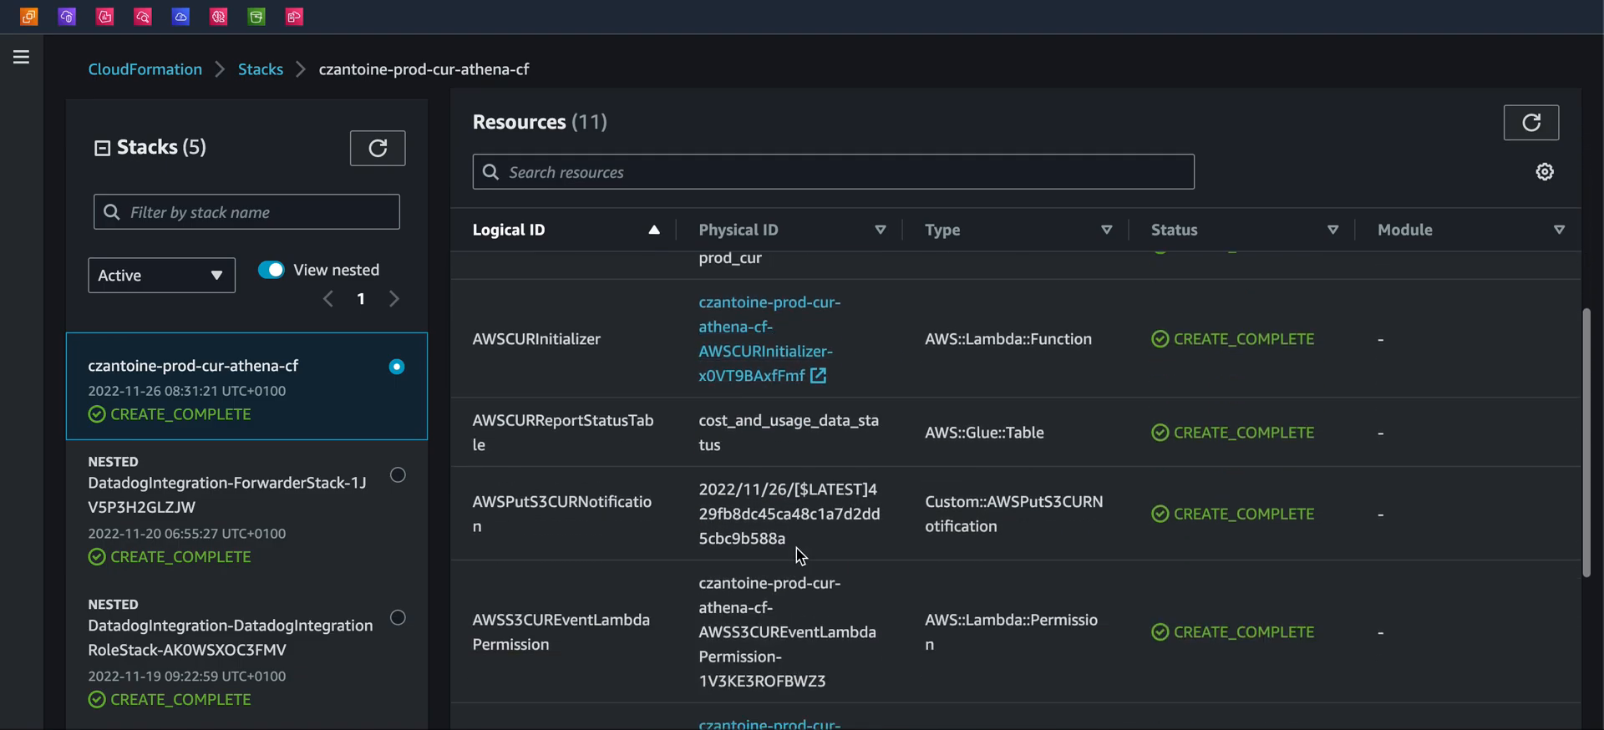
# Open the AWSCURInitializer Lambda function in a new tab and review its function overview
pyautogui.rightClick(765, 358)
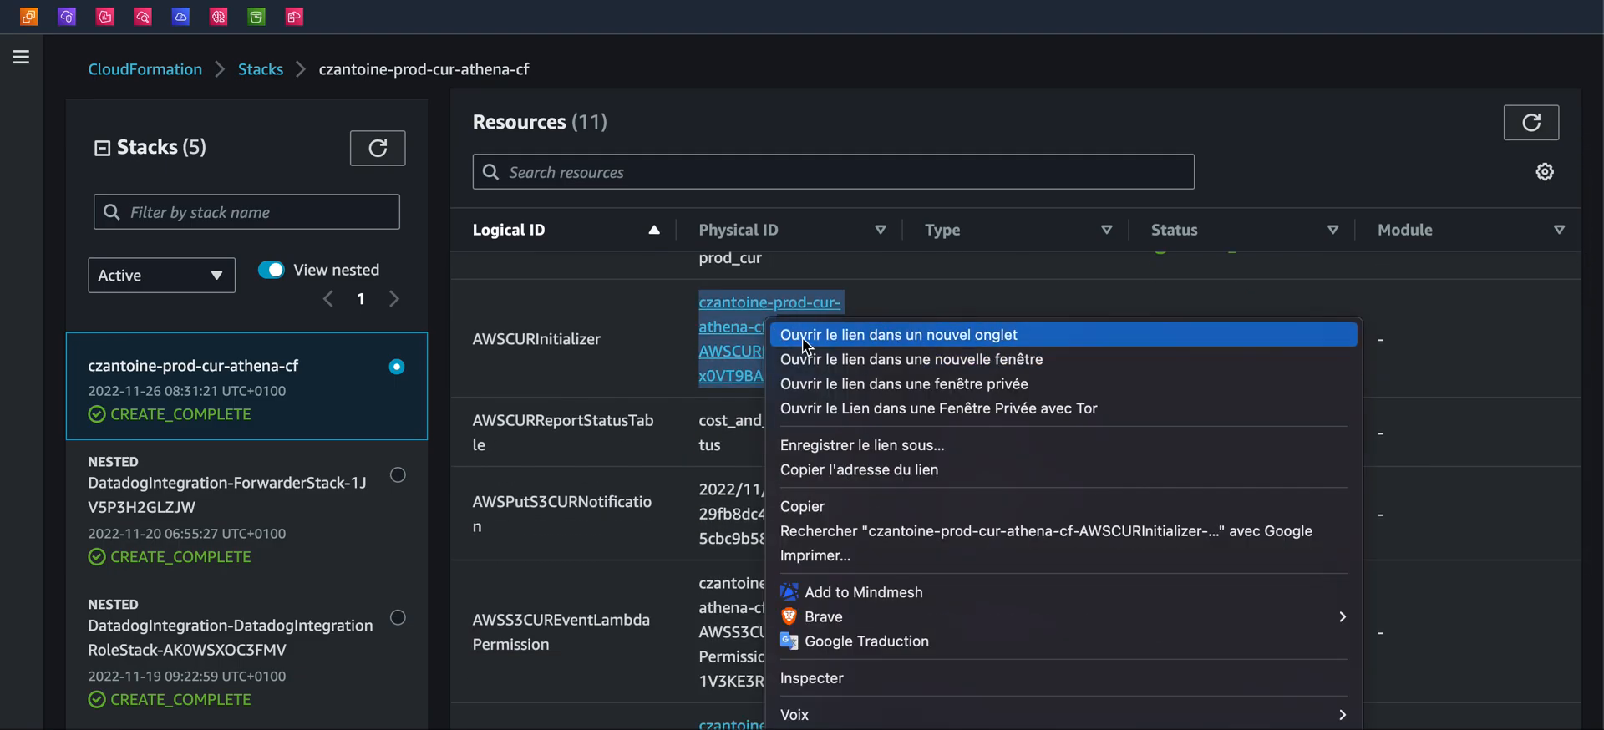
pyautogui.click(802, 338)
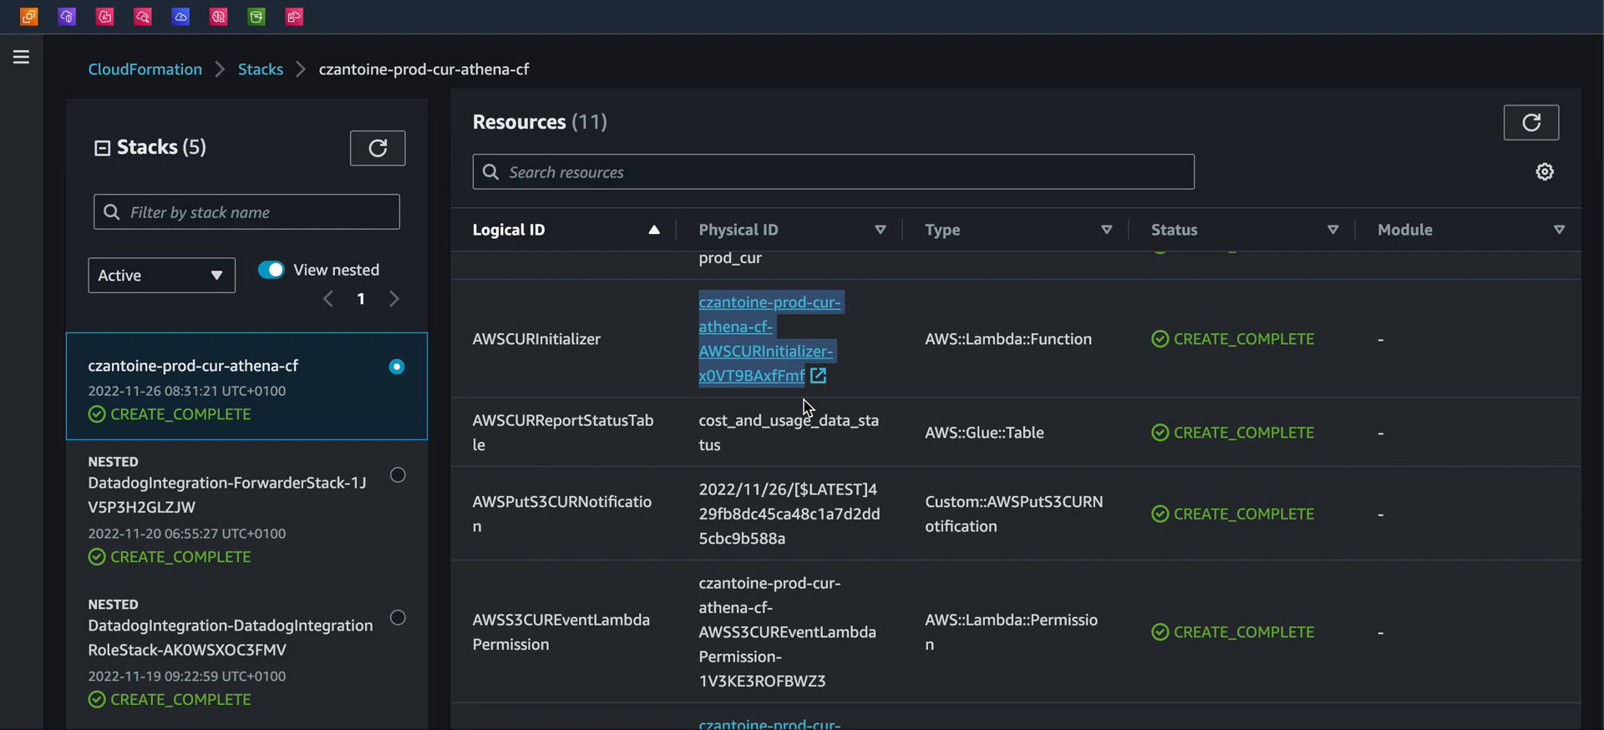
pyautogui.scroll(-2, 816, 458)
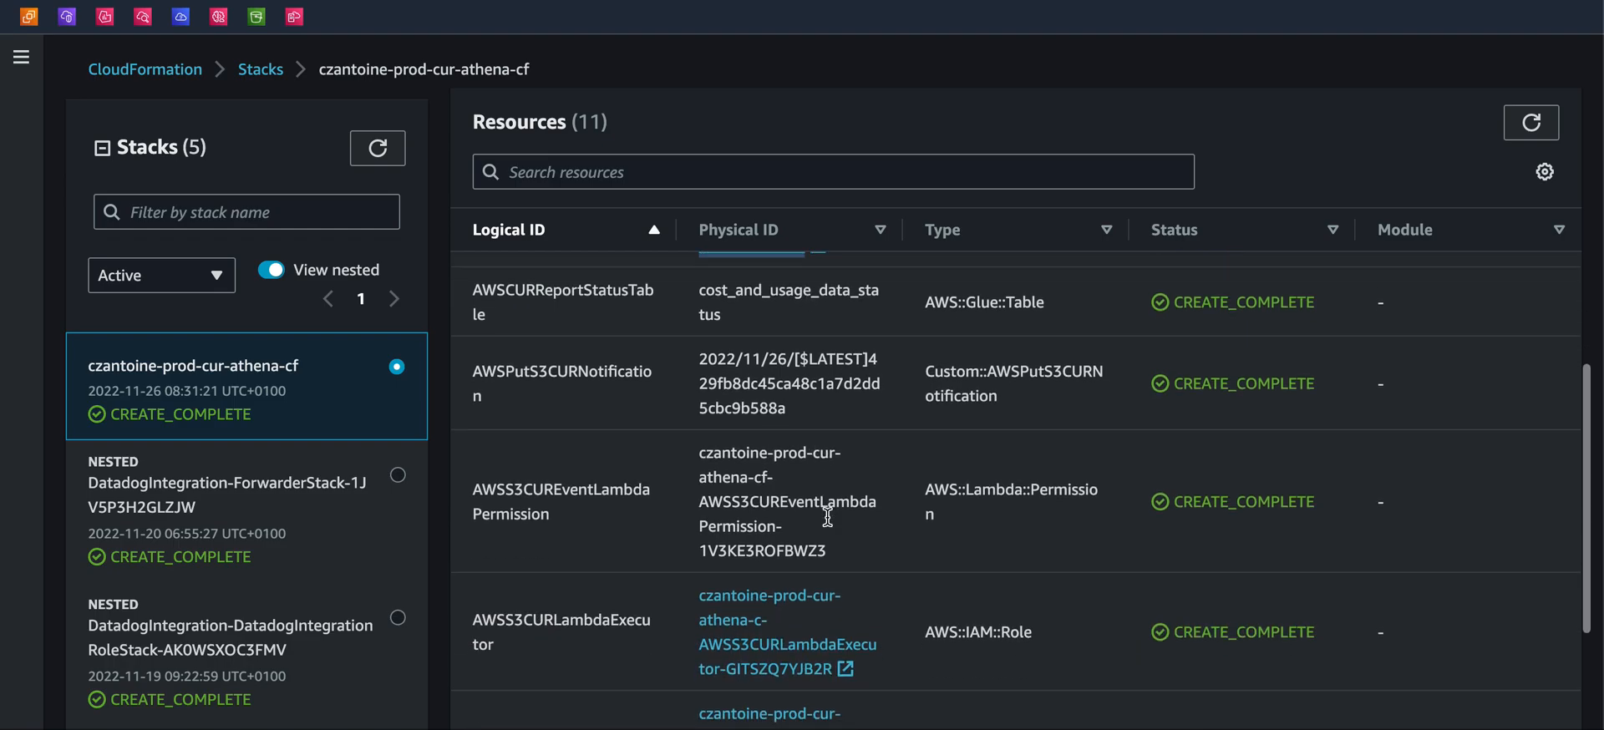
pyautogui.scroll(-2, 777, 544)
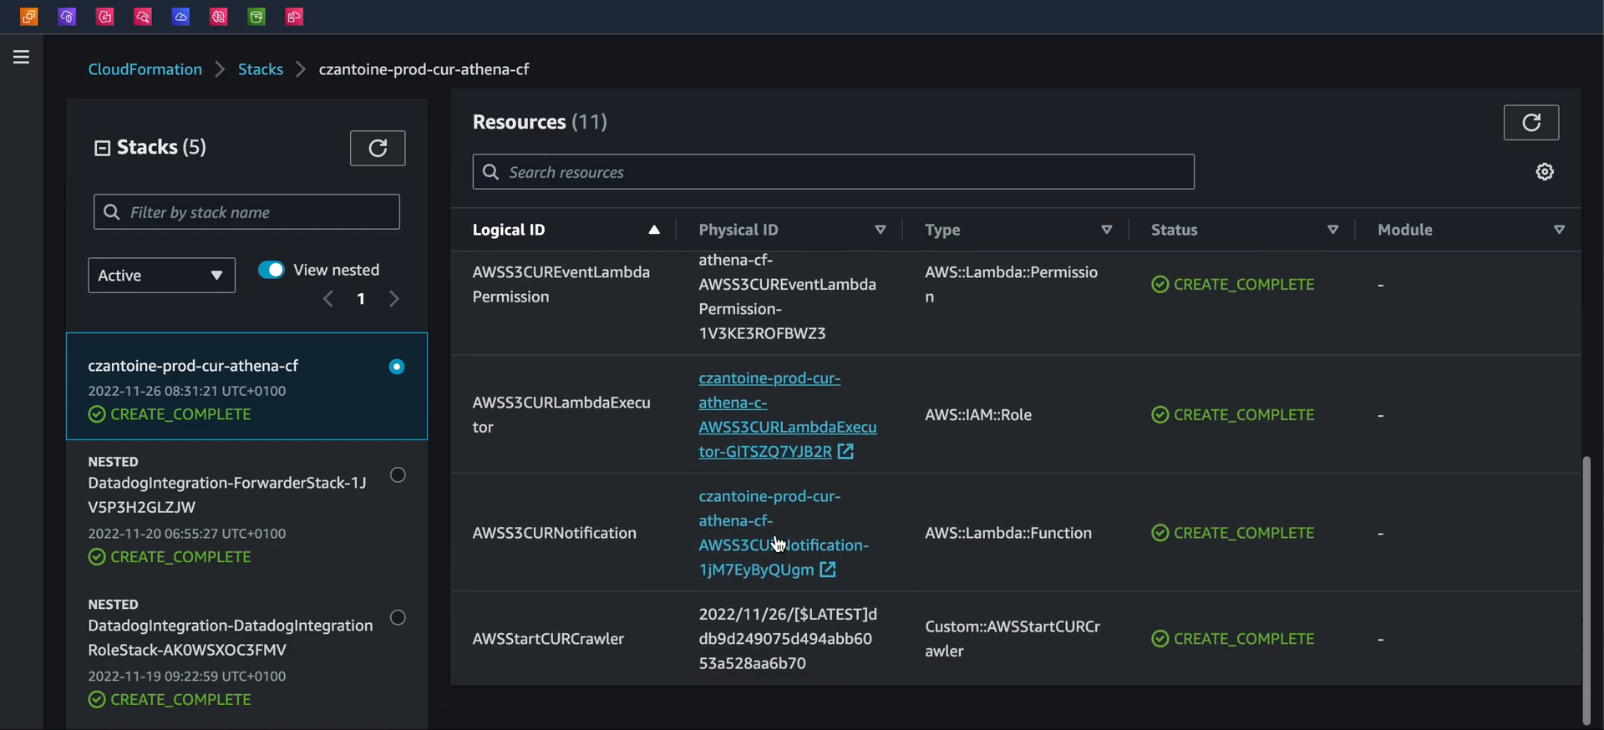
pyautogui.write('glue')
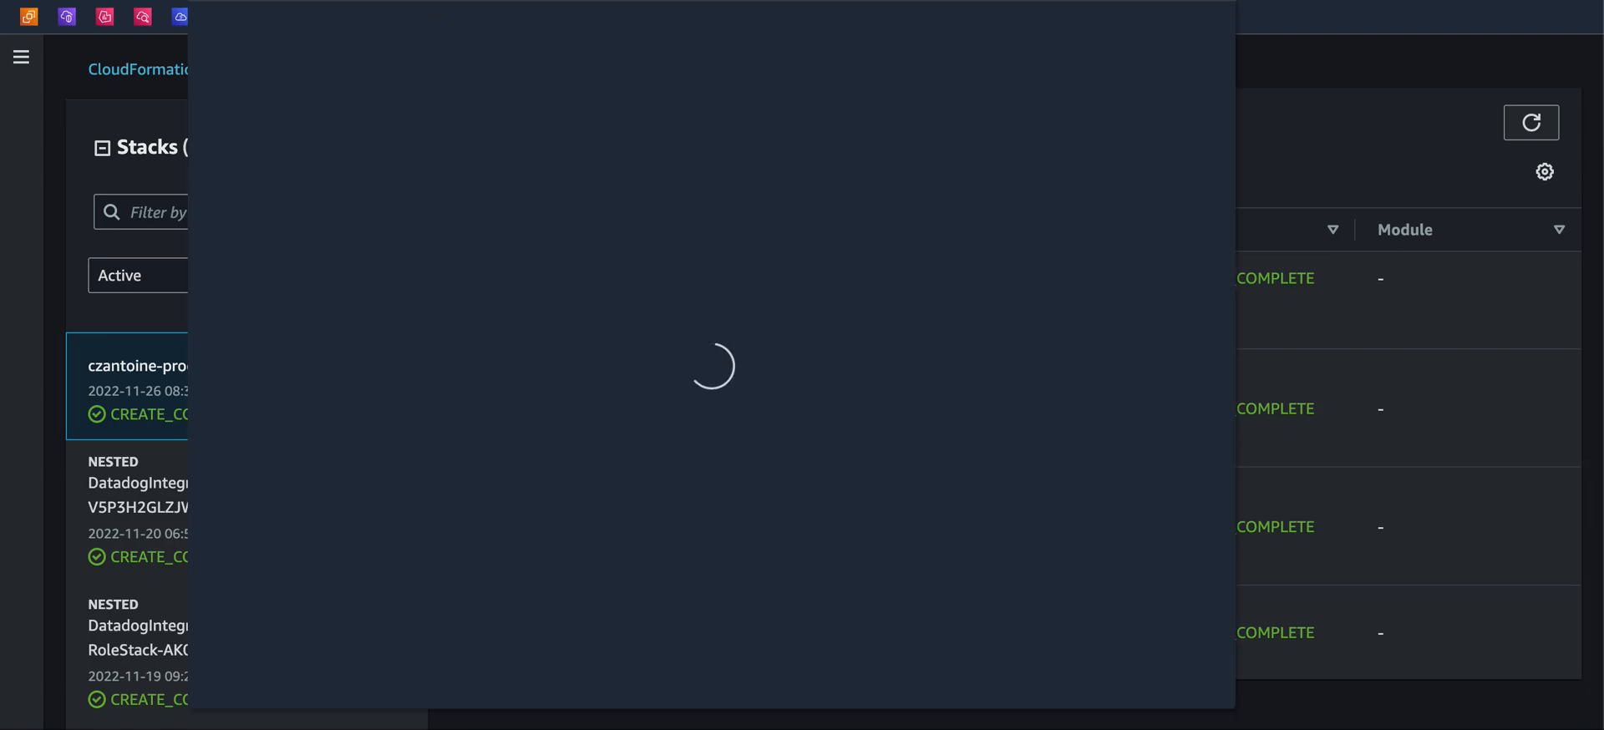
pyautogui.click(632, 148)
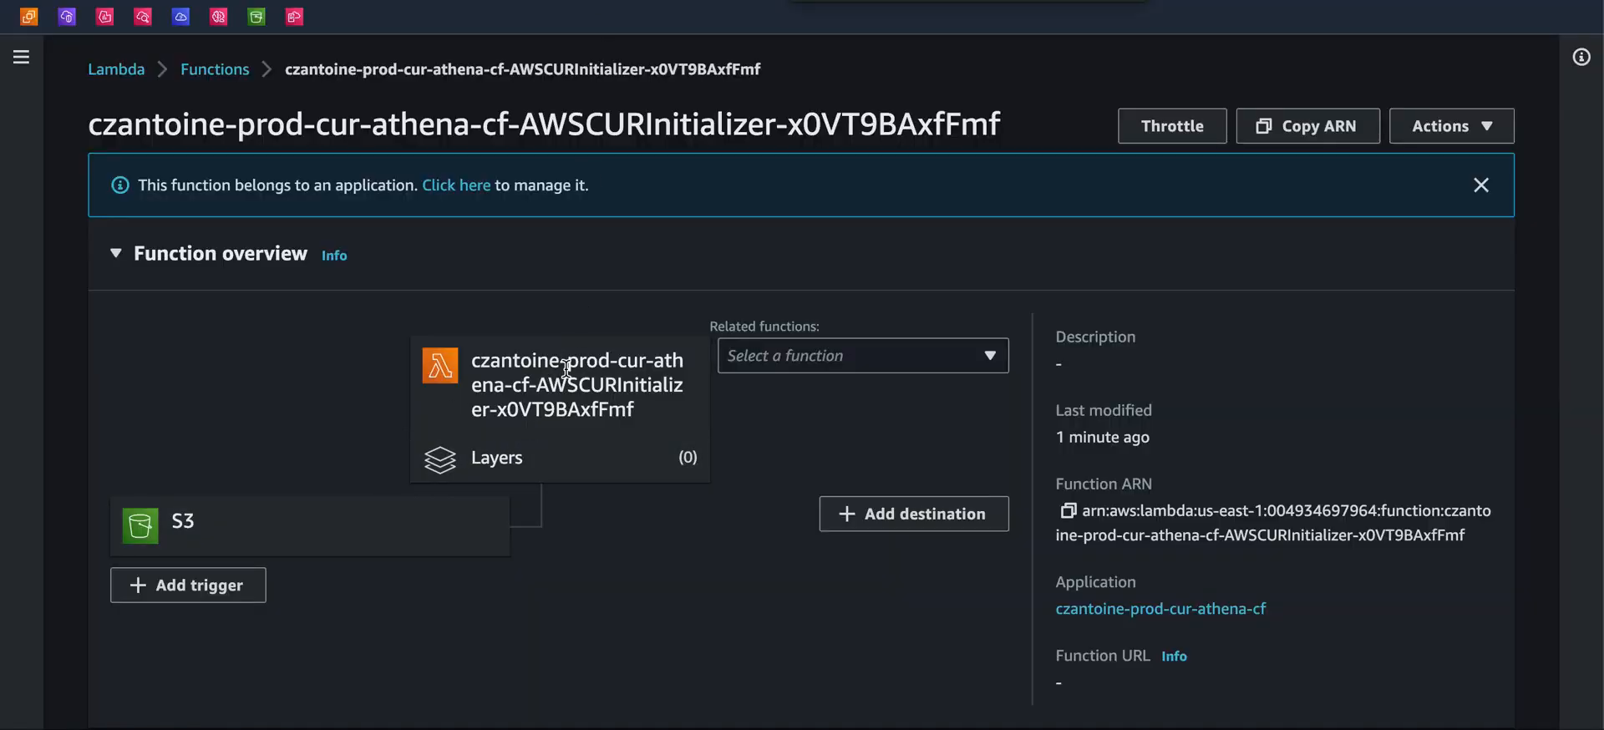
pyautogui.scroll(-1, 560, 432)
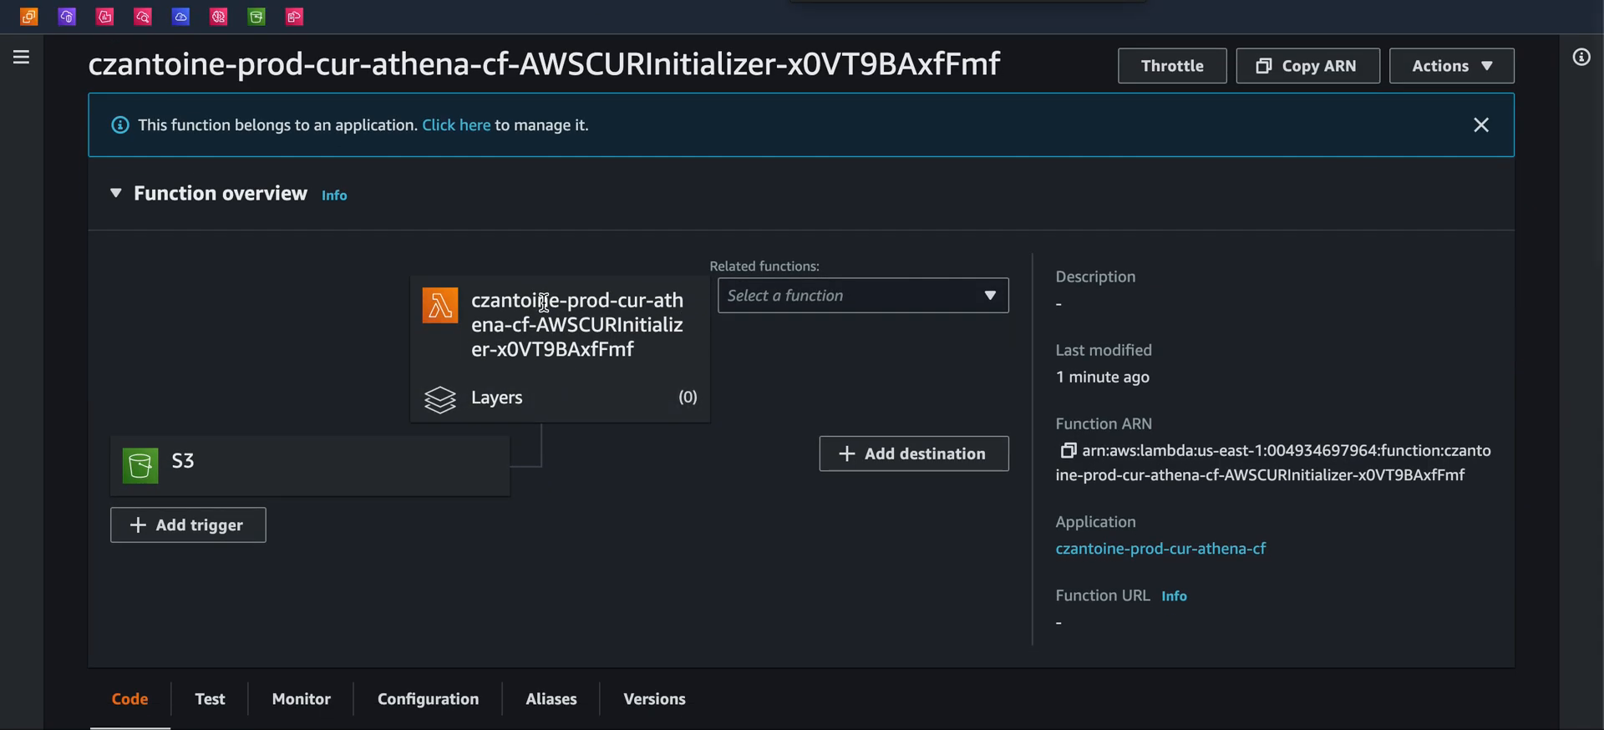
# Review the AWSCURInitializer function's overview and code source, then open its parent application page
pyautogui.scroll(-3, 547, 301)
pyautogui.scroll(1, 568, 203)
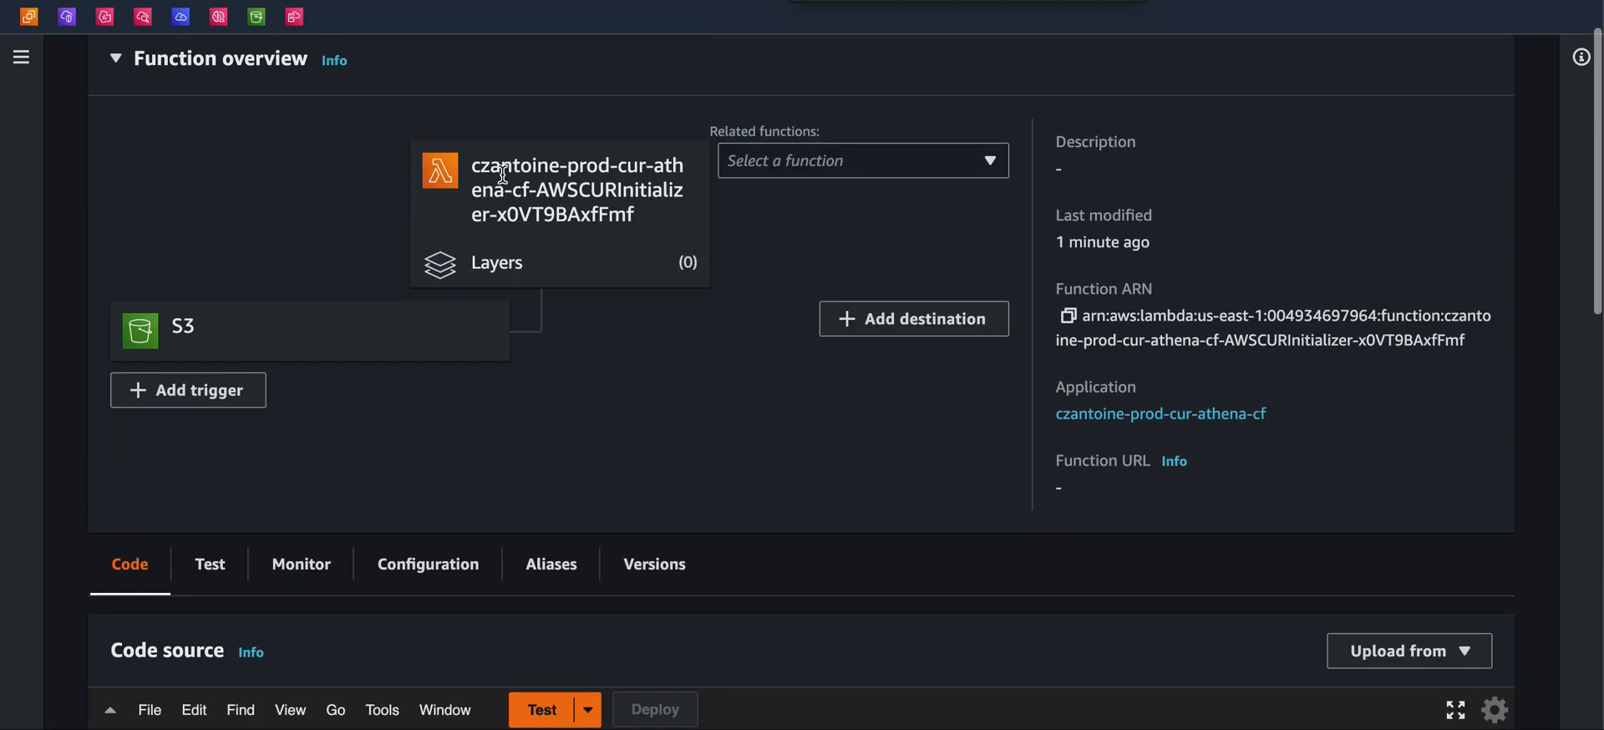
pyautogui.scroll(-5, 733, 348)
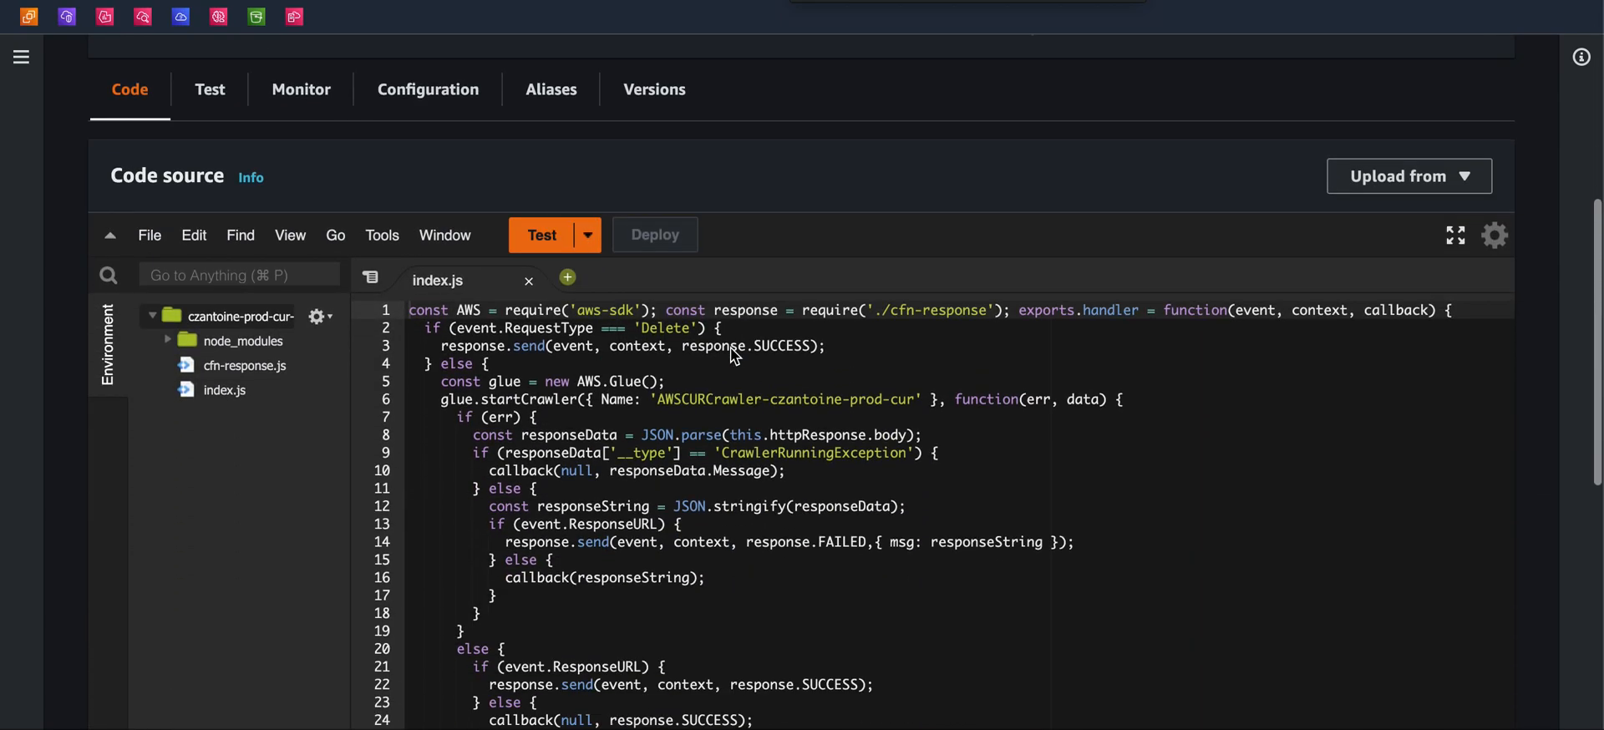
pyautogui.scroll(-3, 634, 464)
pyautogui.scroll(3, 634, 464)
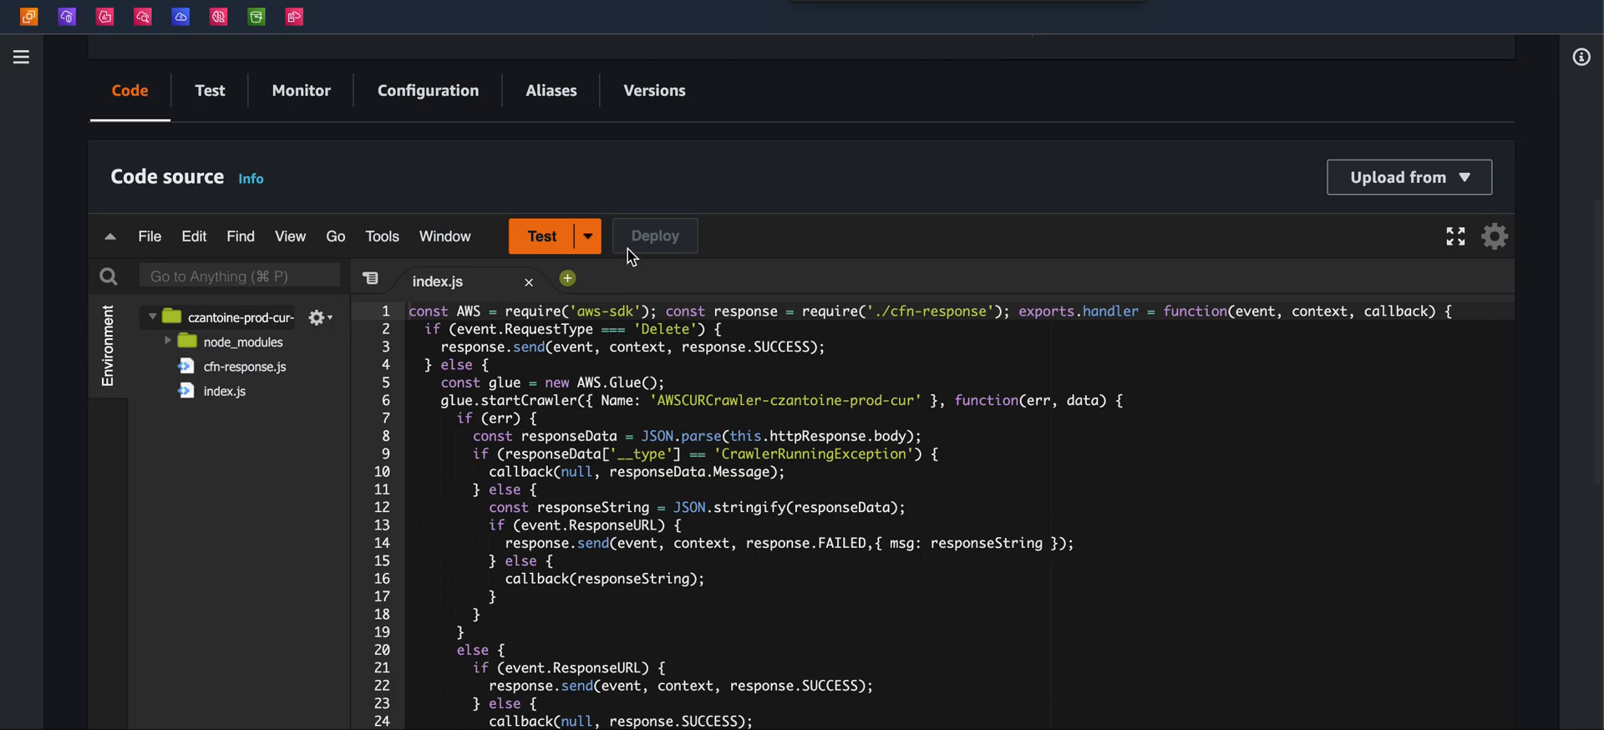
pyautogui.scroll(3, 628, 249)
pyautogui.scroll(1, 350, 383)
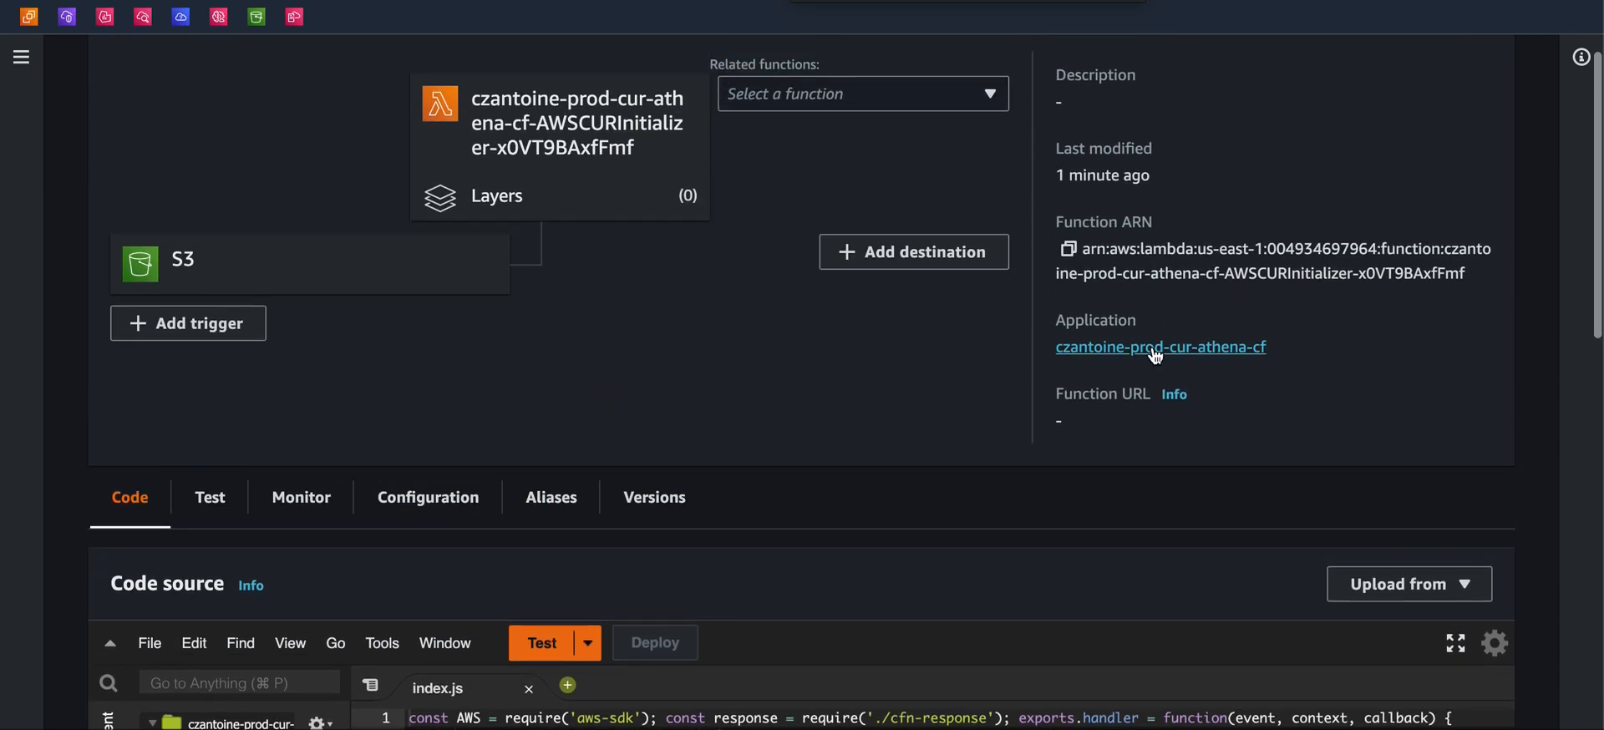
pyautogui.click(1075, 355)
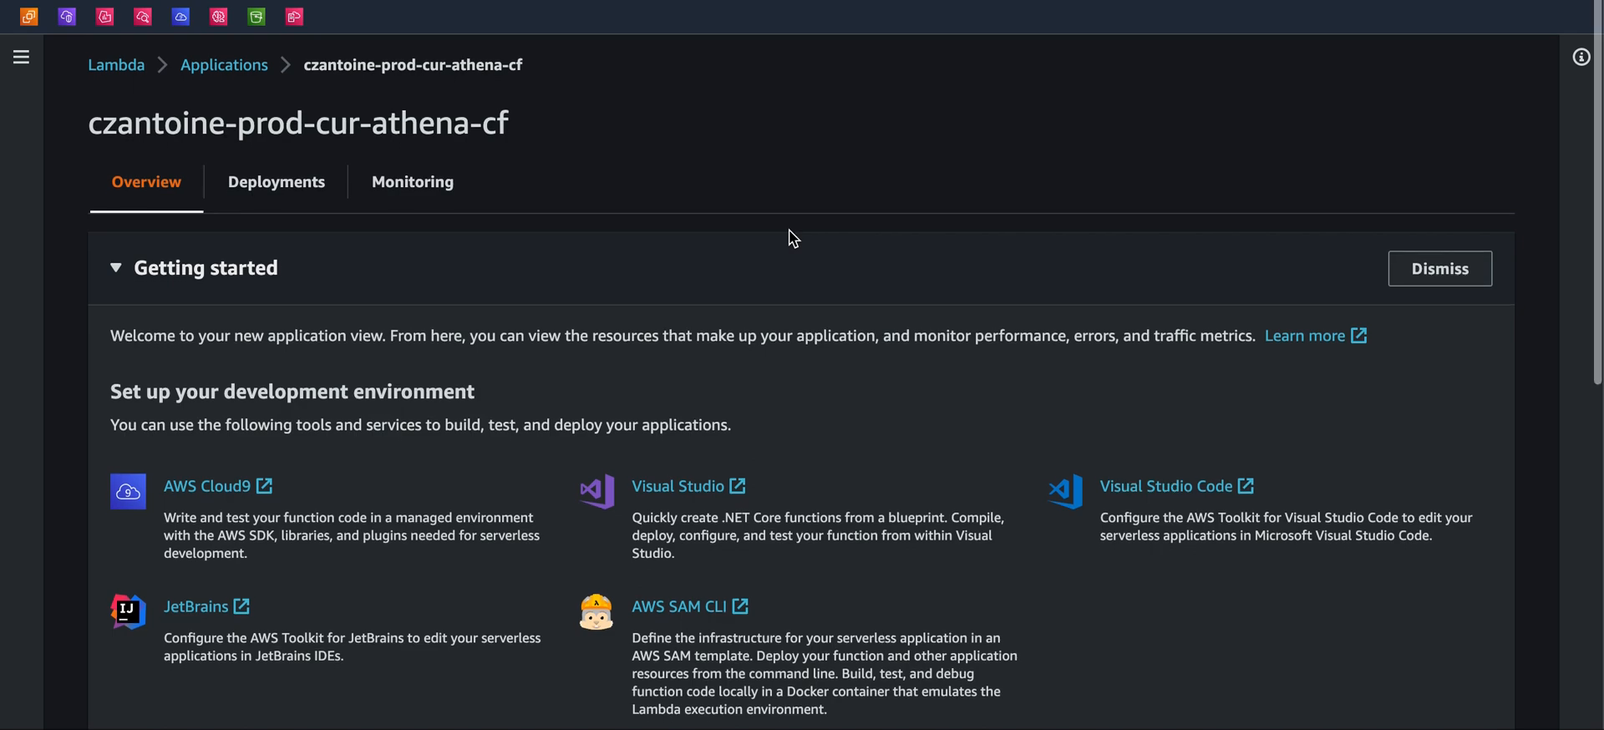
pyautogui.scroll(-10, 791, 237)
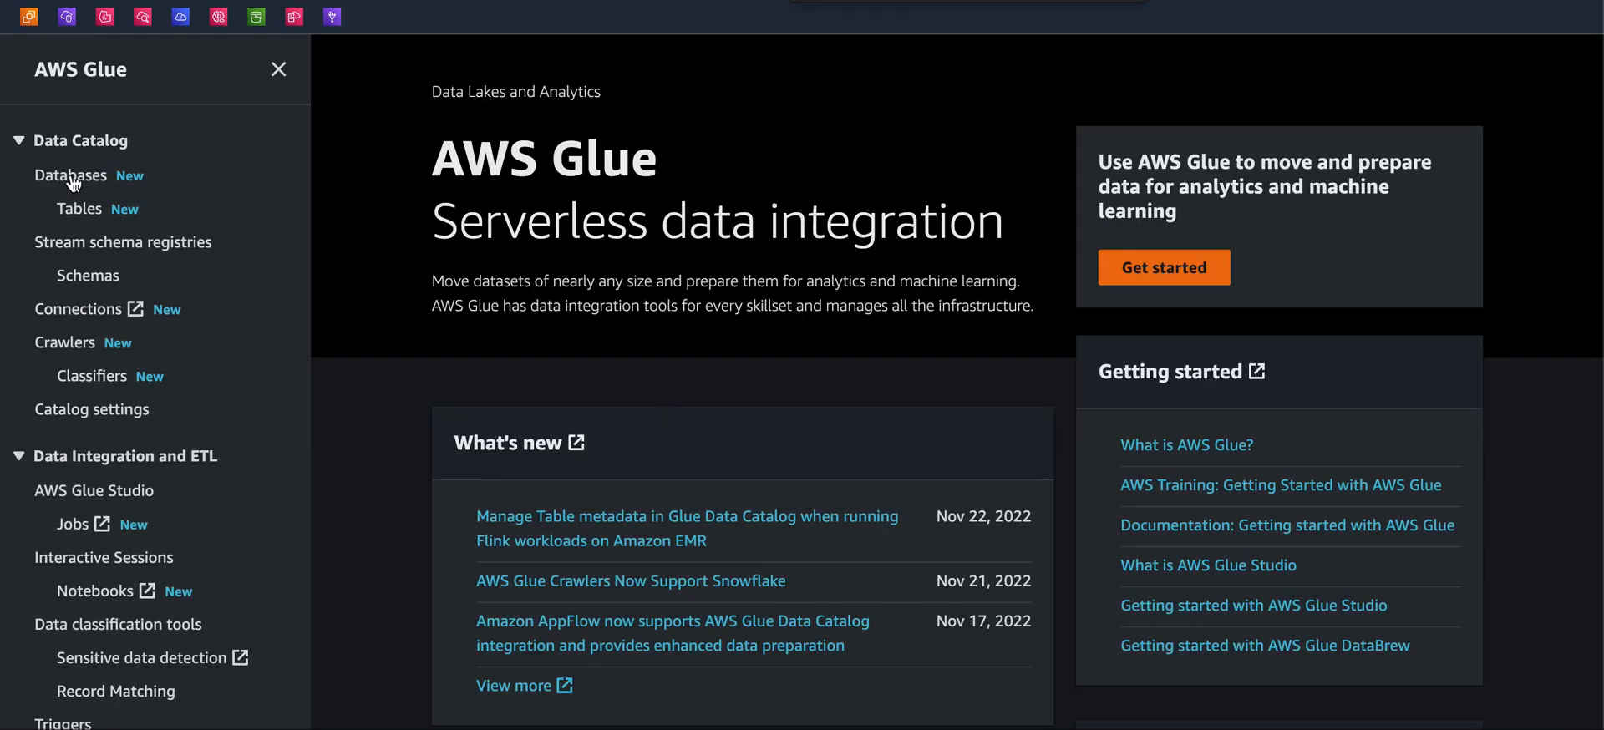
# Open the Glue database athenacurcfn_czantoine_prod_cur and widen the Name column of its tables list
pyautogui.click(72, 177)
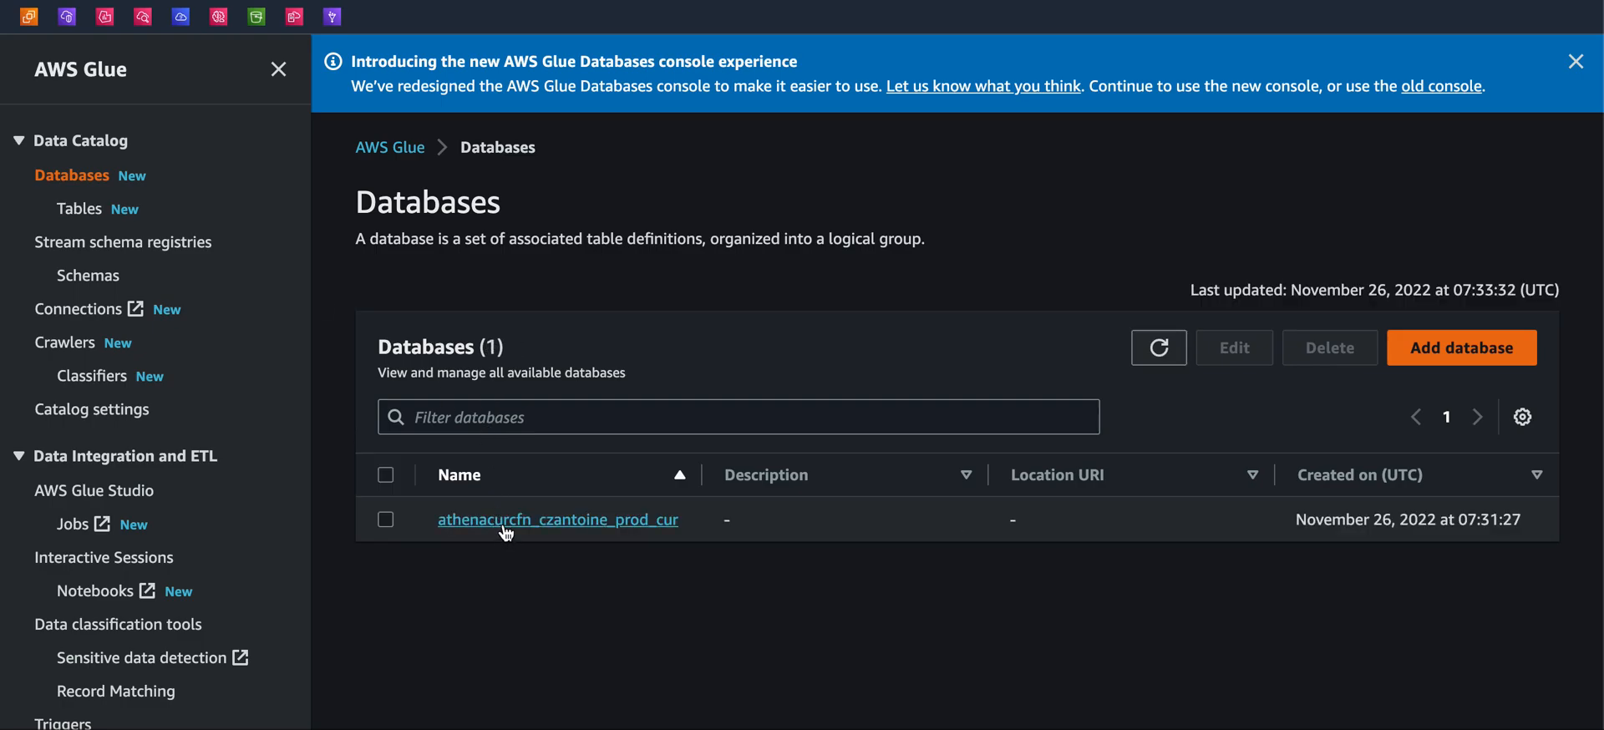
pyautogui.click(506, 521)
pyautogui.scroll(-2, 503, 523)
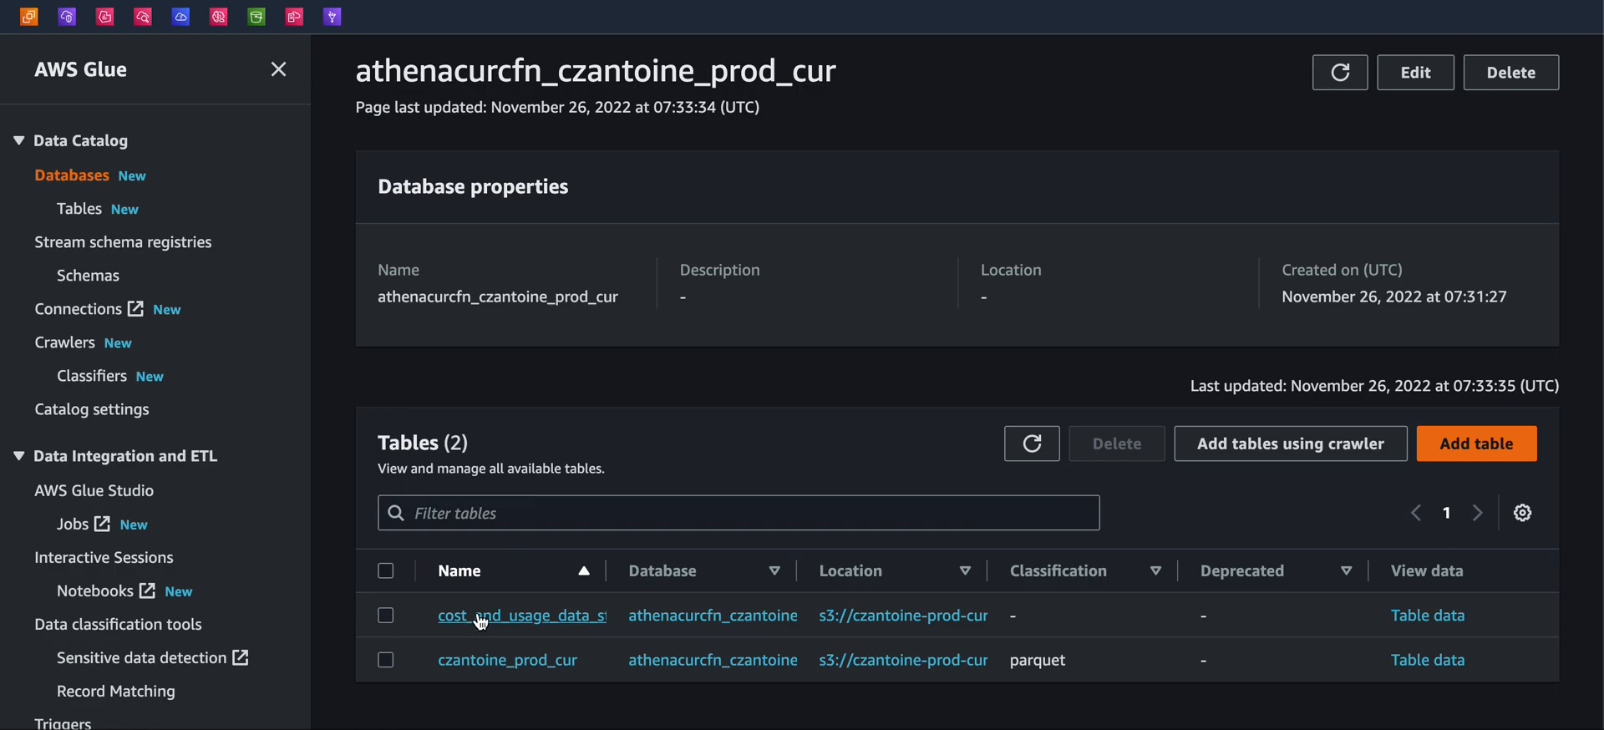
pyautogui.moveTo(611, 576); pyautogui.dragTo(741, 573)
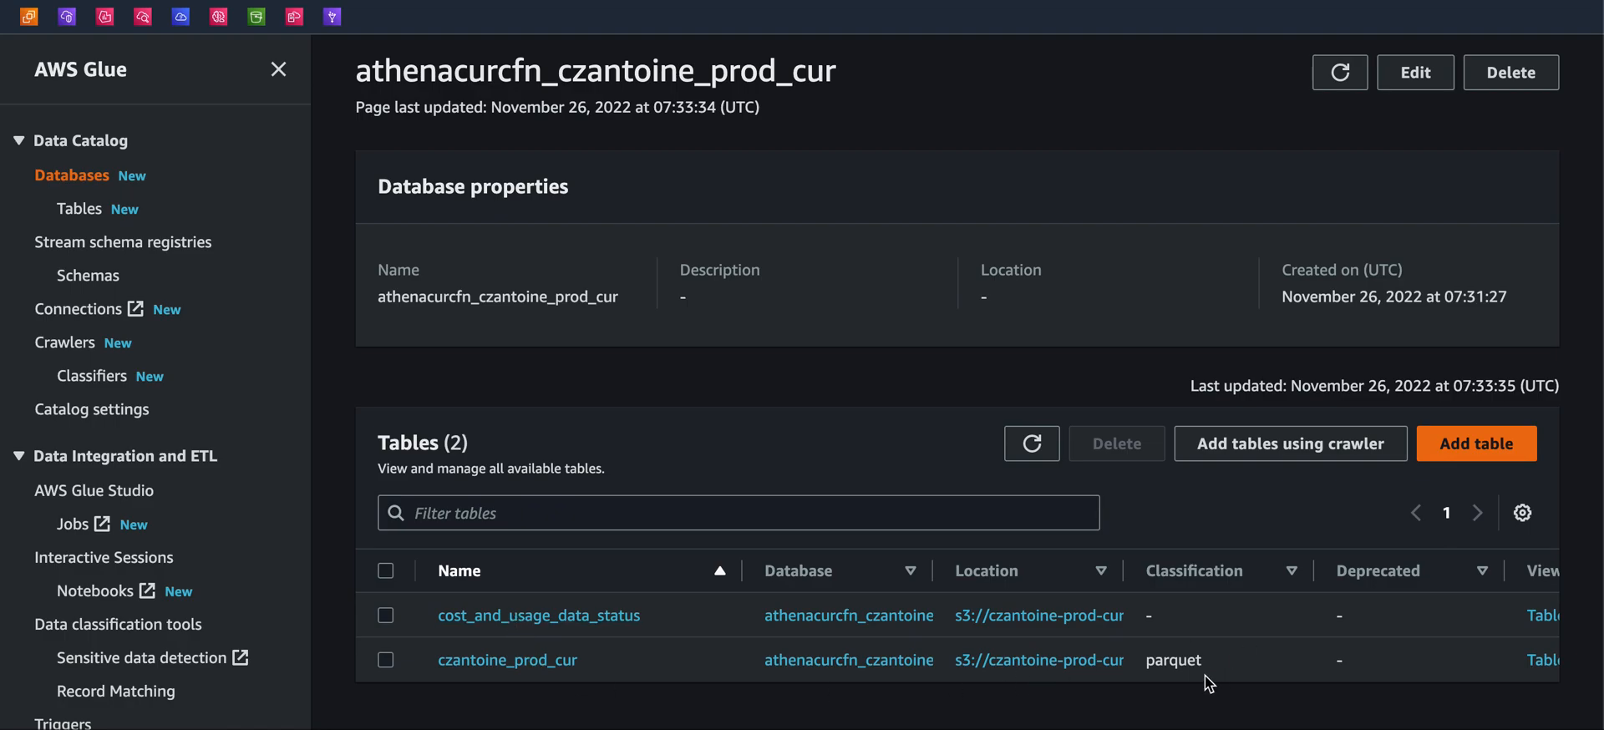
pyautogui.moveTo(1151, 669); pyautogui.dragTo(1143, 670)
pyautogui.click(1128, 671)
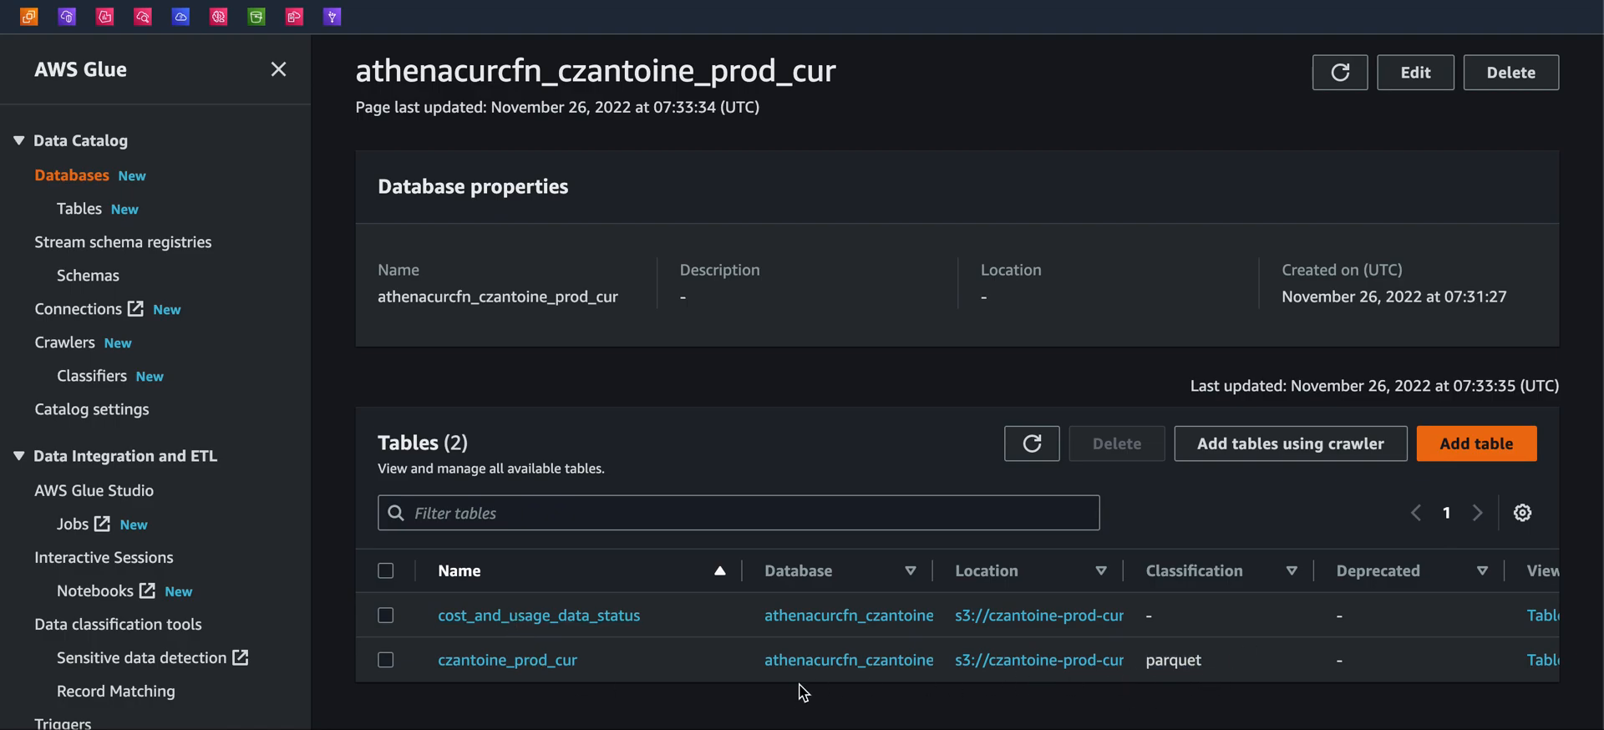
# Open the czantoine_prod_cur table and review its details, schema columns and partitions
pyautogui.click(518, 668)
pyautogui.scroll(-4, 563, 458)
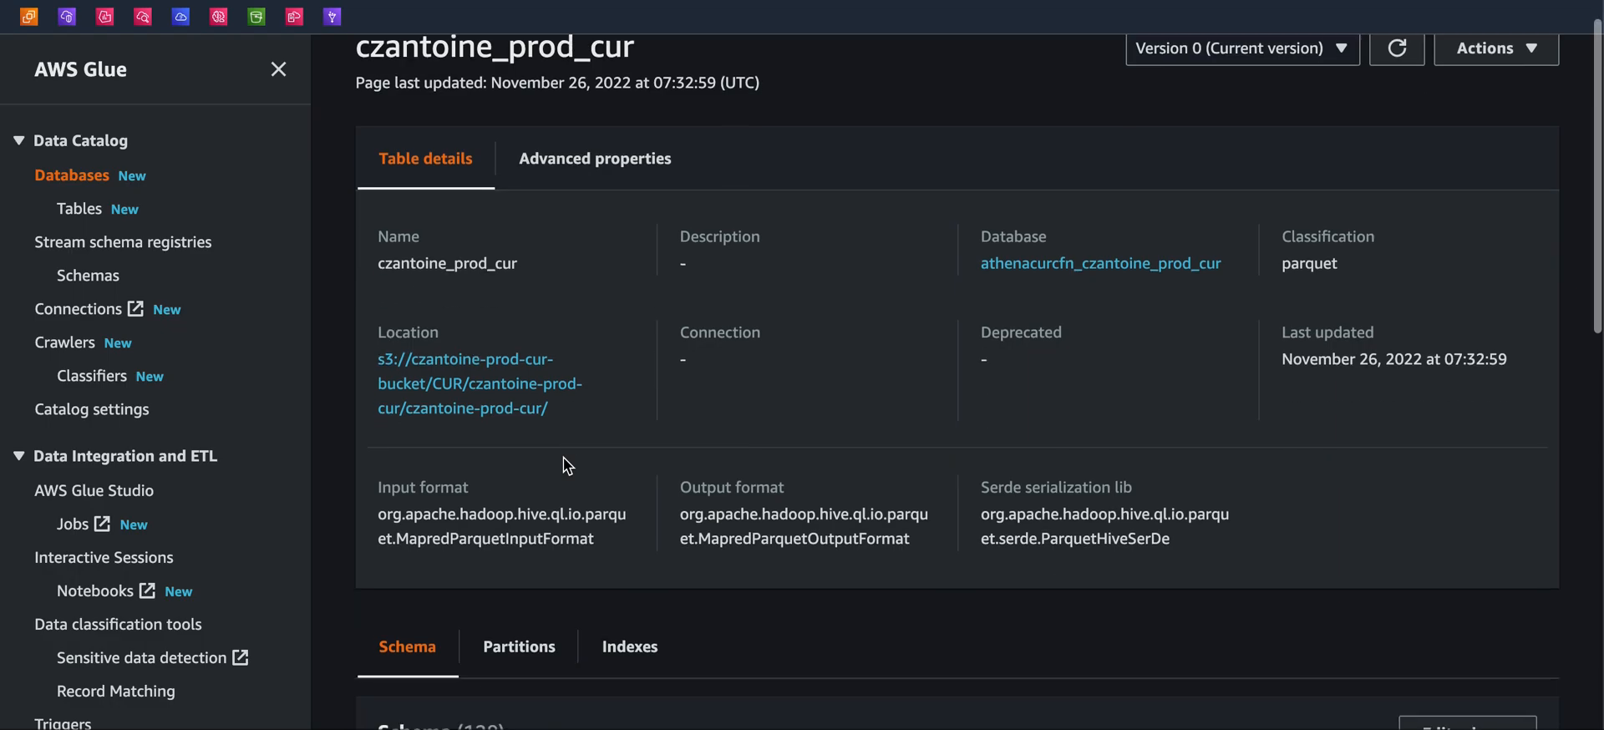
pyautogui.scroll(-5, 566, 466)
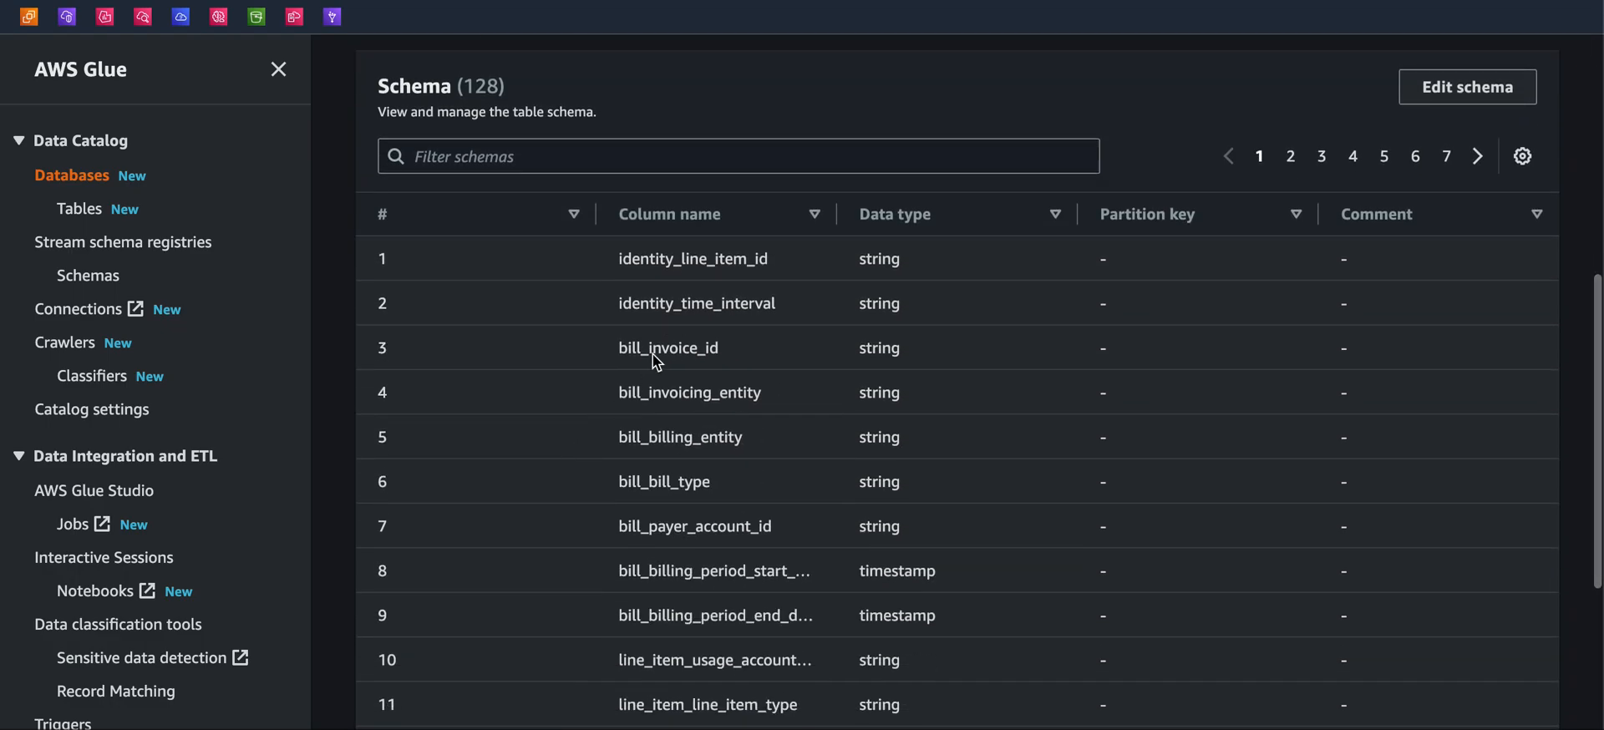
pyautogui.moveTo(621, 260); pyautogui.dragTo(661, 695)
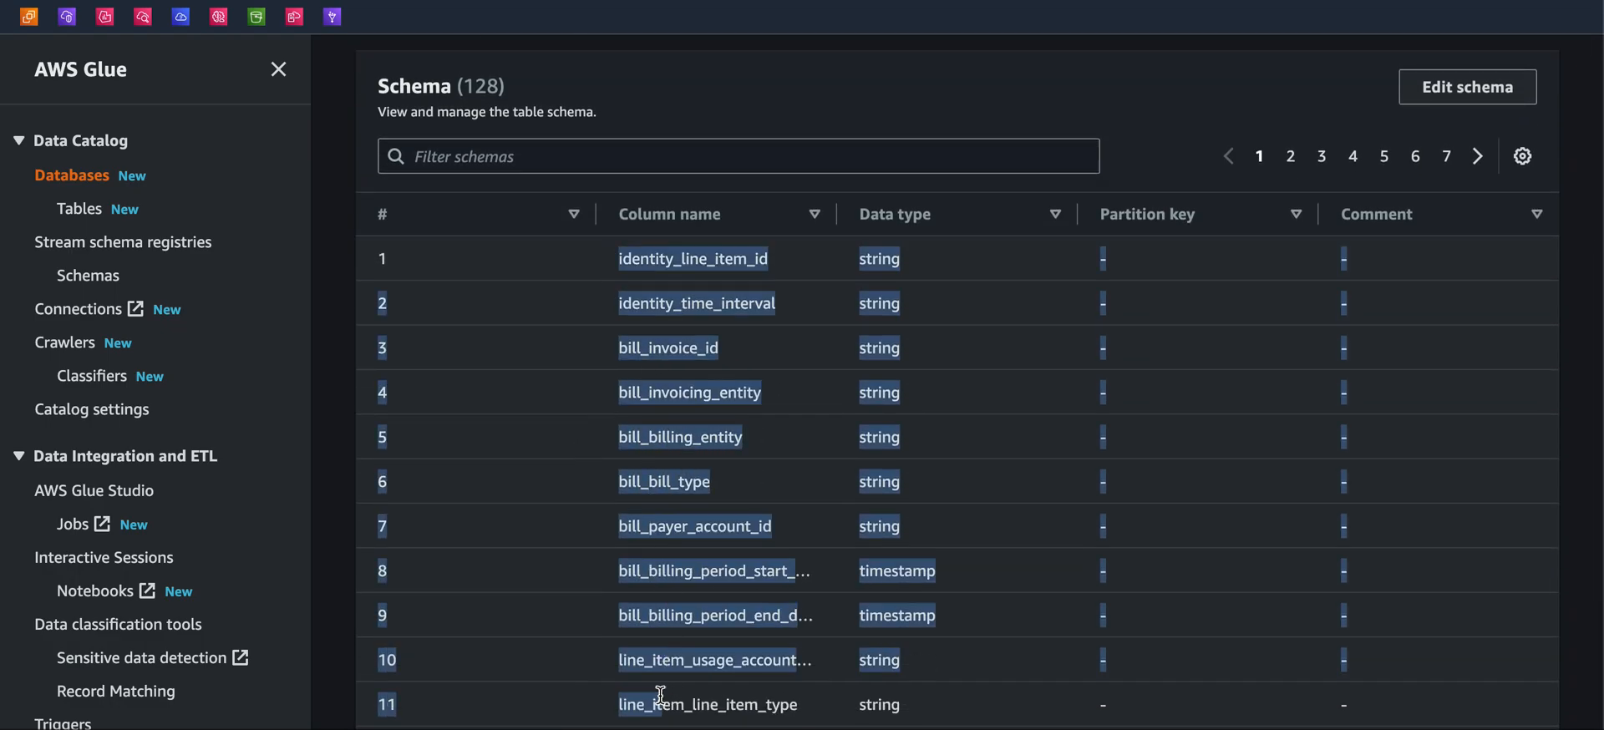
pyautogui.click(882, 405)
pyautogui.scroll(-5, 881, 405)
pyautogui.scroll(10, 881, 399)
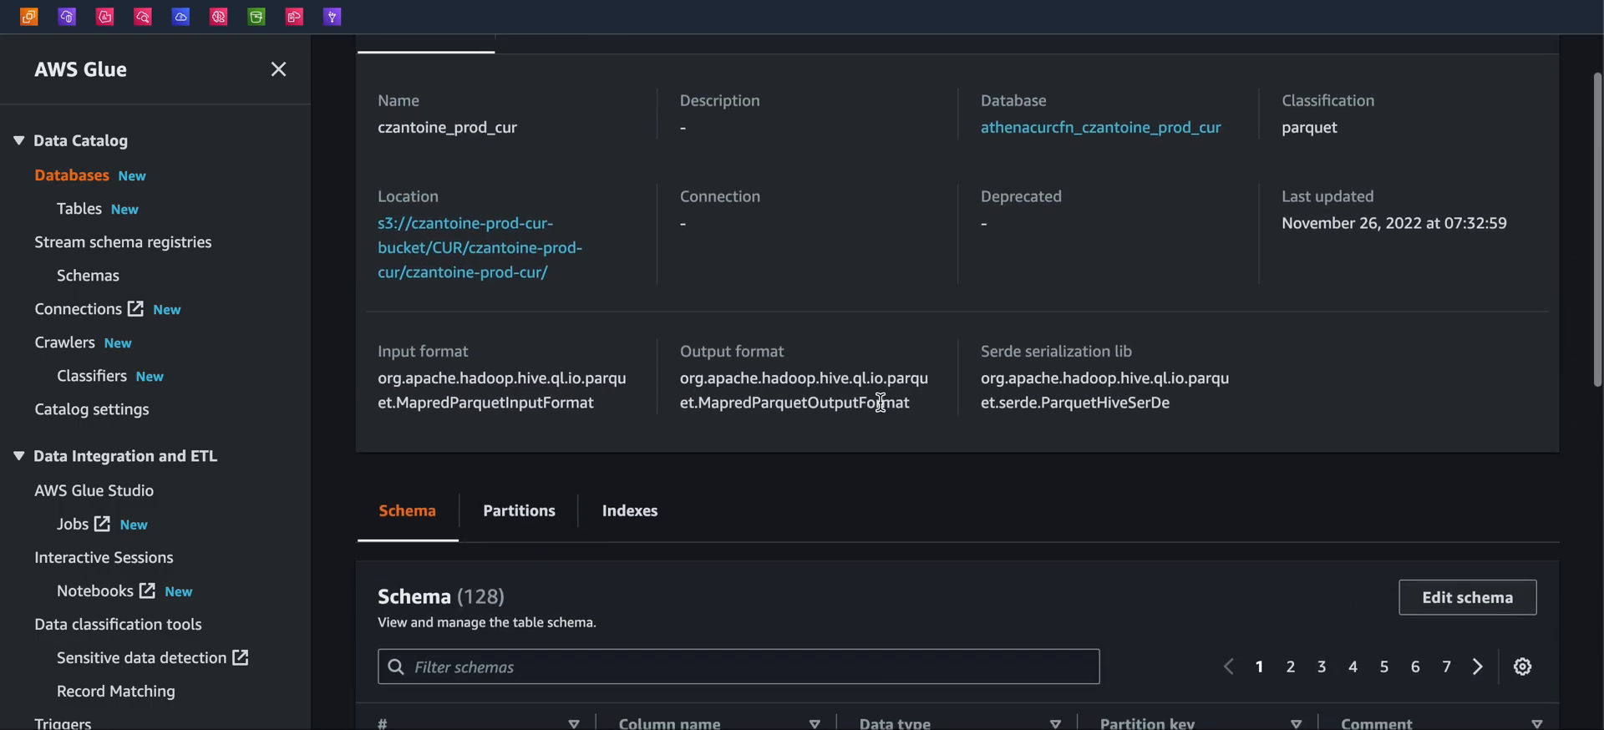
pyautogui.scroll(-2, 685, 427)
pyautogui.click(519, 402)
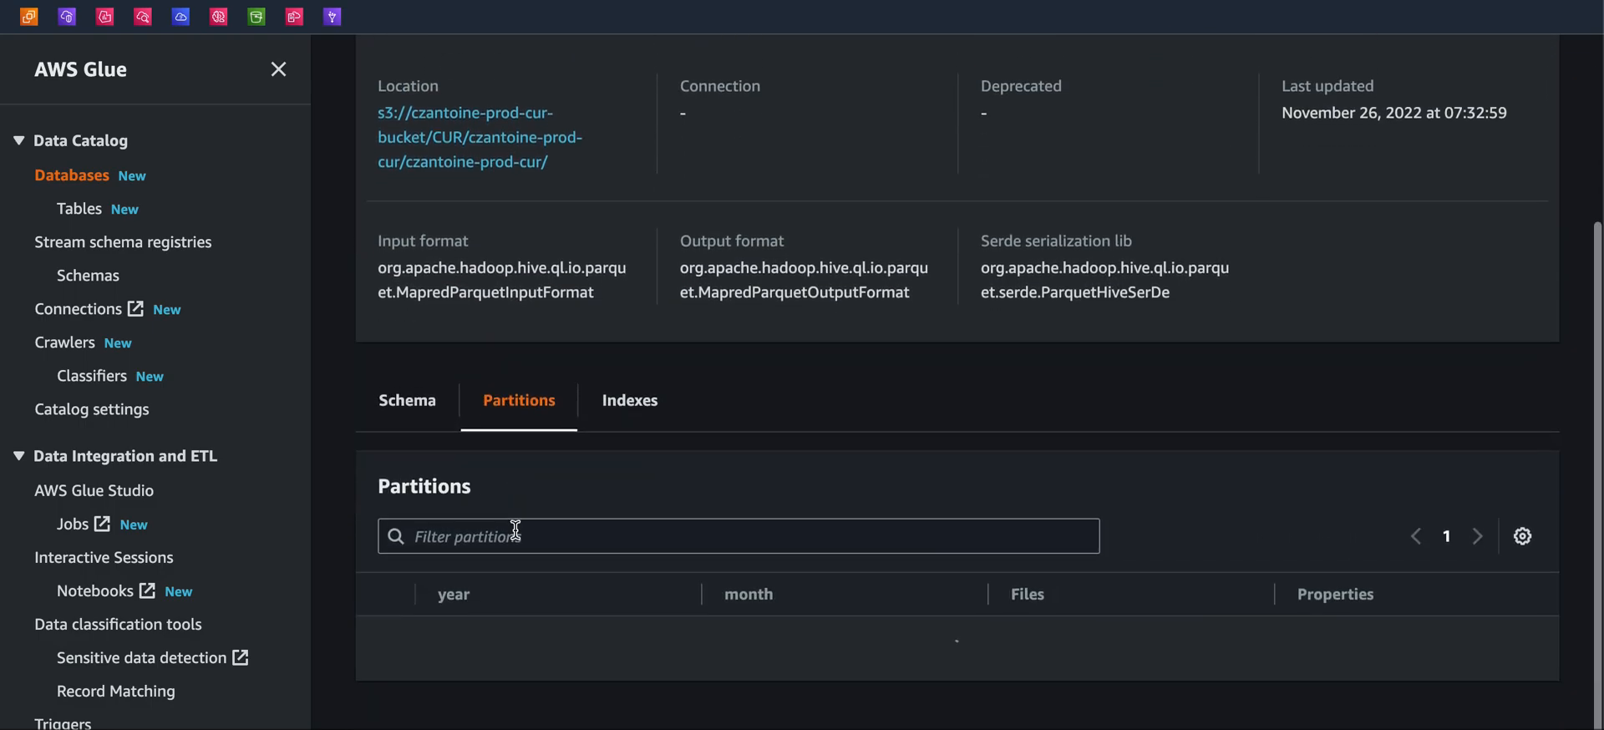
pyautogui.click(408, 409)
pyautogui.scroll(3, 501, 376)
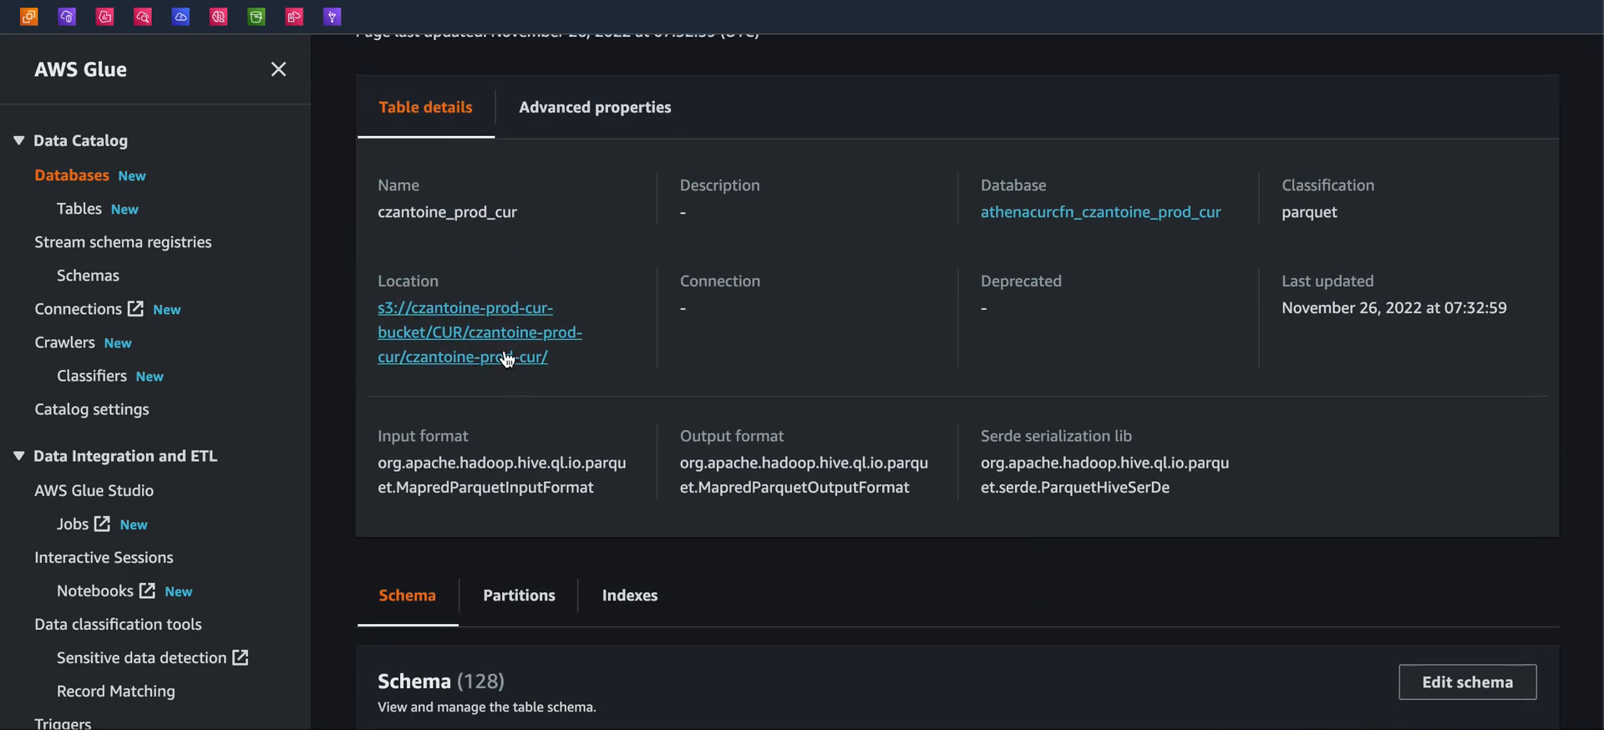
# Return to the database and open the cost_and_usage_data_status table to review its details and schema
pyautogui.click(1099, 214)
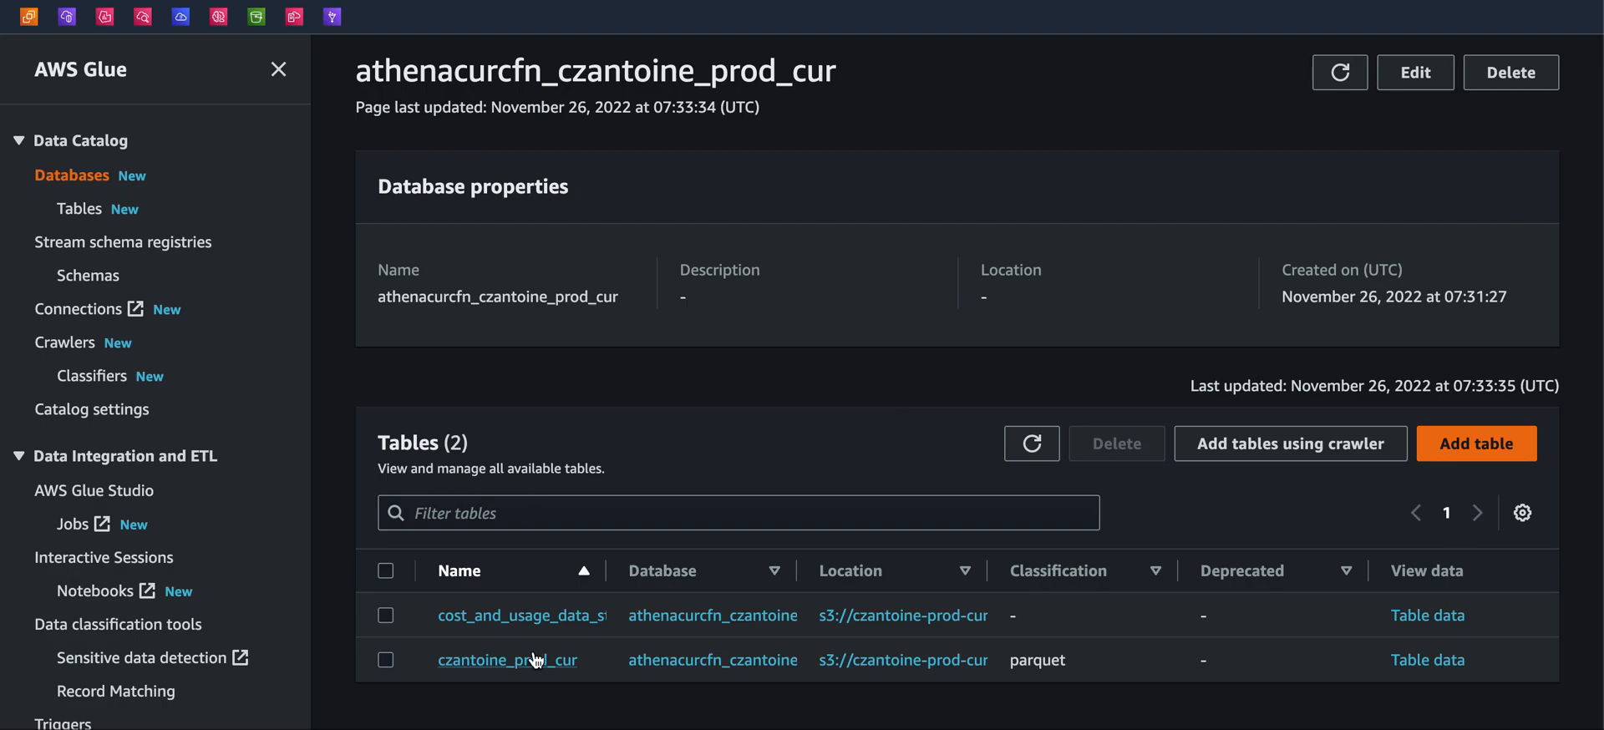
pyautogui.click(558, 616)
pyautogui.scroll(-1, 612, 412)
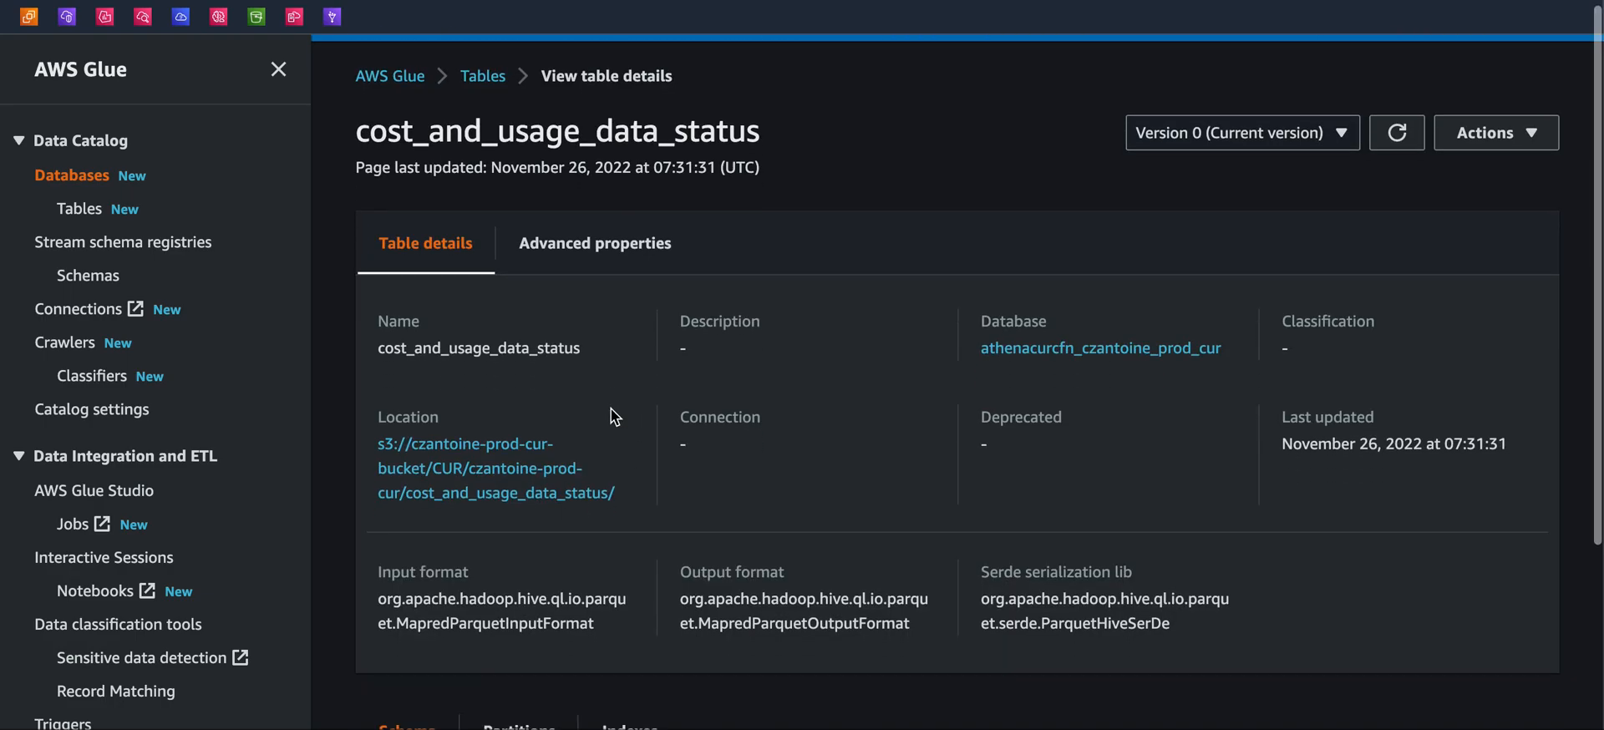
pyautogui.scroll(-3, 610, 408)
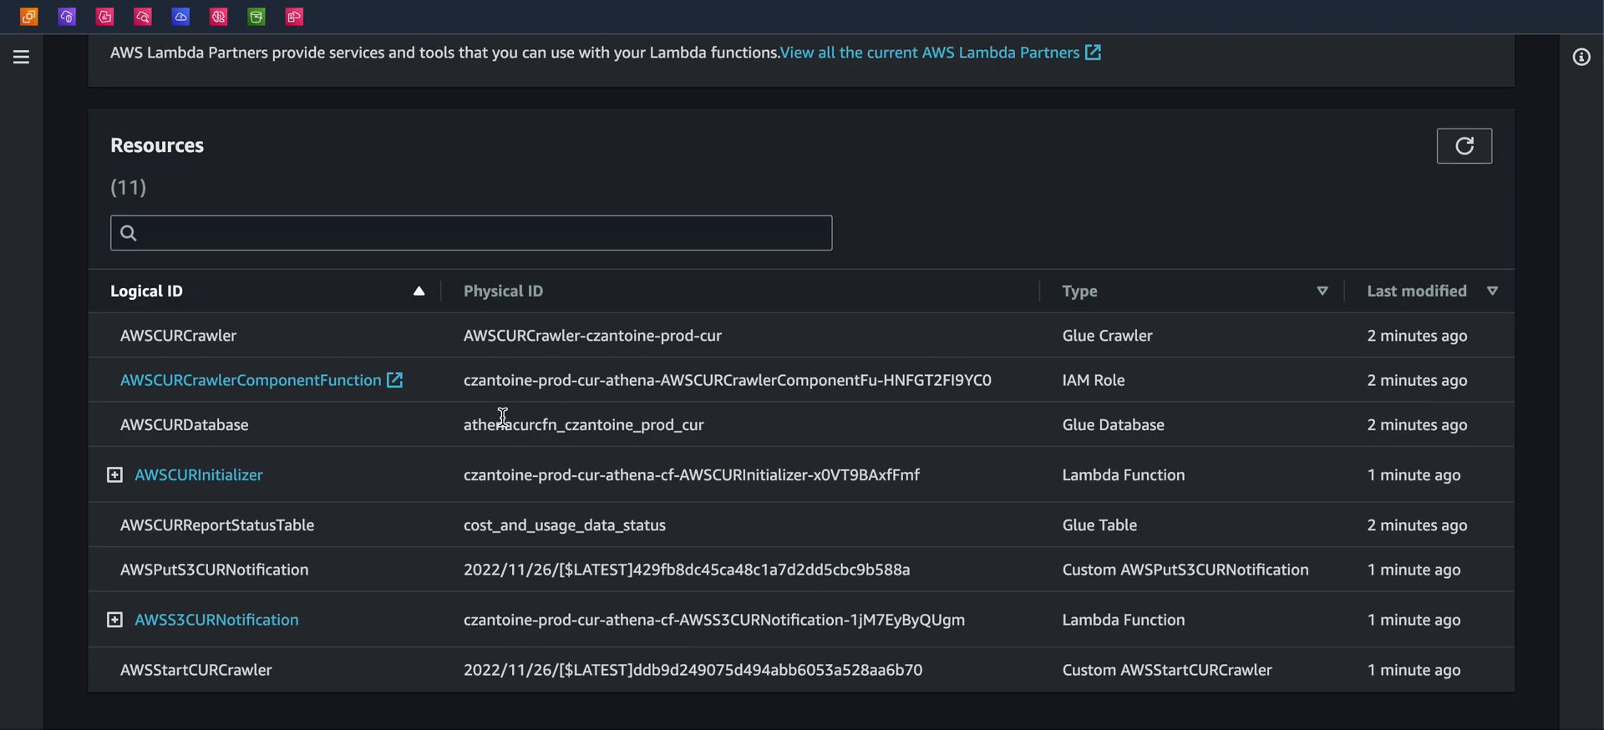
pyautogui.scroll(10, 449, 63)
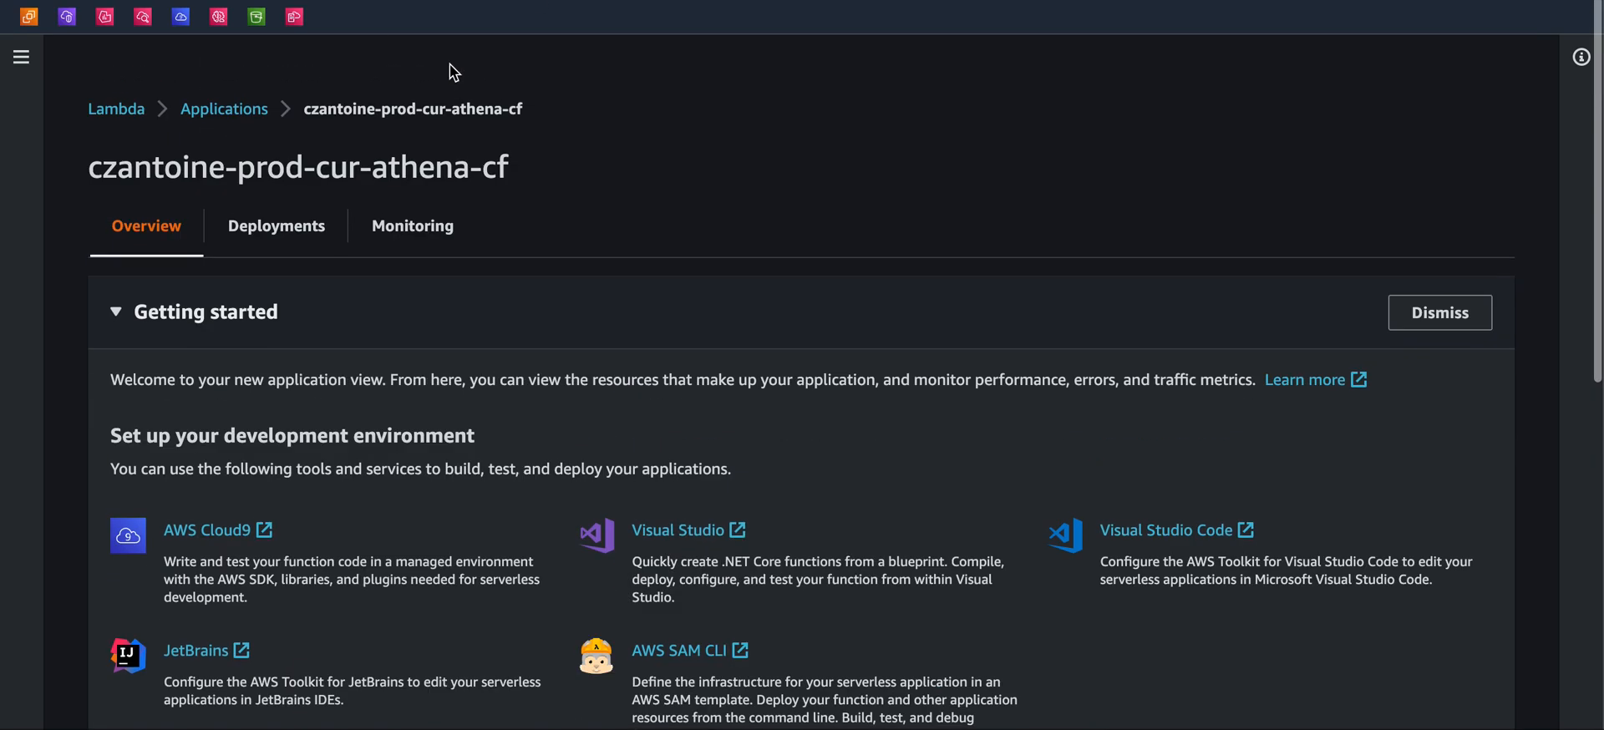
# Search the console for Athena, mark it as a favourite and open the service
pyautogui.scroll(-1, 449, 63)
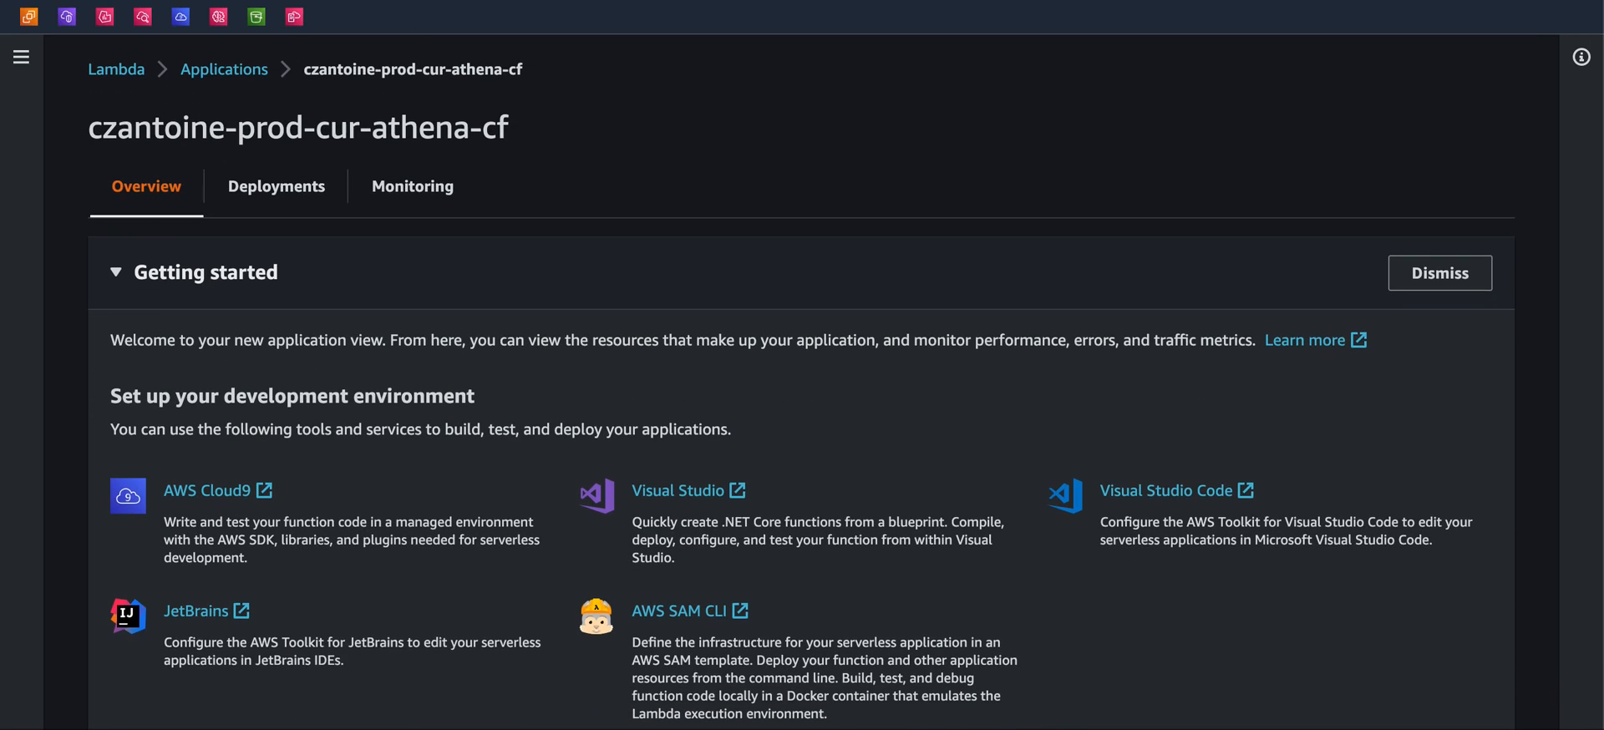
pyautogui.write('athe')
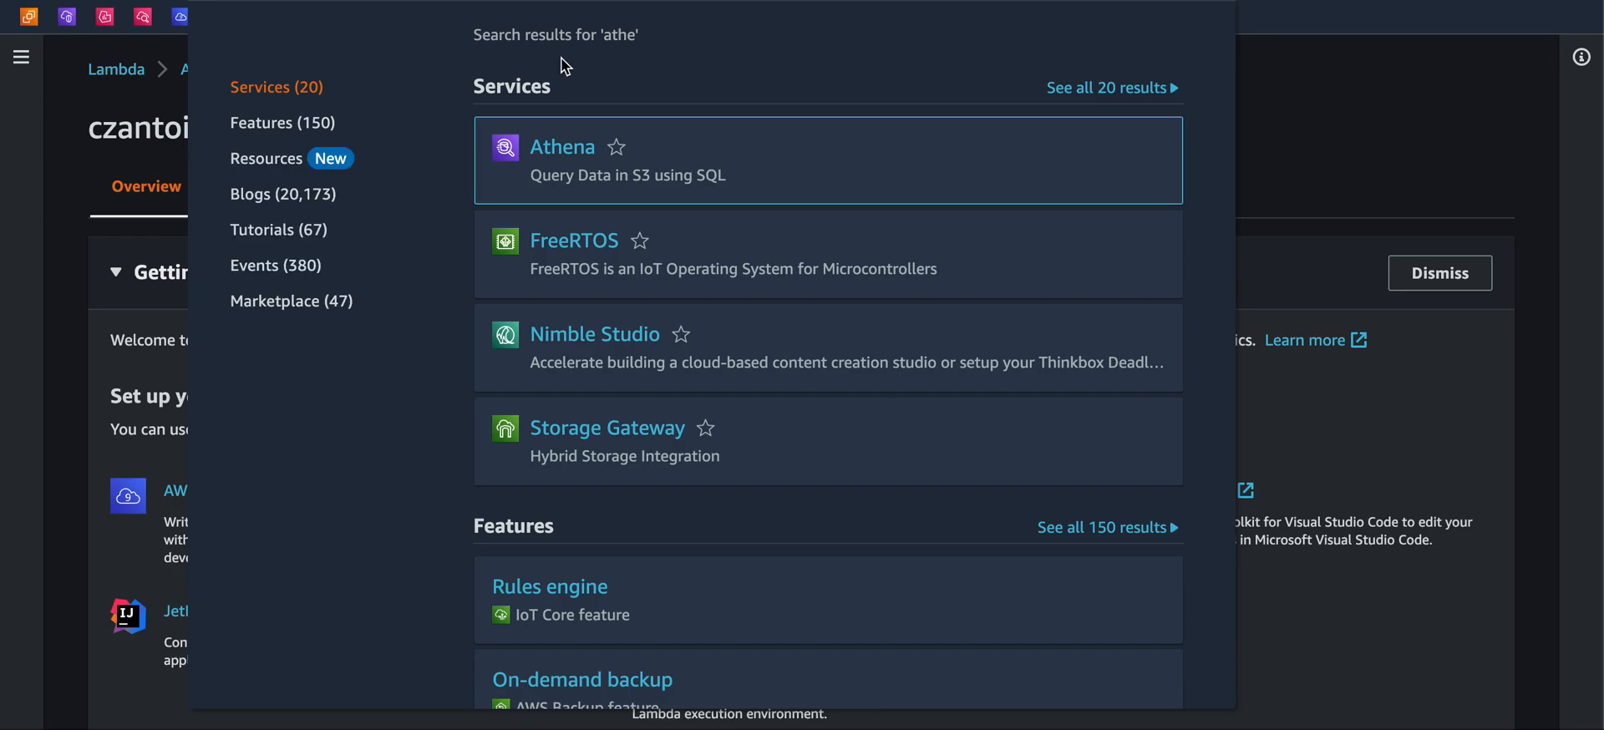
pyautogui.click(617, 147)
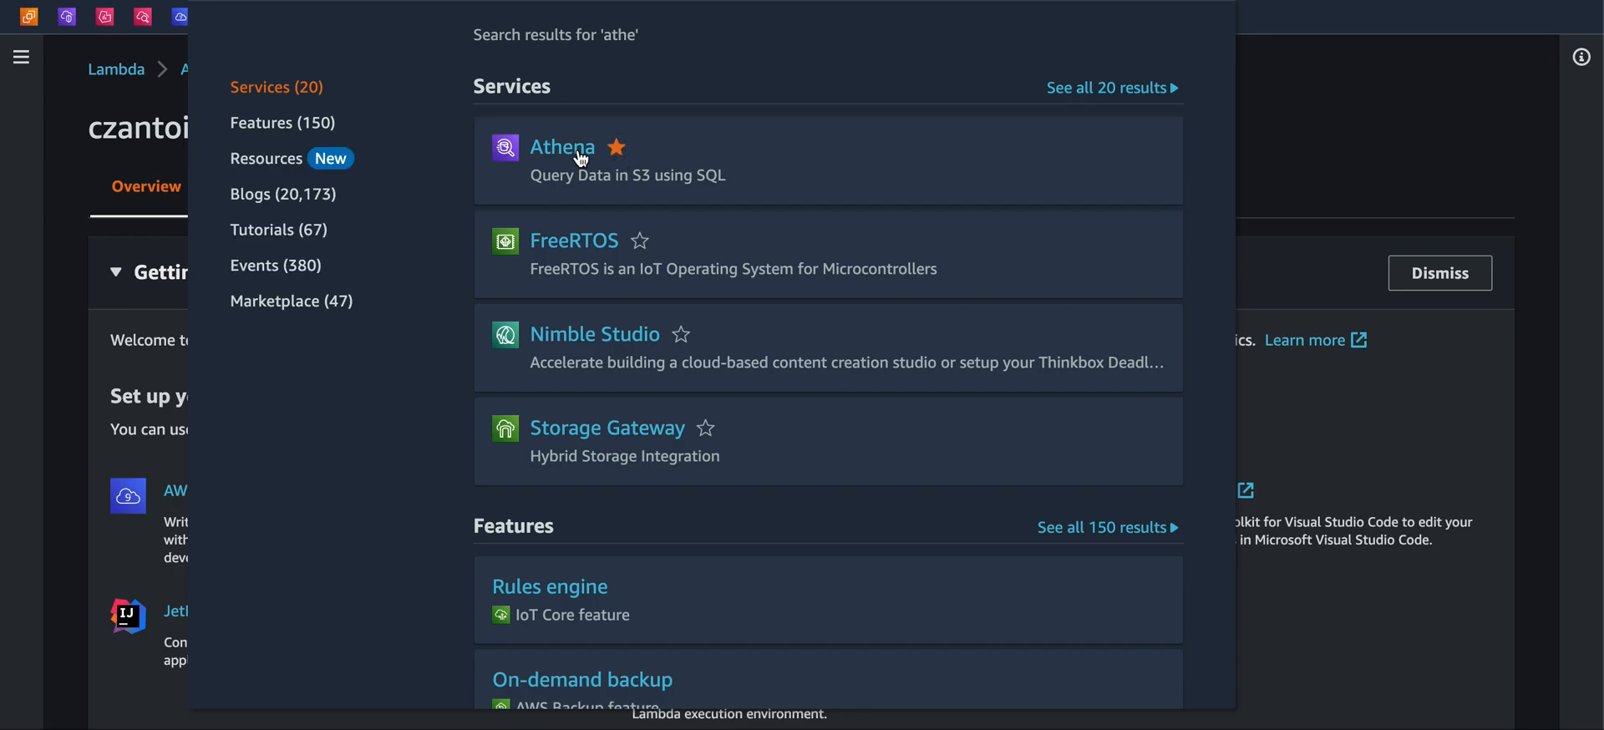
pyautogui.click(581, 158)
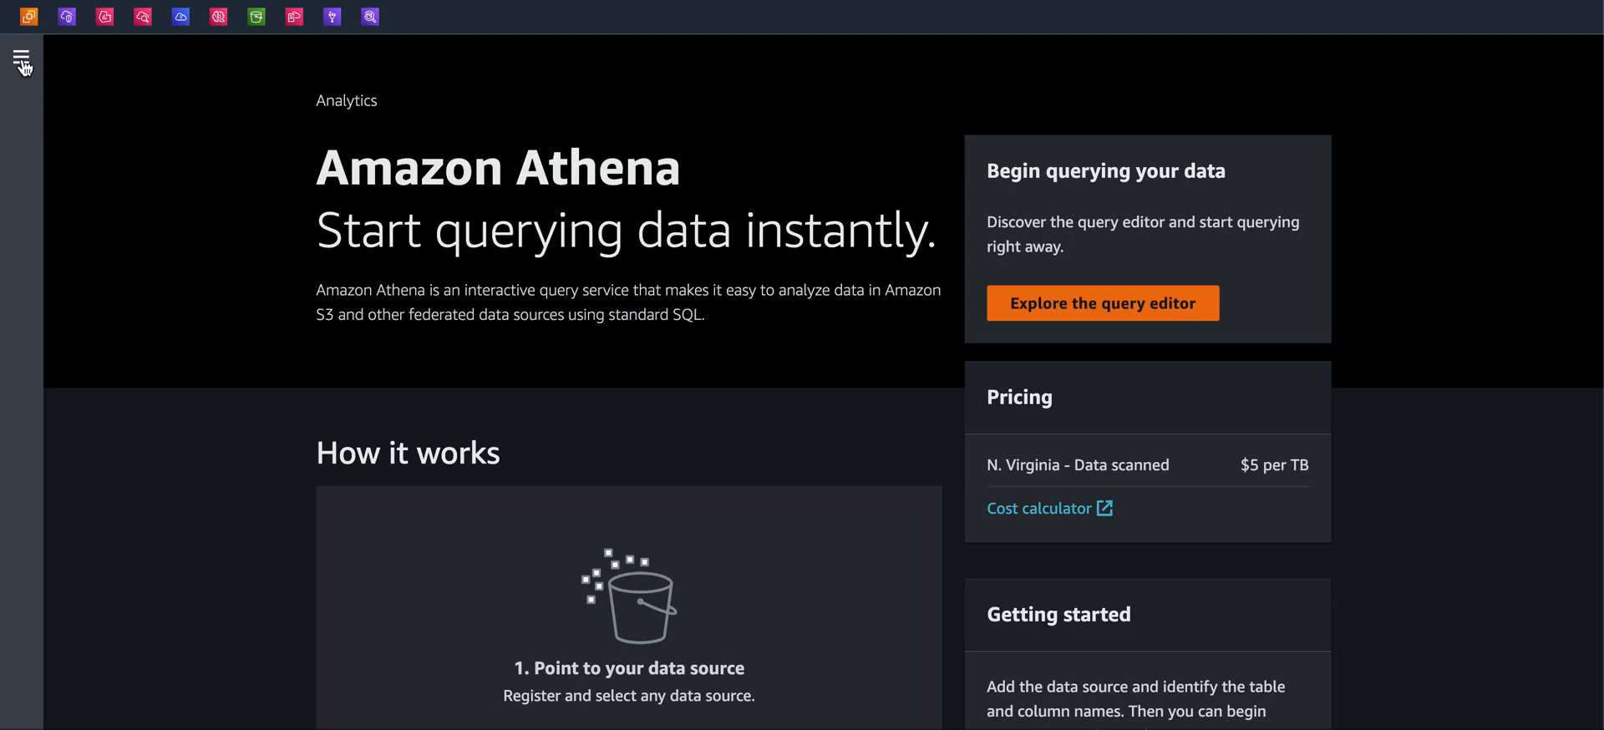
# Open the Athena query editor and expand both CUR tables to view their columns
pyautogui.click(22, 61)
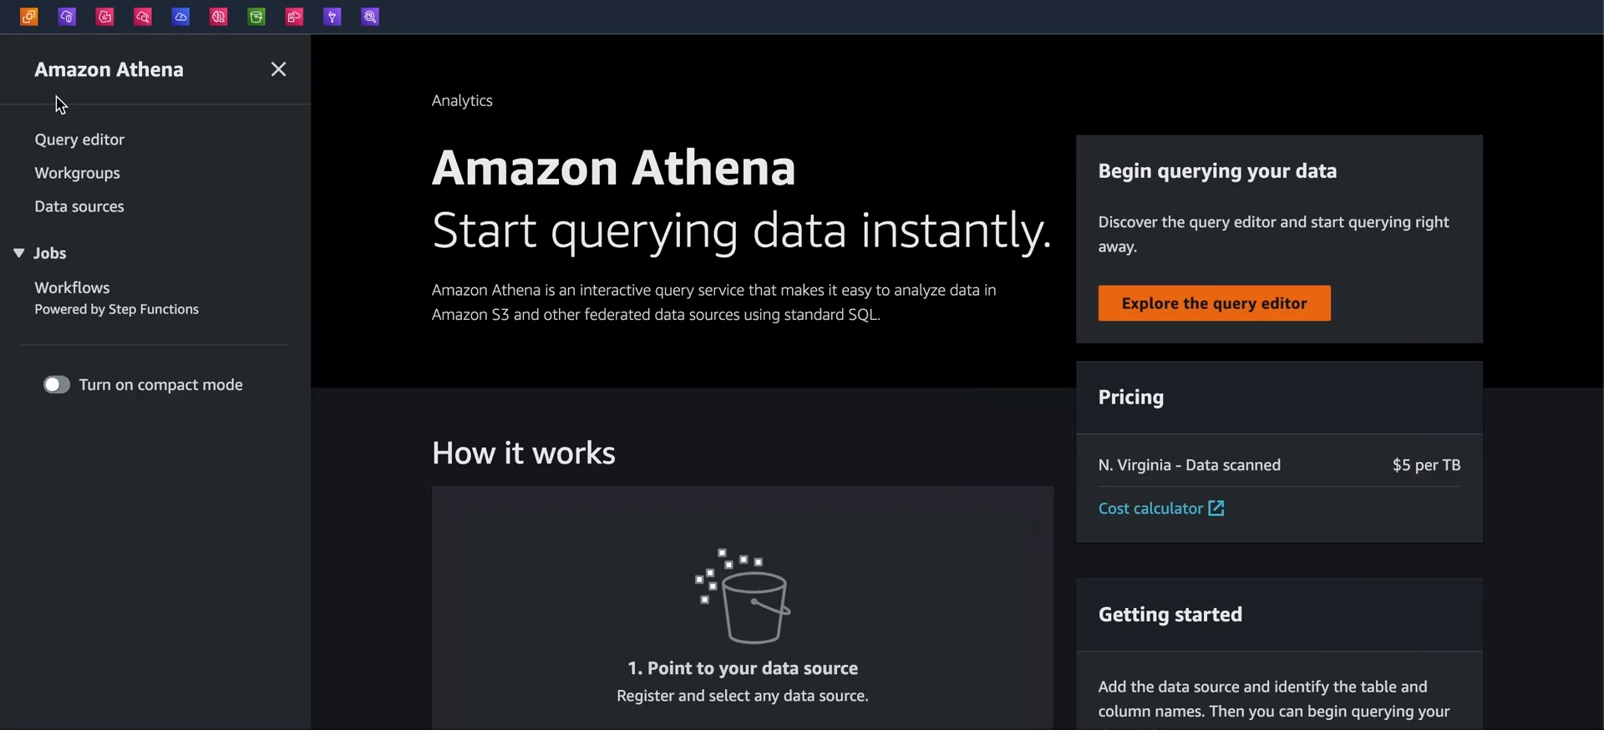
pyautogui.click(63, 150)
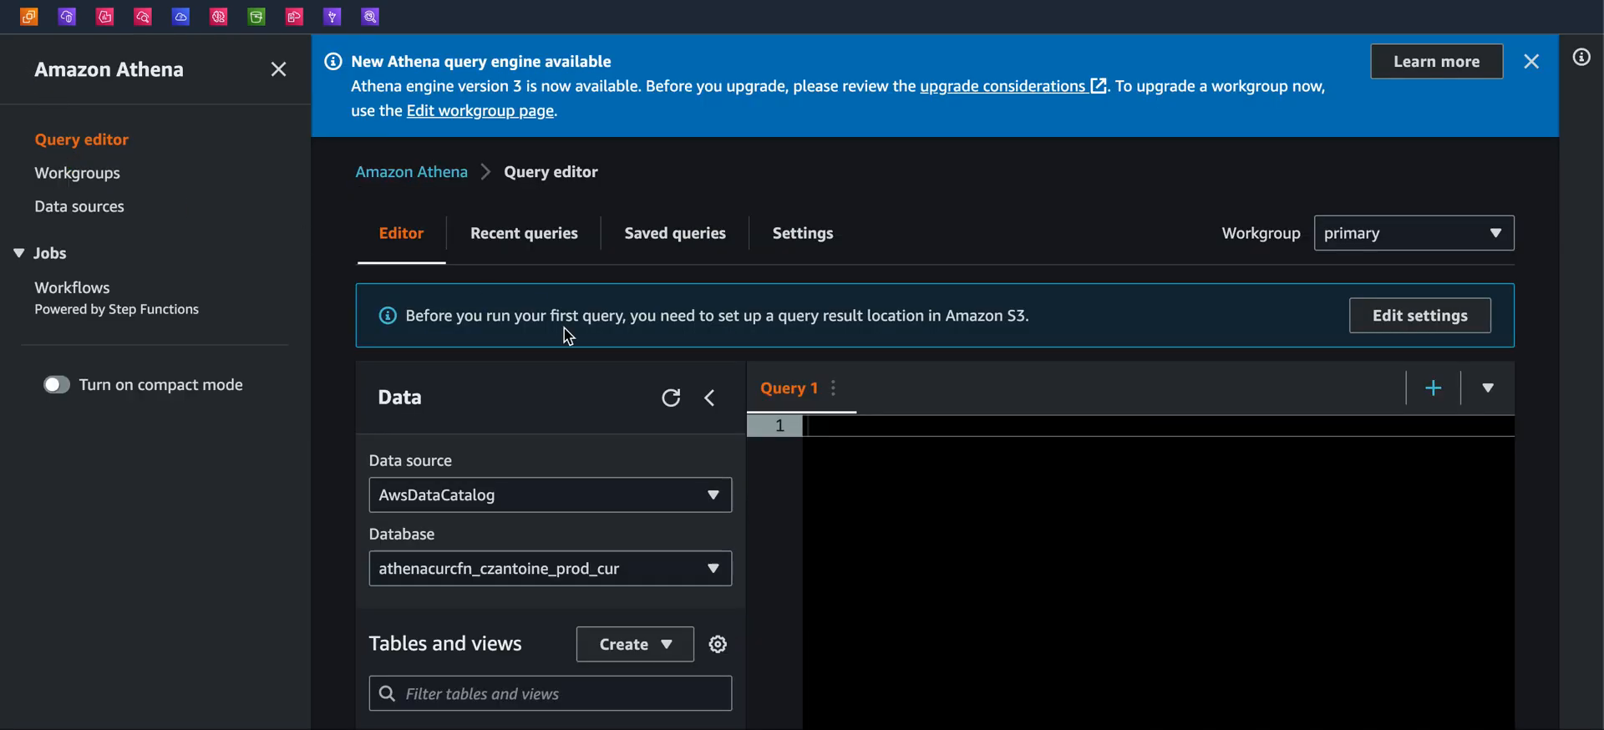
pyautogui.scroll(-4, 510, 440)
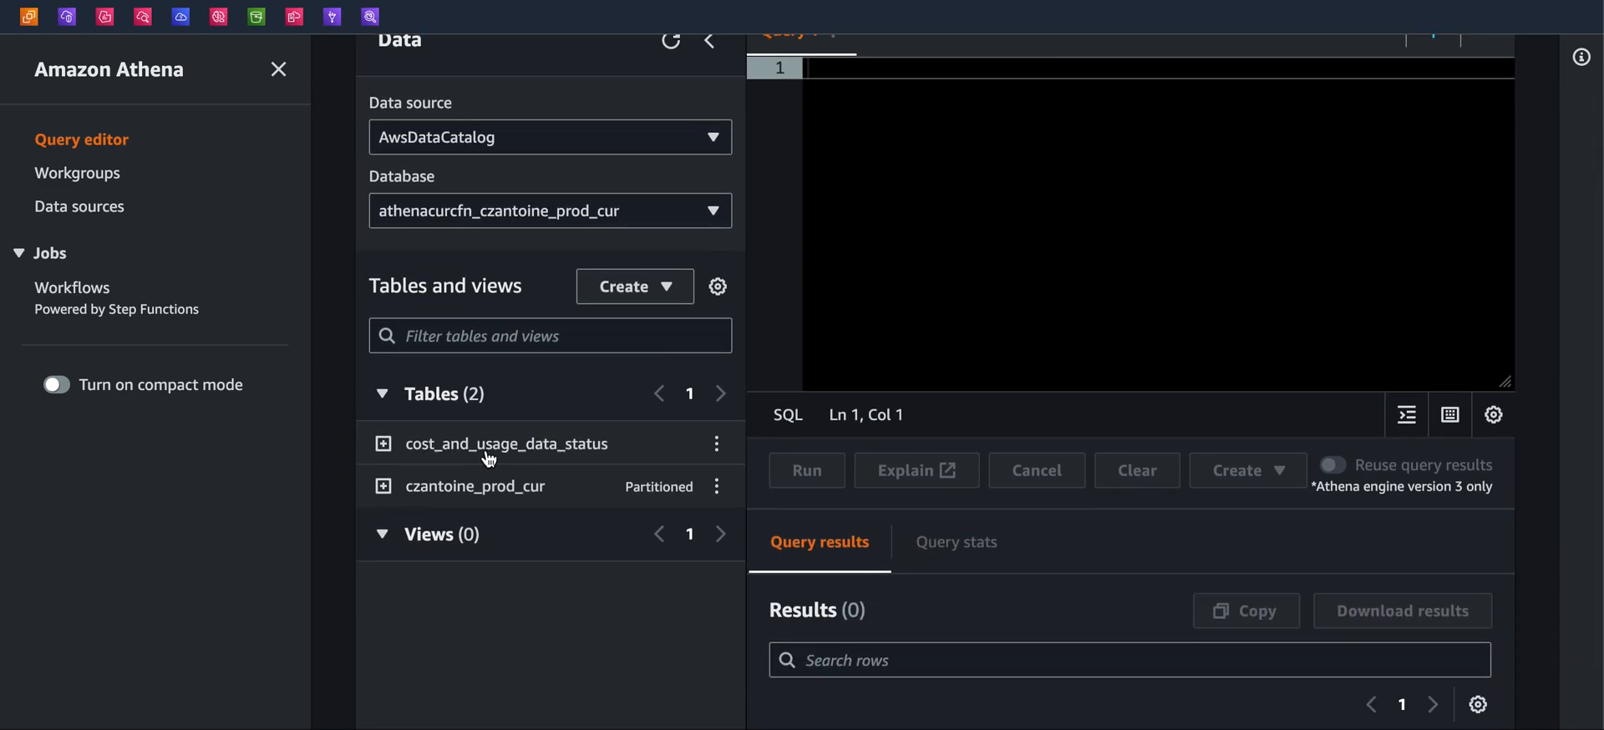
pyautogui.click(384, 445)
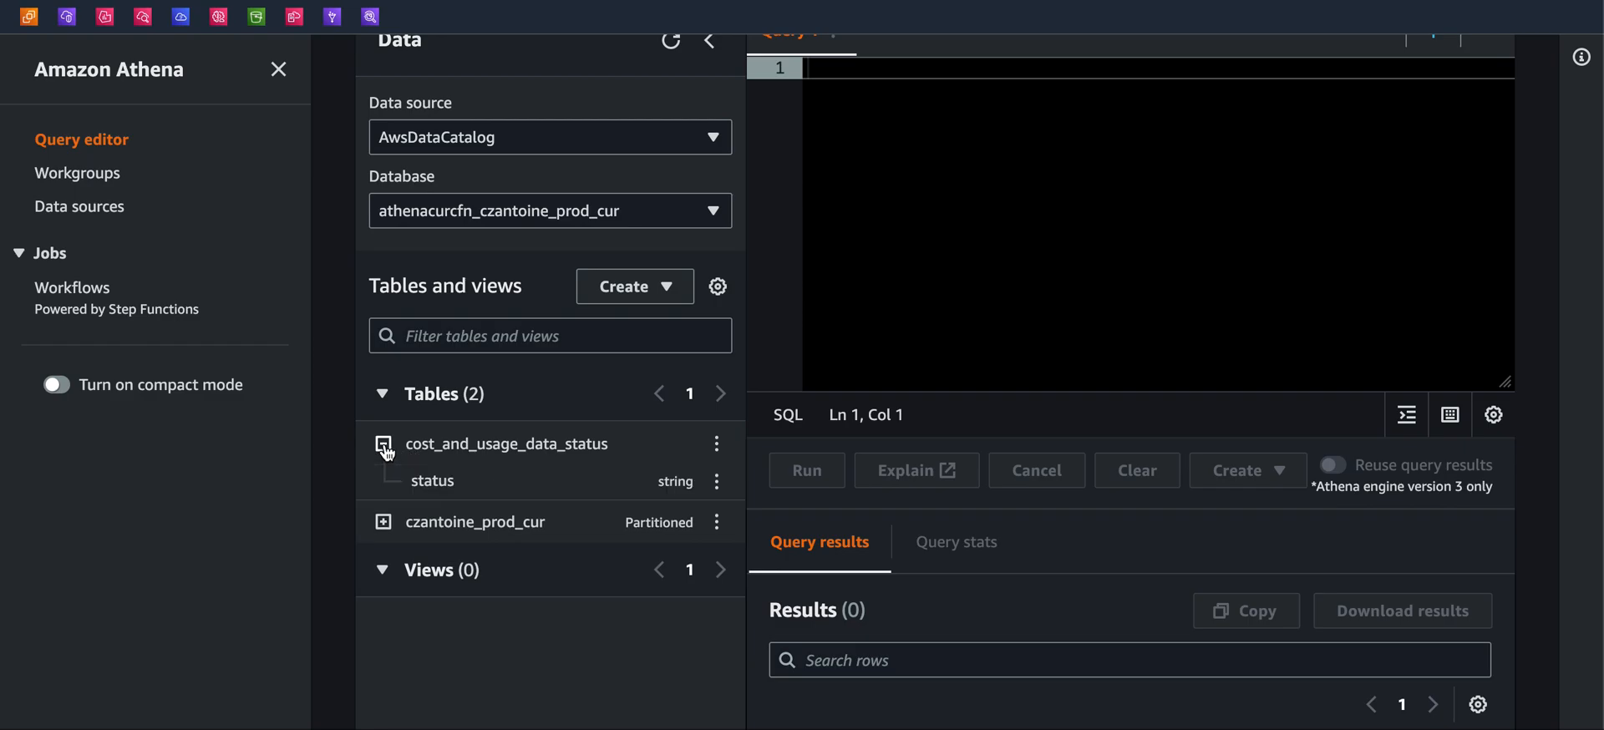
pyautogui.click(386, 523)
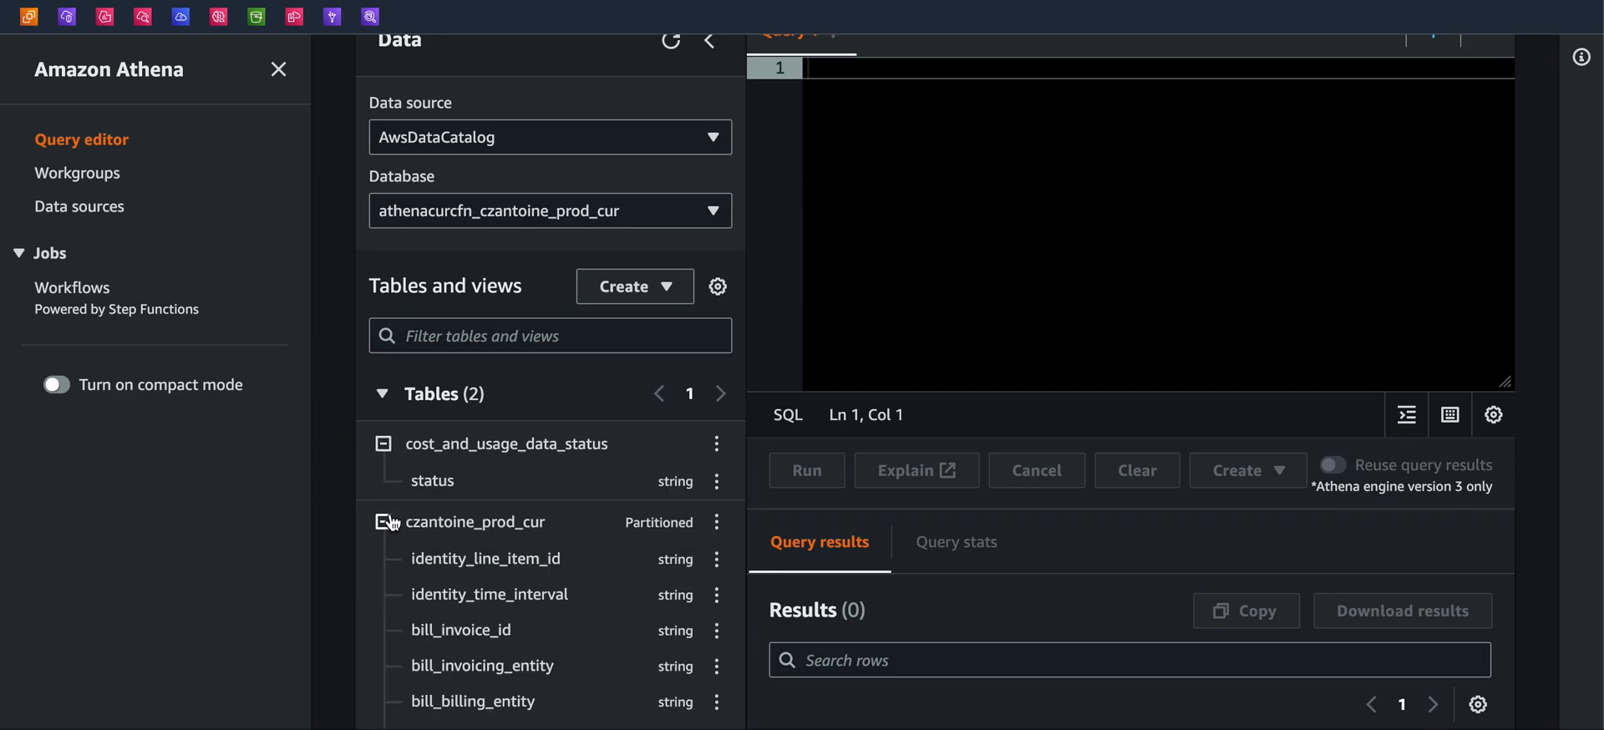
pyautogui.scroll(-3, 393, 518)
pyautogui.scroll(3, 387, 505)
pyautogui.scroll(-15, 369, 487)
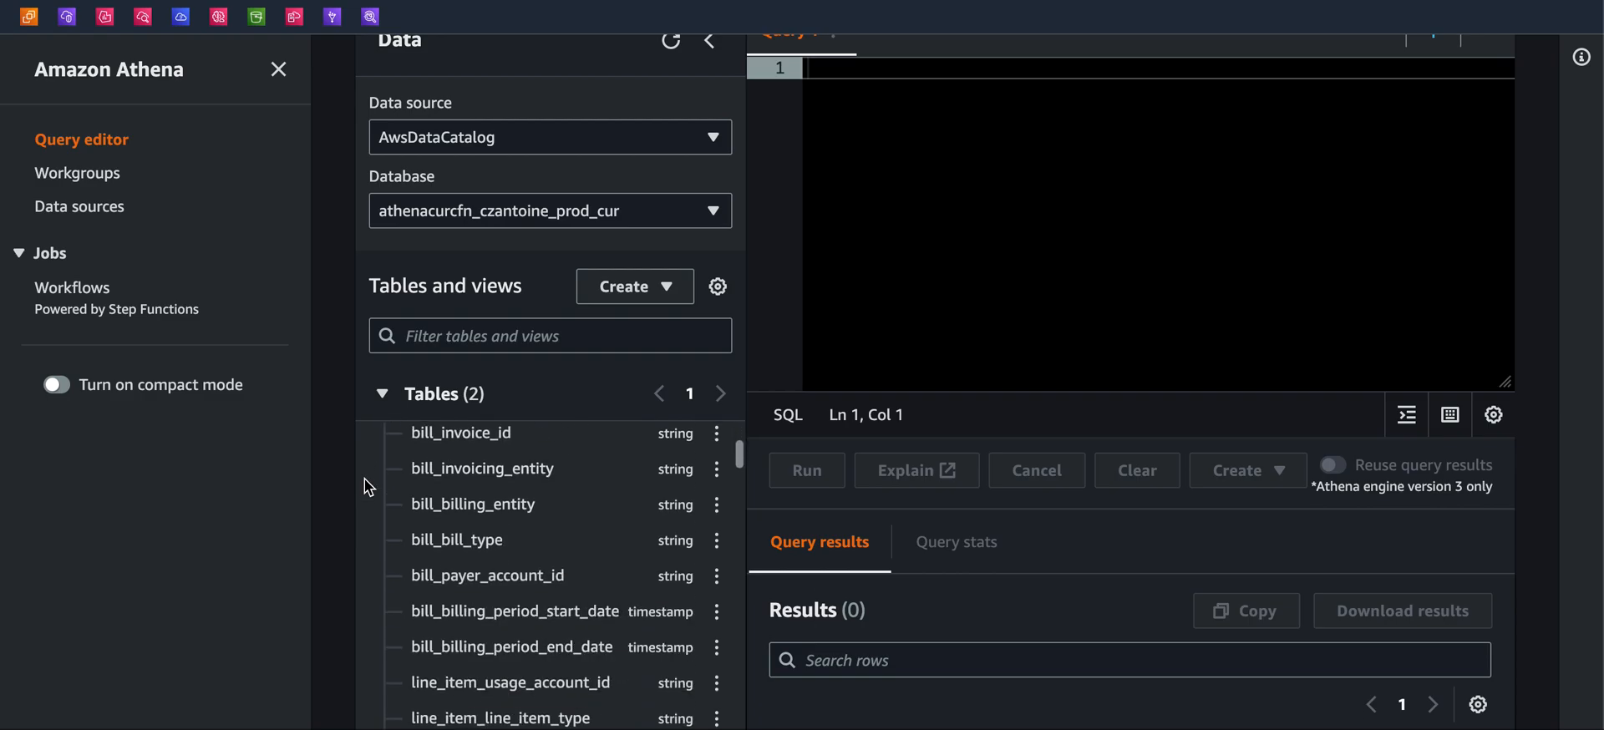
pyautogui.scroll(15, 442, 541)
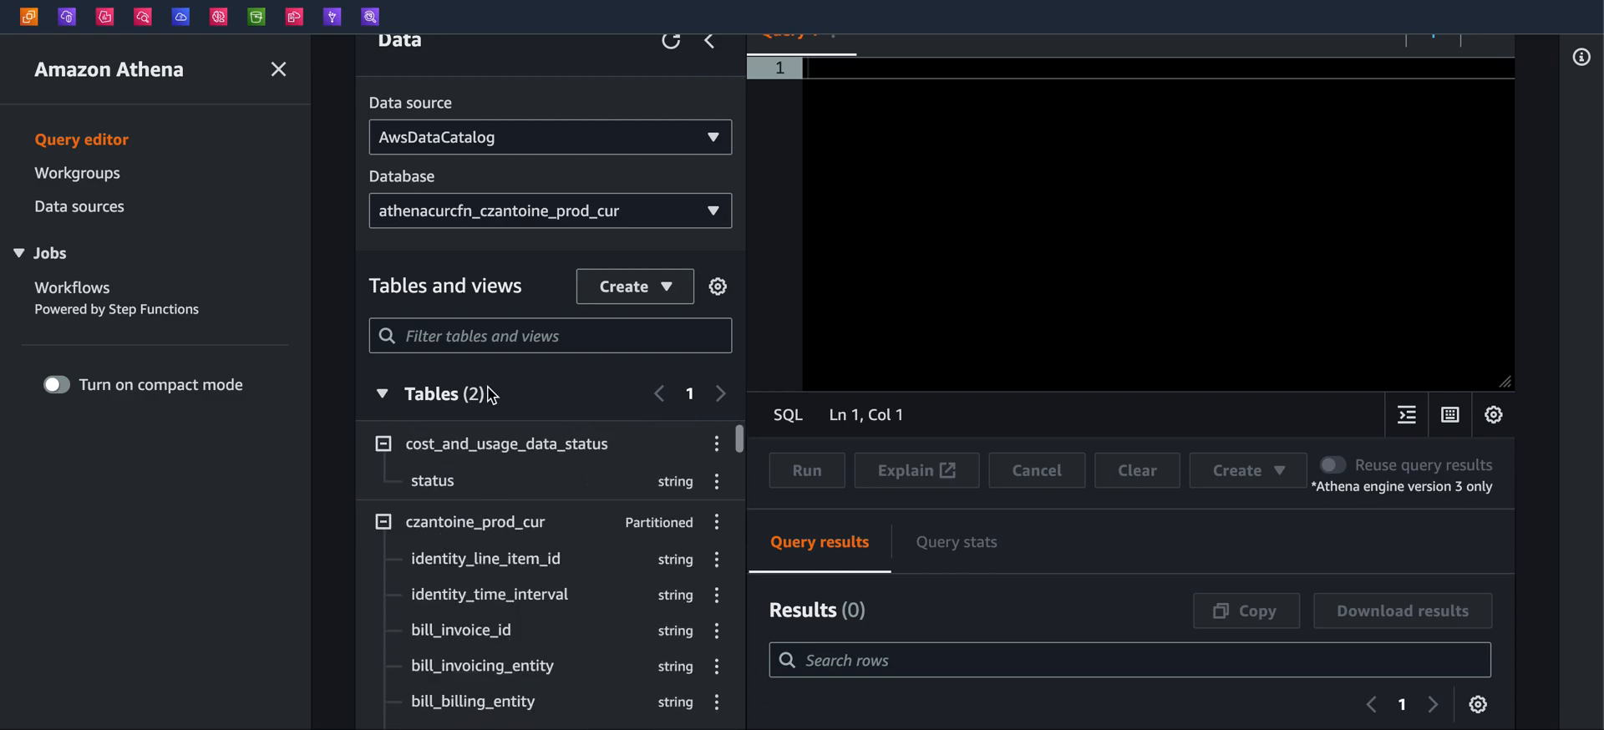
# Insert the identity_line_item_id column of czantoine_prod_cur into the query editor
pyautogui.click(501, 214)
pyautogui.click(347, 244)
pyautogui.scroll(-3, 501, 359)
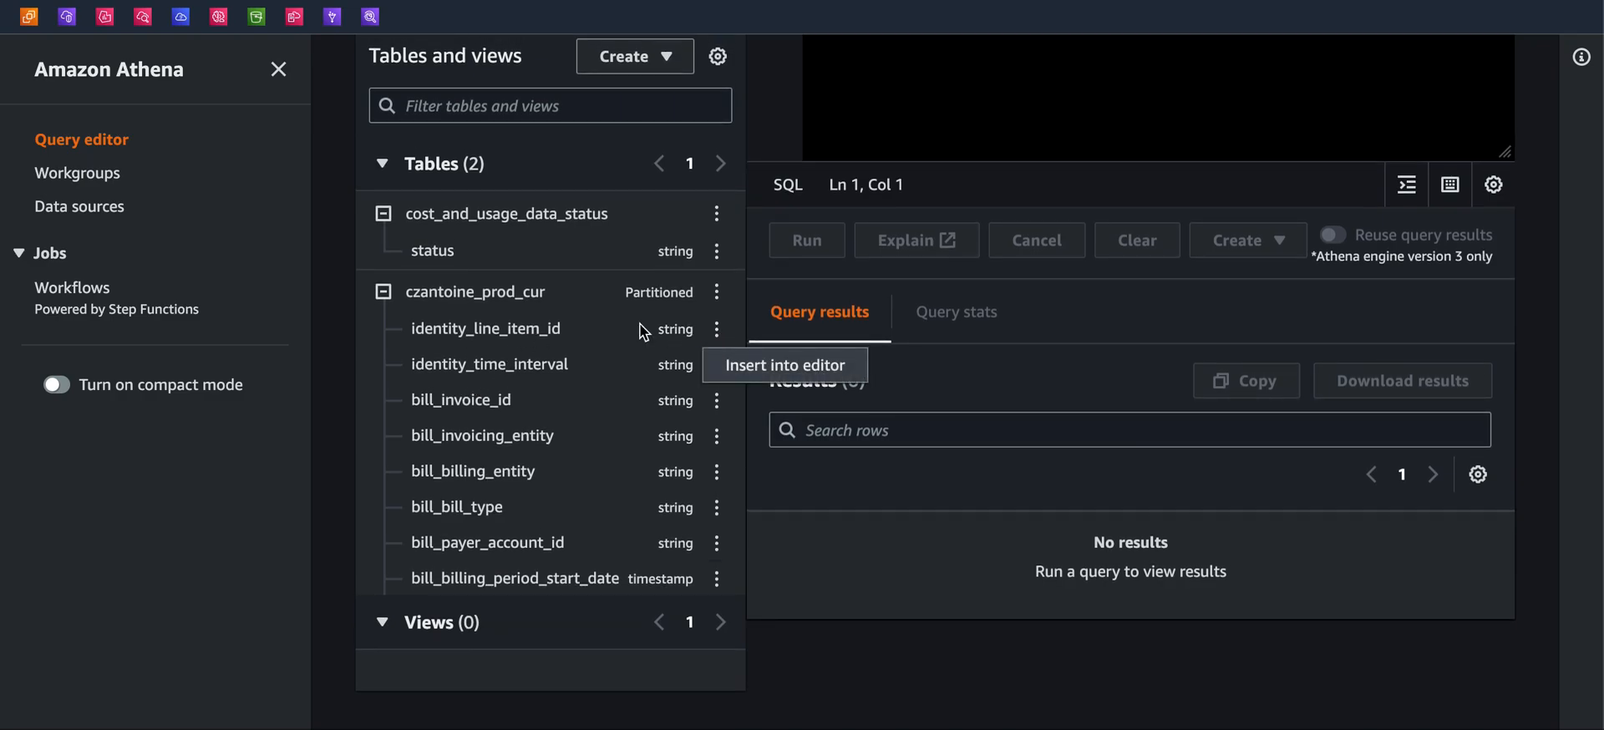
pyautogui.click(717, 329)
pyautogui.click(735, 365)
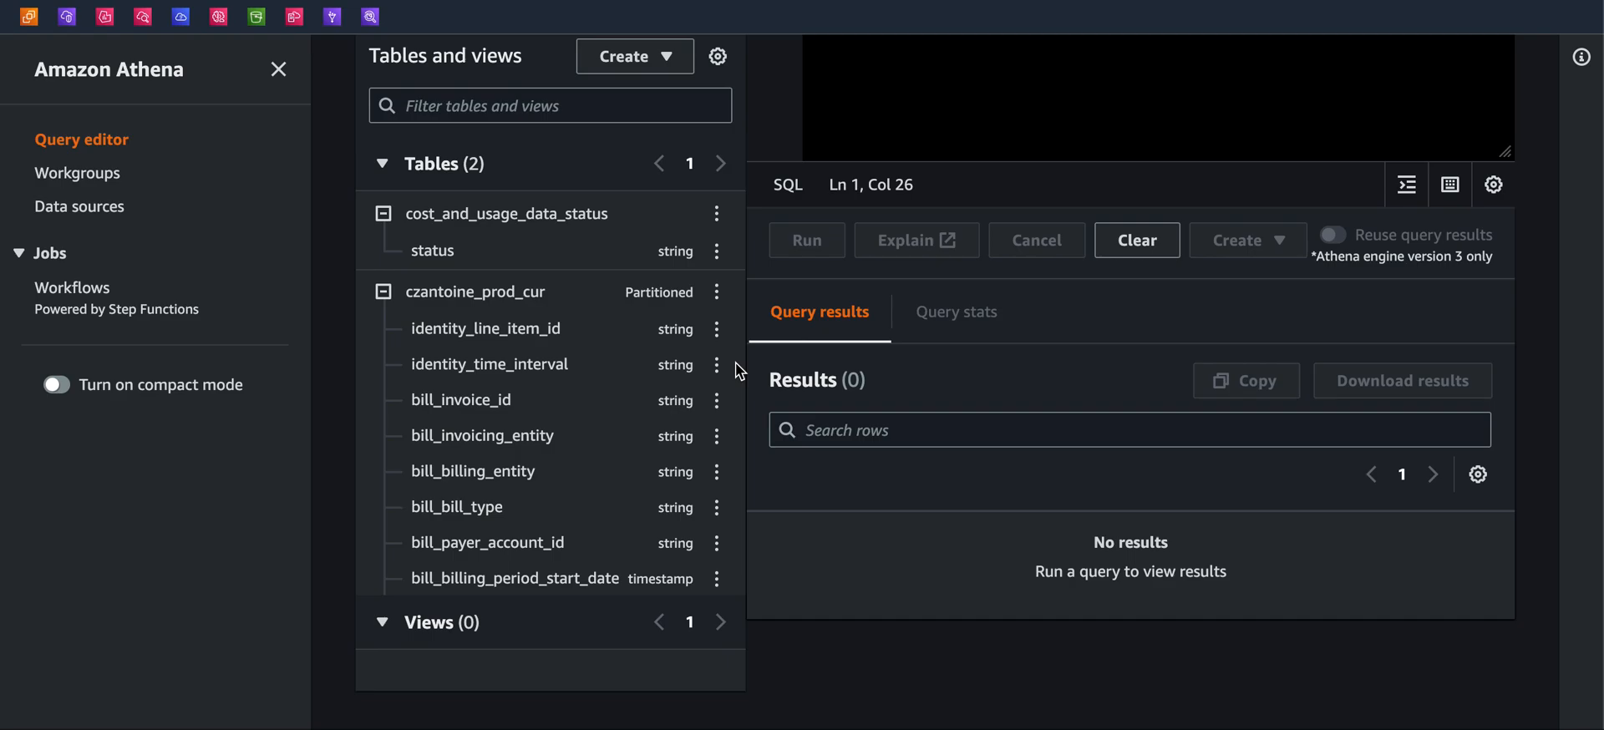
pyautogui.scroll(2, 1040, 325)
pyautogui.scroll(-2, 853, 288)
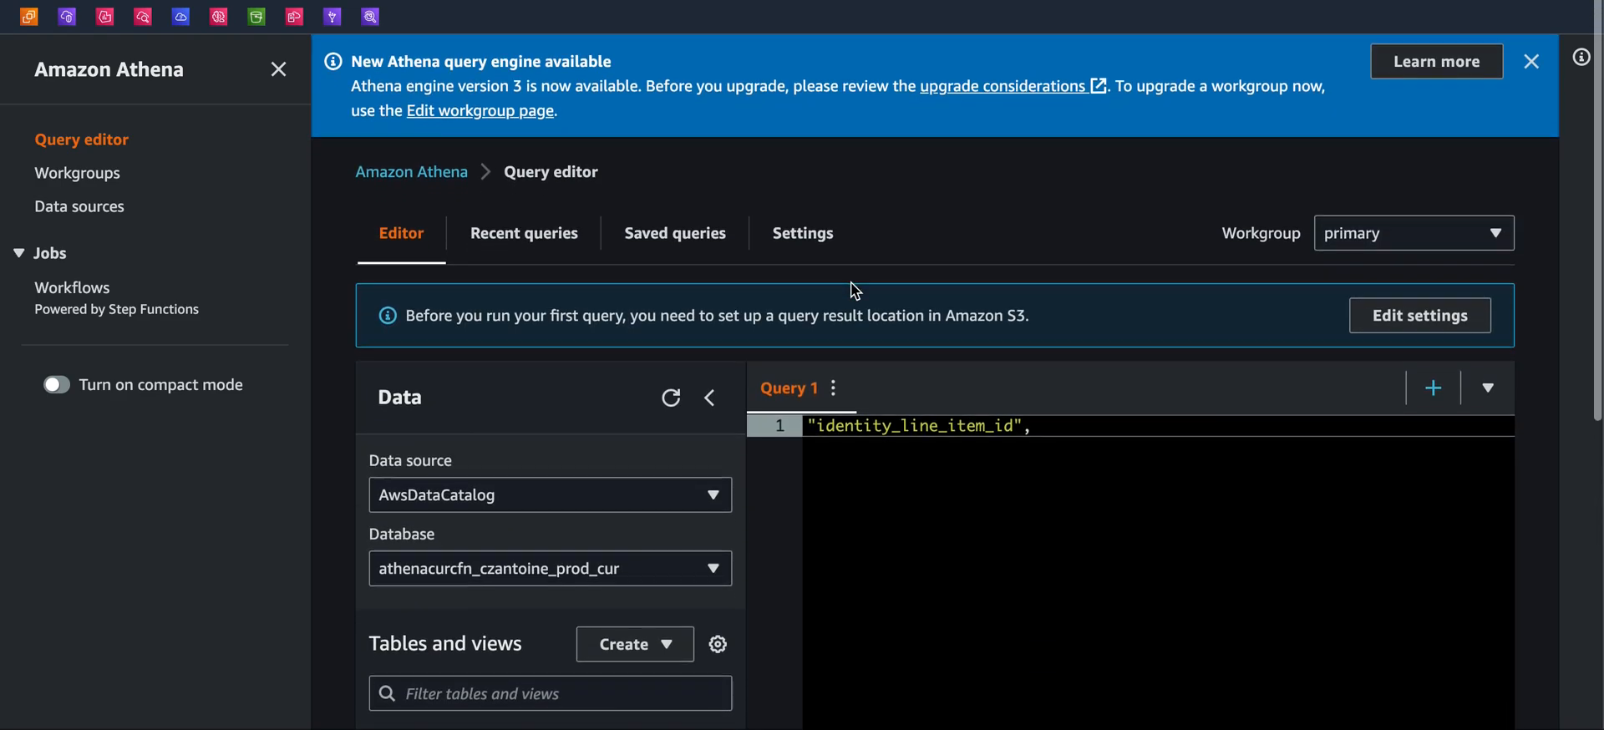
# Dismiss the Athena engine version 3 announcement banner in the query editor
pyautogui.click(1531, 80)
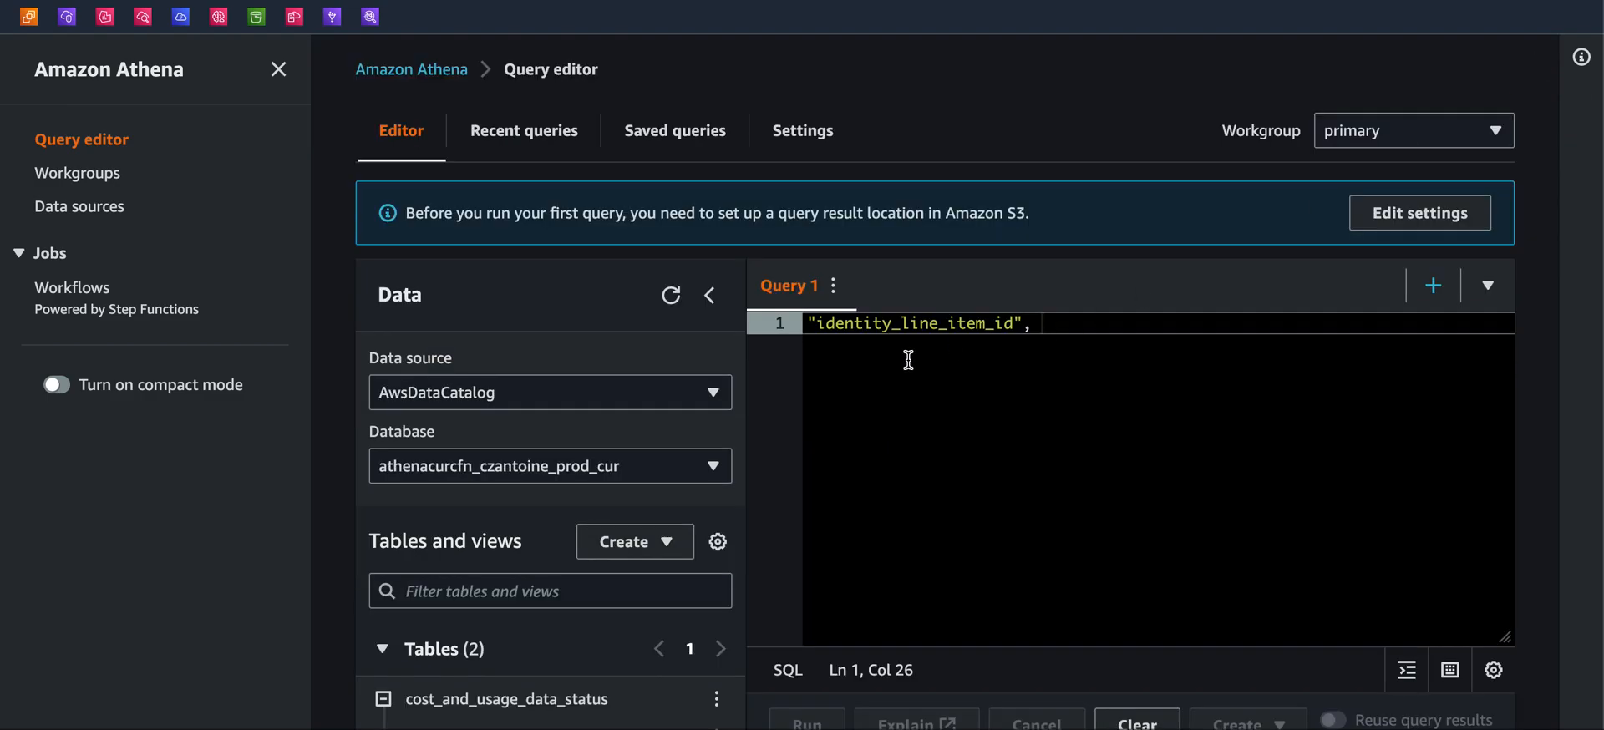
pyautogui.scroll(-3, 655, 436)
pyautogui.scroll(-3, 653, 535)
pyautogui.scroll(6, 677, 417)
# Go to the Billing Dashboard and open the Cost & usage reports page listing the CUR reports
pyautogui.click(1528, 2)
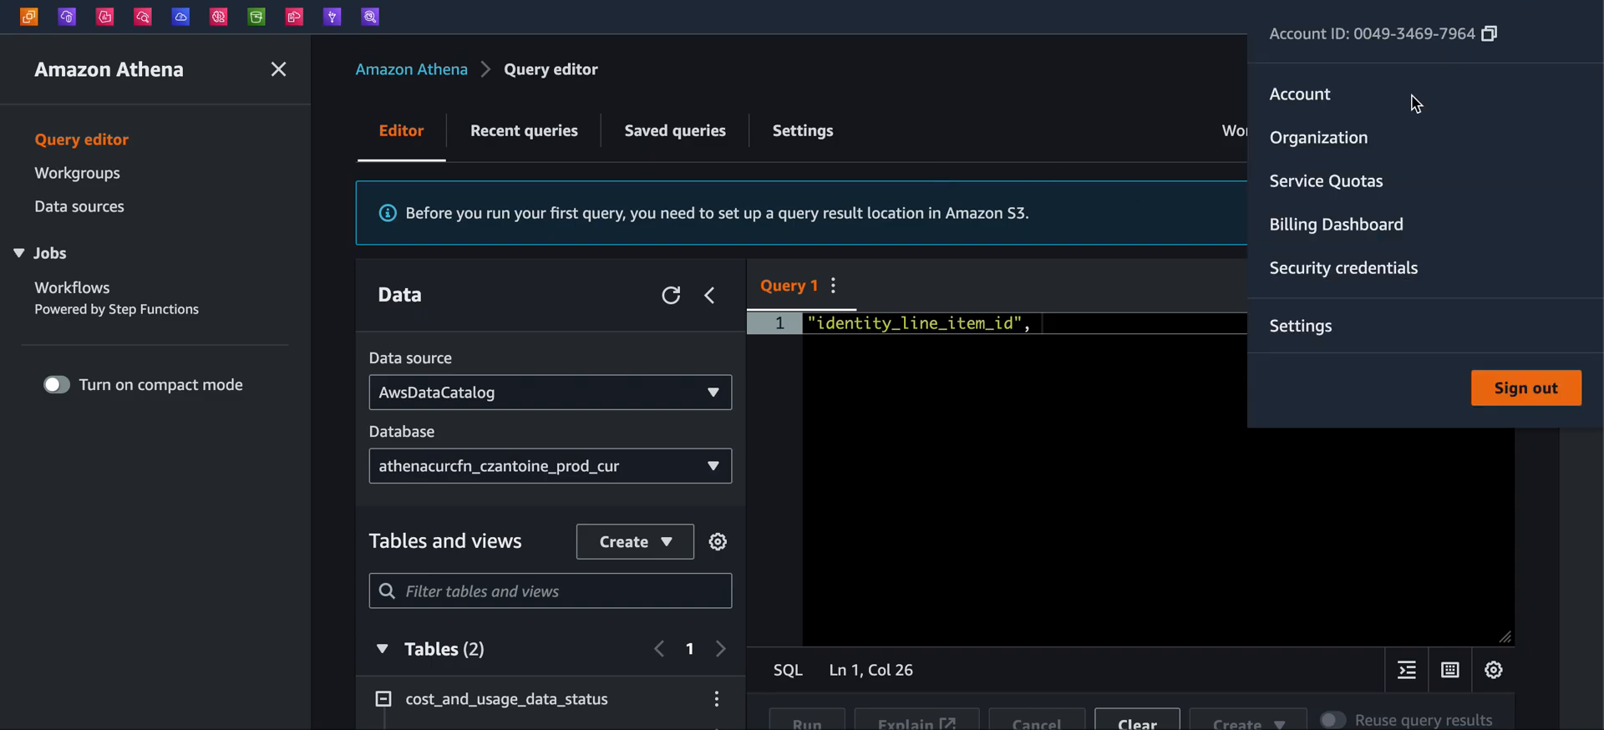
pyautogui.click(1345, 232)
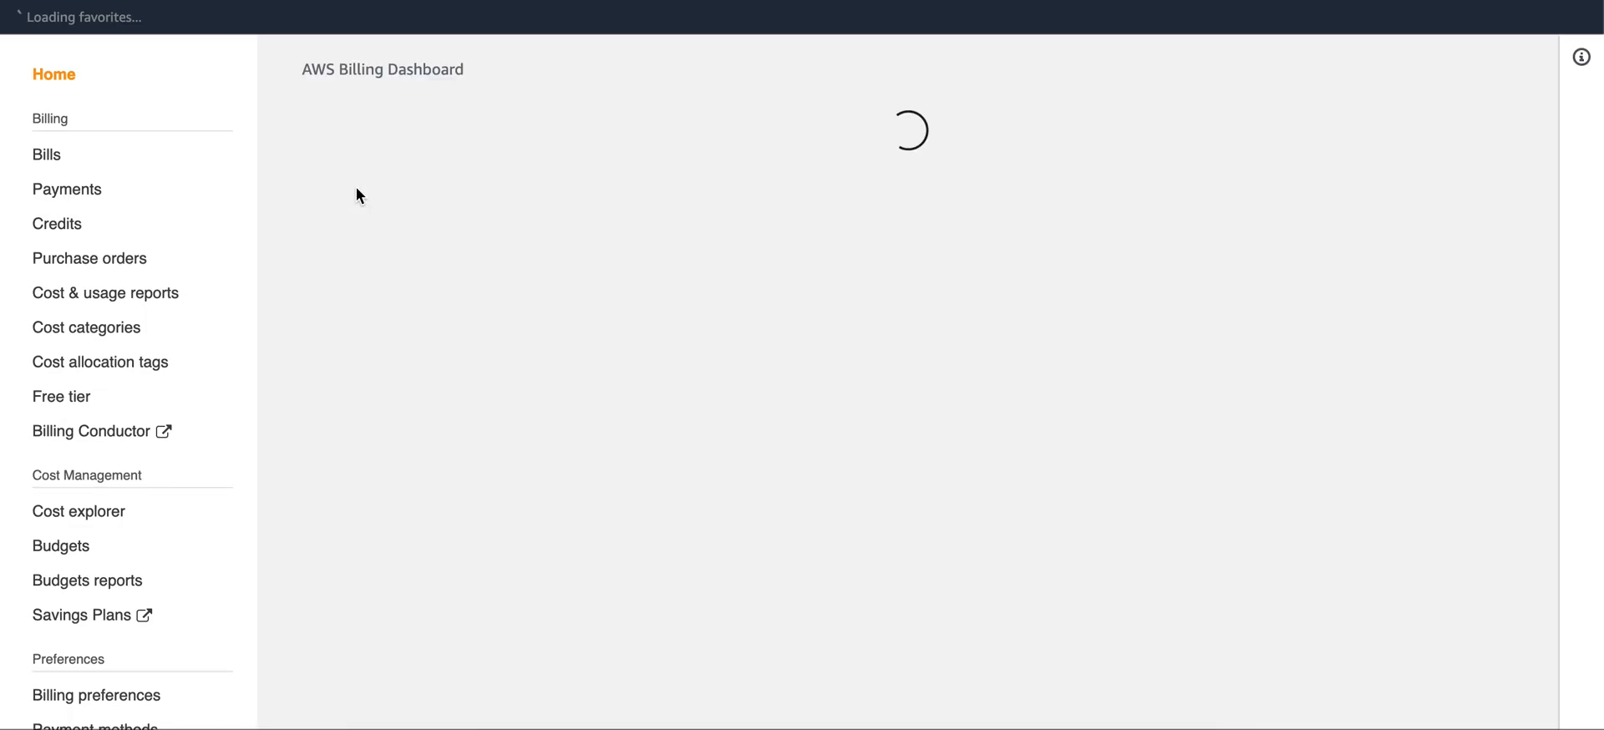
pyautogui.click(142, 294)
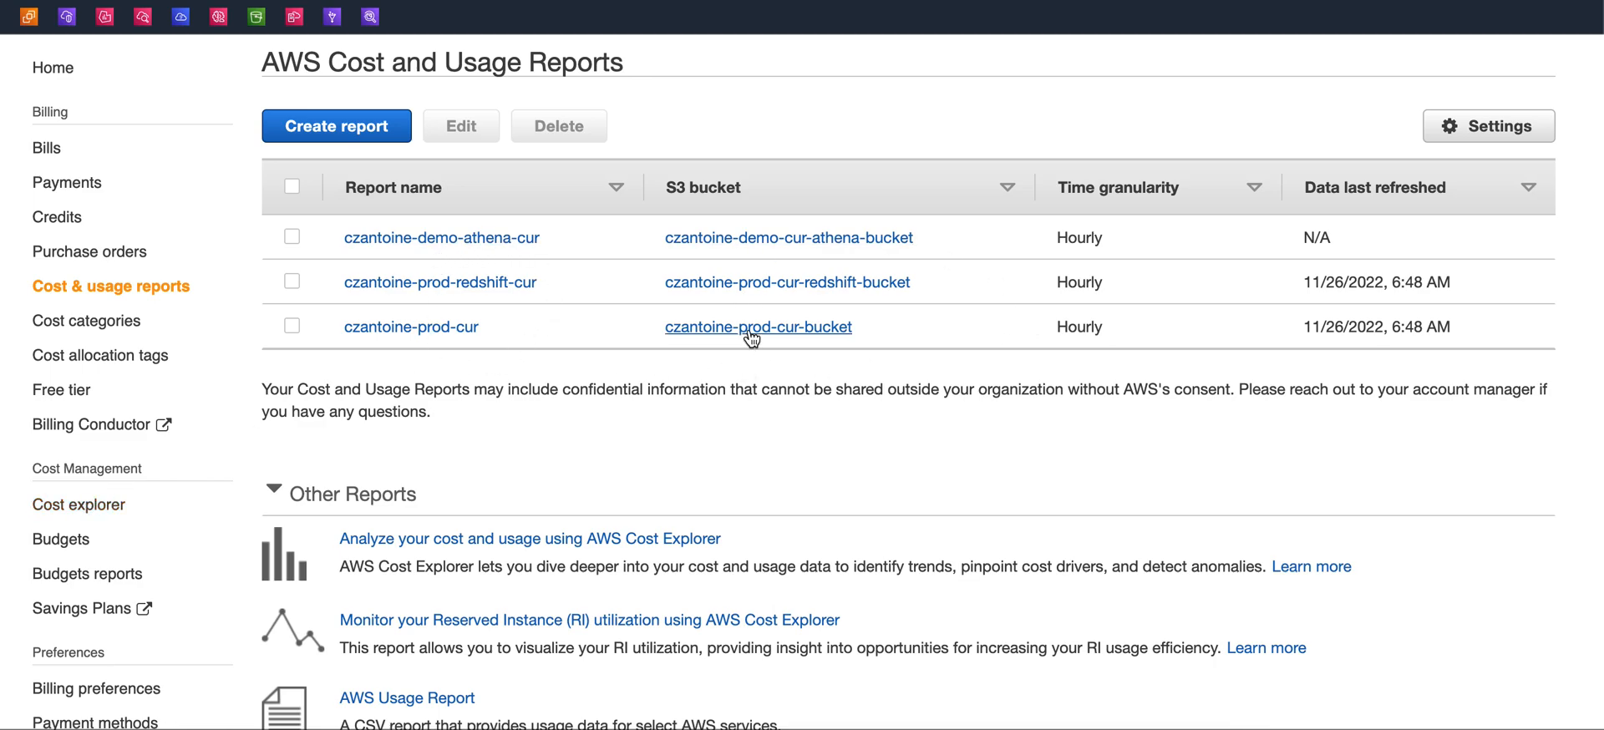
pyautogui.scroll(-3, 499, 421)
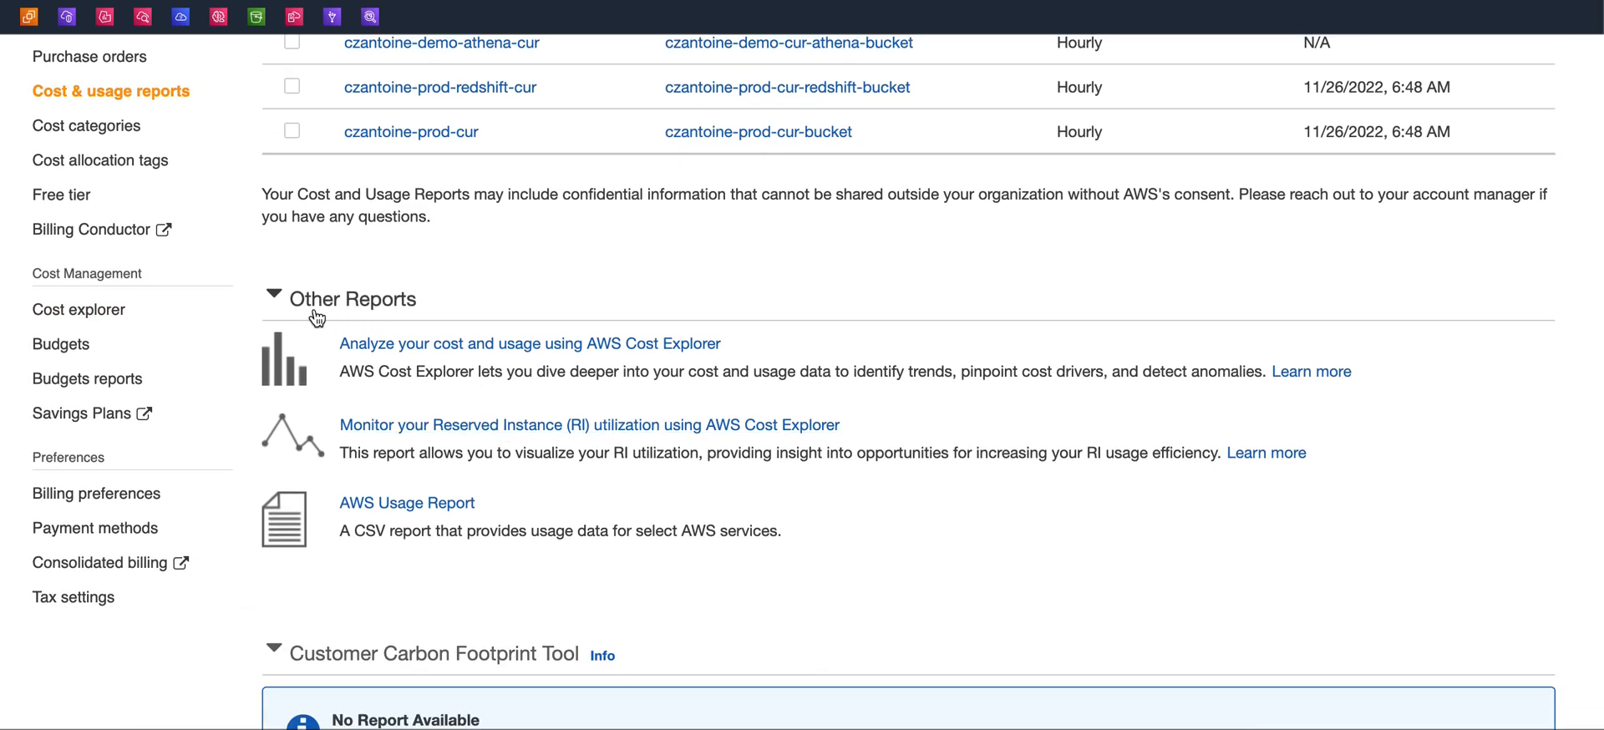
# Open Cost Explorer from the other reports section and browse its chart and filter options
pyautogui.click(507, 345)
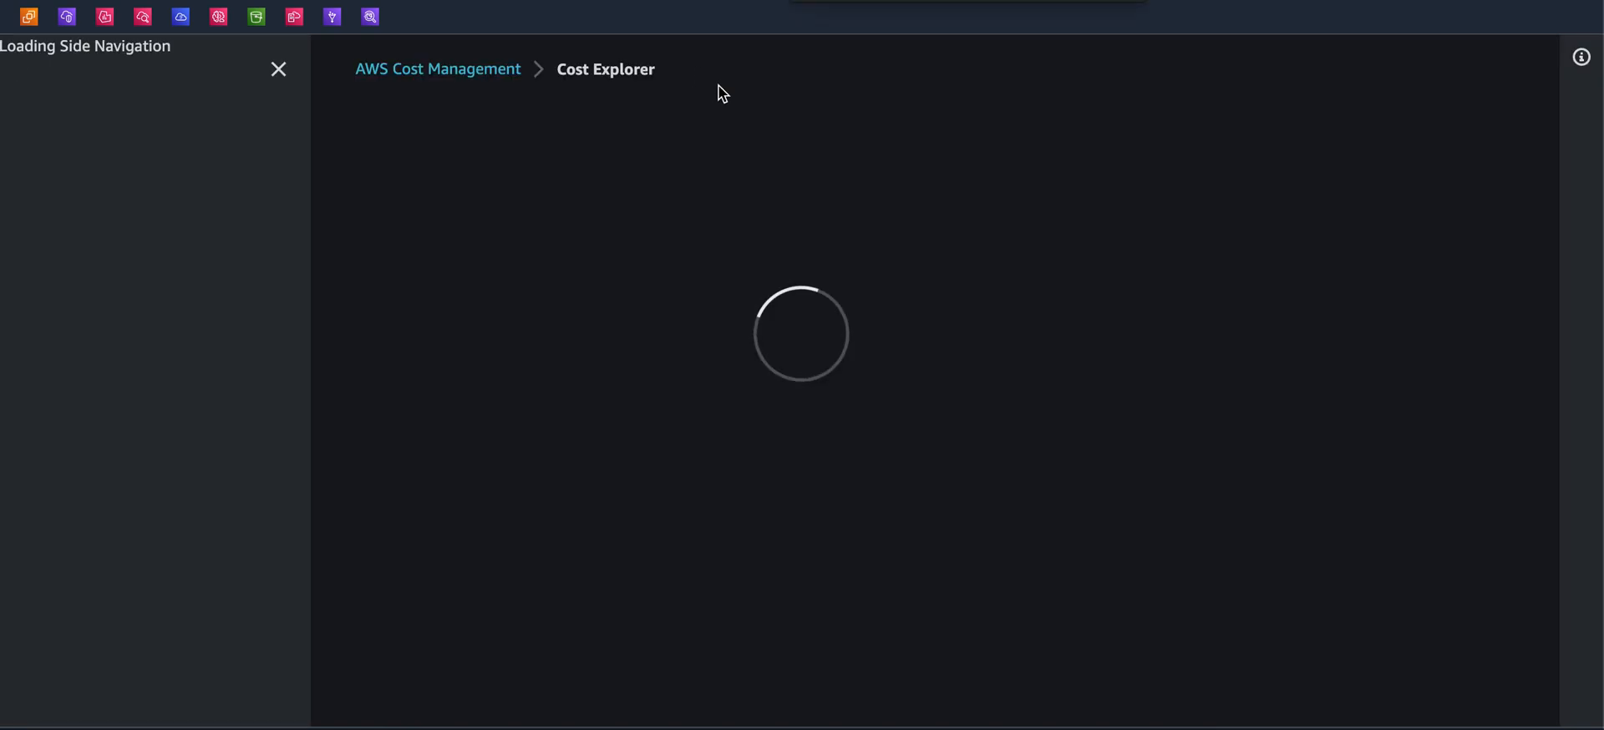
pyautogui.scroll(-2, 911, 266)
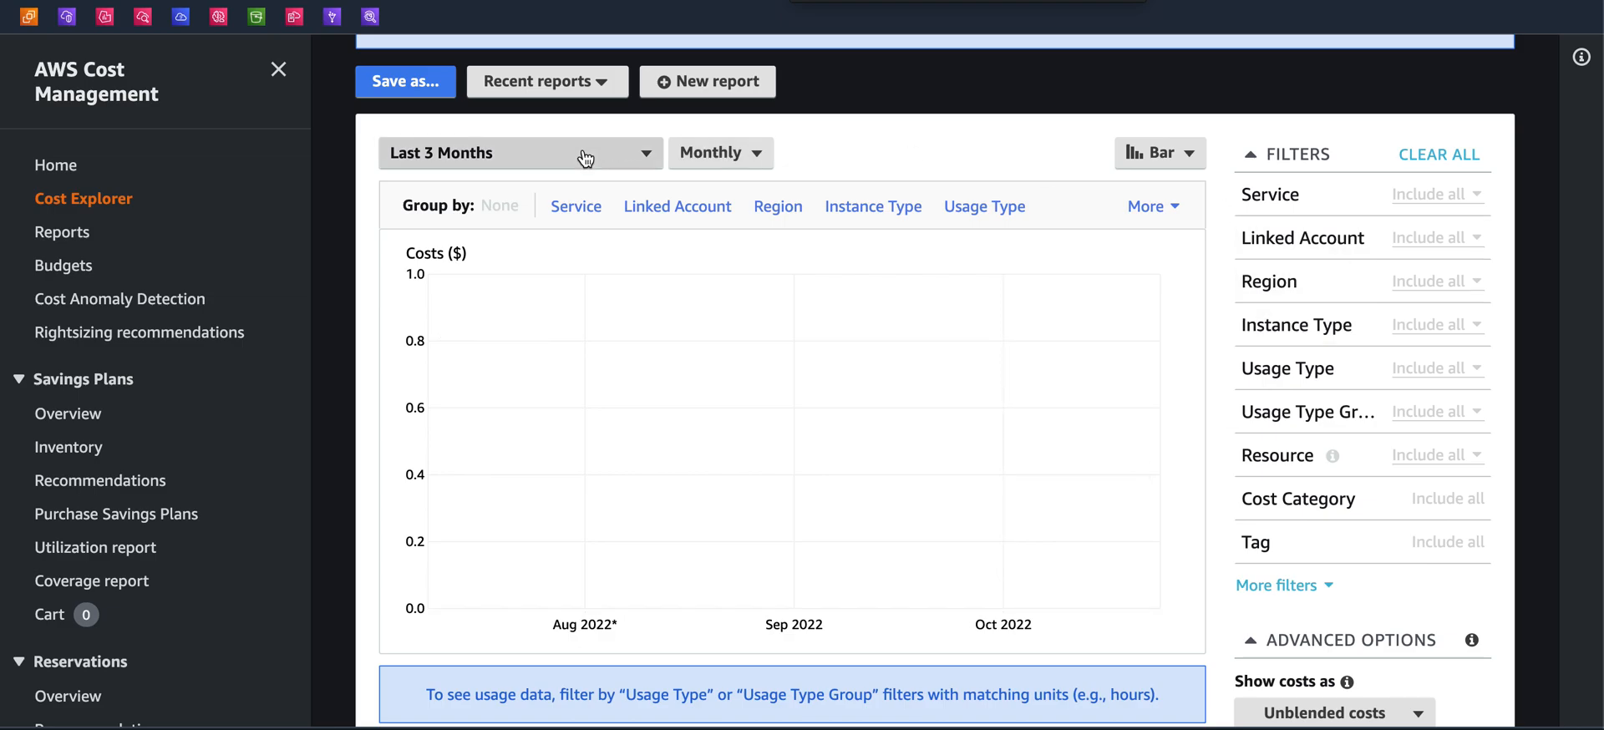
pyautogui.scroll(-3, 808, 391)
pyautogui.scroll(3, 808, 391)
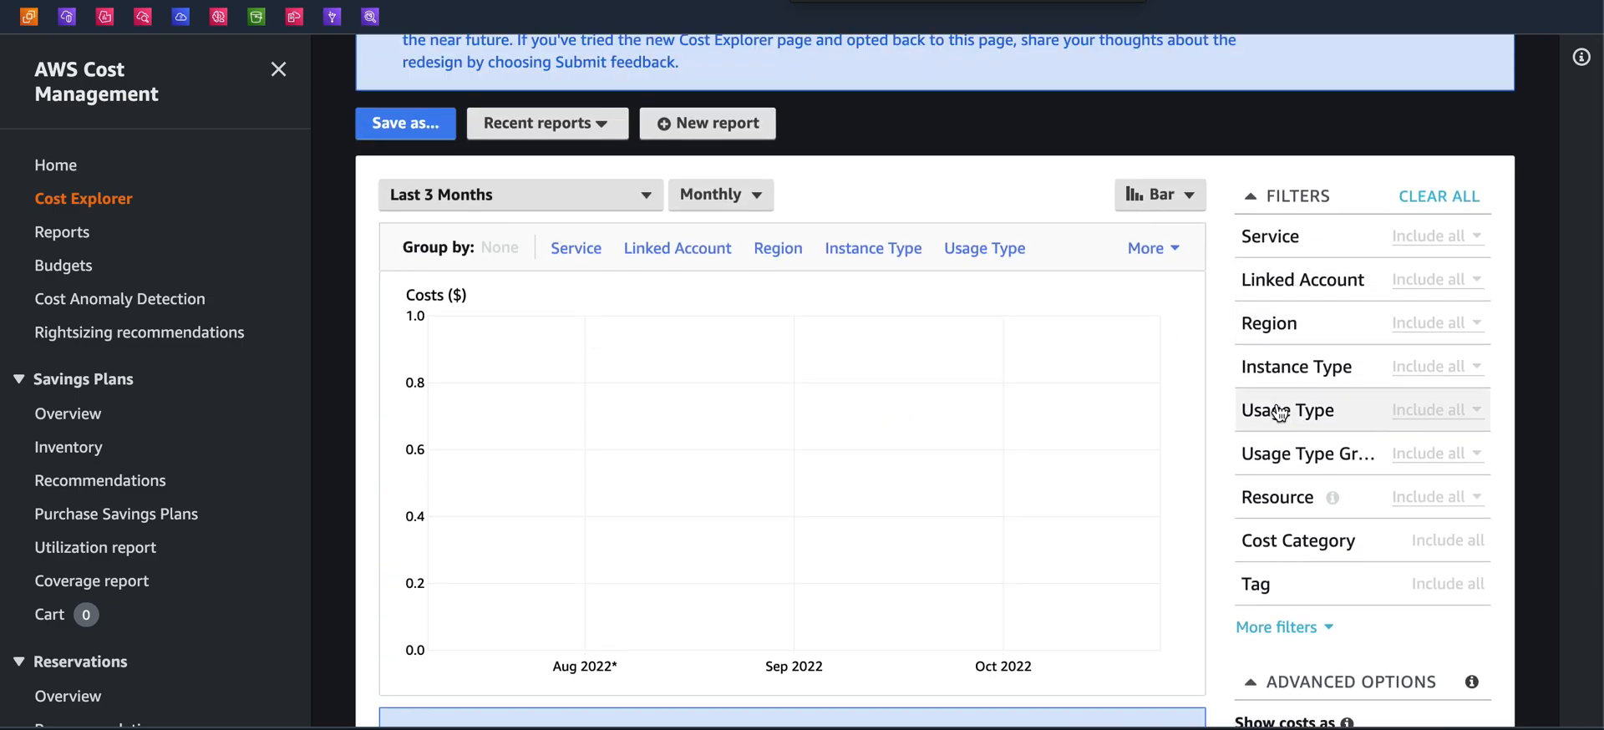
pyautogui.scroll(-1, 1272, 435)
pyautogui.click(1274, 535)
pyautogui.scroll(-2, 1274, 468)
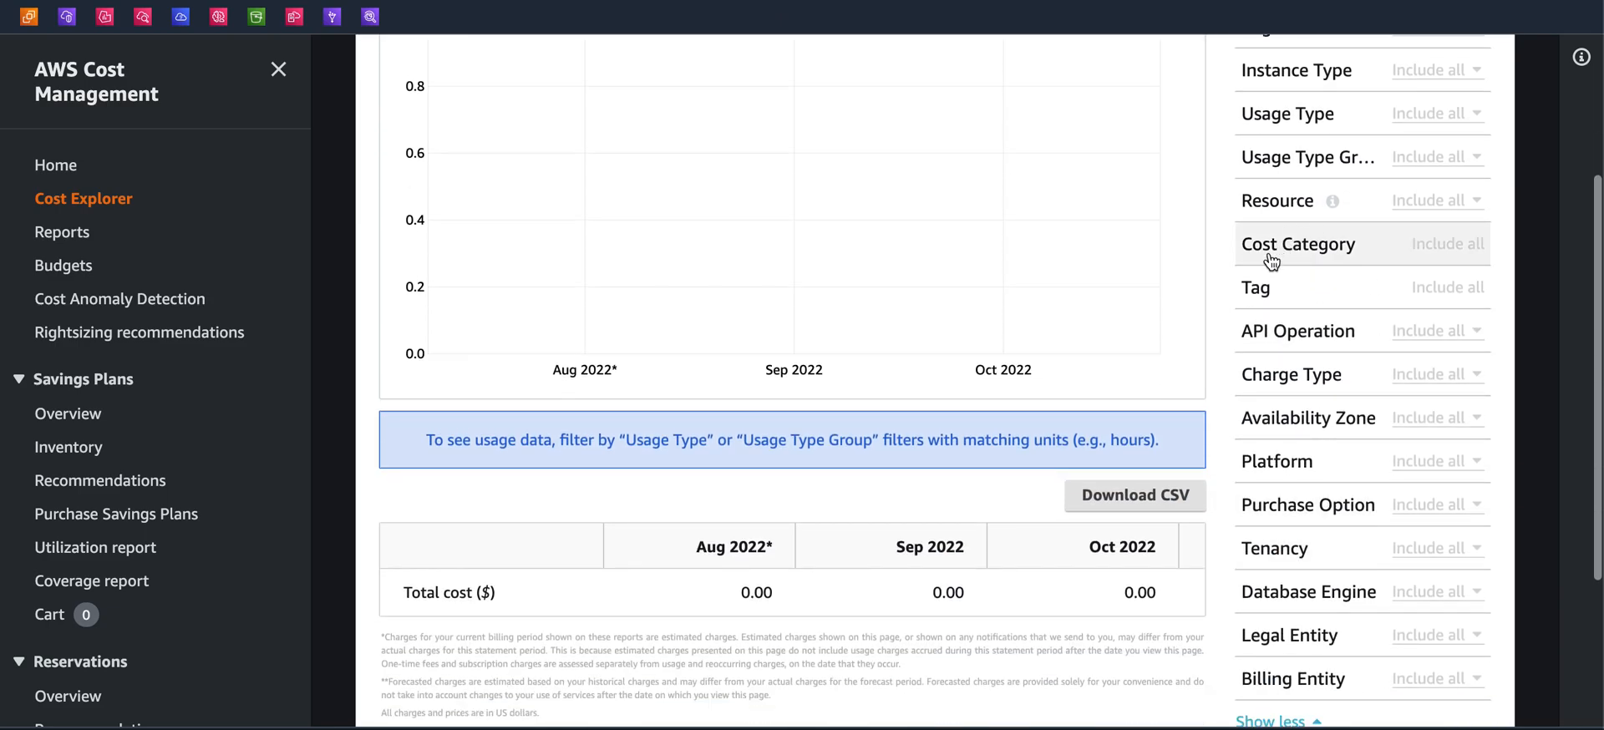
pyautogui.scroll(1, 1181, 410)
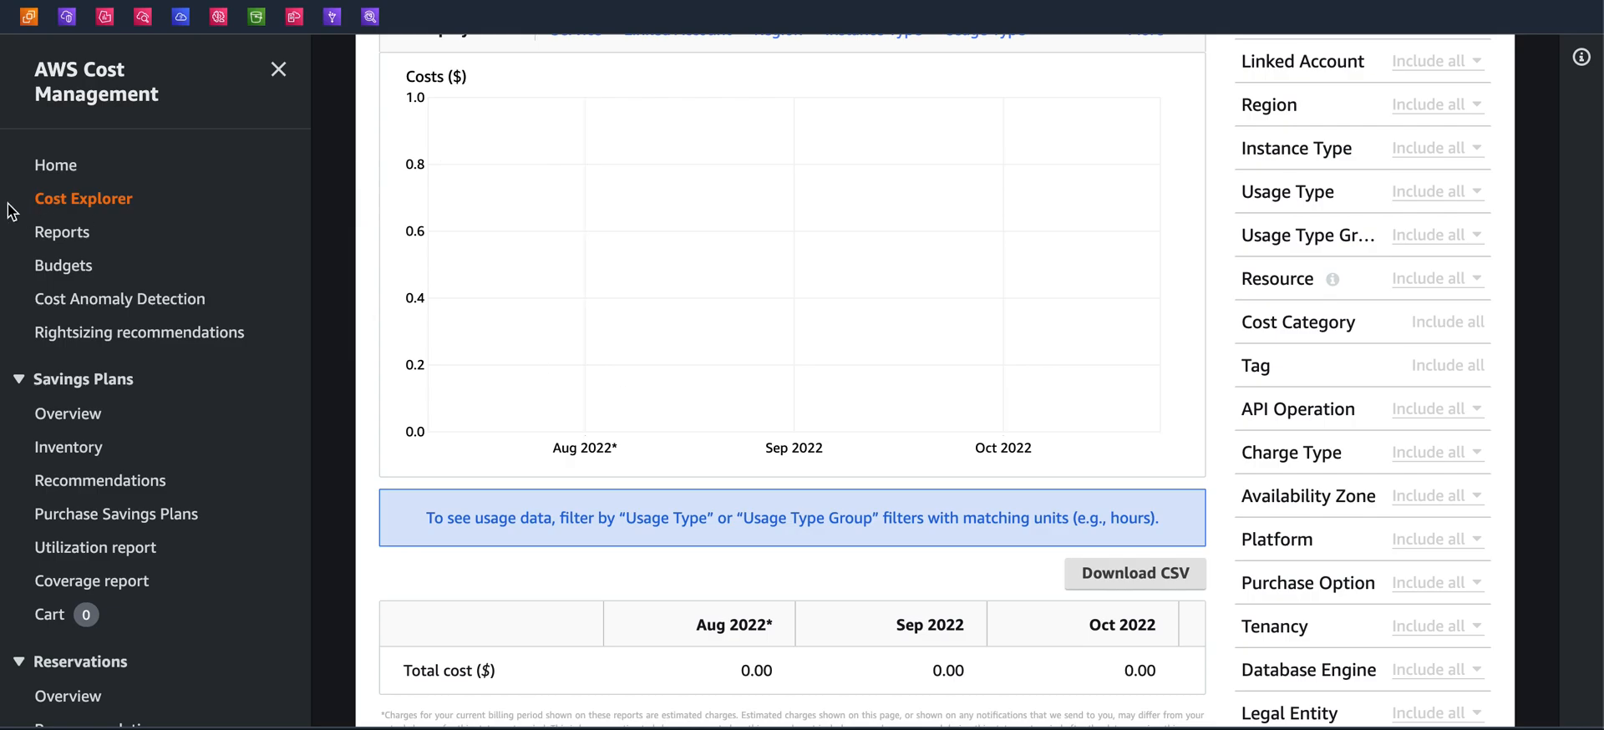
# Filter the Cost Explorer report to include only the Credit charge type
pyautogui.click(65, 238)
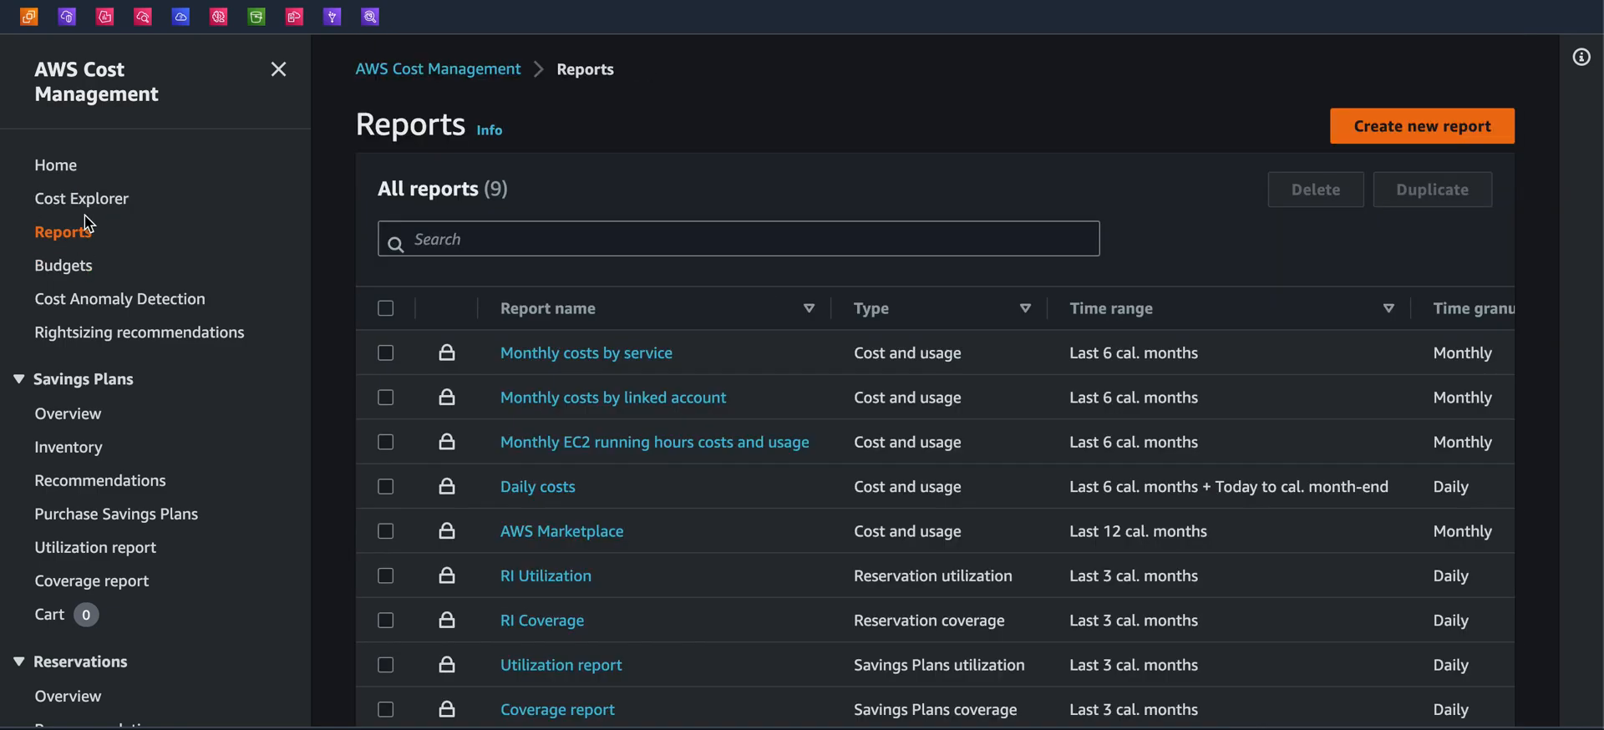
pyautogui.click(90, 211)
pyautogui.scroll(-4, 1336, 460)
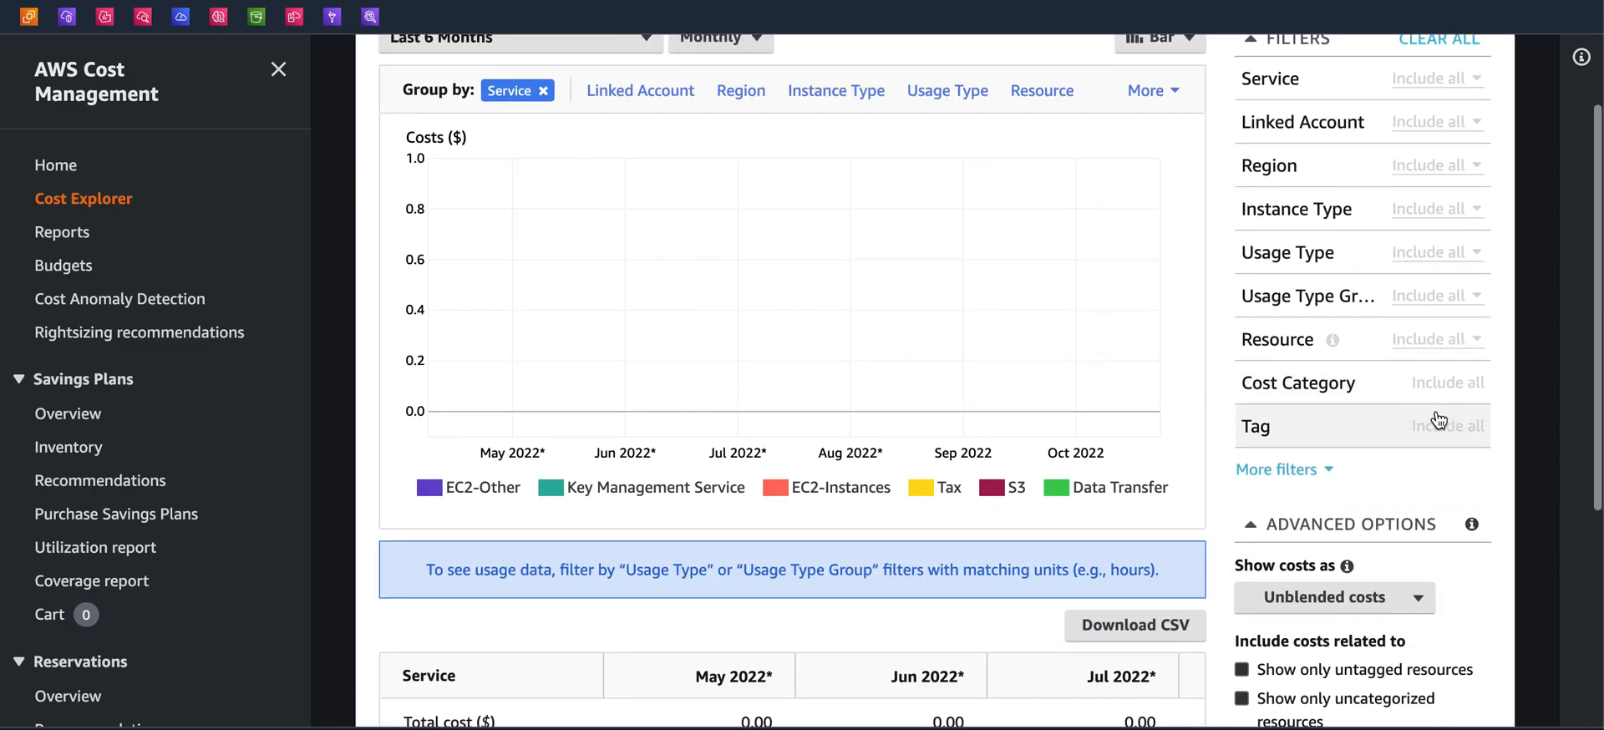
pyautogui.click(1328, 465)
pyautogui.scroll(-2, 1337, 467)
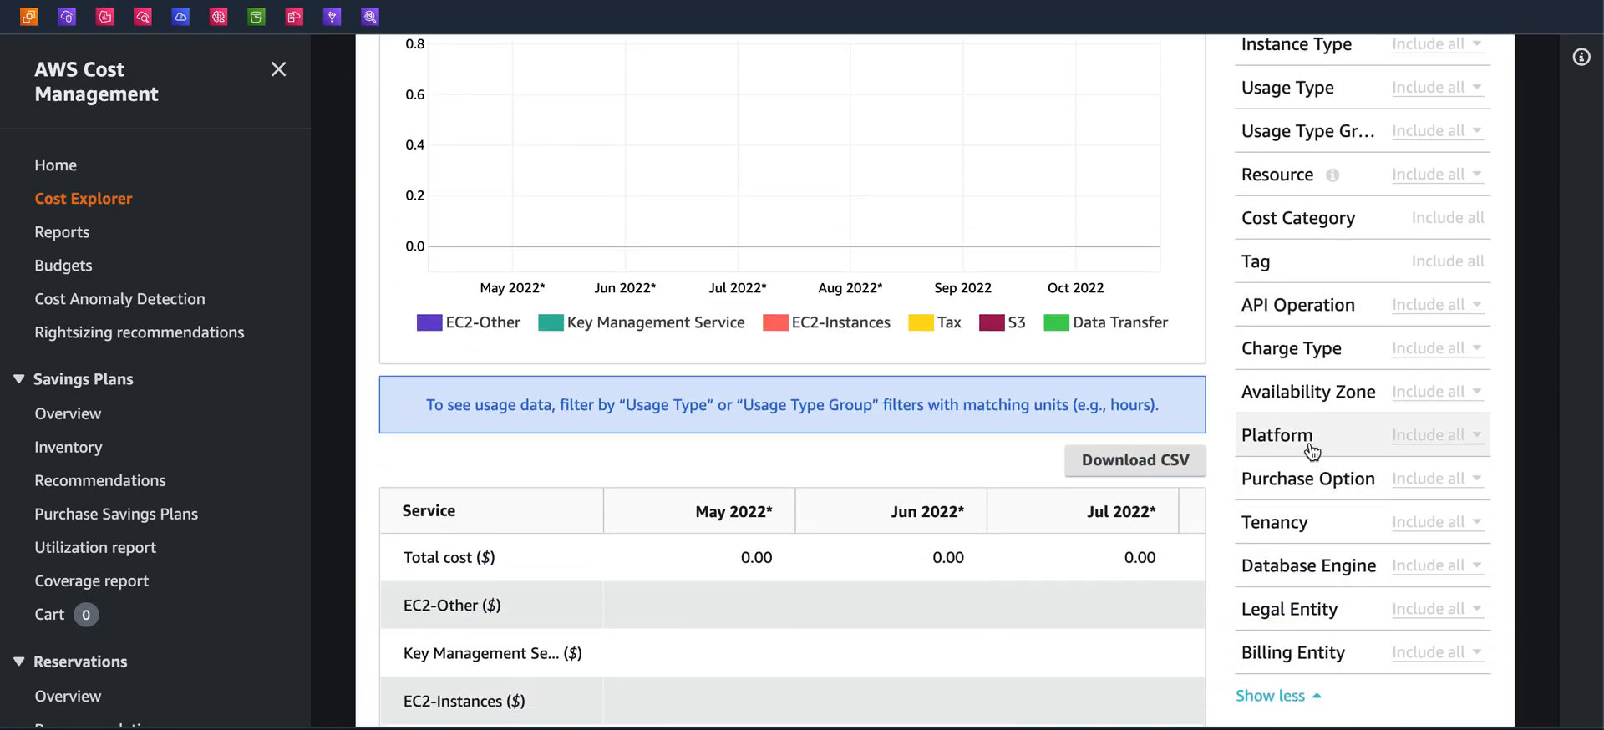
pyautogui.click(1283, 348)
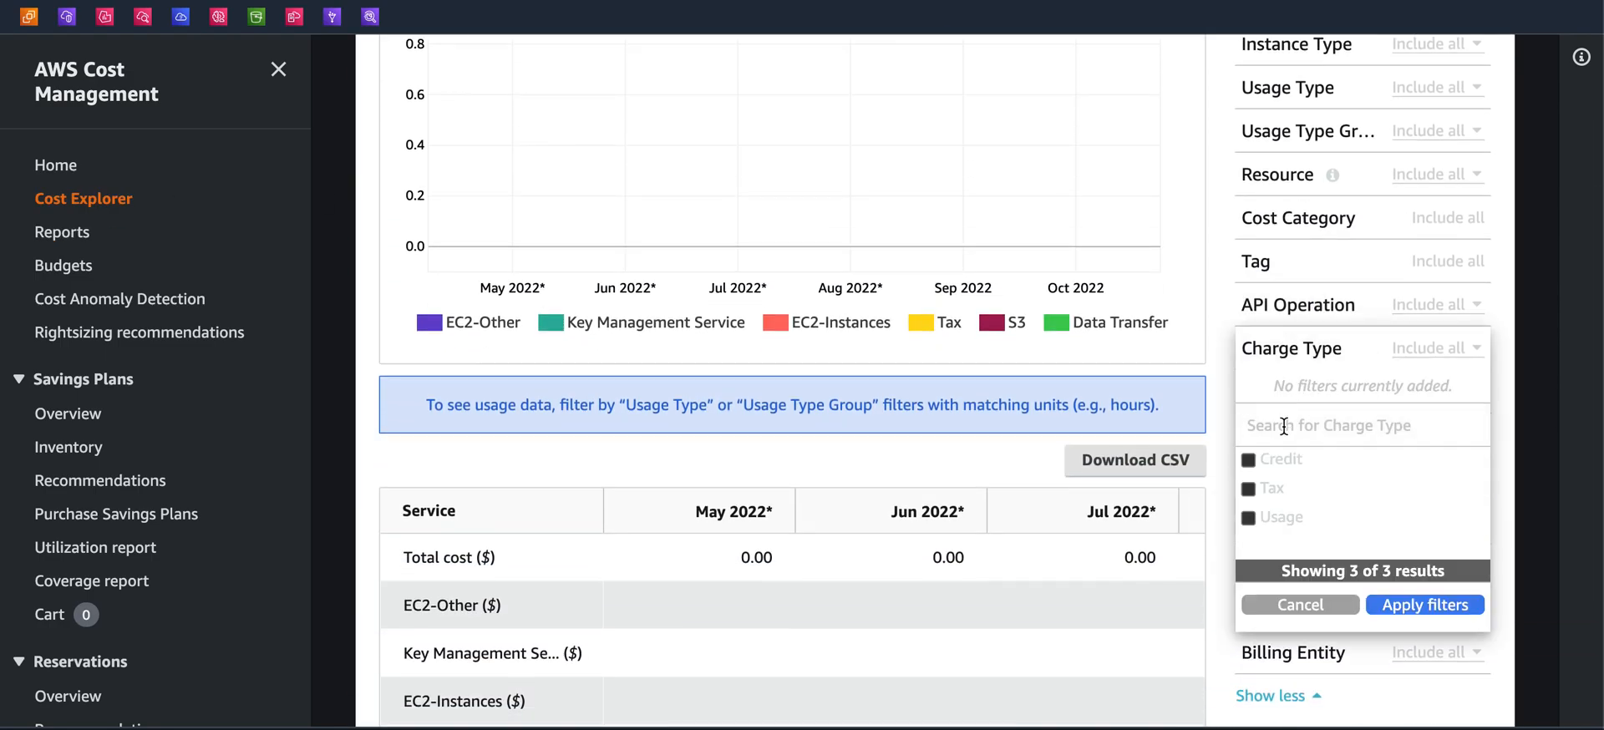
pyautogui.click(1248, 460)
pyautogui.click(1404, 605)
# Remove the Service grouping from the report, dismiss the new Cost Explorer banner and collapse the navigation
pyautogui.scroll(5, 1044, 367)
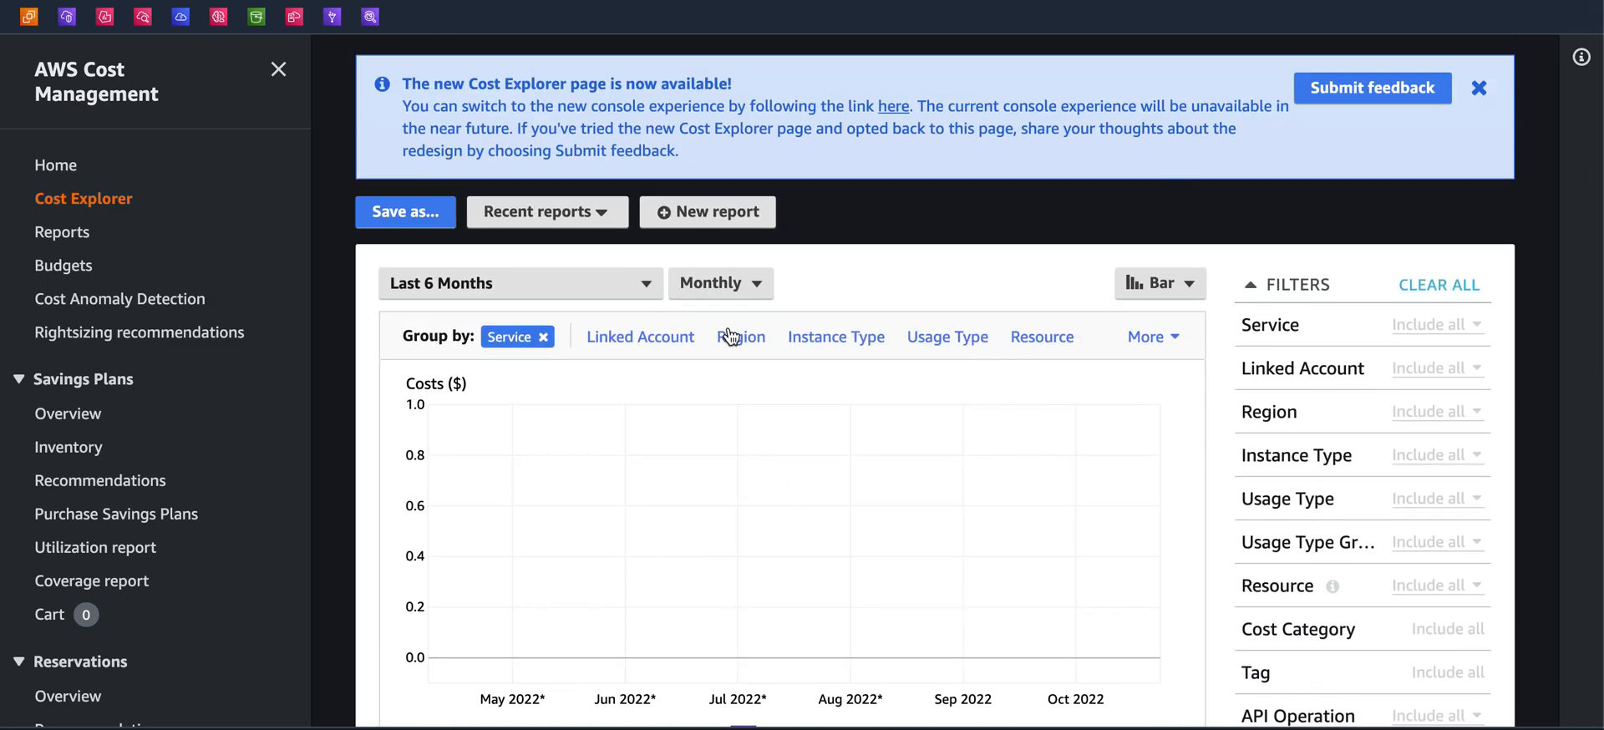
pyautogui.click(661, 345)
pyautogui.click(591, 337)
pyautogui.scroll(-2, 590, 434)
pyautogui.scroll(3, 590, 435)
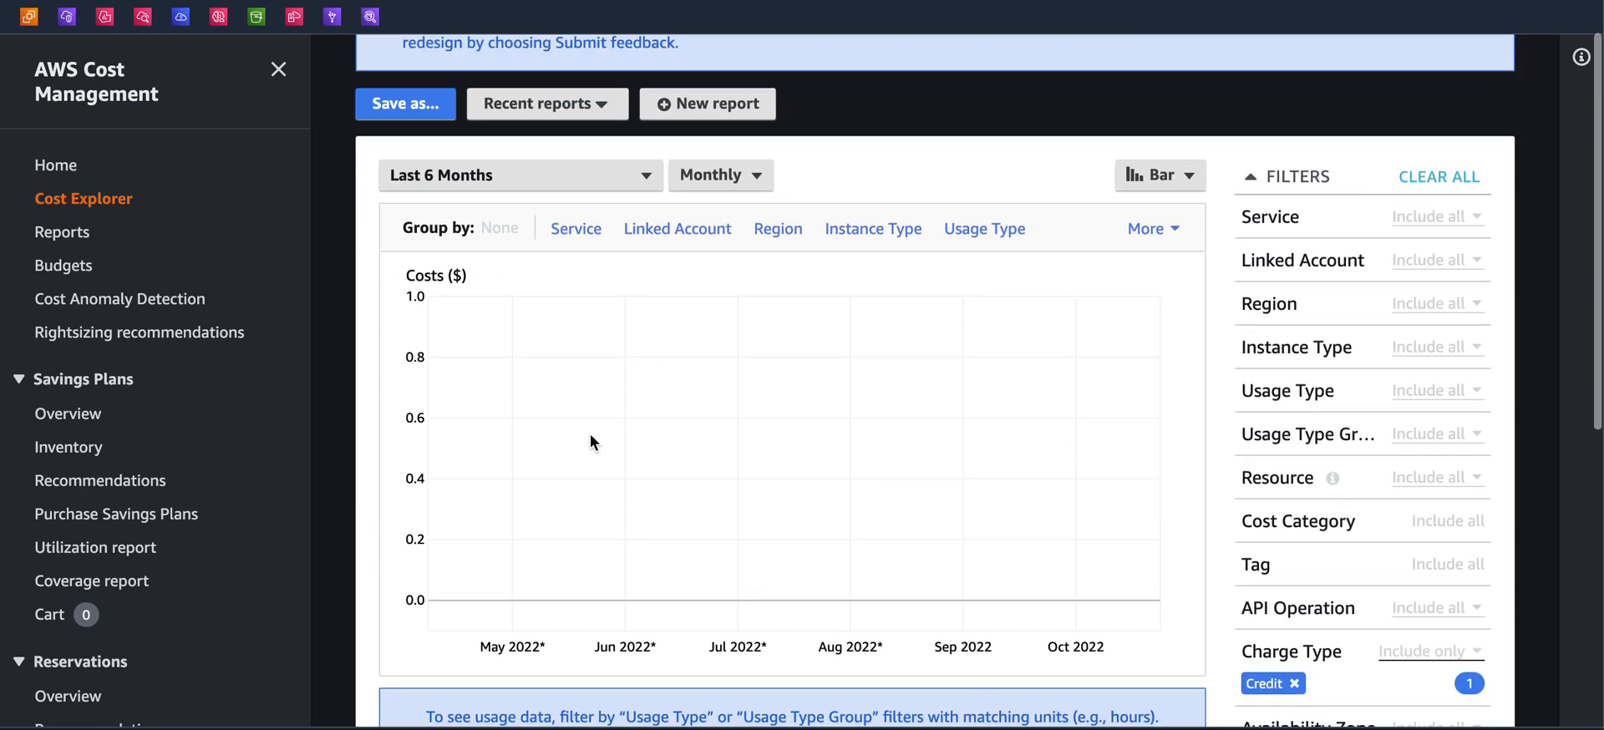
pyautogui.scroll(-1, 589, 442)
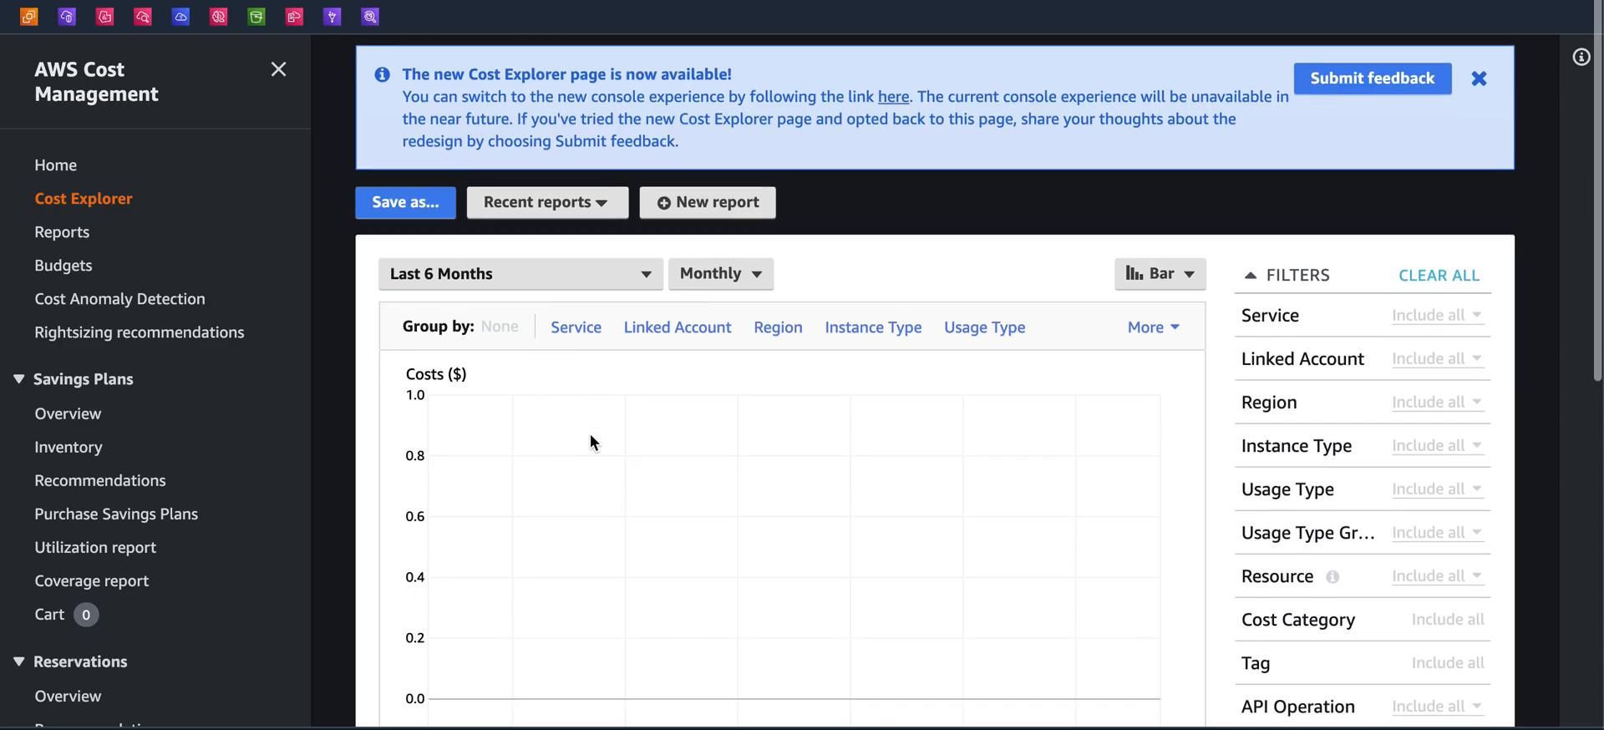
pyautogui.click(1479, 79)
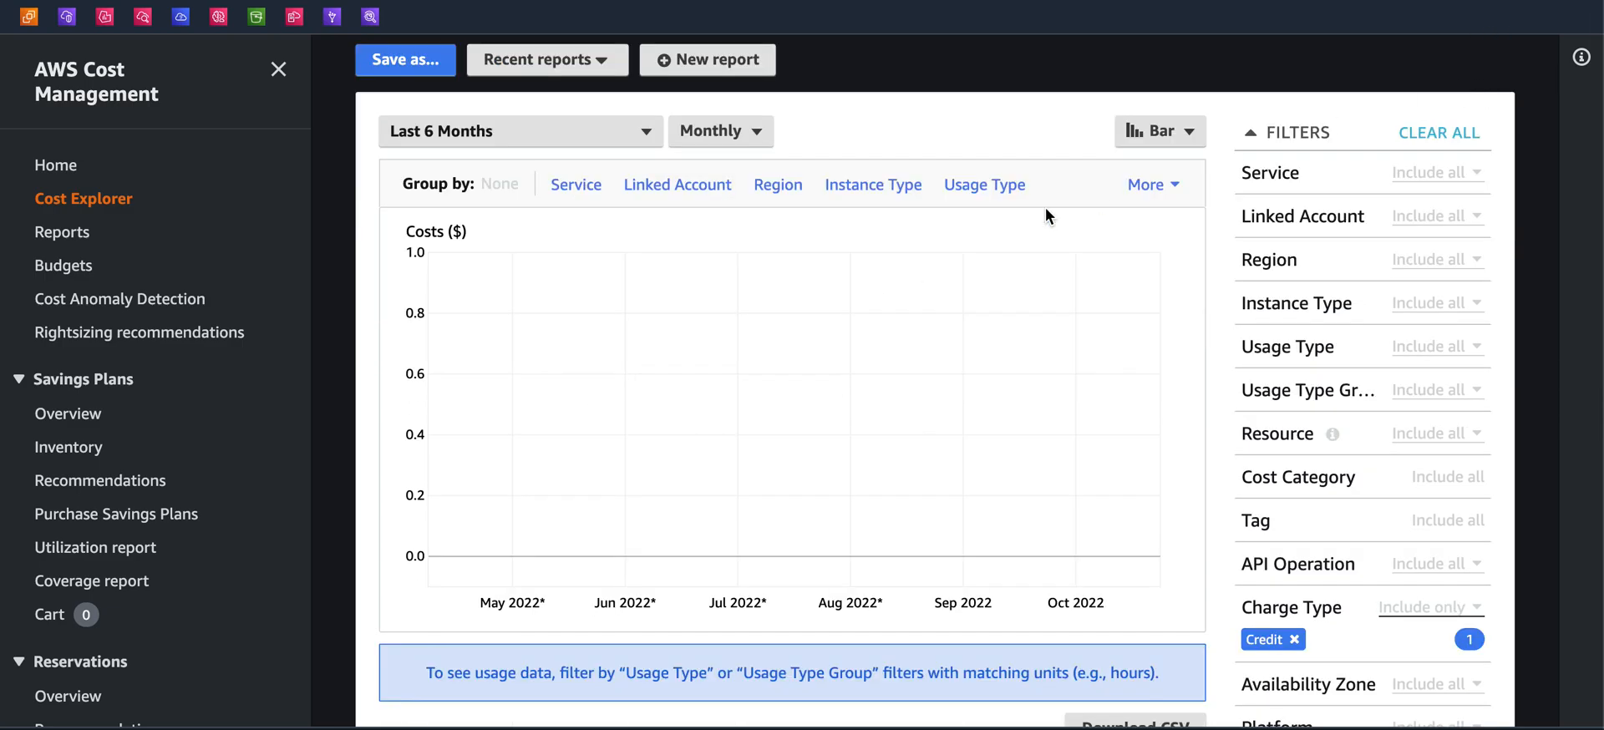
pyautogui.click(278, 69)
# Return to the Cost & usage reports page through the Billing Dashboard
pyautogui.click(1420, 31)
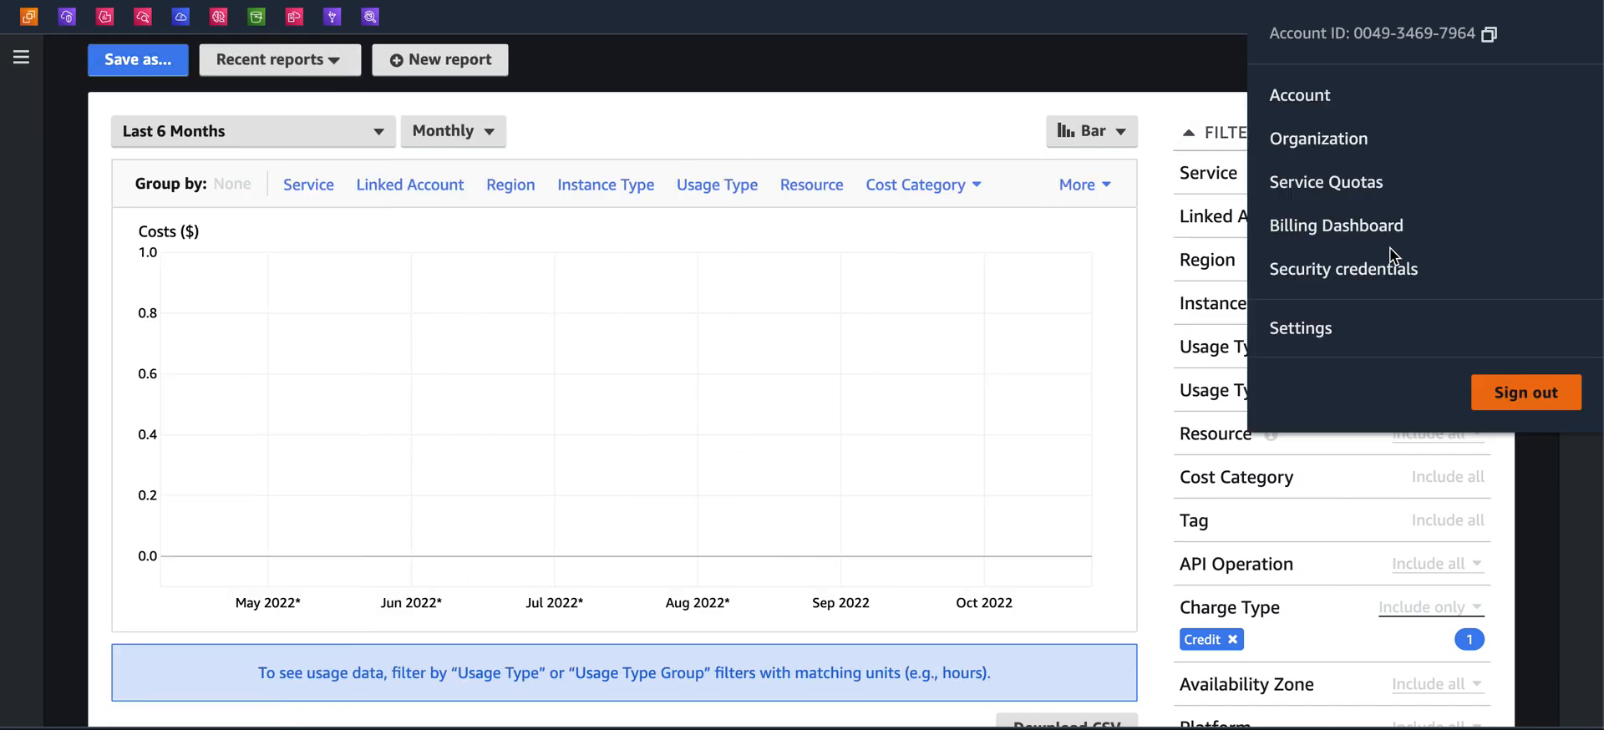
pyautogui.click(1333, 238)
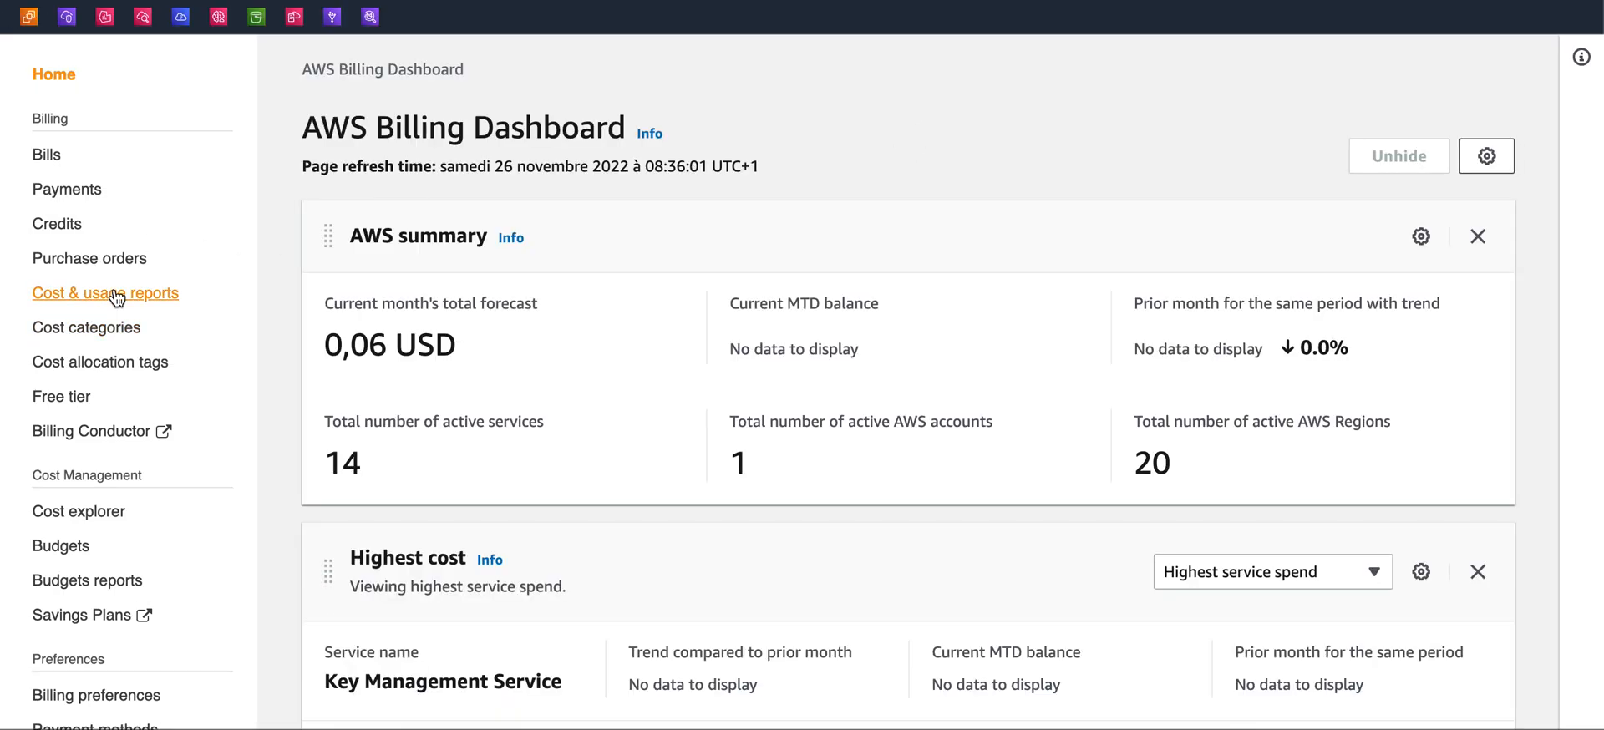
pyautogui.click(117, 296)
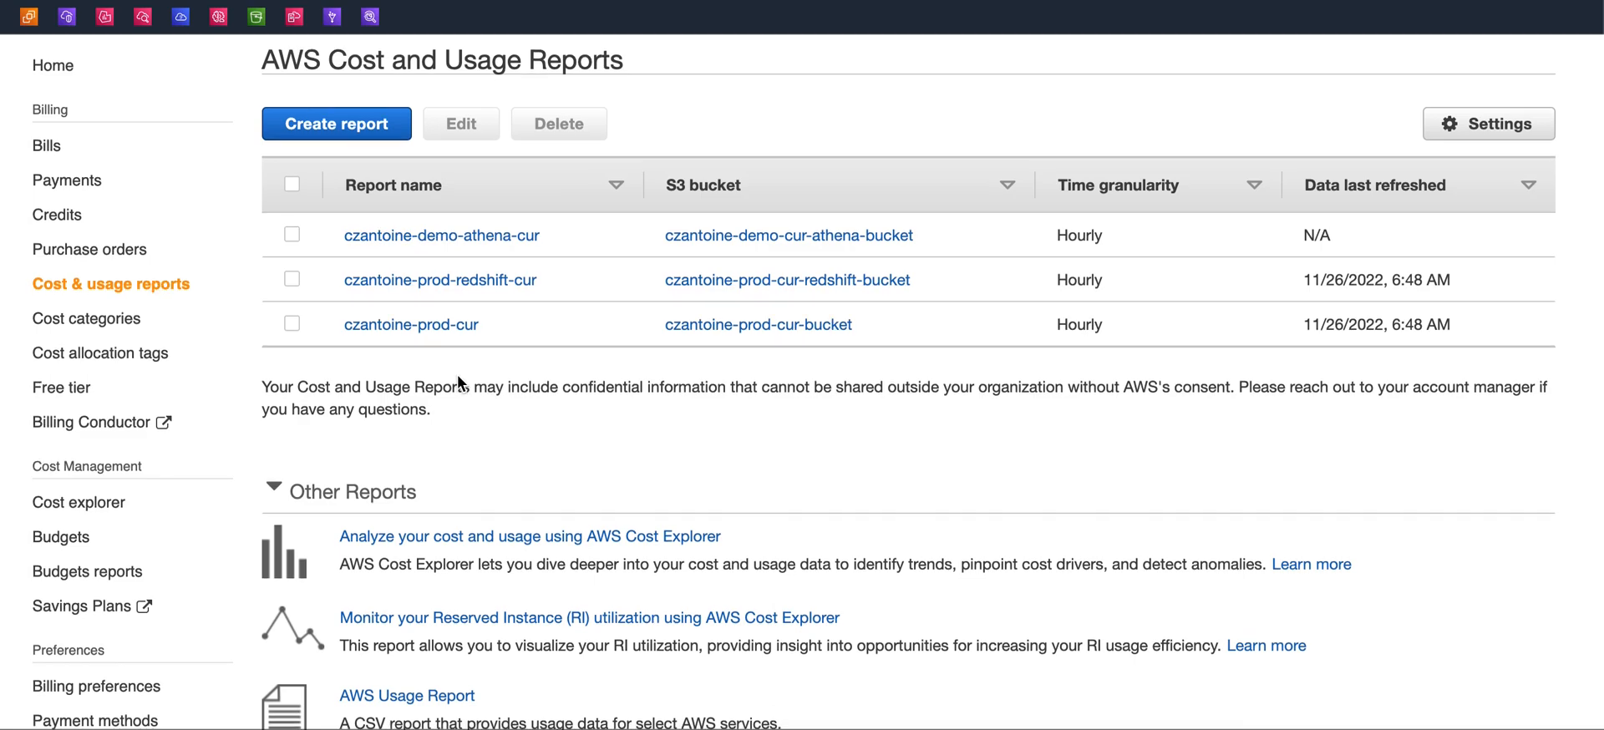
pyautogui.scroll(-3, 458, 376)
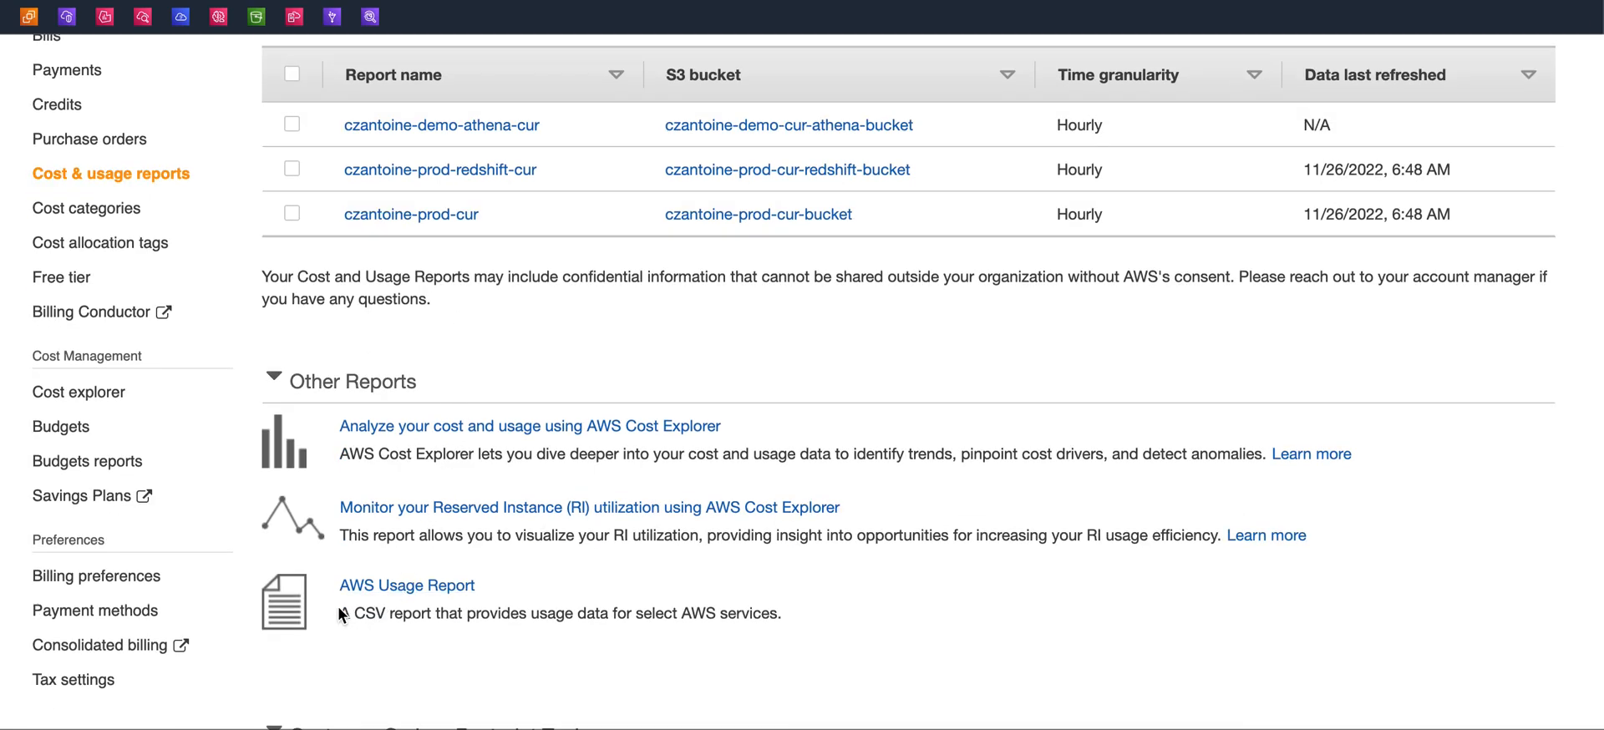
# Open the S3 bucket list and locate the czantoine-prod-cur-bucket
pyautogui.moveTo(342, 615); pyautogui.dragTo(539, 641)
pyautogui.click(433, 653)
pyautogui.scroll(-1, 432, 653)
pyautogui.scroll(3, 433, 653)
pyautogui.scroll(1, 432, 653)
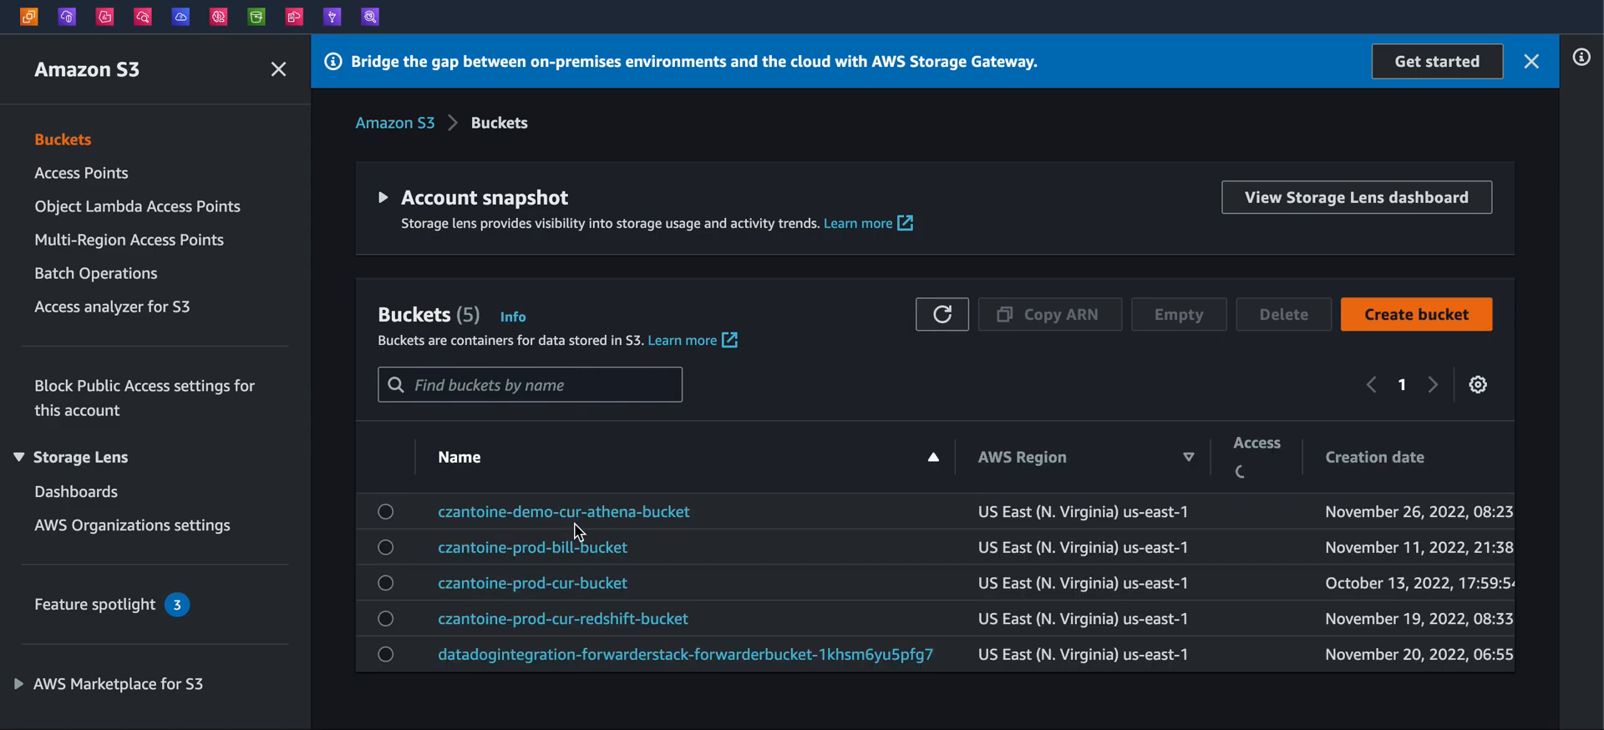
pyautogui.scroll(-4, 541, 530)
pyautogui.scroll(-1, 542, 530)
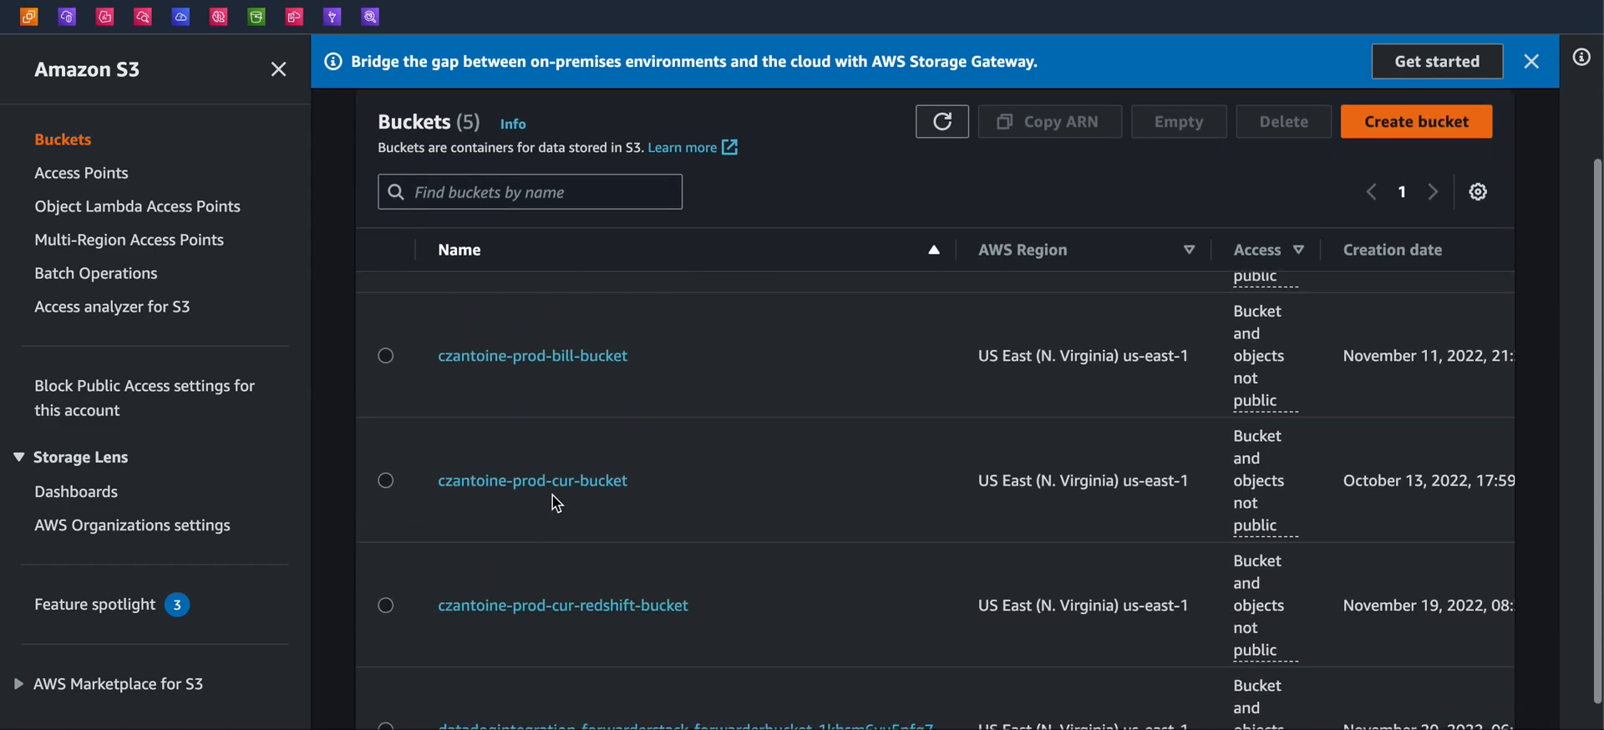
pyautogui.click(562, 489)
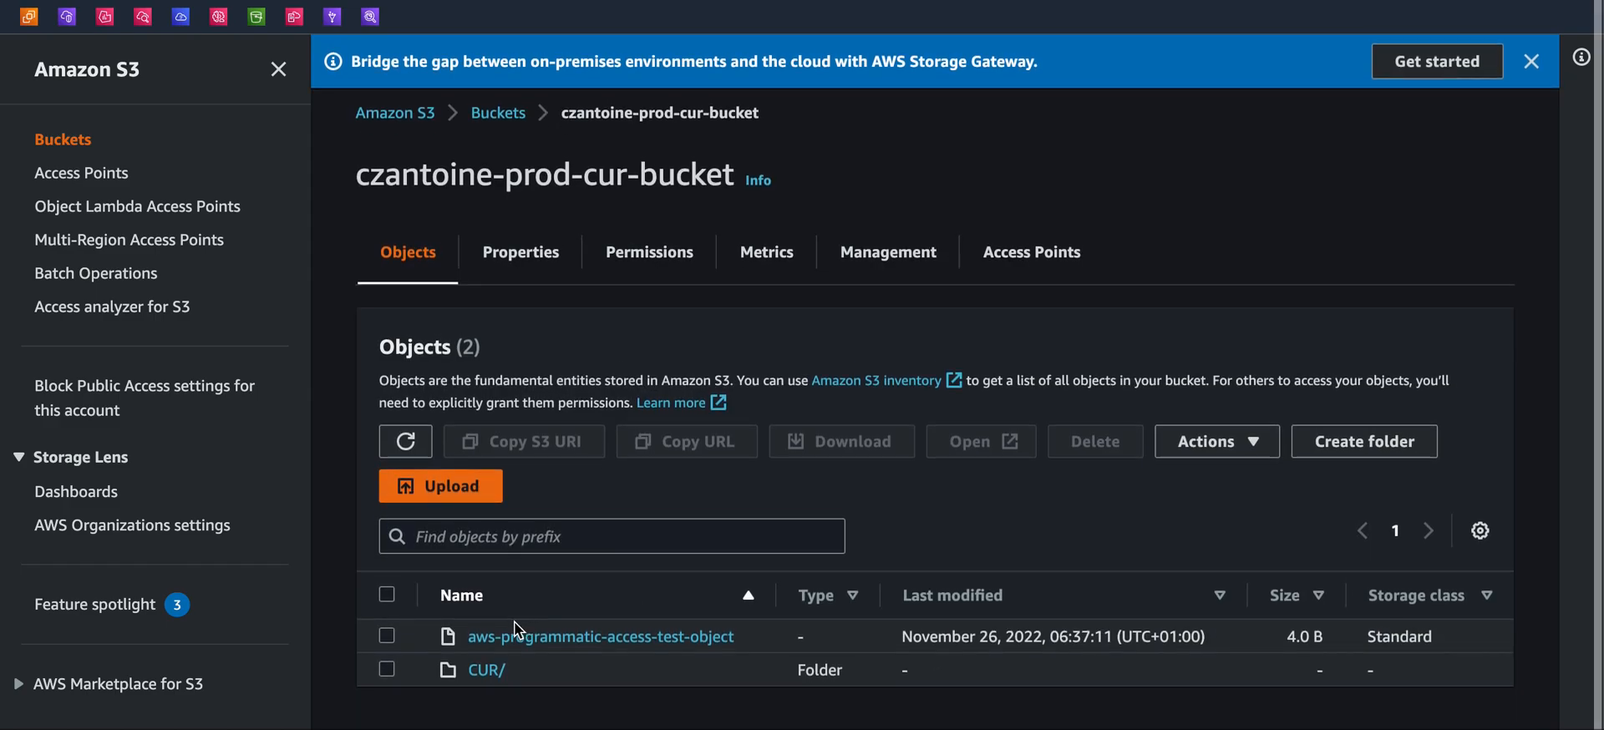
pyautogui.click(486, 670)
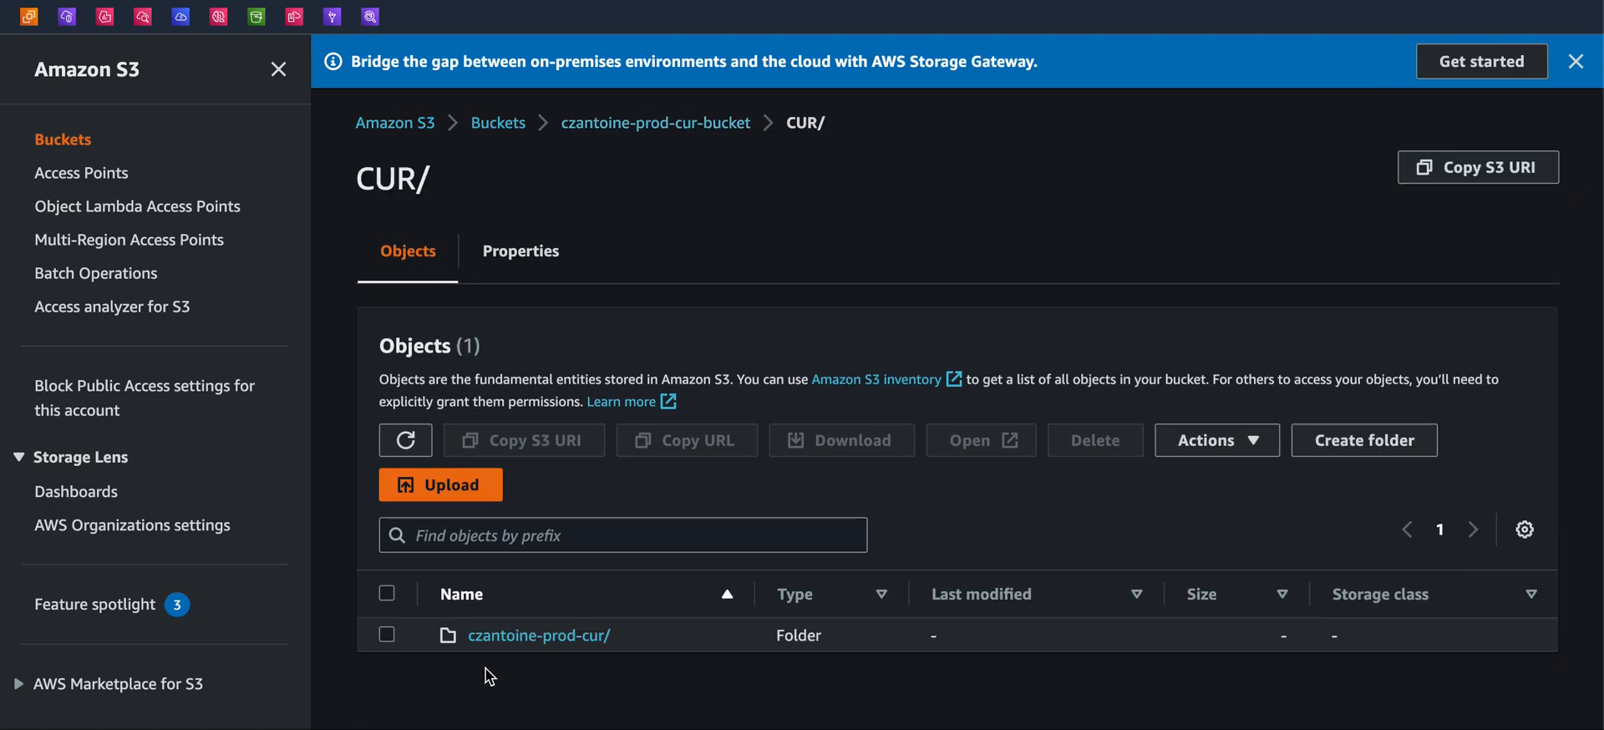
pyautogui.click(541, 634)
pyautogui.scroll(-1, 734, 618)
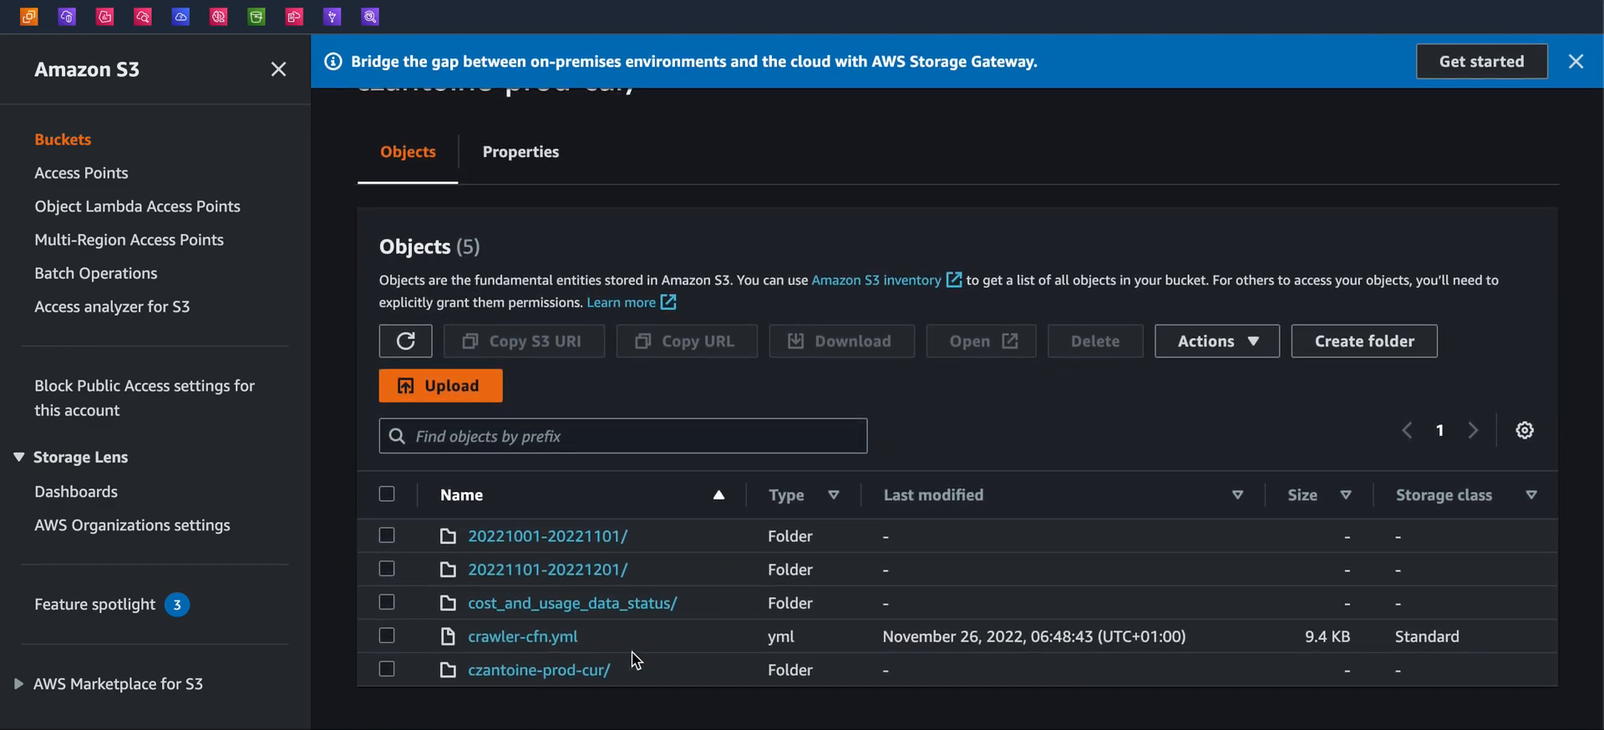
pyautogui.click(616, 610)
pyautogui.hotkey('alt', 'Left')
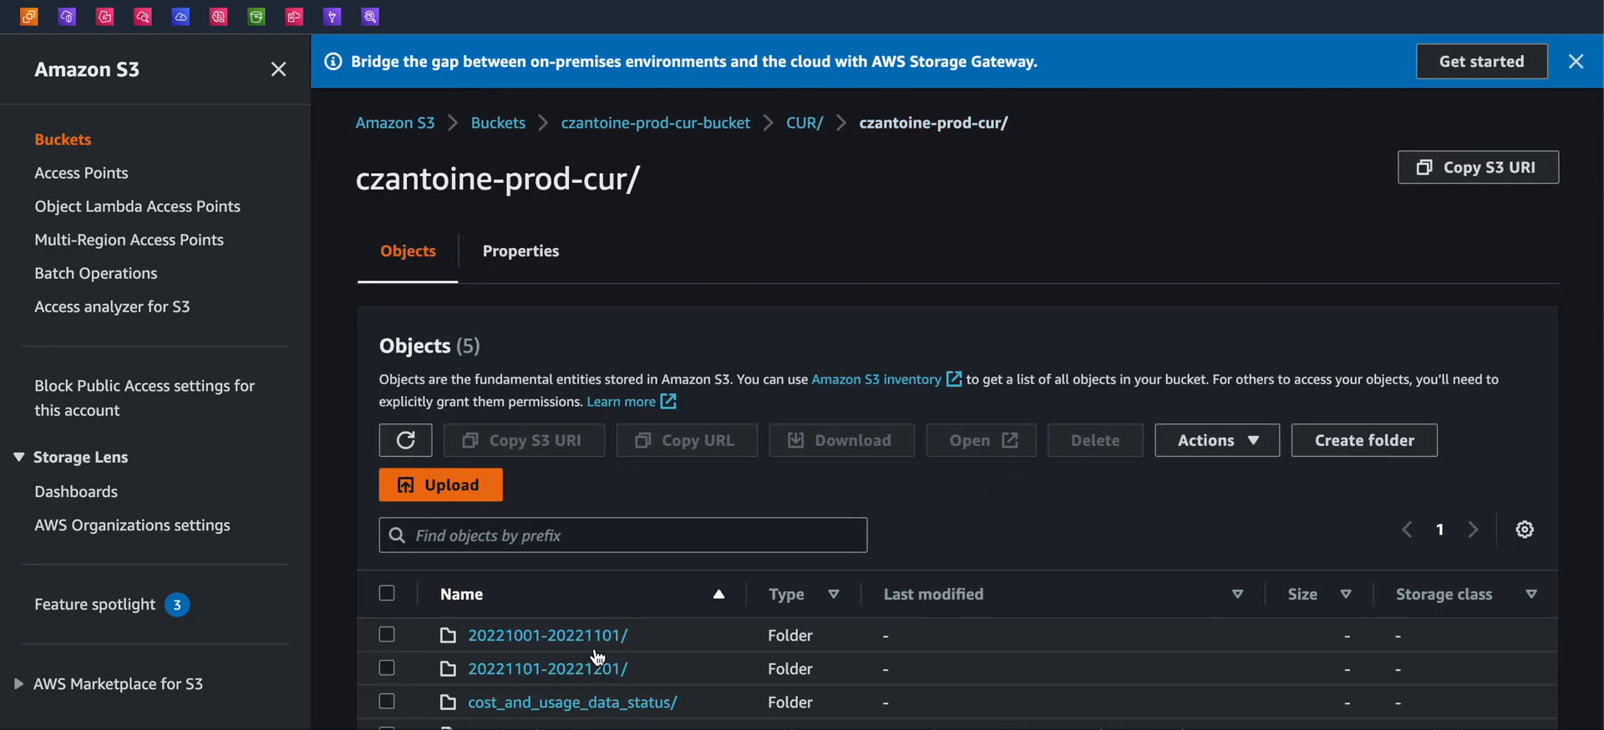
pyautogui.scroll(-1, 615, 613)
pyautogui.click(570, 541)
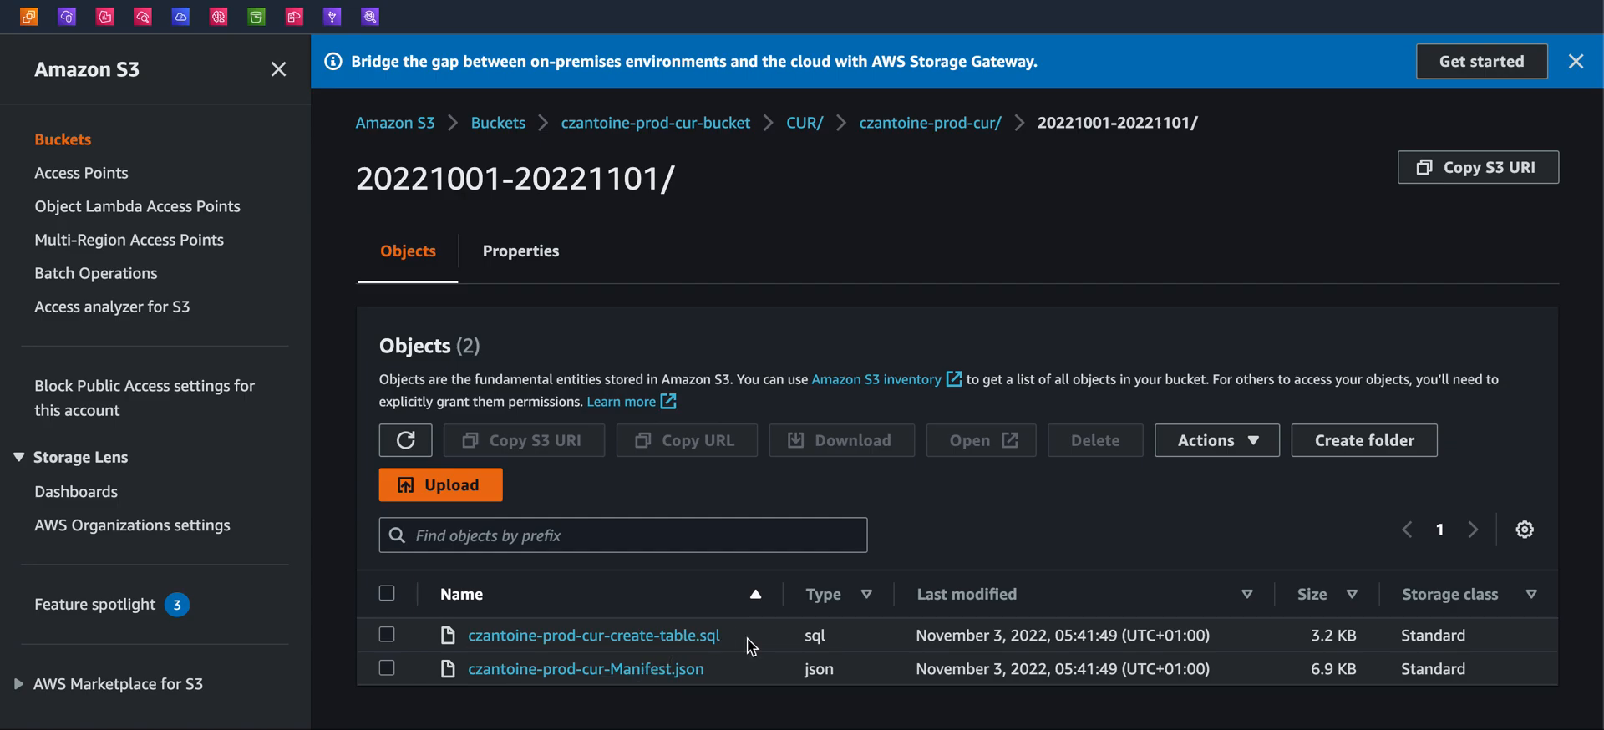
# Browse the czantoine-prod-cur/year=2022/month=11 parquet partition folders and navigate back
pyautogui.hscroll(-5, 752, 645)
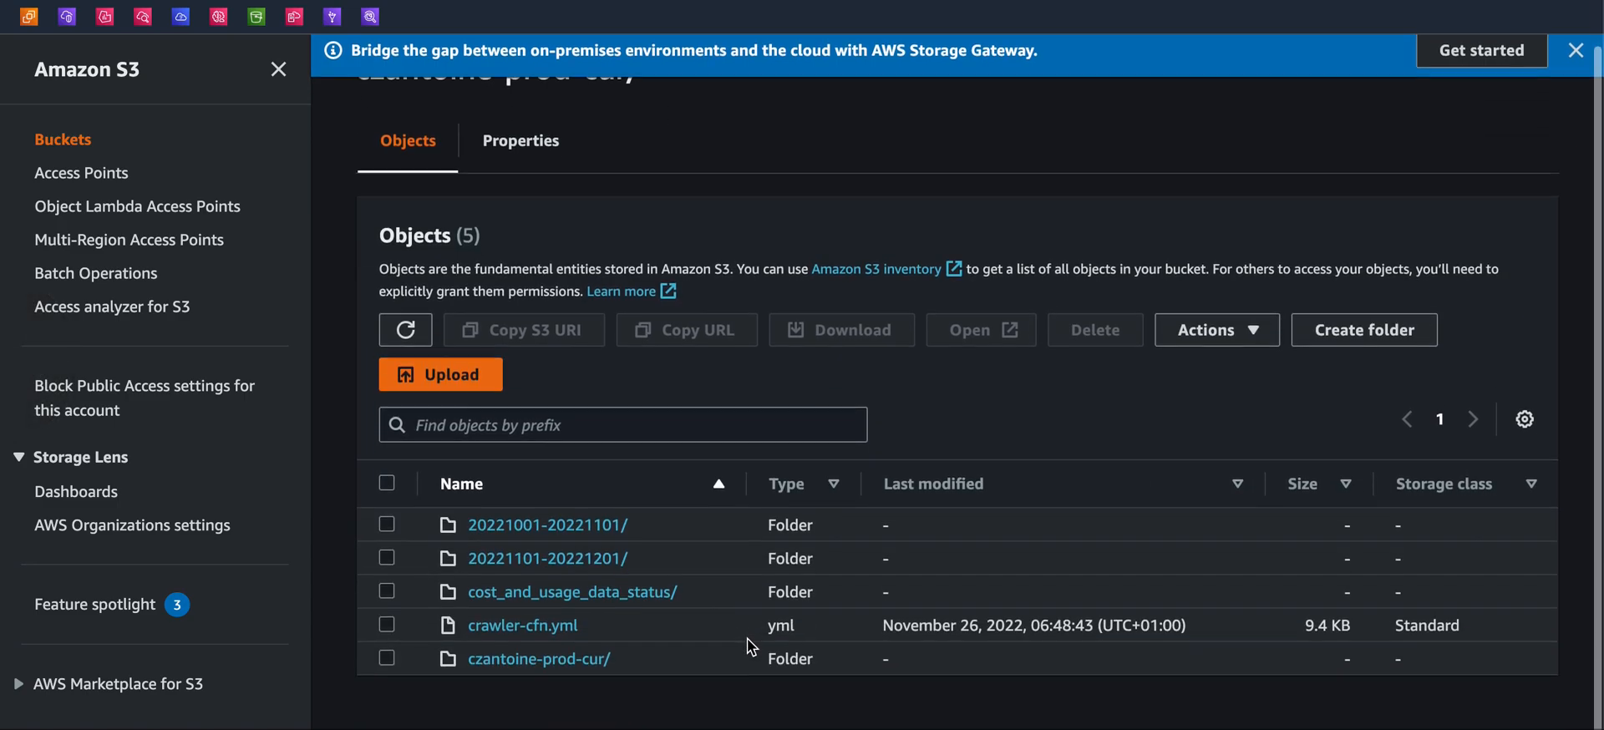
pyautogui.click(554, 673)
pyautogui.click(511, 639)
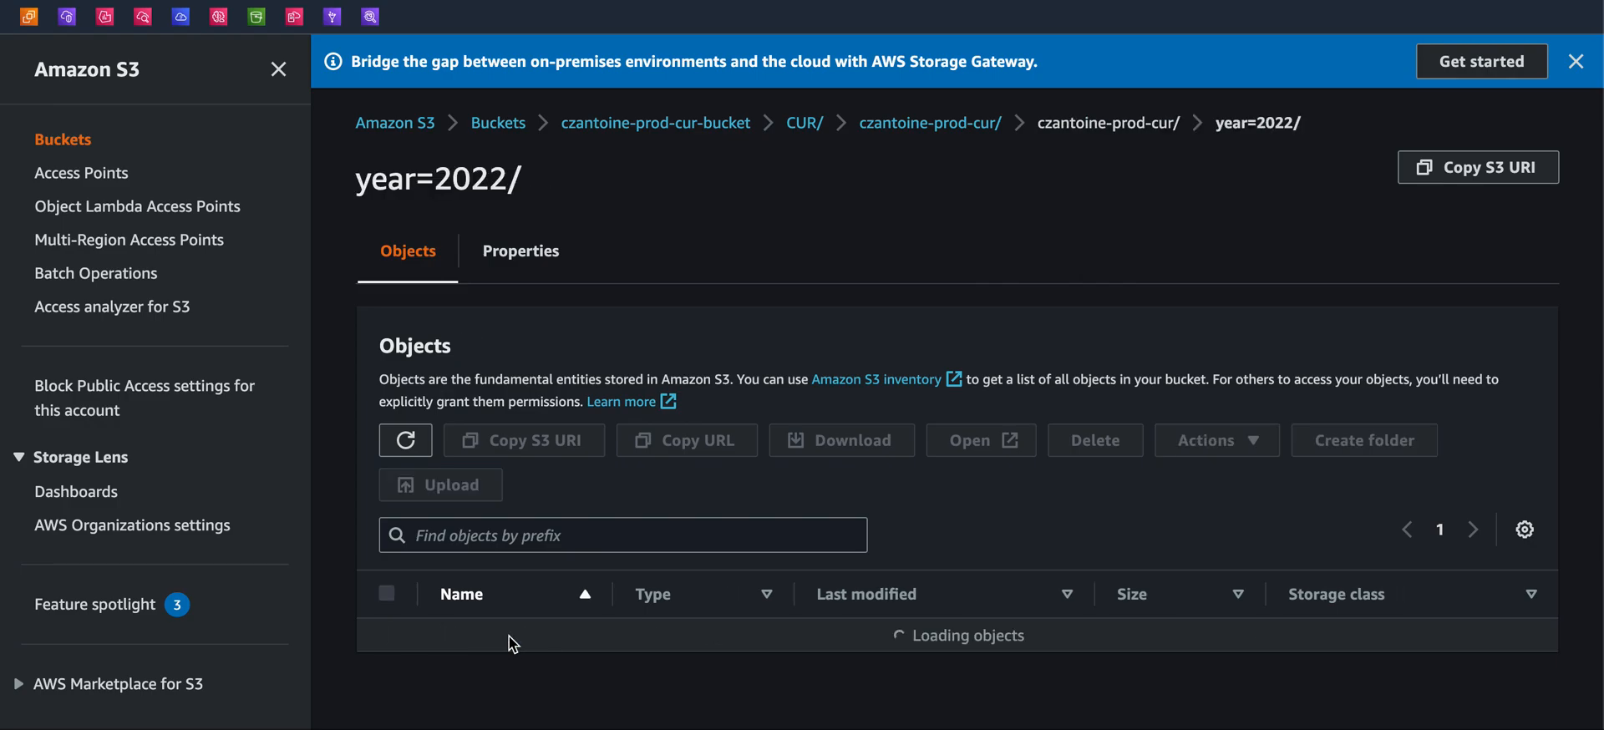
pyautogui.click(500, 668)
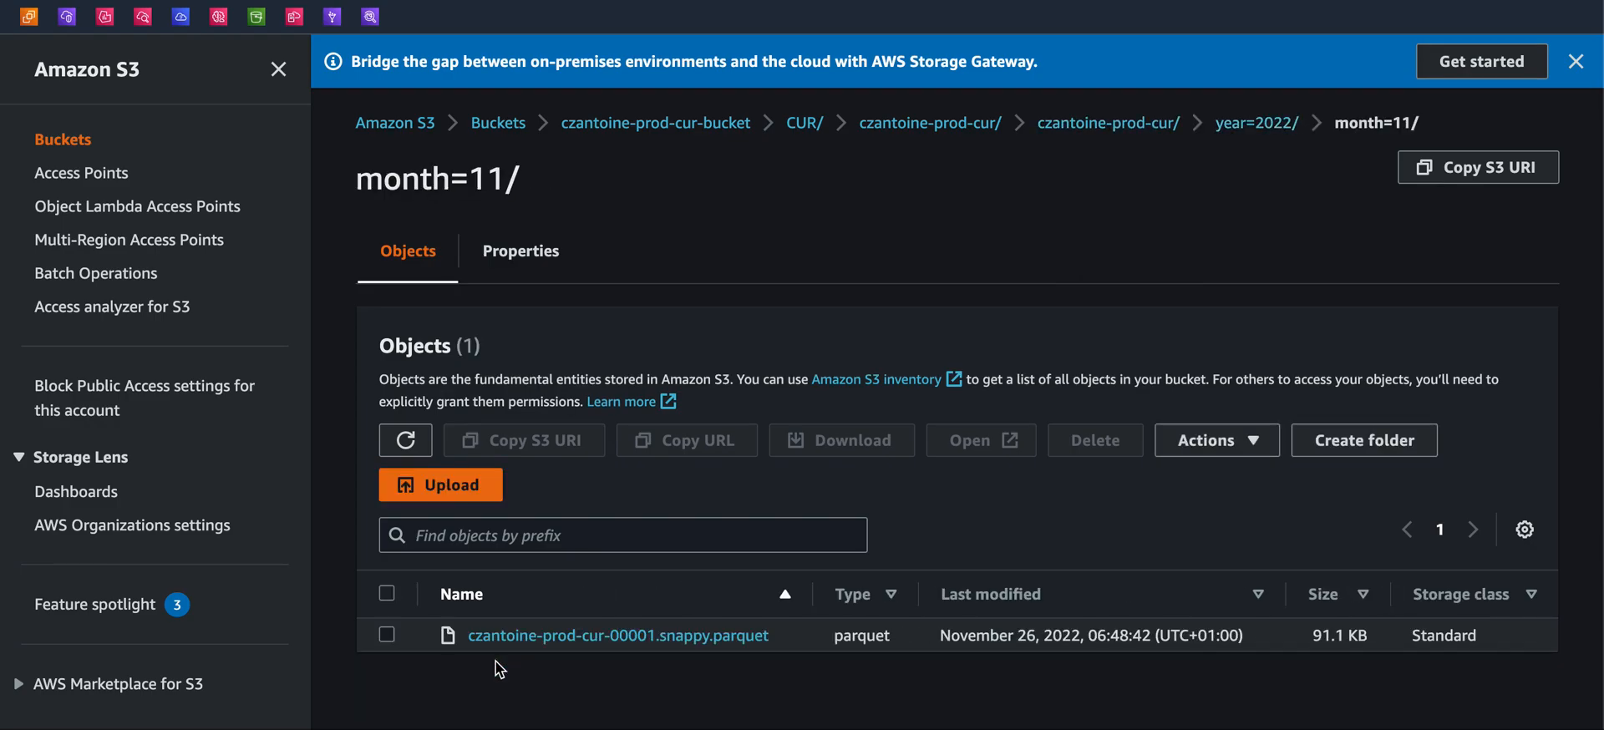
pyautogui.hscroll(-5, 500, 668)
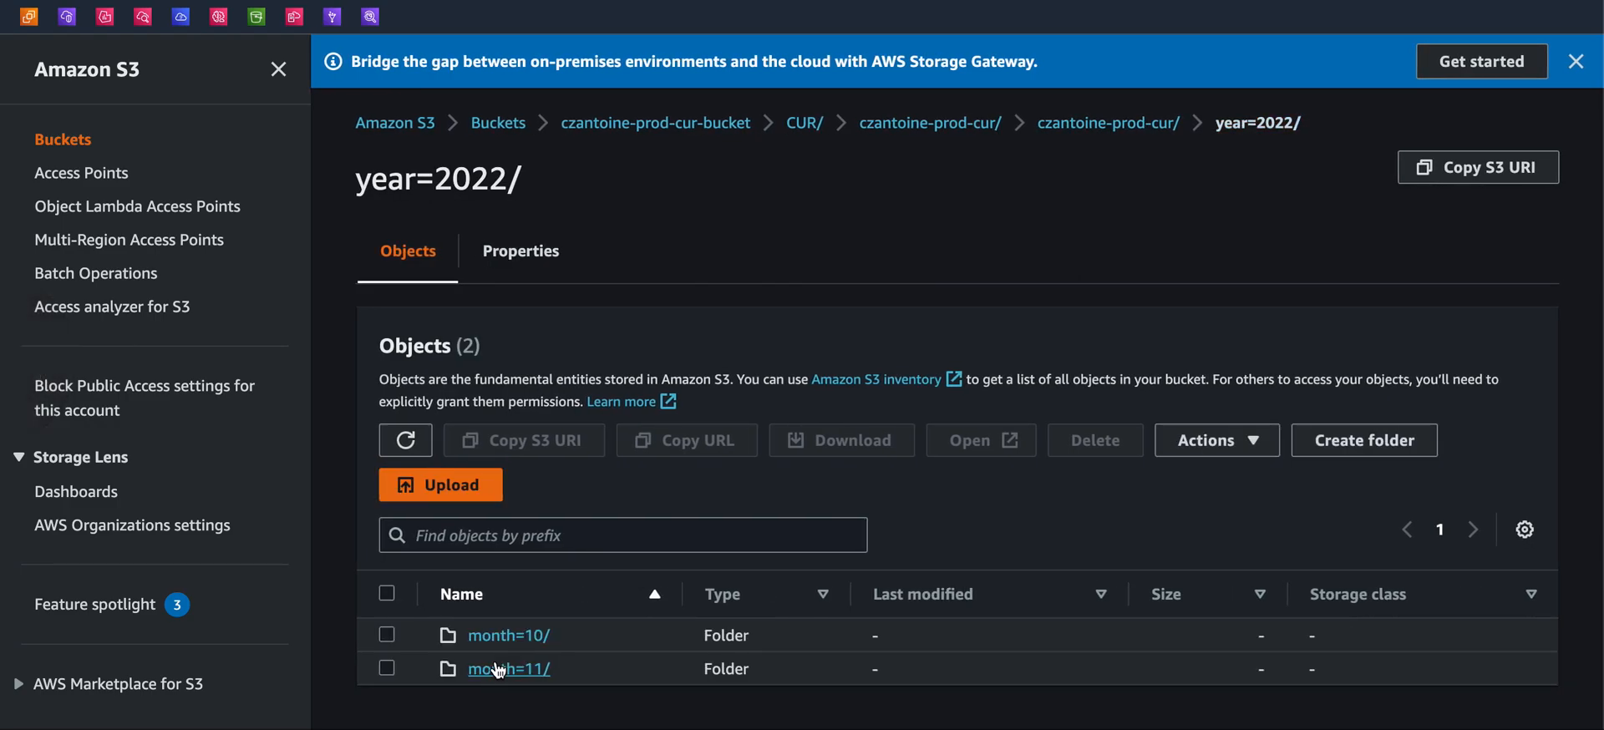
pyautogui.hscroll(-5, 499, 669)
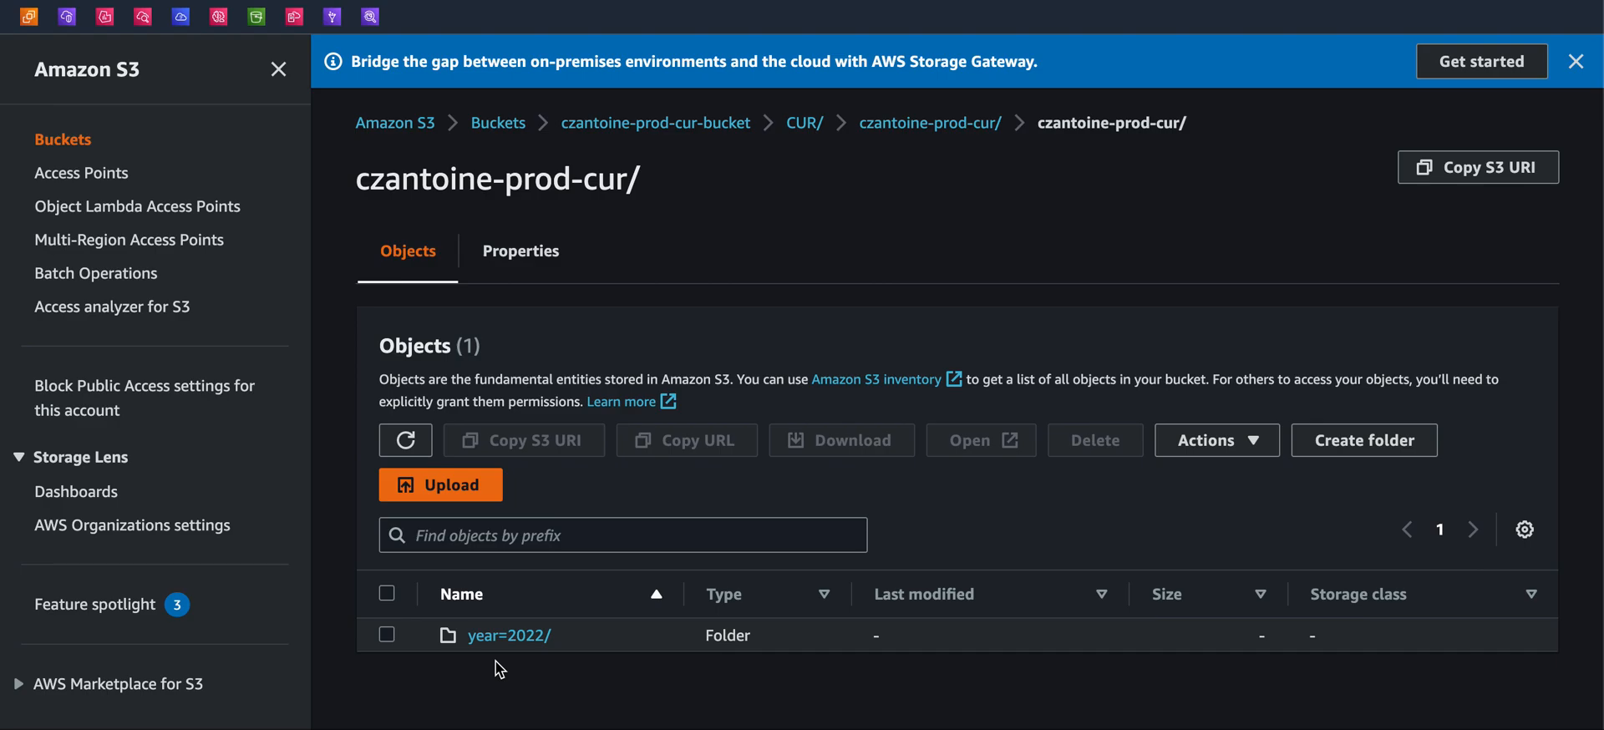